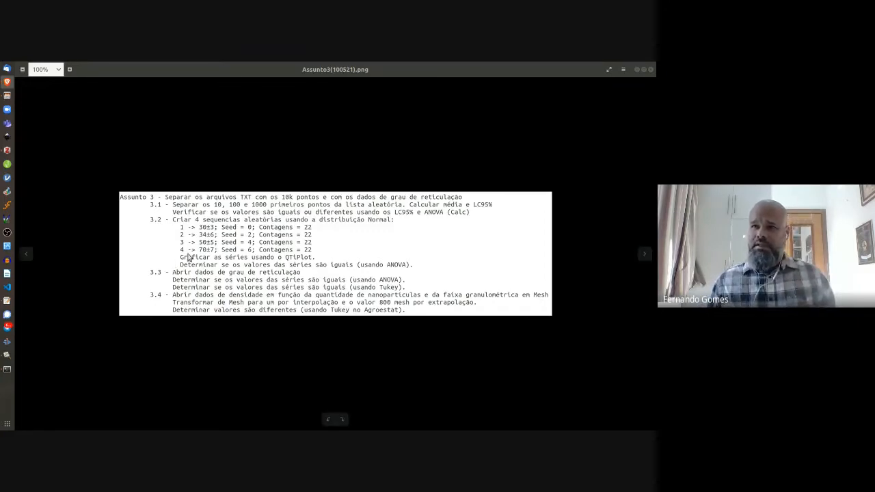
# Step: Enlarge the Assunto 3 task outline image and read through items 3.1 to 3.4
pyautogui.click(240, 233)
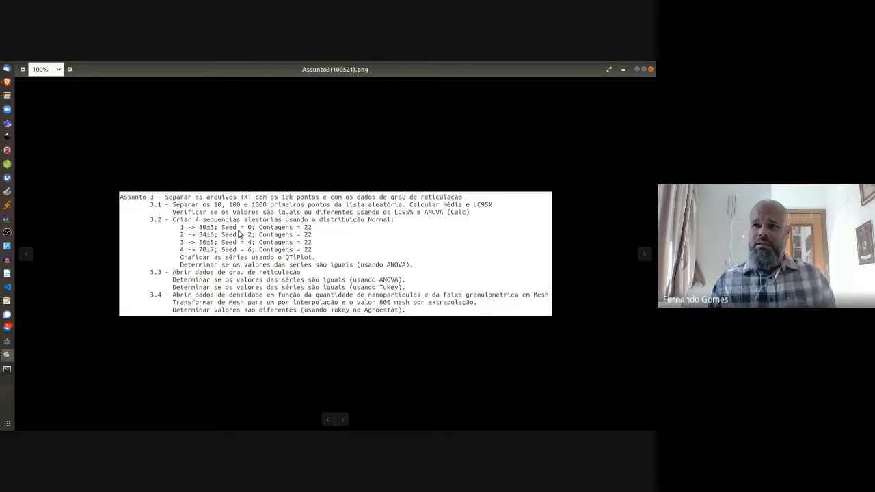
pyautogui.scroll(2, 239, 233)
pyautogui.scroll(2, 240, 233)
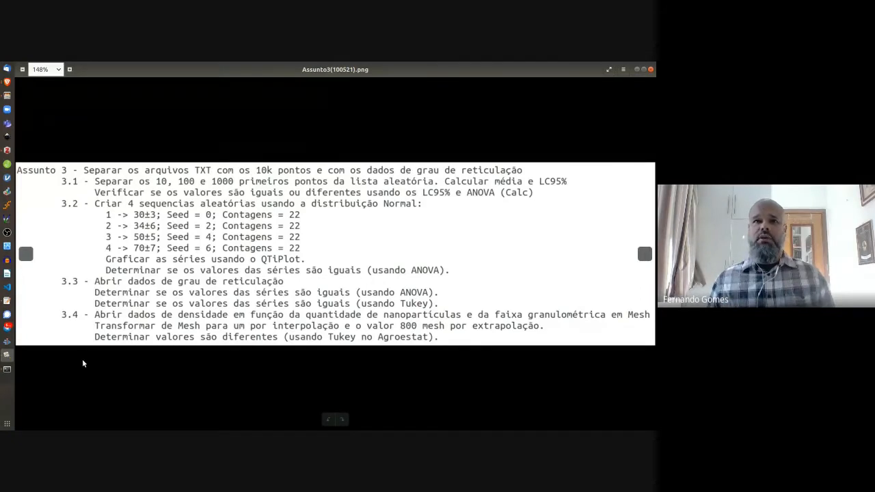
# Step: Put the open windows away and open a new blank LibreOffice Calc spreadsheet
pyautogui.click(3, 328)
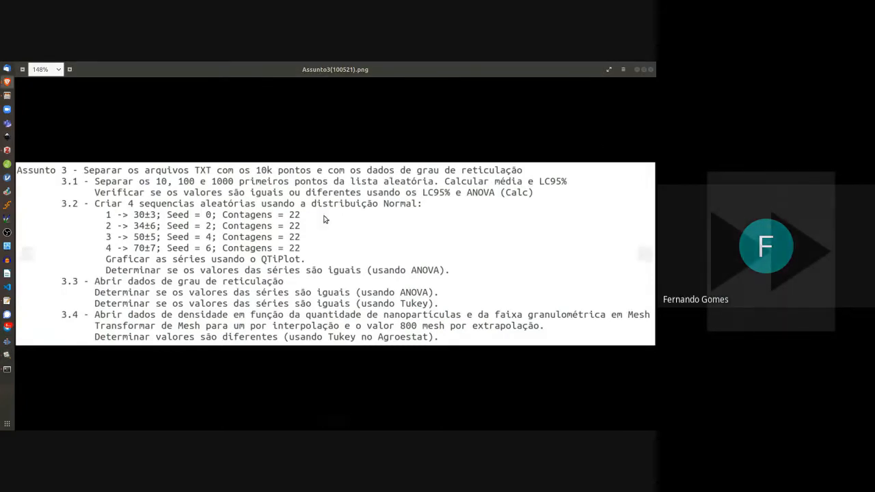
pyautogui.click(636, 70)
pyautogui.click(637, 70)
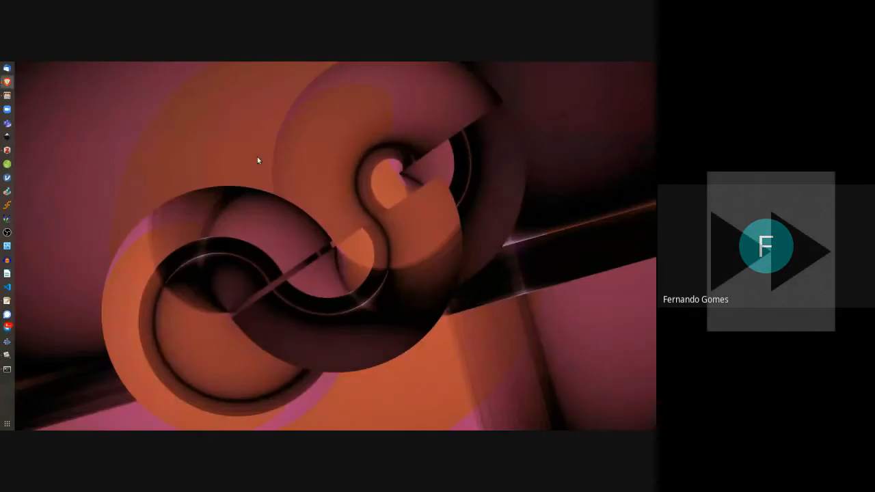
pyautogui.click(7, 424)
pyautogui.click(277, 123)
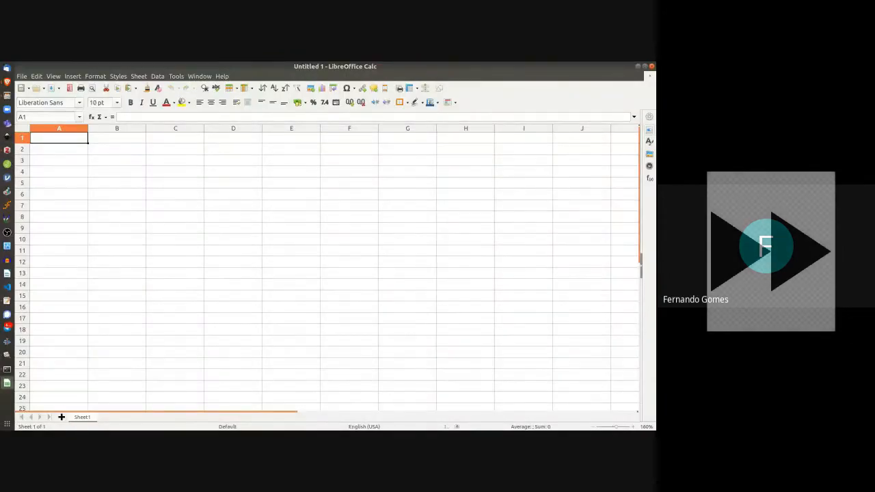
# Step: Copy the entire contents of 10000pts.txt from the text editor into the Calc sheet starting at cell A1
pyautogui.hotkey('alt', 'Tab')
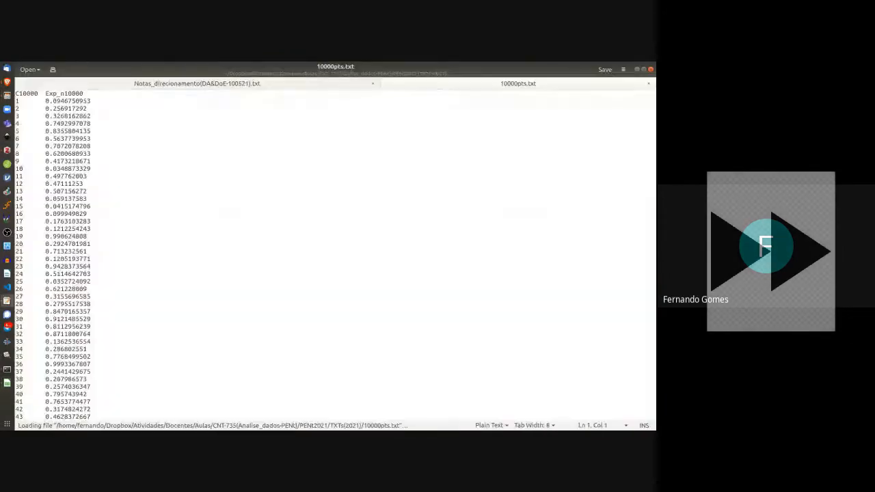
pyautogui.hotkey('ctrl', 'a')
pyautogui.click(638, 70)
pyautogui.click(171, 178)
pyautogui.hotkey('ctrl', 'v')
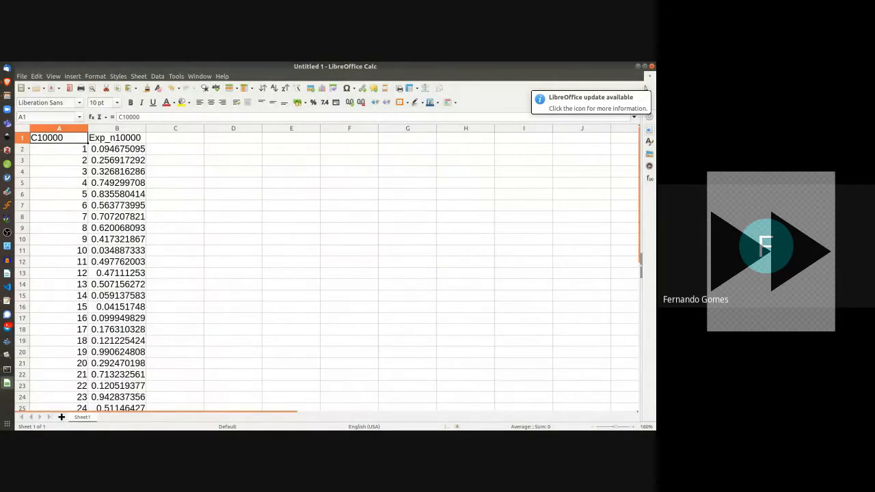
pyautogui.hotkey('alt', 'Tab')
pyautogui.hotkey('alt', 'Tab')
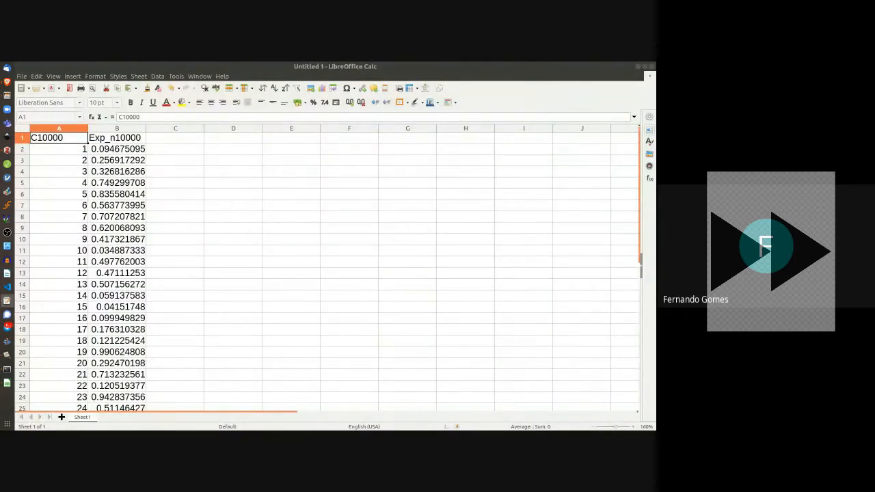
# Step: Copy the headers and first 11 data points, A1:B12, into the sheet starting at cell D1
pyautogui.hotkey('shift', 'Right')
pyautogui.hotkey('shift', 'Down')
pyautogui.hotkey('shift', 'Down')
pyautogui.hotkey('shift', 'Down')
pyautogui.hotkey('shift', 'Down')
pyautogui.hotkey('shift', 'Down')
pyautogui.hotkey('shift', 'Down')
pyautogui.hotkey('shift', 'Down')
pyautogui.hotkey('shift', 'Down')
pyautogui.hotkey('shift', 'Down')
pyautogui.hotkey('shift', 'Down')
pyautogui.hotkey('shift', 'Down')
pyautogui.hotkey('ctrl', 'c')
pyautogui.press('Right')
pyautogui.press('Right')
pyautogui.press('Right')
pyautogui.press('Right')
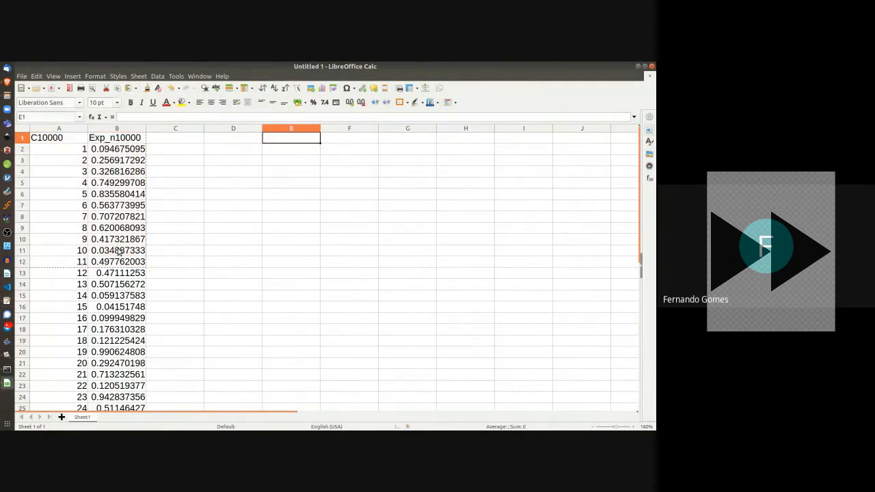
pyautogui.press('Left')
pyautogui.hotkey('ctrl', 'v')
pyautogui.press('Delete')
# Step: Copy the headers and first 101 data points, A1:B102, into the sheet starting at cell F1
pyautogui.click(62, 139)
pyautogui.scroll(-20, 127, 254)
pyautogui.scroll(-5, 127, 257)
pyautogui.keyDown('shift'); pyautogui.click(120, 363); pyautogui.keyUp('shift')
pyautogui.hotkey('ctrl', 'c')
pyautogui.scroll(20, 285, 278)
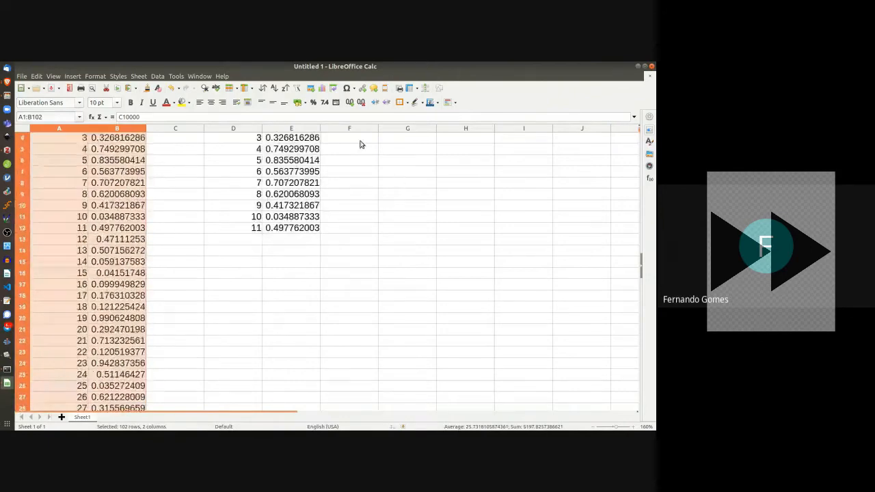
pyautogui.click(359, 139)
pyautogui.hotkey('ctrl', 'v')
# Step: Copy the headers and first 1001 data points, A1:B1002, into the sheet starting at cell H1
pyautogui.click(62, 139)
pyautogui.hotkey('shift', 'Down')
pyautogui.hotkey('ctrl', 'shift', 'Down')
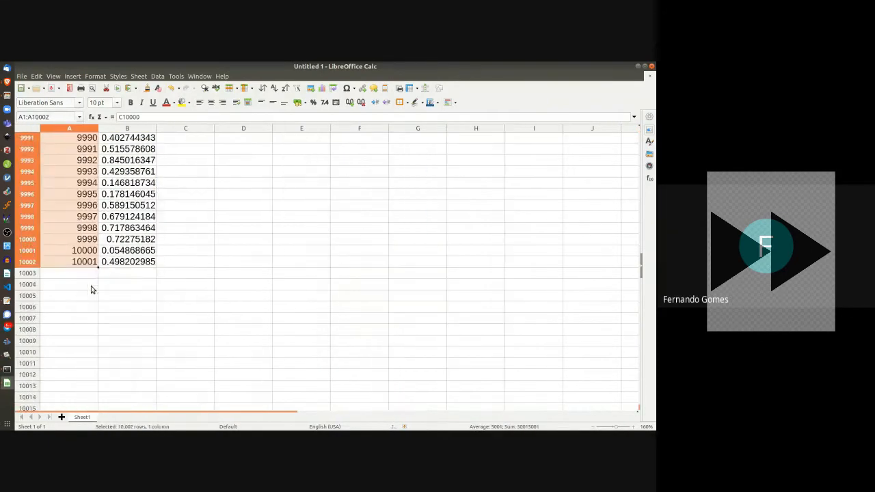
pyautogui.hotkey('ctrl', 'shift', 'Up')
pyautogui.hotkey('shift', 'Down')
pyautogui.hotkey('shift', 'Down')
pyautogui.hotkey('shift', 'Down')
pyautogui.hotkey('shift', 'Down')
pyautogui.hotkey('shift', 'Down')
pyautogui.hotkey('shift', 'Down')
pyautogui.hotkey('shift', 'Down')
pyautogui.hotkey('shift', 'Down')
pyautogui.hotkey('shift', 'Down')
pyautogui.hotkey('shift', 'Down')
pyautogui.hotkey('shift', 'Down')
pyautogui.hotkey('shift', 'Down')
pyautogui.hotkey('shift', 'Down')
pyautogui.hotkey('shift', 'Down')
pyautogui.hotkey('shift', 'Down')
pyautogui.hotkey('shift', 'Down')
pyautogui.hotkey('shift', 'Down')
pyautogui.hotkey('shift', 'Down')
pyautogui.hotkey('shift', 'Down')
pyautogui.hotkey('shift', 'Down')
pyautogui.hotkey('shift', 'pagedown')
pyautogui.hotkey('shift', 'pagedown')
pyautogui.hotkey('shift', 'pagedown')
pyautogui.hotkey('shift', 'pagedown')
pyautogui.hotkey('shift', 'pagedown')
pyautogui.hotkey('shift', 'pagedown')
pyautogui.hotkey('shift', 'pagedown')
pyautogui.hotkey('shift', 'pagedown')
pyautogui.hotkey('shift', 'pagedown')
pyautogui.hotkey('shift', 'pagedown')
pyautogui.hotkey('shift', 'pagedown')
pyautogui.hotkey('shift', 'pagedown')
pyautogui.hotkey('shift', 'pagedown')
pyautogui.hotkey('shift', 'pagedown')
pyautogui.hotkey('shift', 'pagedown')
pyautogui.hotkey('shift', 'pagedown')
pyautogui.hotkey('shift', 'pagedown')
pyautogui.hotkey('shift', 'pagedown')
pyautogui.hotkey('shift', 'pagedown')
pyautogui.hotkey('shift', 'pagedown')
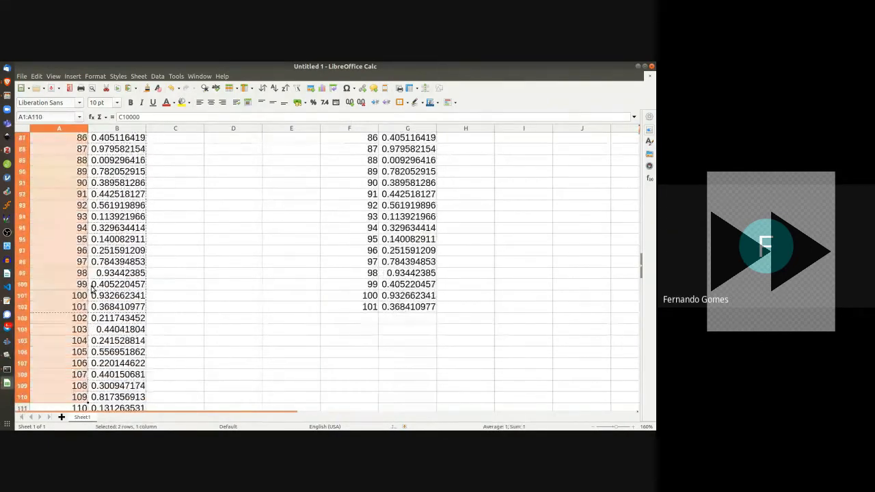
pyautogui.hotkey('shift', 'pagedown')
pyautogui.hotkey('shift', 'pagedown')
pyautogui.hotkey('shift', 'pagedown')
pyautogui.hotkey('shift', 'pagedown')
pyautogui.hotkey('shift', 'pagedown')
pyautogui.hotkey('shift', 'pagedown')
pyautogui.hotkey('shift', 'pagedown')
pyautogui.hotkey('shift', 'pagedown')
pyautogui.hotkey('shift', 'pagedown')
pyautogui.hotkey('shift', 'pagedown')
pyautogui.hotkey('shift', 'pagedown')
pyautogui.hotkey('shift', 'pagedown')
pyautogui.hotkey('shift', 'pagedown')
pyautogui.hotkey('shift', 'Up')
pyautogui.hotkey('shift', 'Up')
pyautogui.hotkey('shift', 'Up')
pyautogui.hotkey('shift', 'Up')
pyautogui.hotkey('shift', 'Up')
pyautogui.hotkey('shift', 'Up')
pyautogui.hotkey('shift', 'Up')
pyautogui.hotkey('shift', 'Up')
pyautogui.hotkey('shift', 'Up')
pyautogui.hotkey('shift', 'Up')
pyautogui.hotkey('shift', 'Up')
pyautogui.hotkey('shift', 'Up')
pyautogui.hotkey('shift', 'Up')
pyautogui.hotkey('shift', 'Up')
pyautogui.hotkey('shift', 'Up')
pyautogui.hotkey('shift', 'Up')
pyautogui.hotkey('shift', 'Up')
pyautogui.hotkey('shift', 'Up')
pyautogui.hotkey('shift', 'Up')
pyautogui.hotkey('shift', 'Up')
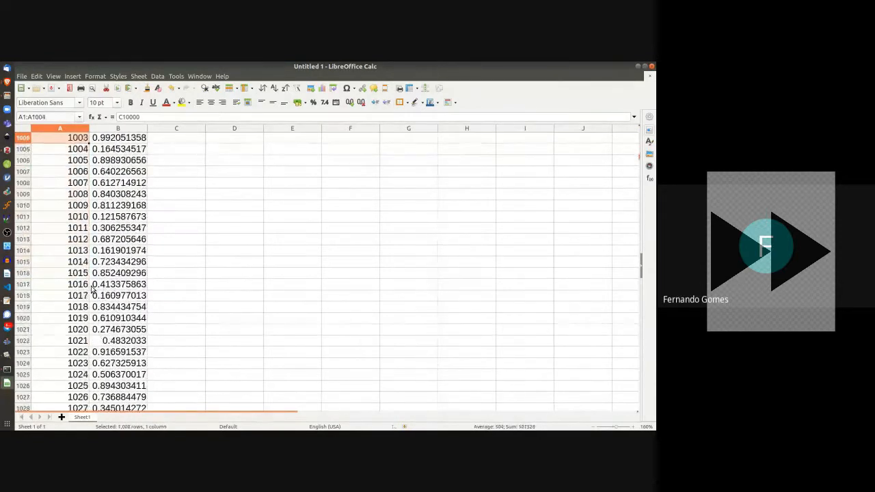
pyautogui.hotkey('shift', 'Down')
pyautogui.hotkey('shift', 'Right')
pyautogui.hotkey('ctrl', 'c')
pyautogui.hotkey('ctrl', 'Home')
pyautogui.click(465, 138)
pyautogui.hotkey('ctrl', 'v')
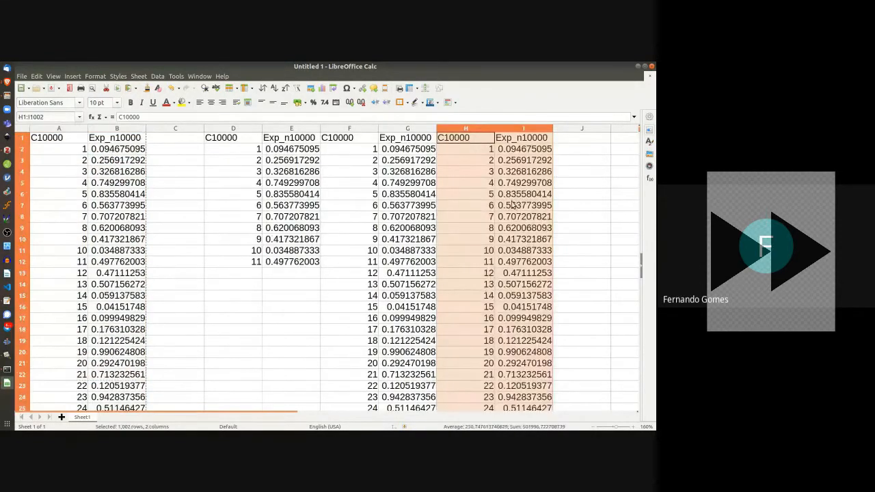
# Step: Replace the header in cell D1 with "#(1-11)"
pyautogui.click(422, 183)
pyautogui.hscroll(2, 274, 205)
pyautogui.click(121, 138)
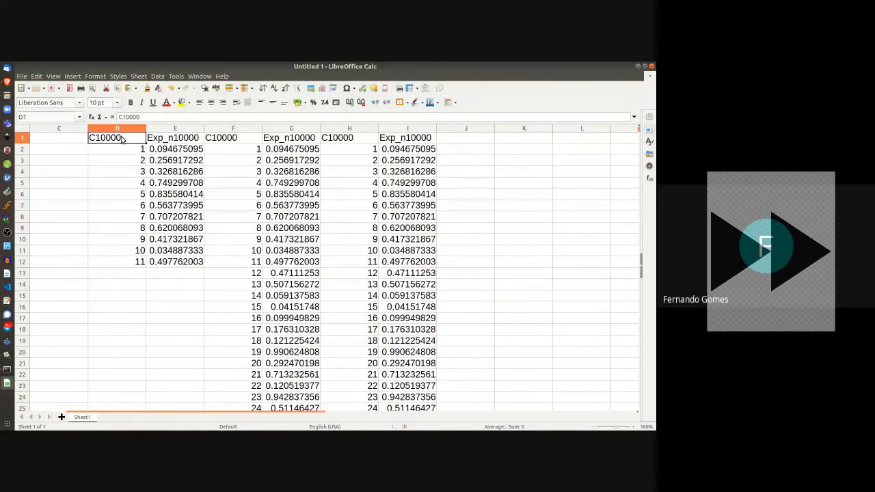
pyautogui.write('#(1-11)')
pyautogui.press('Return')
# Step: Copy the D1 header over cell F1 and edit it to read "#(1-101)"
pyautogui.press('Up')
pyautogui.hotkey('ctrl', 'c')
pyautogui.press('Right')
pyautogui.press('Right')
pyautogui.hotkey('ctrl', 'v')
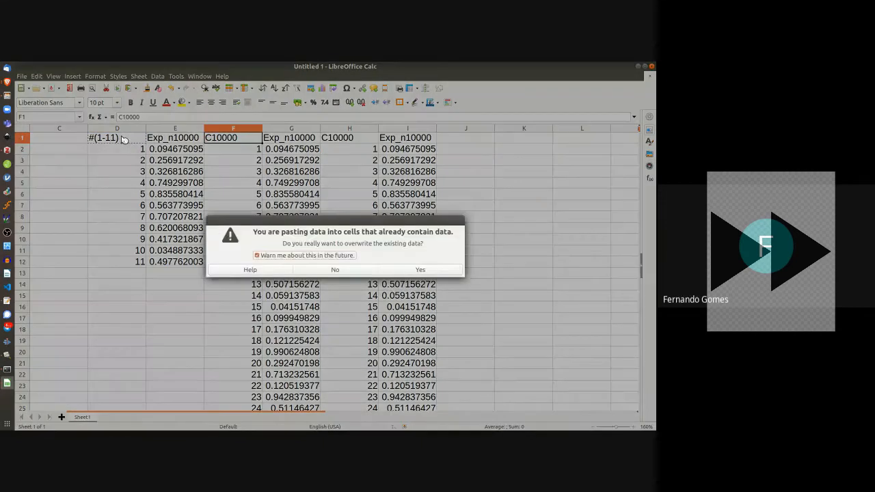
pyautogui.press('Return')
pyautogui.click(155, 117)
pyautogui.press('Left')
pyautogui.press('Left')
pyautogui.write('0')
pyautogui.press('Return')
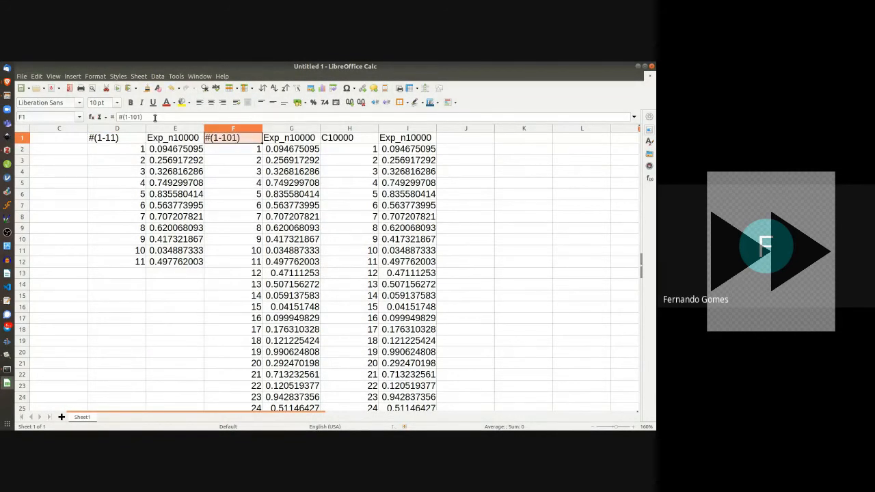
# Step: Copy the F1 header over cell H1 and edit it to read "#(1-1001)"
pyautogui.press('Right')
pyautogui.press('Left')
pyautogui.hotkey('ctrl', 'c')
pyautogui.press('Right')
pyautogui.press('Right')
pyautogui.hotkey('ctrl', 'v')
pyautogui.press('Return')
pyautogui.click(154, 117)
pyautogui.press('Left')
pyautogui.press('Left')
pyautogui.write('0')
pyautogui.press('Return')
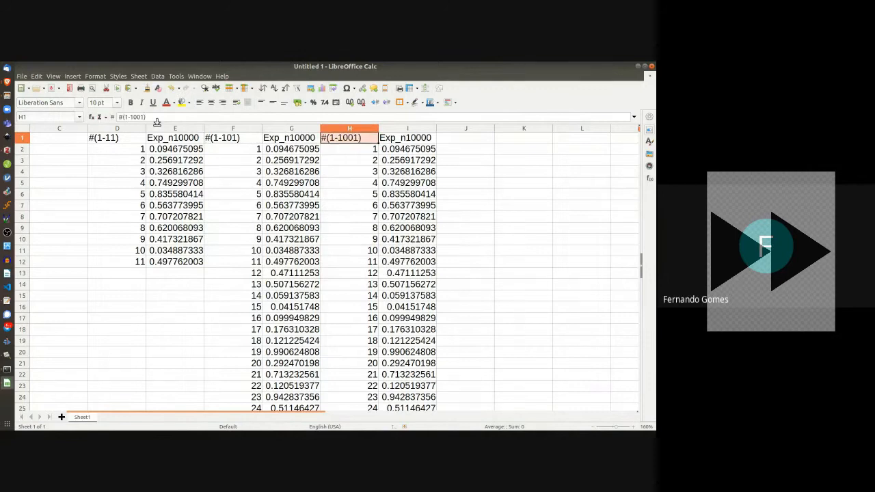
# Step: Replace the header in cell E1 with "Aleat(1-11)"
pyautogui.press('Left')
pyautogui.press('Left')
pyautogui.press('Left')
pyautogui.write('Aleat(1-11)')
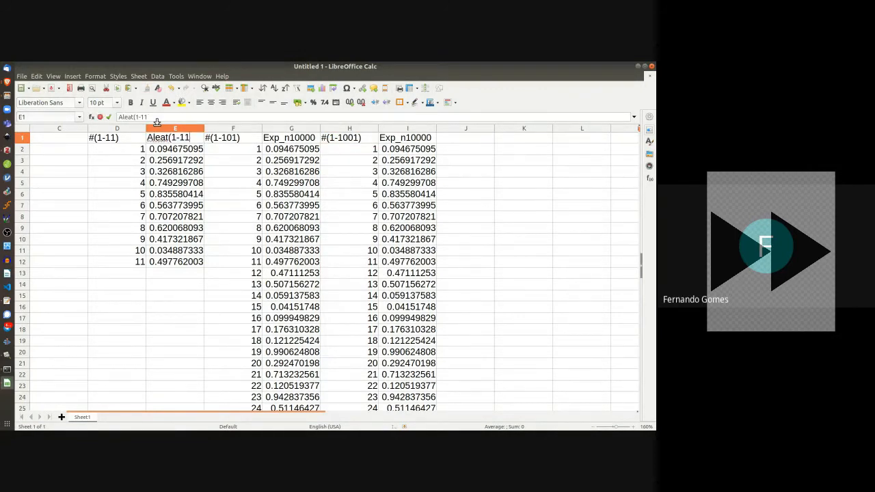
pyautogui.press('Return')
# Step: Replace the header in cell G1 with "Aleat(1-101)"
pyautogui.press('Up')
pyautogui.press('Right')
pyautogui.press('Right')
pyautogui.write('Aleat')
pyautogui.hotkey('ctrl', 'v')
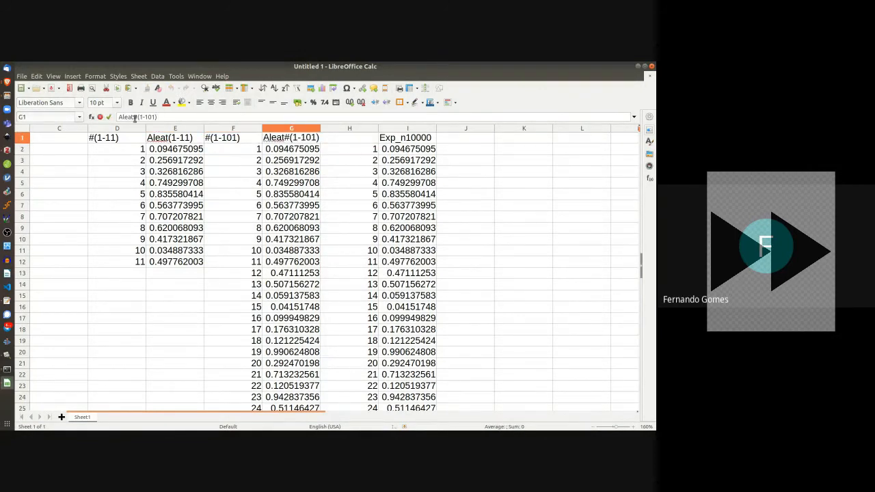
pyautogui.click(135, 119)
pyautogui.press('BackSpace')
pyautogui.press('Return')
pyautogui.click(413, 140)
pyautogui.moveTo(155, 118); pyautogui.dragTo(73, 114)
pyautogui.hotkey('ctrl', 'v')
pyautogui.press('Escape')
# Step: Copy the G1 header over cell I1, edit it to read "Aleat(1-1001)", and check the last data row, H1002:I1002
pyautogui.click(273, 141)
pyautogui.hotkey('ctrl', 'c')
pyautogui.click(408, 138)
pyautogui.hotkey('ctrl', 'v')
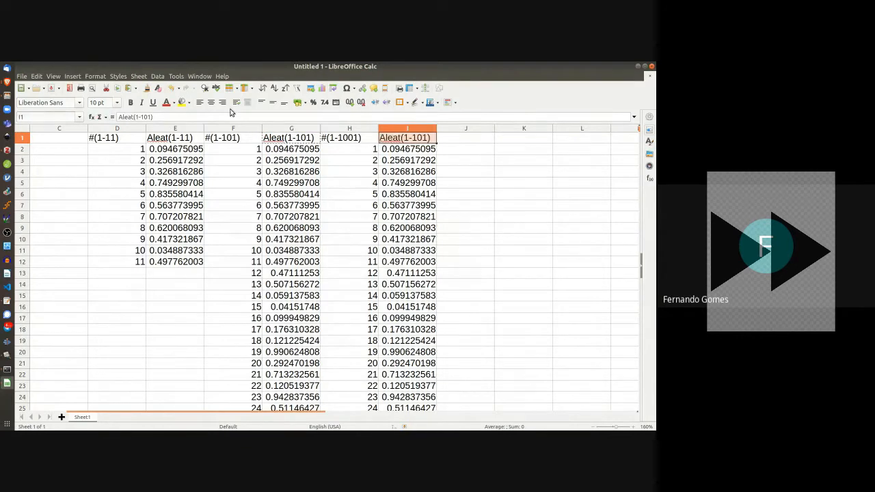
pyautogui.click(226, 117)
pyautogui.write('0')
pyautogui.click(465, 160)
pyautogui.moveTo(639, 130); pyautogui.dragTo(639, 160)
pyautogui.click(296, 284)
pyautogui.moveTo(405, 307); pyautogui.dragTo(362, 307)
pyautogui.moveTo(639, 158); pyautogui.dragTo(638, 102)
# Step: Save the spreadsheet under the file name "Aula-100521"
pyautogui.click(22, 76)
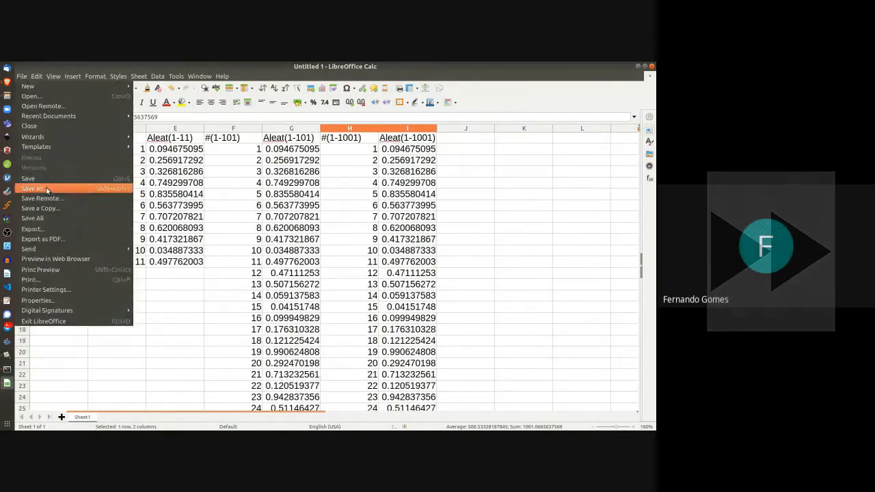
pyautogui.click(45, 189)
pyautogui.write('Aula2')
pyautogui.press('BackSpace')
pyautogui.write('-100521')
pyautogui.press('Return')
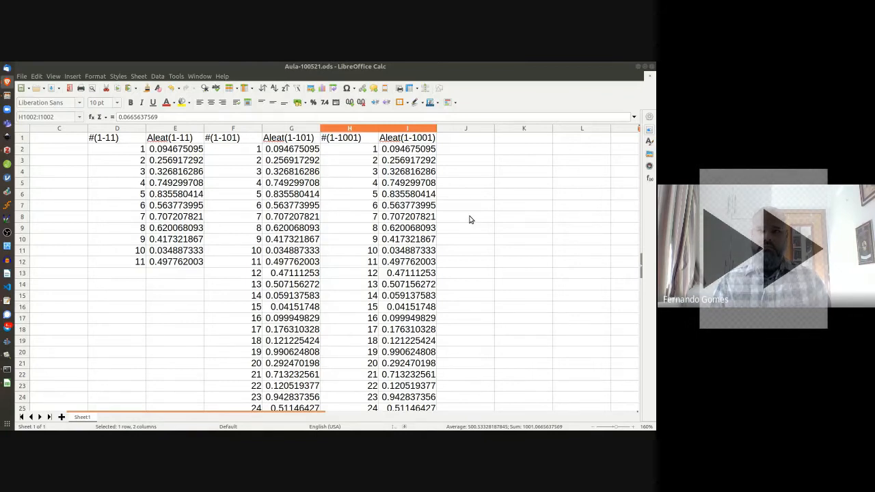
# Step: Rename Sheet1 as "Assunto3-LimConf95%"
pyautogui.doubleClick(81, 417)
pyautogui.write('Assunto3-LimCo')
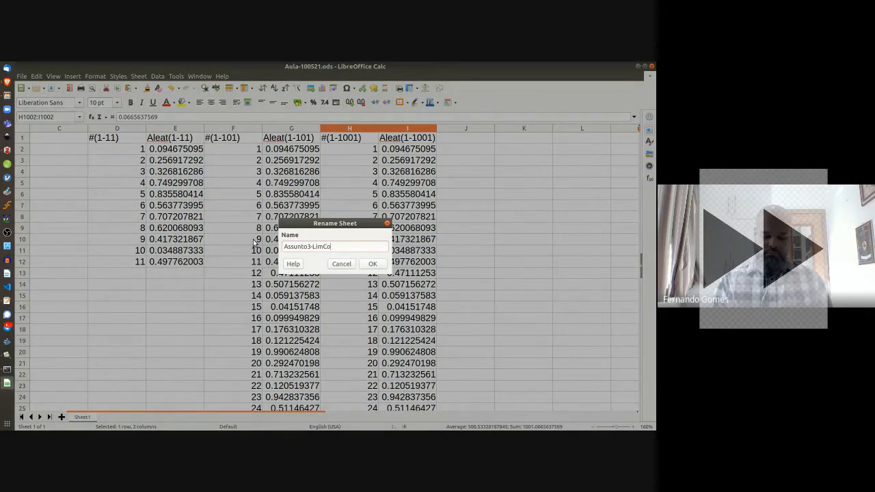
pyautogui.write('nf95%')
pyautogui.press('Return')
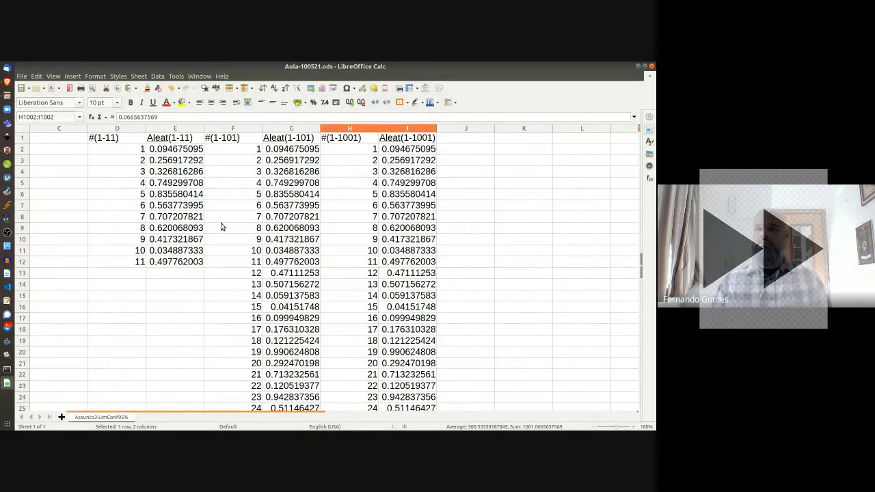
# Step: Enter the header "Caso" in cell J1, beside the Aleat(1-1001) column
pyautogui.hscroll(1, 513, 215)
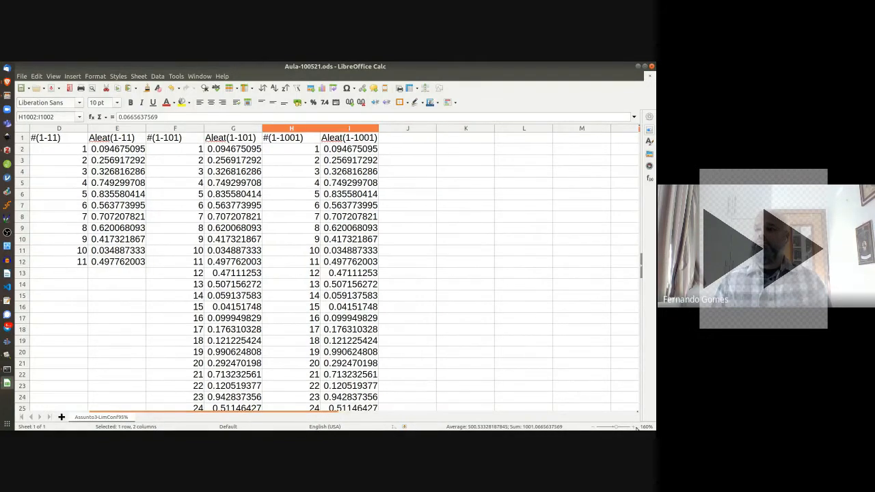
pyautogui.keyDown('ctrl'); pyautogui.scroll(1, 470, 140); pyautogui.keyUp('ctrl')
pyautogui.click(470, 141)
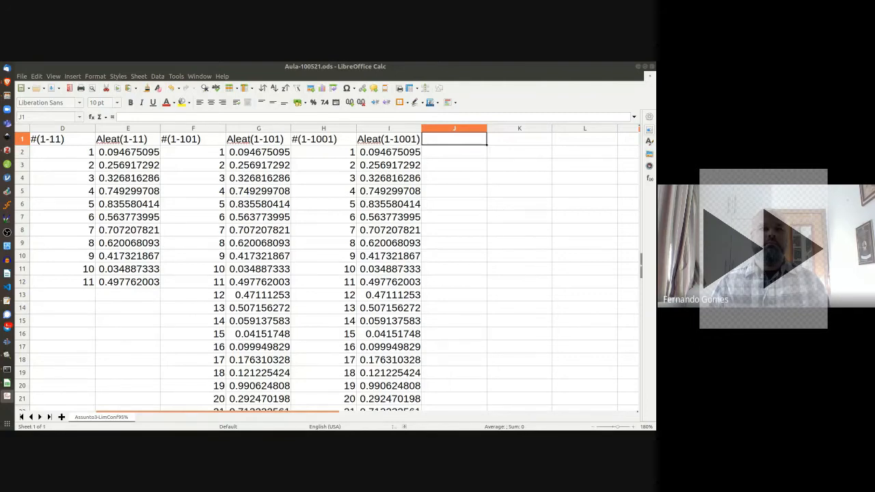
pyautogui.write('Caso')
pyautogui.press('Return')
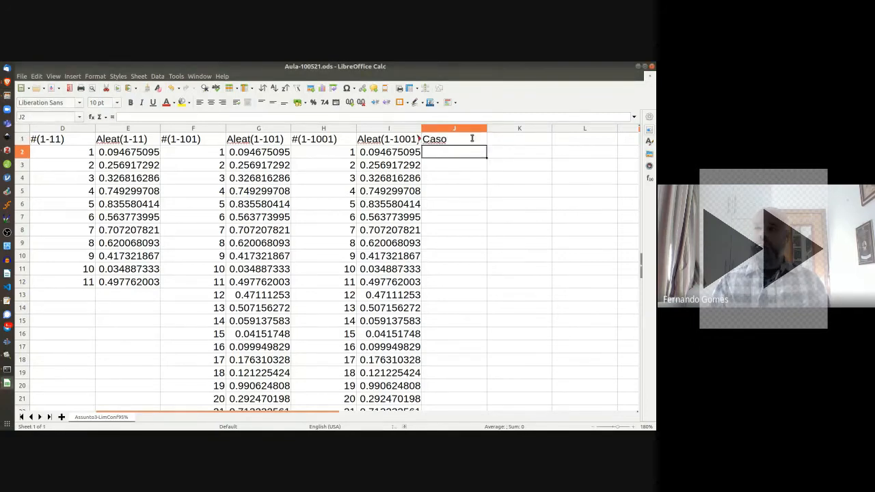
# Step: Copy the Aleat headers from E1, G1 and I1 and paste them transposed into J2:J4
pyautogui.click(146, 141)
pyautogui.keyDown('ctrl'); pyautogui.click(270, 140); pyautogui.keyUp('ctrl')
pyautogui.keyDown('ctrl'); pyautogui.click(390, 141); pyautogui.keyUp('ctrl')
pyautogui.hotkey('ctrl', 'c')
pyautogui.click(454, 153)
pyautogui.hotkey('ctrl', 'shift', 'v')
pyautogui.click(289, 302)
pyautogui.click(372, 330)
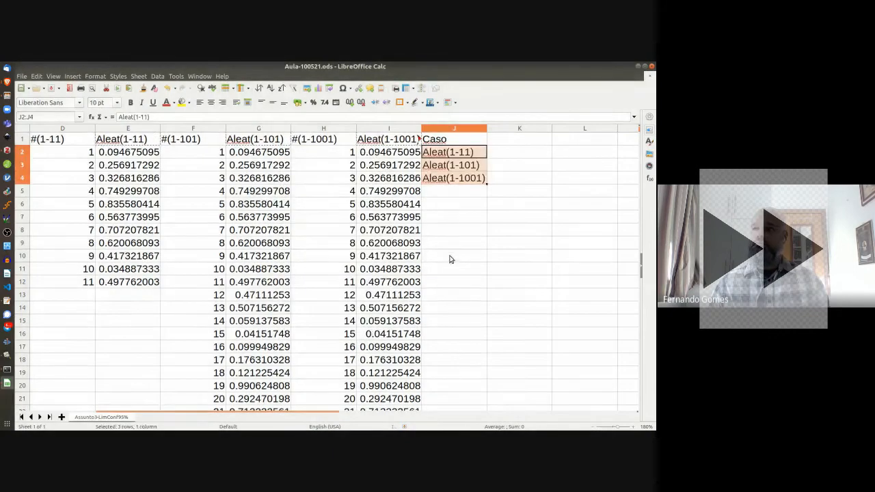
# Step: Enter the header "t ou z (95%)" in cell K1
pyautogui.click(504, 140)
pyautogui.write('t ou')
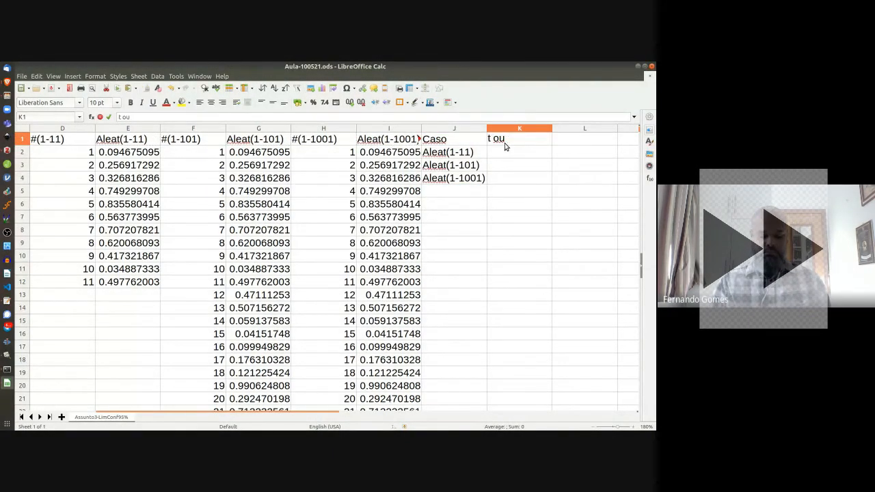
pyautogui.write(' z (95%)')
pyautogui.press('Return')
# Step: Consult the Student t table image and enter the 95% factors 2.23, 2 and 2 in K2:K4
pyautogui.hotkey('alt', 'Tab')
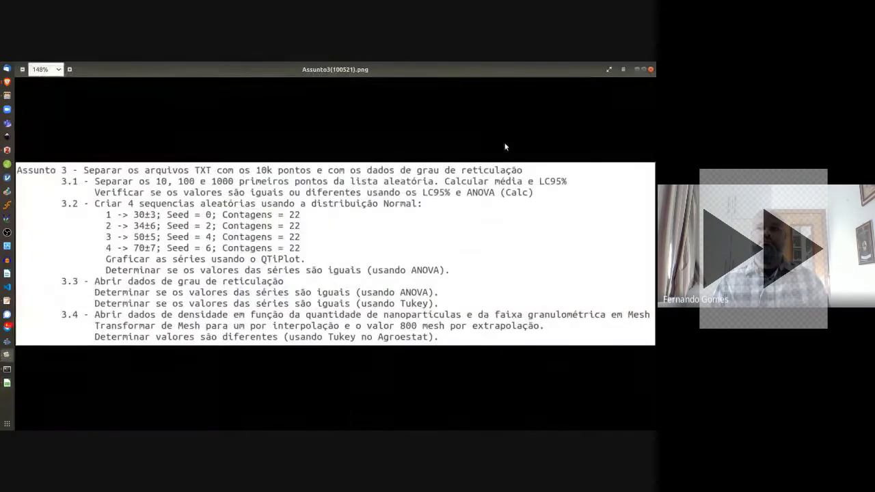
pyautogui.hotkey('alt', 'Tab')
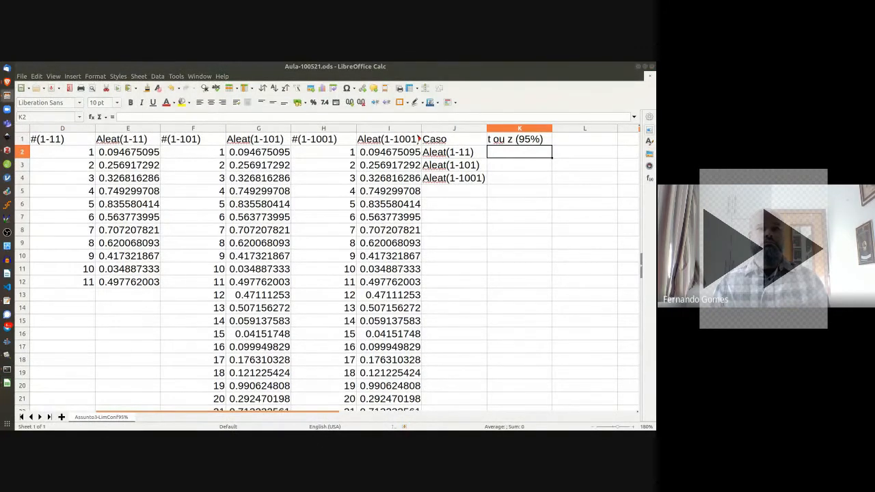
pyautogui.hotkey('alt', 'Tab')
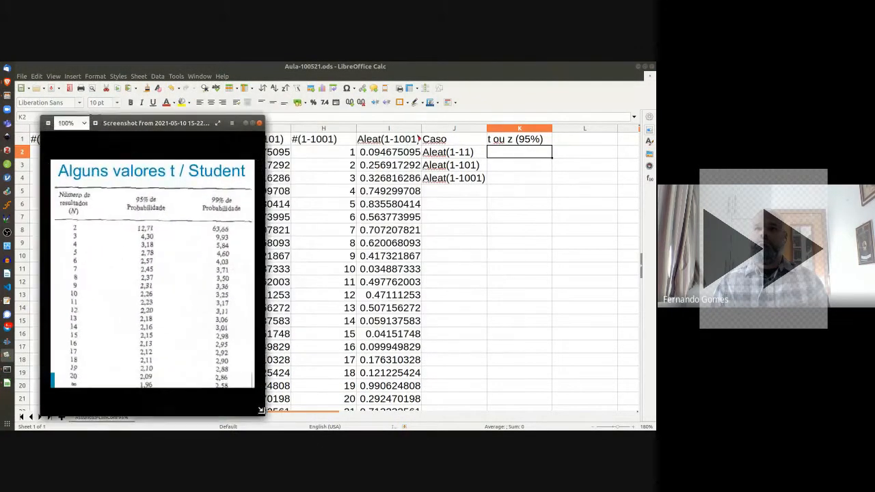
pyautogui.click(511, 156)
pyautogui.write('2.23')
pyautogui.press('Return')
pyautogui.write('2')
pyautogui.press('Return')
pyautogui.write('2')
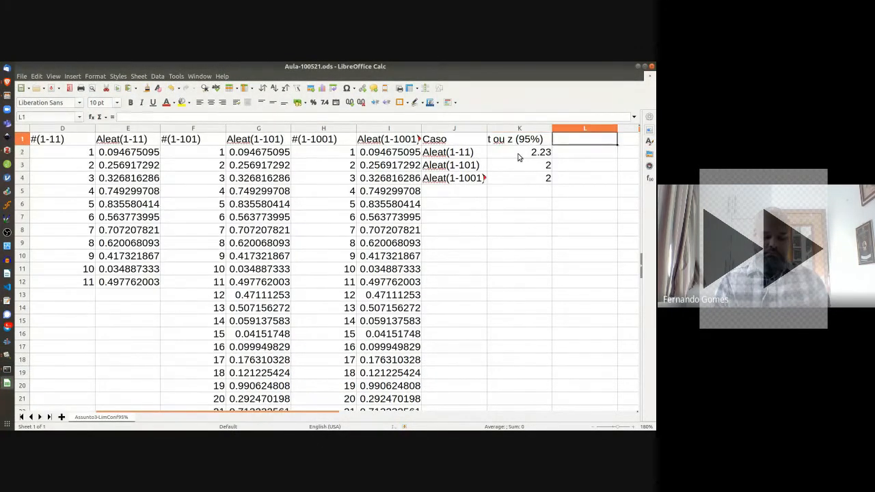
# Step: Enter the header "Média" in L1 and calculate the average of column E in L2
pyautogui.write('Média')
pyautogui.press('Return')
pyautogui.write('=average(')
pyautogui.click(143, 128)
pyautogui.press('Return')
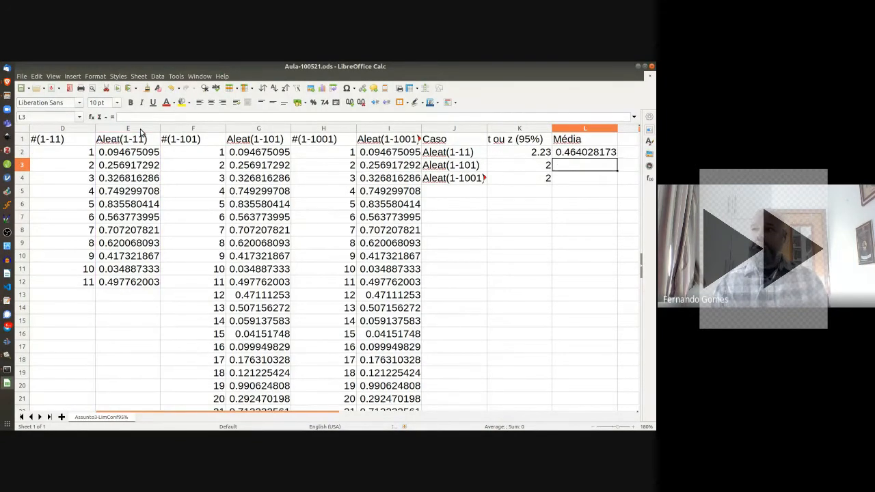
# Step: Calculate the average of column G in L3 and the average of column I in L4
pyautogui.write('=average(')
pyautogui.click(251, 128)
pyautogui.press('Return')
pyautogui.write('=average(')
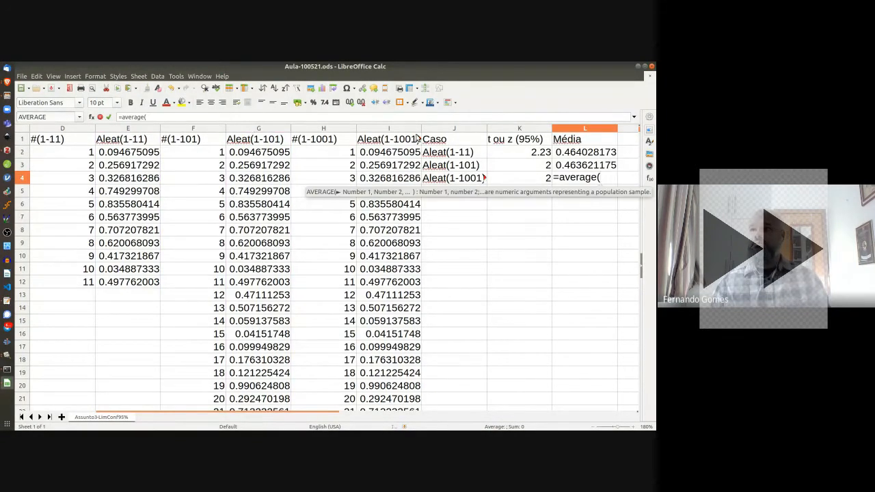
pyautogui.click(387, 128)
pyautogui.press('Return')
# Step: Enter the header "LC95%" in M1 and the formula =K2*STDEV(E:E)/(11) in M2, using all of column E
pyautogui.click(624, 141)
pyautogui.write('LC95%')
pyautogui.press('Return')
pyautogui.write('=')
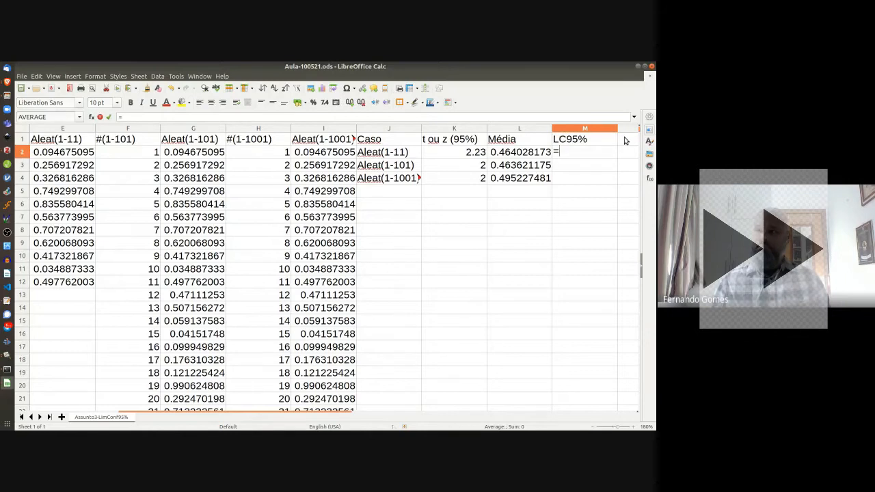
pyautogui.write('K2*stdev(')
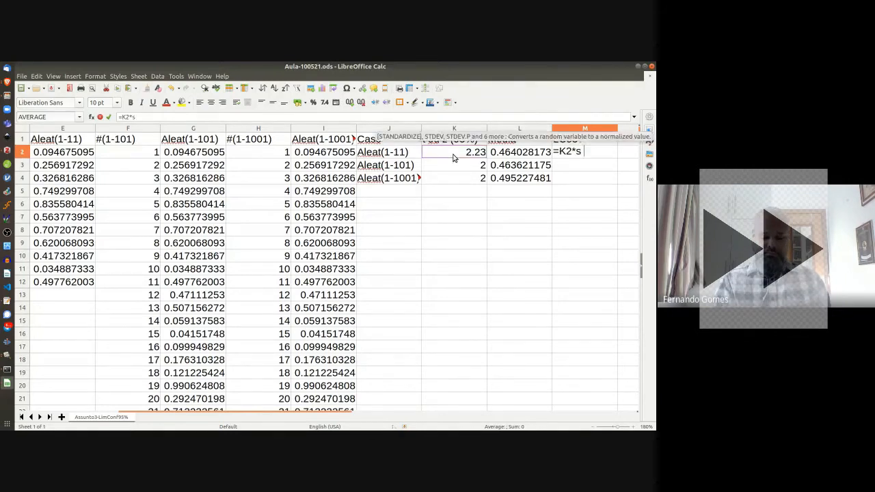
pyautogui.click(53, 130)
pyautogui.write(')/(11)')
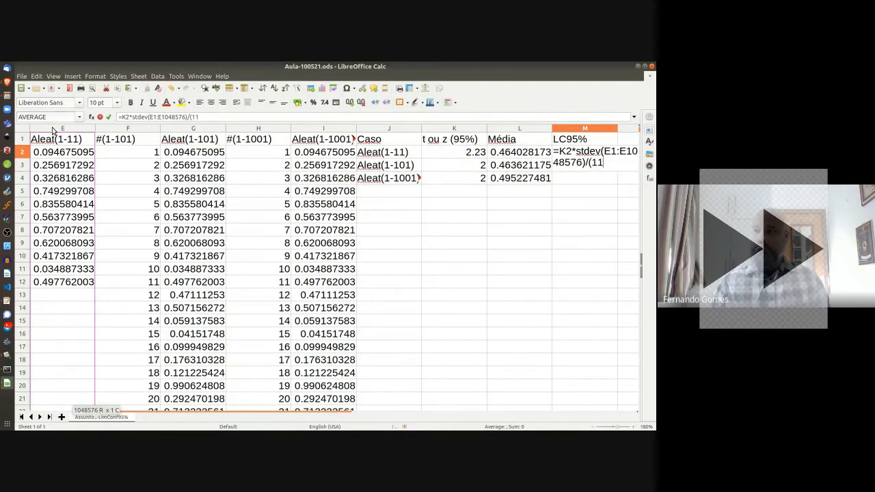
pyautogui.press('Return')
# Step: Fill the M2 formula down to M4, changing the divisor to 101 in M3 and 1001 in M4
pyautogui.click(571, 156)
pyautogui.moveTo(617, 158); pyautogui.dragTo(615, 181)
pyautogui.click(585, 166)
pyautogui.click(171, 118)
pyautogui.write('0')
pyautogui.press('Return')
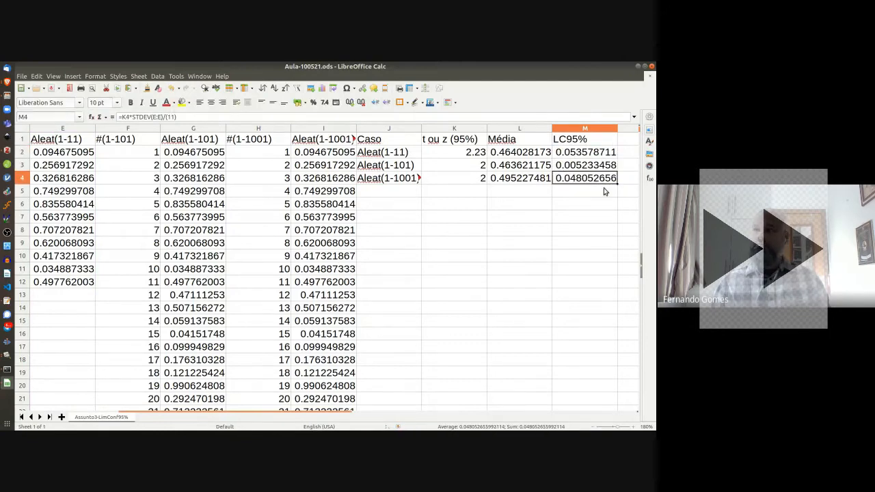
pyautogui.click(171, 118)
pyautogui.write('00')
pyautogui.press('Return')
# Step: Raise the divisor to the power of .5 in each LC95% formula in M2:M4
pyautogui.click(179, 117)
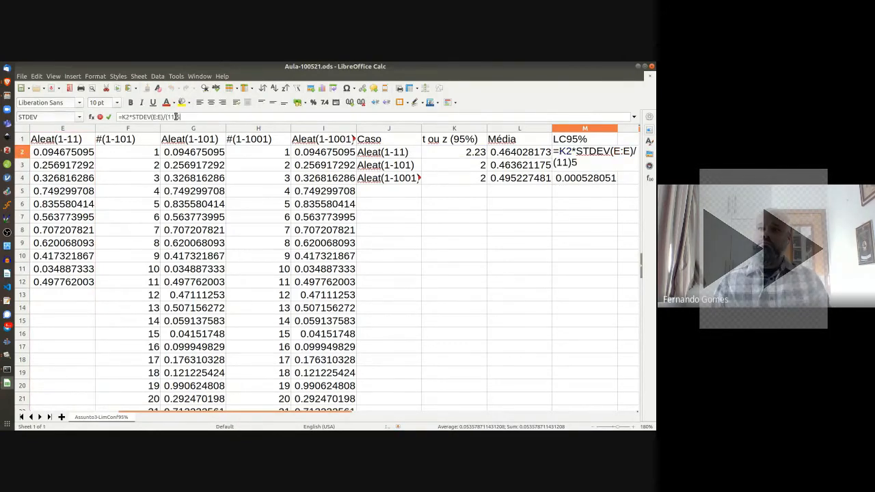
pyautogui.write('^5.')
pyautogui.press('Return')
pyautogui.click(189, 117)
pyautogui.write('^.5')
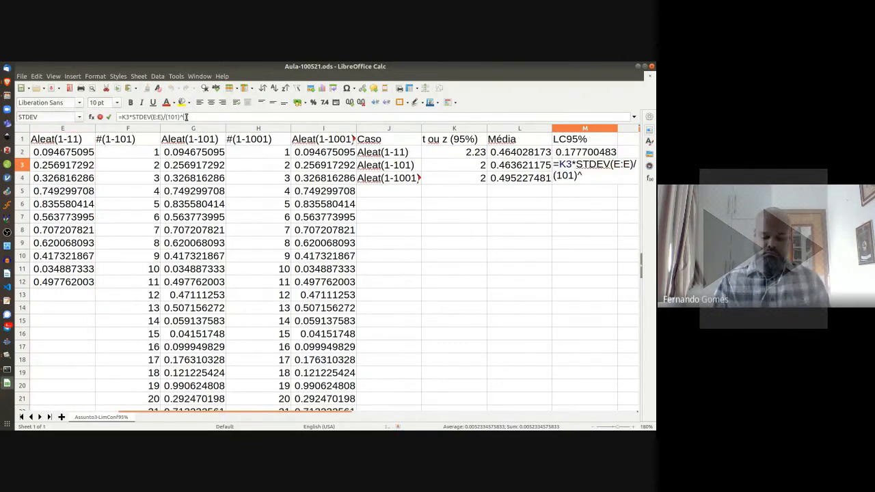
pyautogui.press('Return')
pyautogui.click(190, 117)
pyautogui.write('^.5')
pyautogui.press('Return')
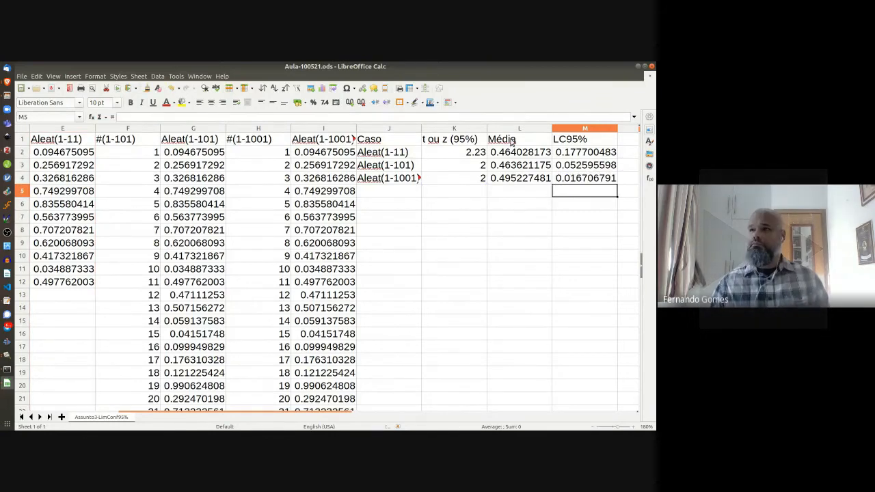
# Step: Make the summary table headers in J1:M1 bold
pyautogui.moveTo(391, 140); pyautogui.dragTo(579, 141)
pyautogui.hotkey('ctrl', 'b')
pyautogui.moveTo(344, 414); pyautogui.dragTo(390, 416)
pyautogui.moveTo(259, 141); pyautogui.dragTo(465, 178)
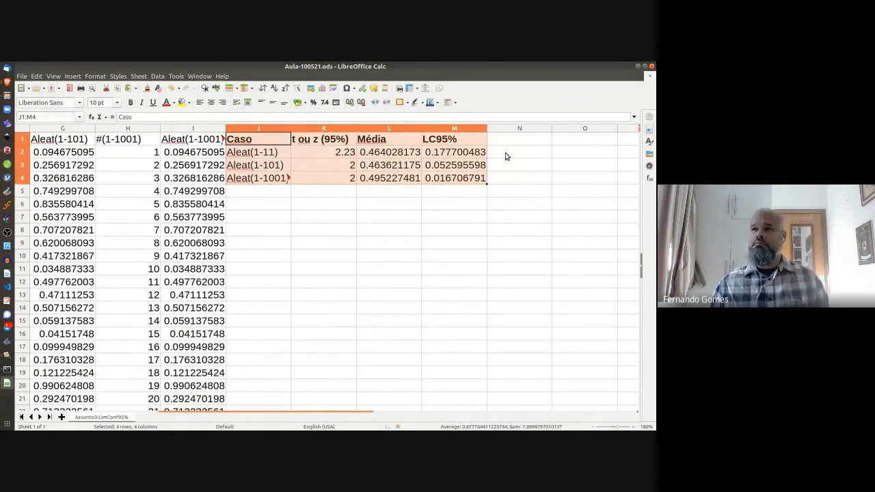
pyautogui.click(508, 155)
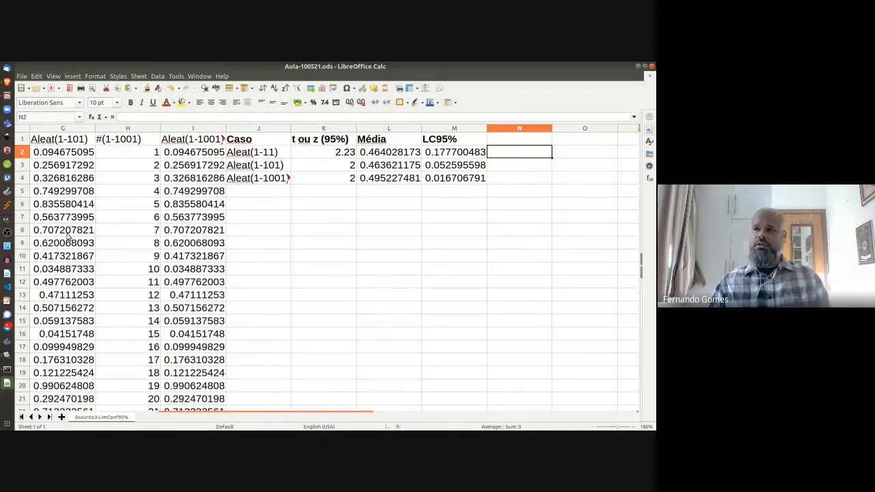
# Step: Examine the Média and LC95% values of the three cases in L2:M4
pyautogui.click(404, 155)
pyautogui.moveTo(404, 155); pyautogui.dragTo(428, 182)
pyautogui.click(414, 168)
pyautogui.moveTo(260, 142); pyautogui.dragTo(443, 180)
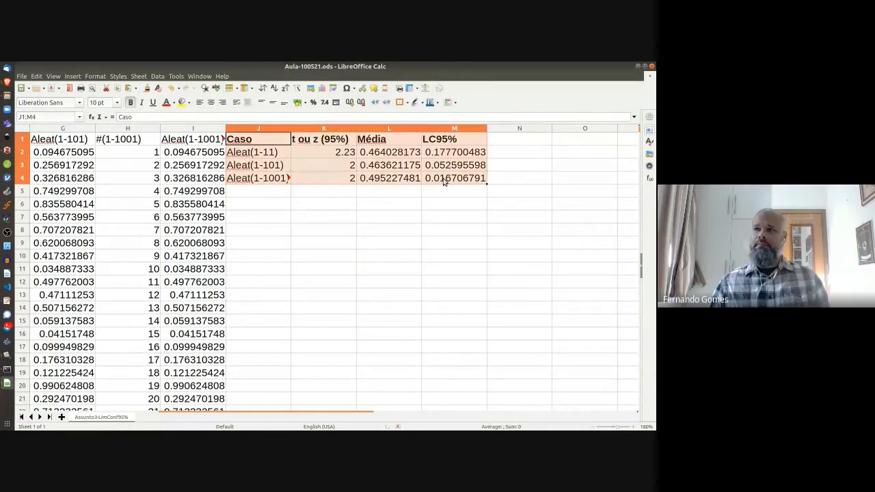
pyautogui.click(501, 159)
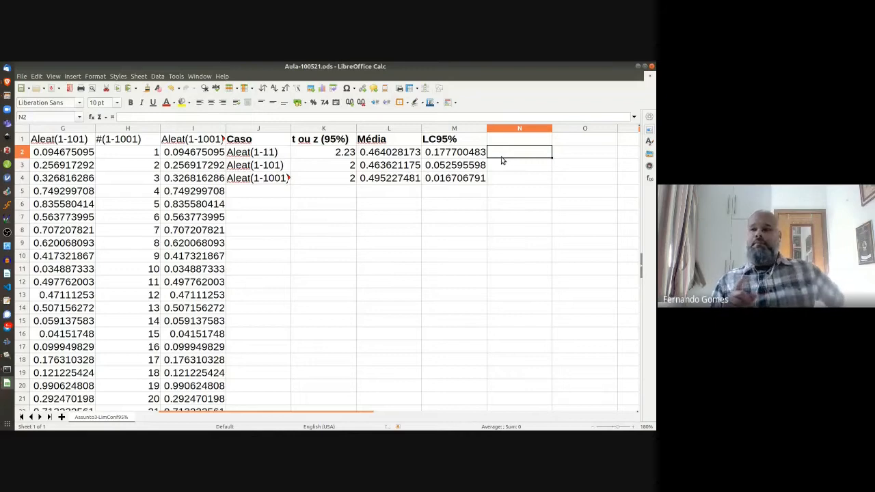
pyautogui.moveTo(399, 157); pyautogui.dragTo(430, 180)
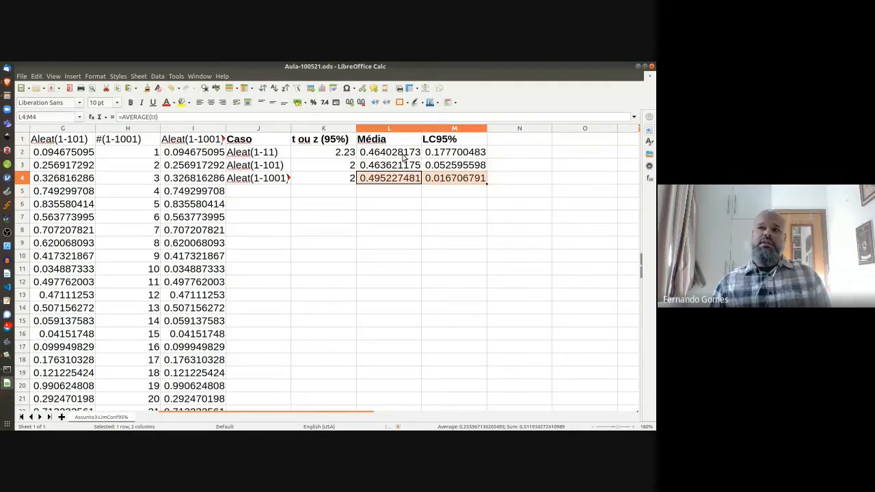
pyautogui.click(403, 156)
pyautogui.click(402, 168)
pyautogui.click(401, 179)
pyautogui.click(399, 156)
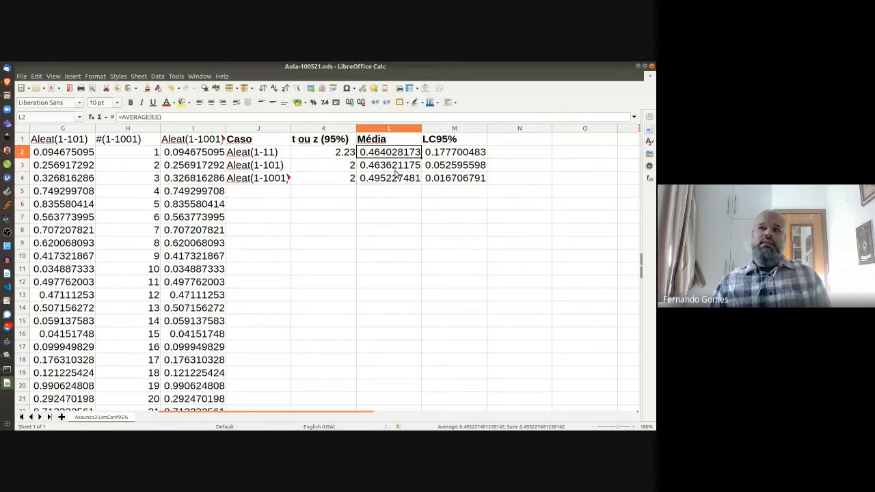
pyautogui.click(396, 167)
pyautogui.click(394, 179)
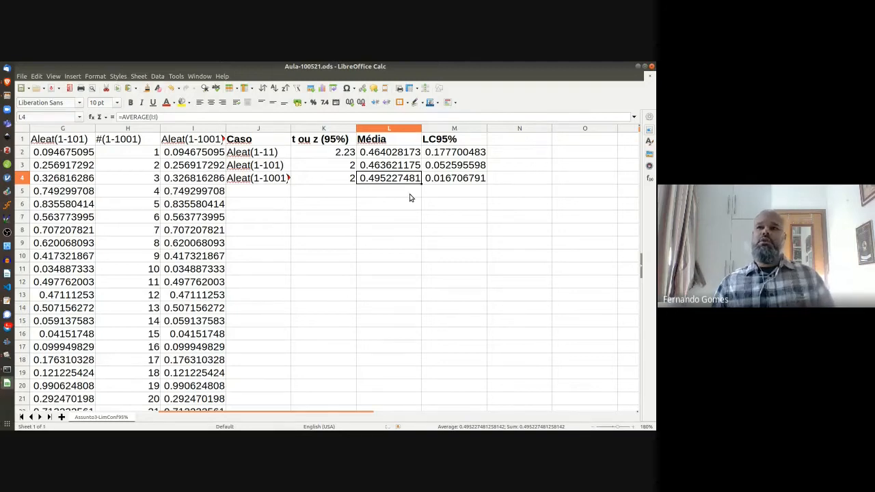
# Step: Compare the summary rows of the Aleat(1-11), Aleat(1-101) and Aleat(1-1001) cases in J2:M4
pyautogui.moveTo(266, 154); pyautogui.dragTo(453, 156)
pyautogui.moveTo(267, 168); pyautogui.dragTo(445, 165)
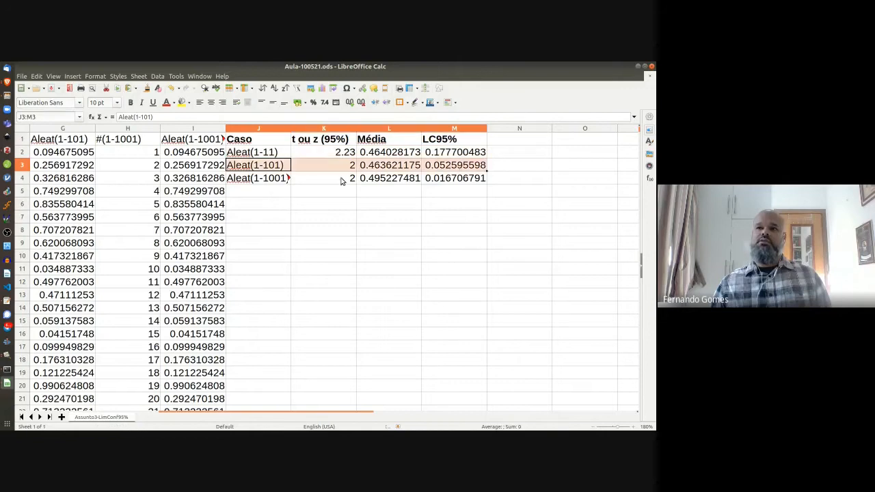
pyautogui.moveTo(259, 183); pyautogui.dragTo(446, 177)
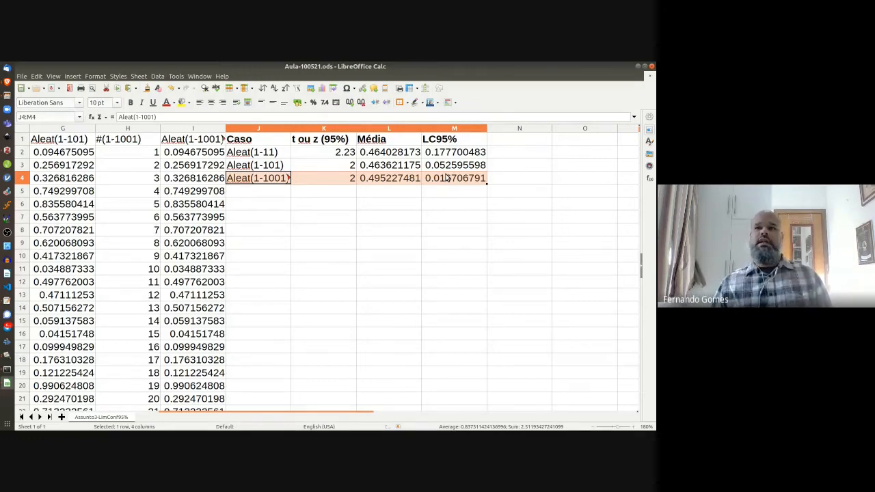
pyautogui.click(276, 157)
pyautogui.click(276, 164)
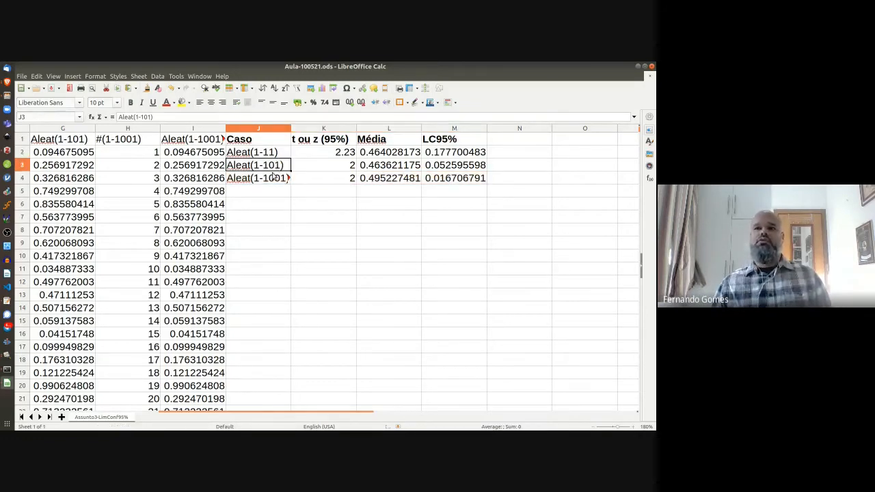
# Step: Switch to KolourPaint and reduce its window to a smaller size over the Calc spreadsheet
pyautogui.click(274, 177)
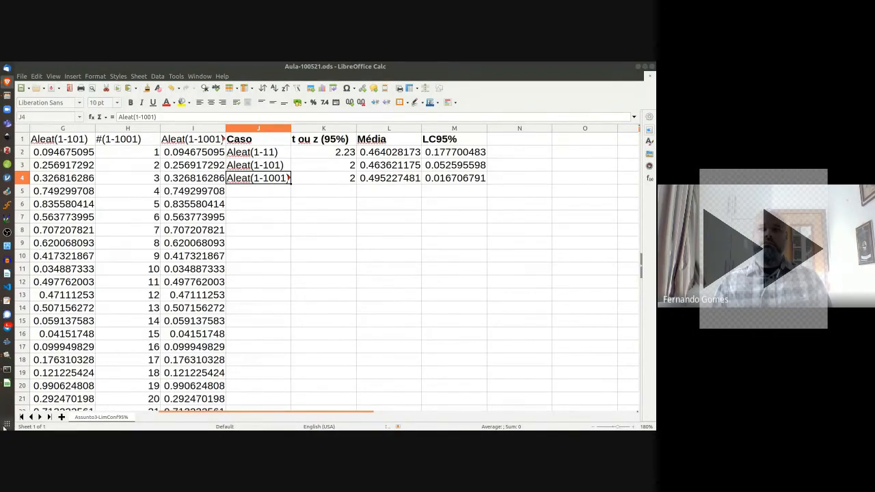
pyautogui.click(8, 424)
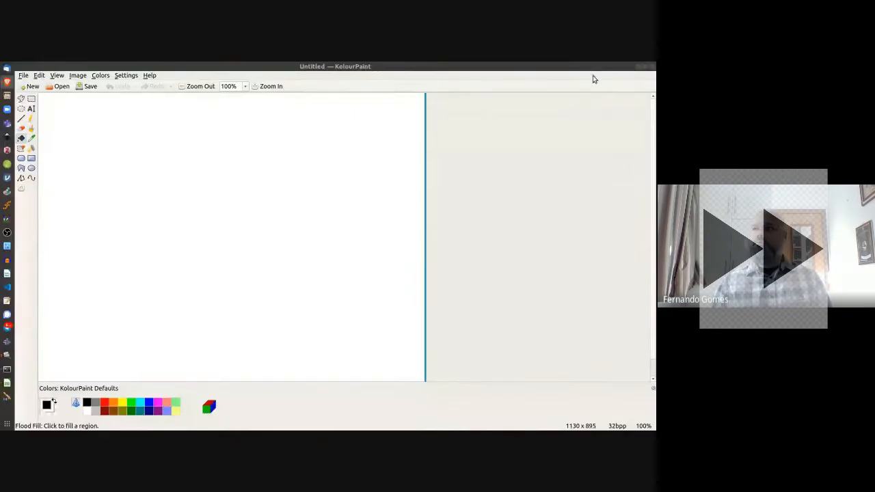
pyautogui.click(645, 66)
pyautogui.moveTo(392, 104); pyautogui.dragTo(445, 162)
# Step: Choose red as the drawing colour and draw a small filled dot on the canvas with the Ellipse tool
pyautogui.click(160, 216)
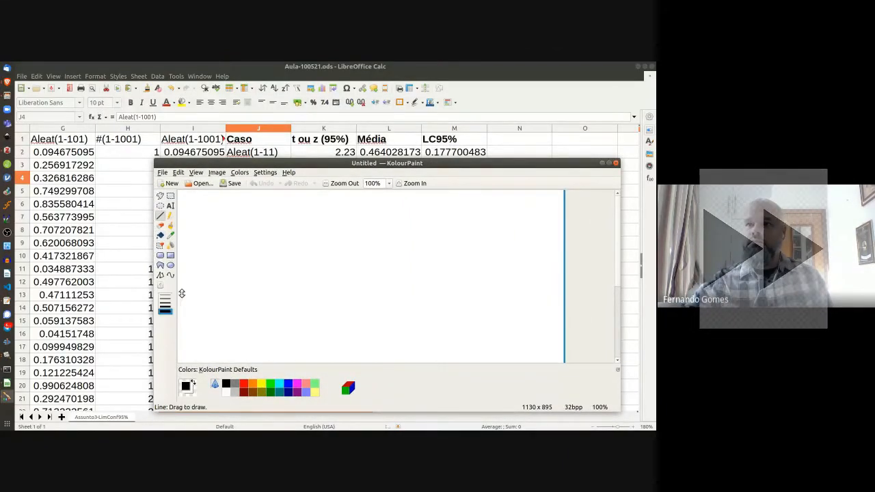
pyautogui.click(244, 384)
pyautogui.moveTo(222, 272); pyautogui.dragTo(299, 272)
pyautogui.hotkey('ctrl', 'z')
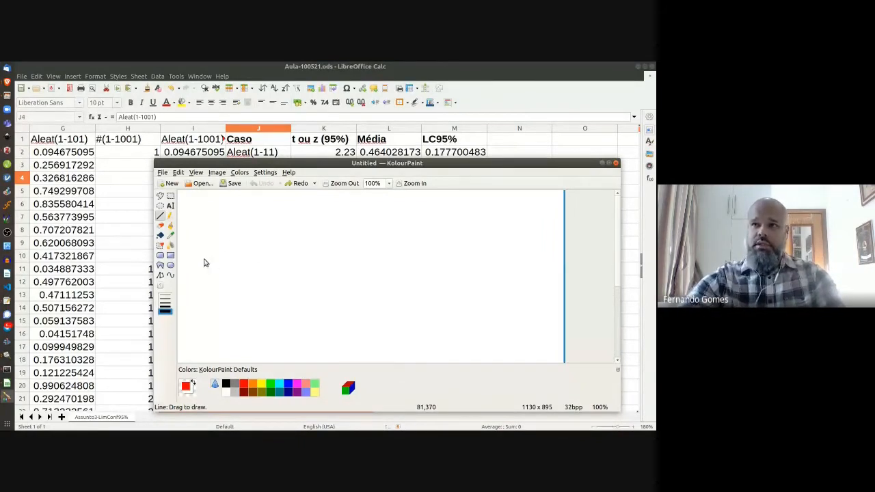
pyautogui.click(170, 265)
pyautogui.click(255, 235)
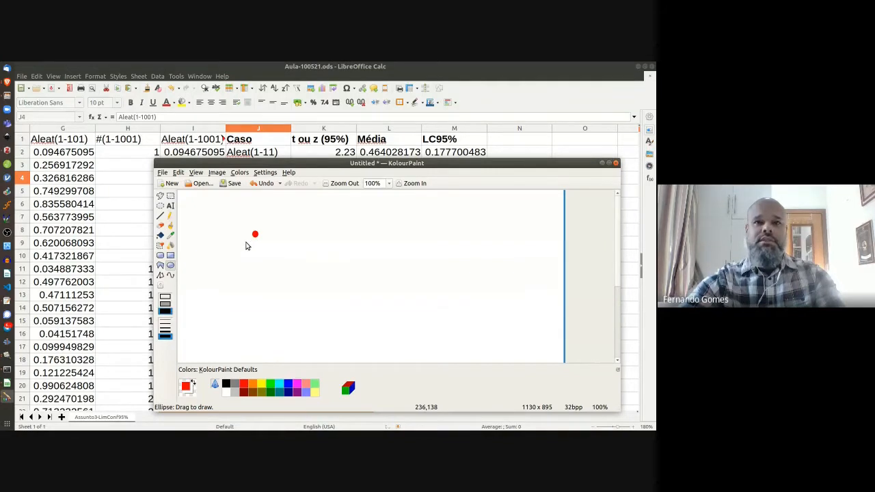
# Step: Draw a horizontal red line through the dot and cap both ends with short vertical lines to form an error bar
pyautogui.click(170, 216)
pyautogui.click(161, 216)
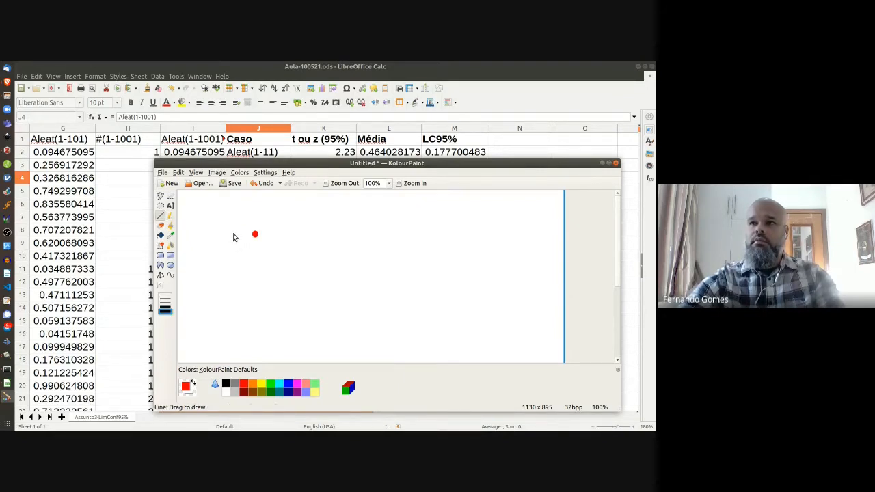
pyautogui.moveTo(234, 235)
pyautogui.mouseDown()
pyautogui.moveTo(285, 237)
pyautogui.moveTo(230, 240)
pyautogui.mouseUp()
pyautogui.hotkey('ctrl', 'z')
pyautogui.hotkey('ctrl', 'z')
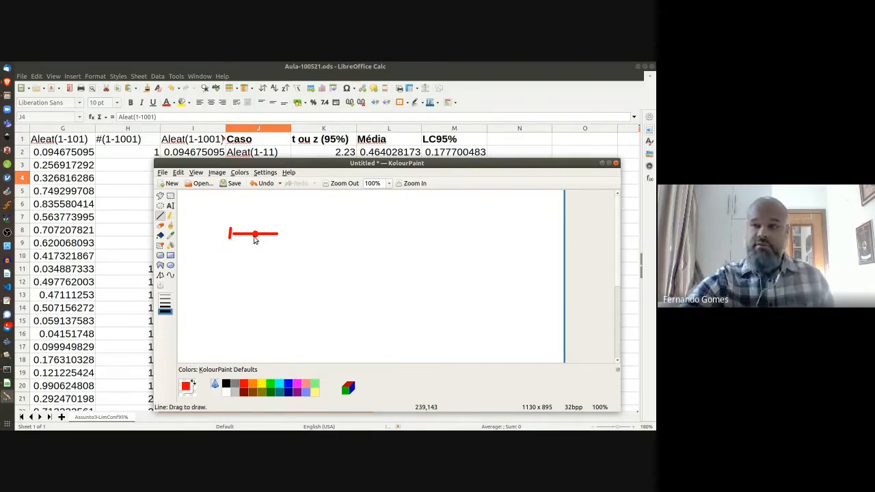
pyautogui.hotkey('ctrl', 'z')
pyautogui.moveTo(233, 229); pyautogui.dragTo(232, 239)
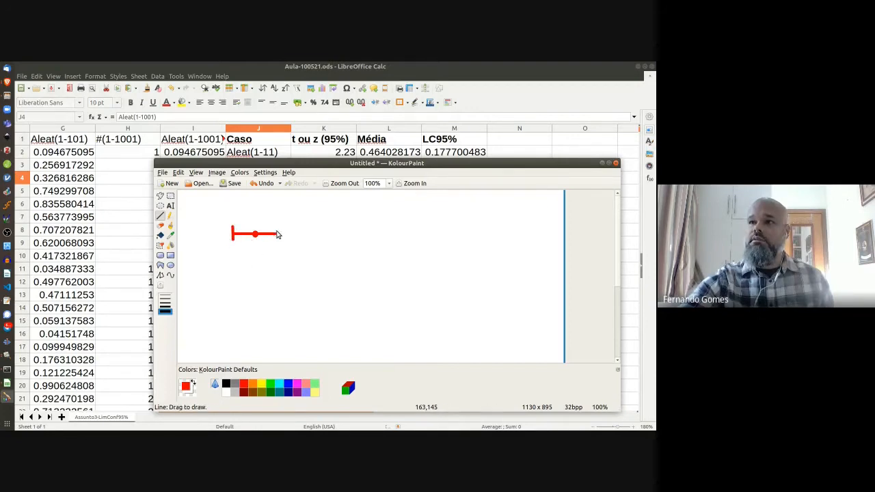
pyautogui.moveTo(276, 226); pyautogui.dragTo(276, 241)
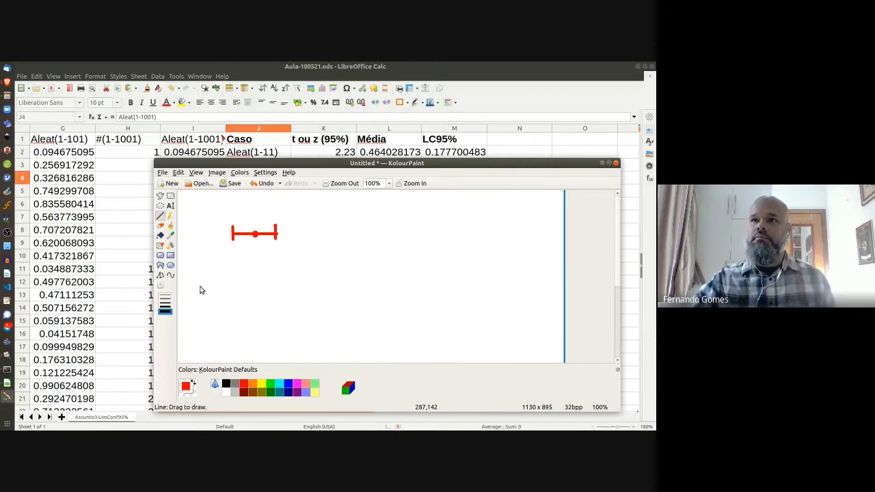
# Step: Duplicate the red error bar, place the copy below the original and flood-fill it with orange
pyautogui.click(170, 195)
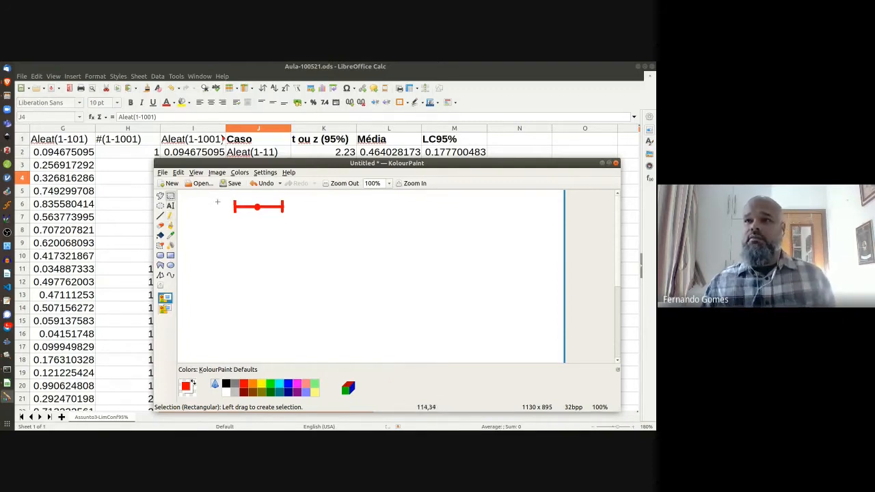
pyautogui.moveTo(225, 195); pyautogui.dragTo(290, 221)
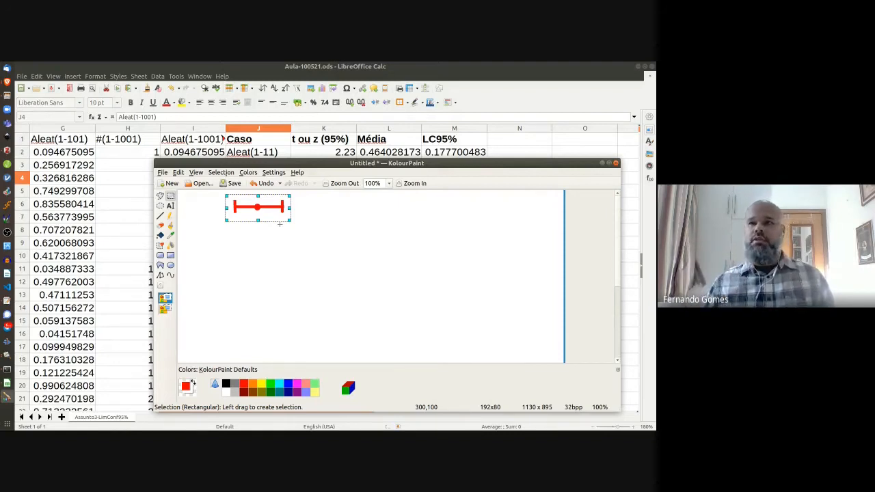
pyautogui.hotkey('ctrl', 'v')
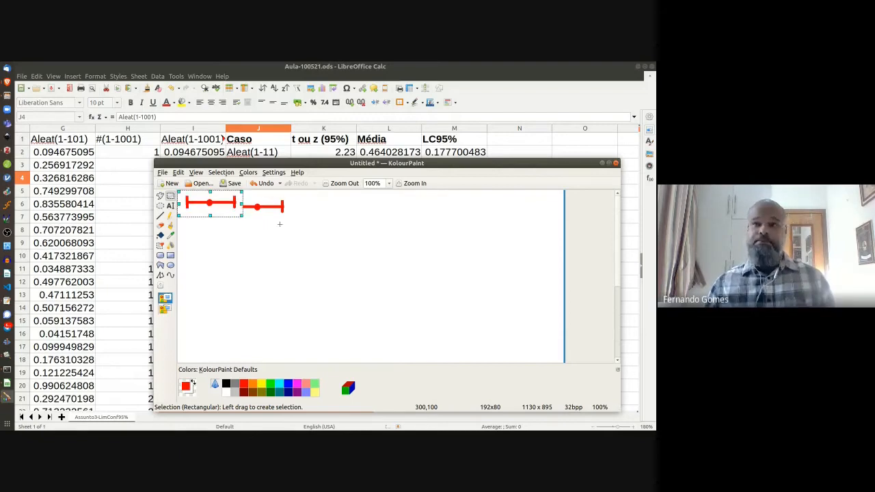
pyautogui.moveTo(230, 216); pyautogui.dragTo(258, 274)
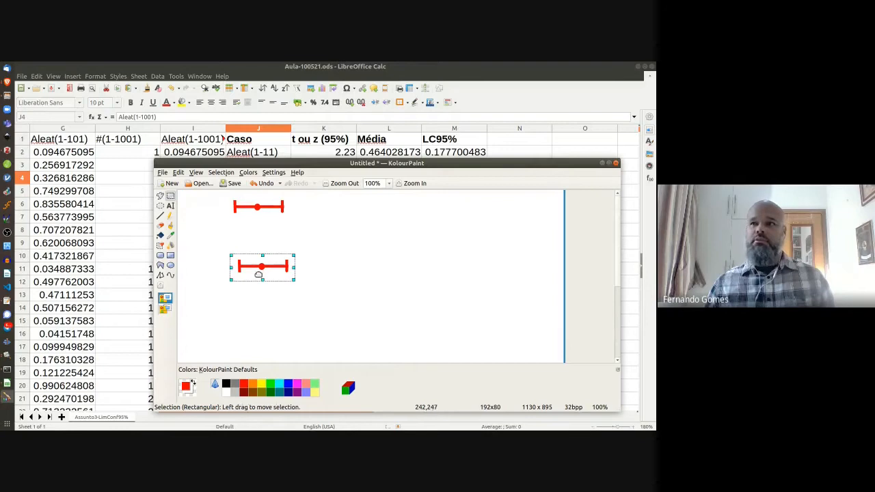
pyautogui.click(161, 235)
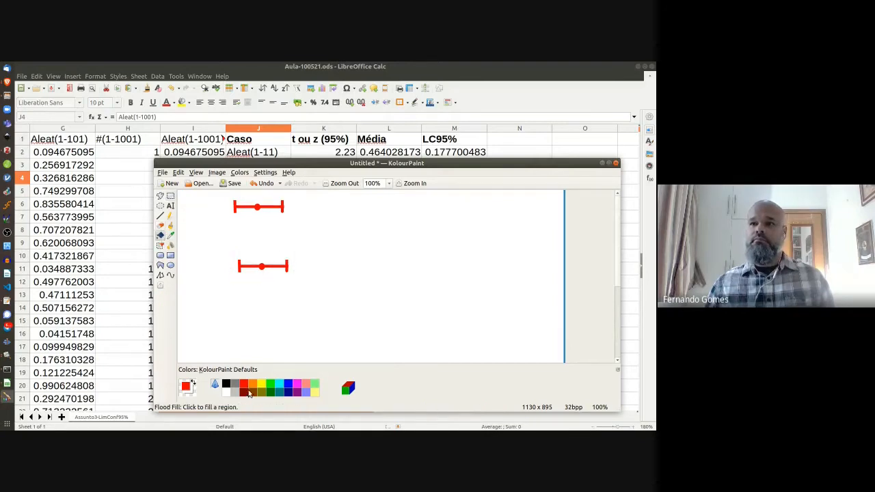
pyautogui.click(253, 384)
pyautogui.click(262, 267)
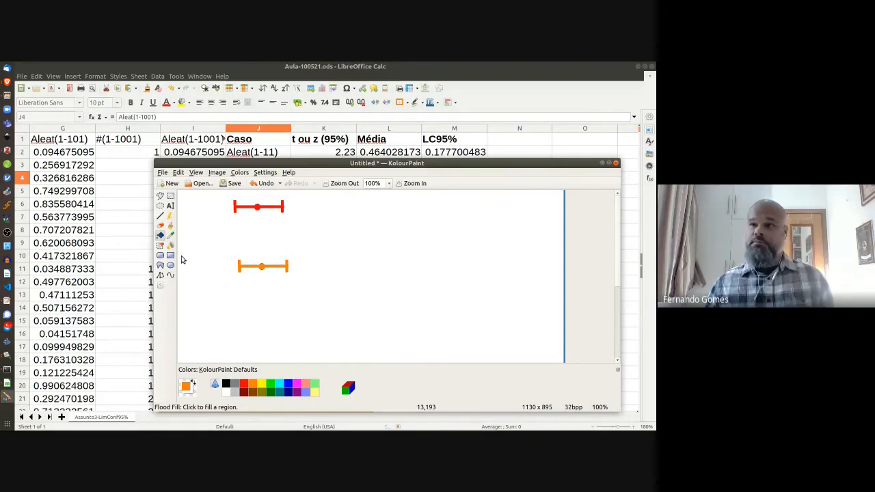
# Step: Paste another copy of the error bar below the orange one and flood-fill it with blue
pyautogui.hotkey('ctrl', 'v')
pyautogui.moveTo(207, 202); pyautogui.dragTo(257, 306)
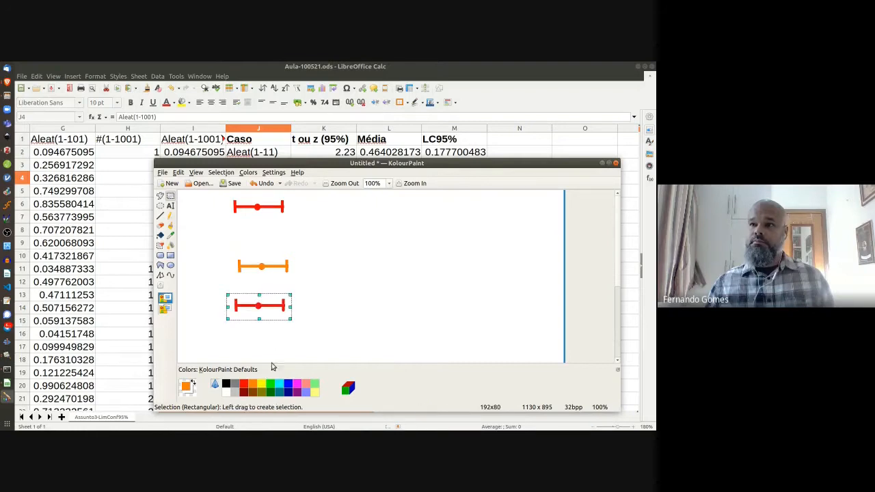
pyautogui.click(160, 235)
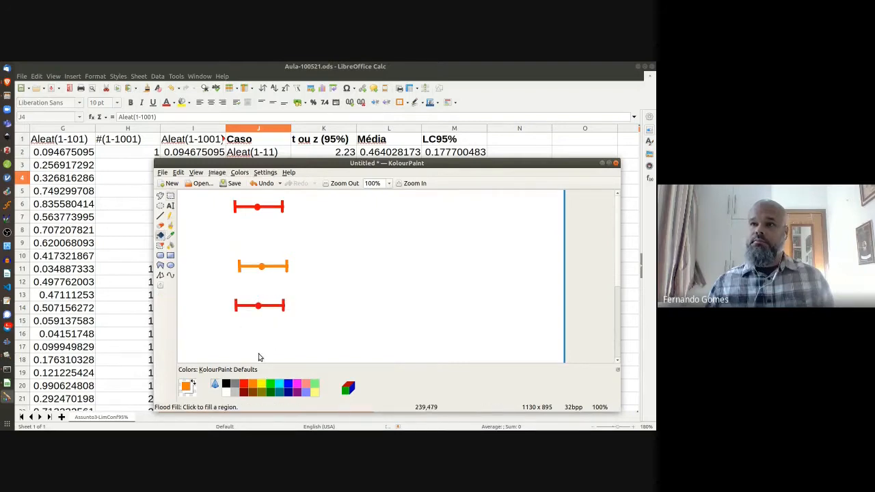
pyautogui.click(289, 385)
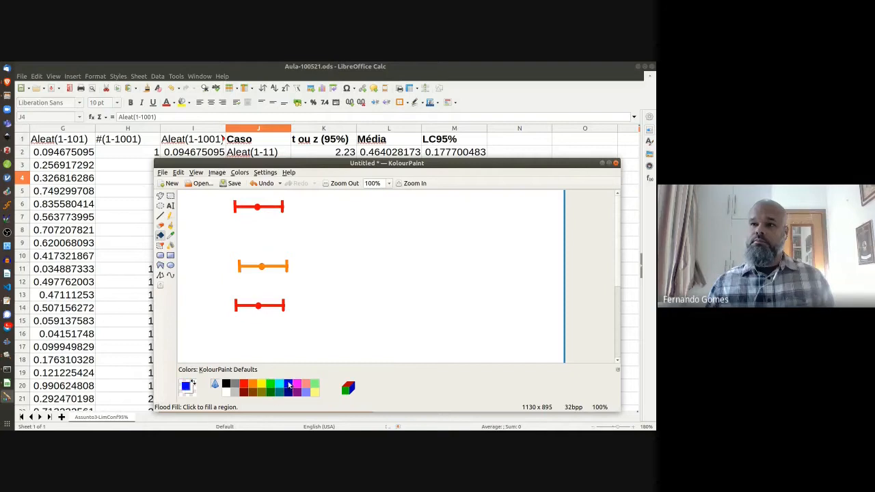
pyautogui.click(260, 306)
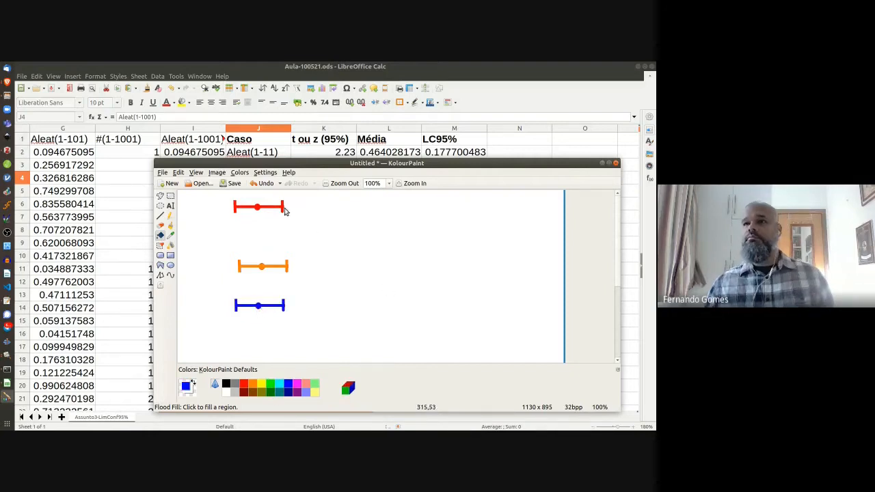
# Step: Move the orange and blue error bars up so all three bars line up directly beneath one another
pyautogui.click(170, 197)
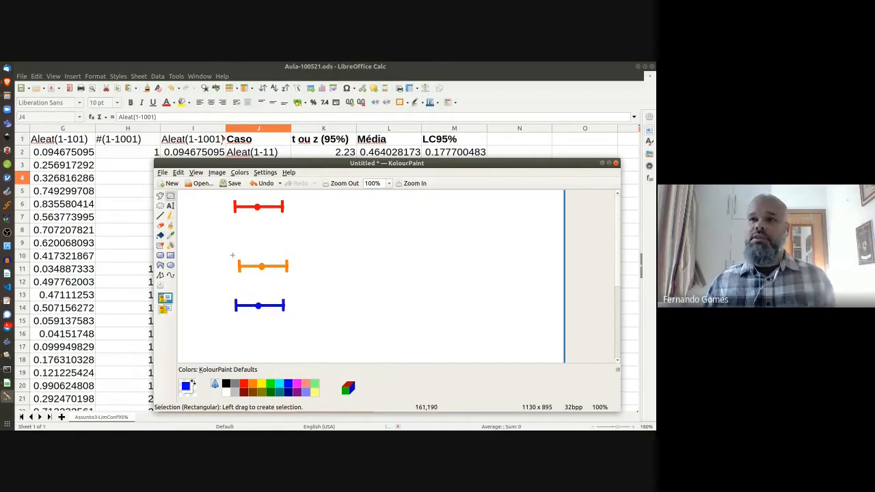
pyautogui.moveTo(233, 256); pyautogui.dragTo(264, 228)
pyautogui.moveTo(226, 290); pyautogui.dragTo(307, 339)
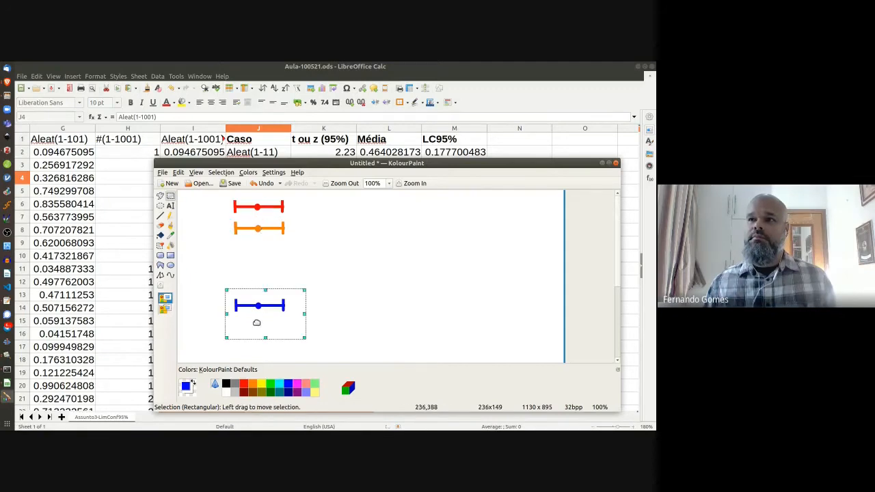
pyautogui.moveTo(255, 323); pyautogui.dragTo(259, 260)
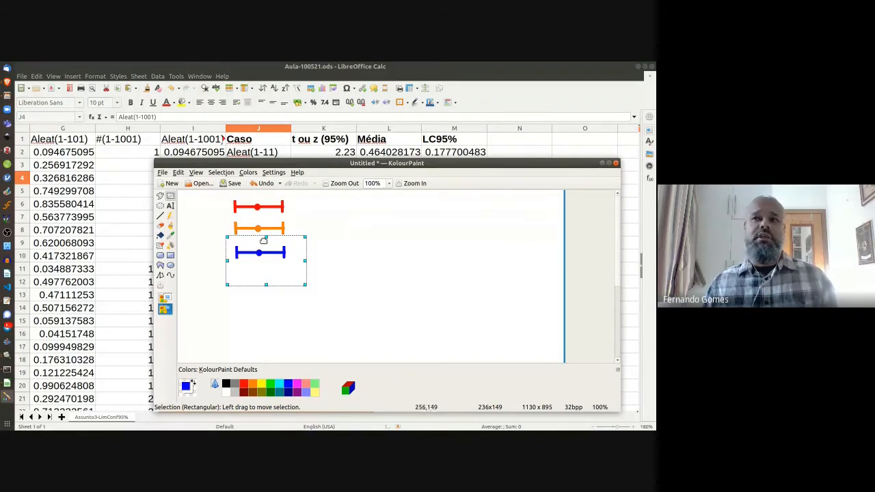
pyautogui.click(348, 246)
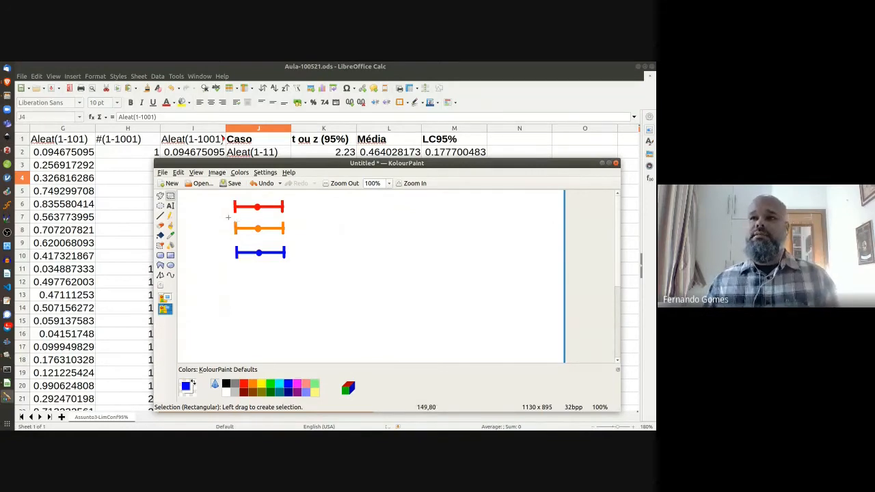
# Step: Shift the orange and blue error bars rightward in a staircase so each range partly overlaps only the one above it
pyautogui.moveTo(230, 218); pyautogui.dragTo(289, 227)
pyautogui.moveTo(228, 240); pyautogui.dragTo(328, 249)
pyautogui.click(402, 271)
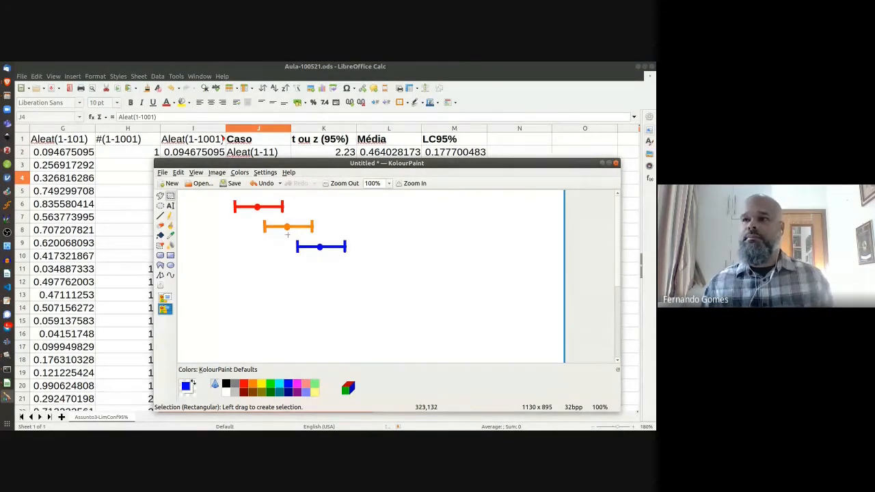
# Step: Move the blue bar clear of the orange one and shift both clear of the red one so no ranges overlap
pyautogui.moveTo(291, 236); pyautogui.dragTo(367, 251)
pyautogui.click(383, 300)
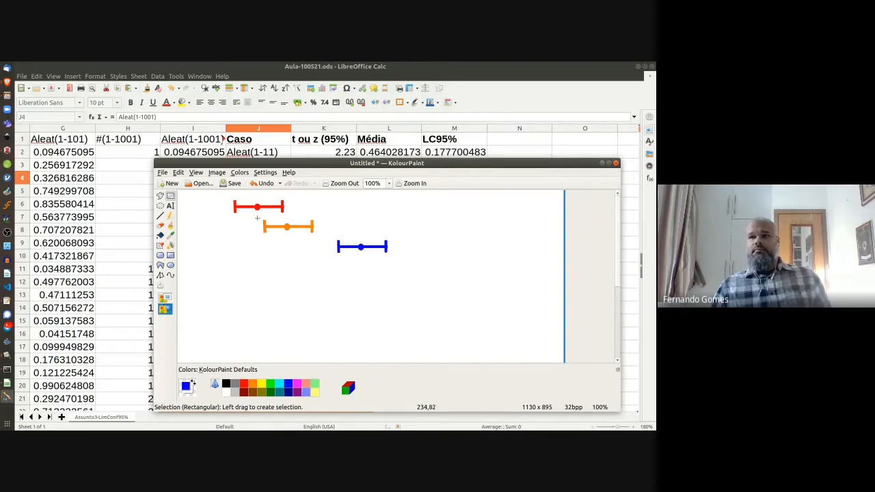
pyautogui.moveTo(257, 217); pyautogui.dragTo(397, 260)
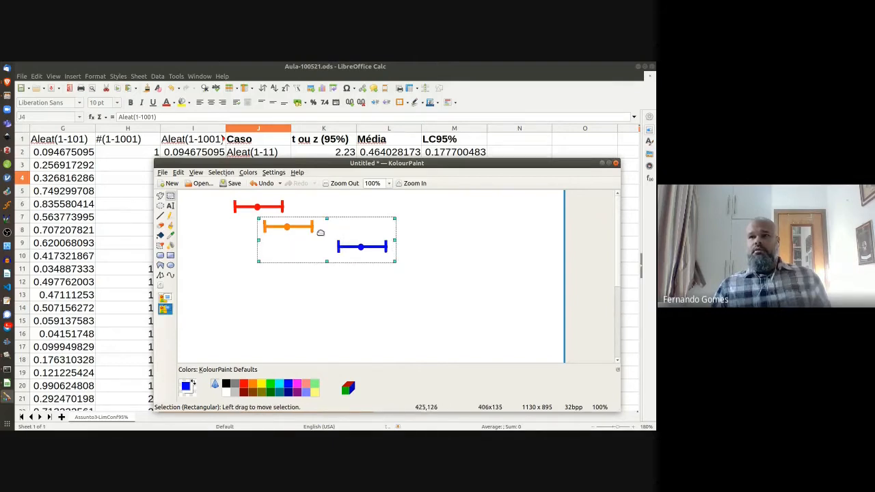
pyautogui.moveTo(313, 229); pyautogui.dragTo(368, 230)
pyautogui.click(383, 318)
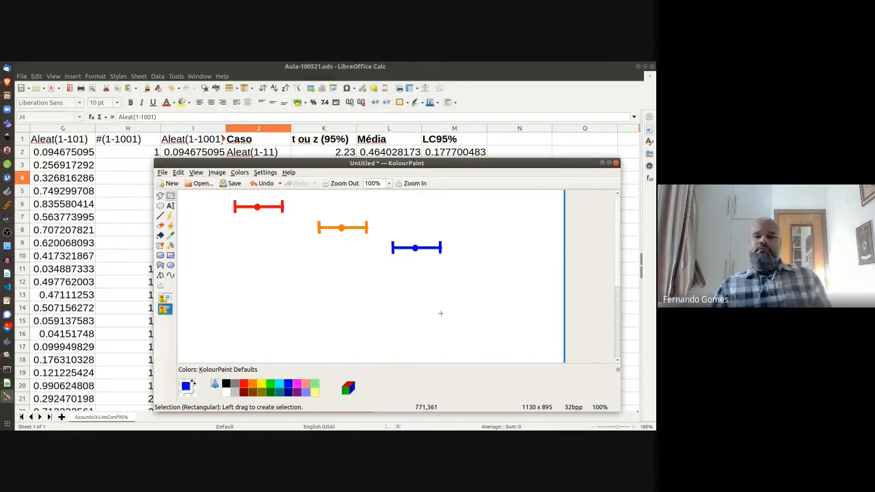
# Step: Return to the Calc sheet and enter the header Linf in cell N1
pyautogui.click(602, 164)
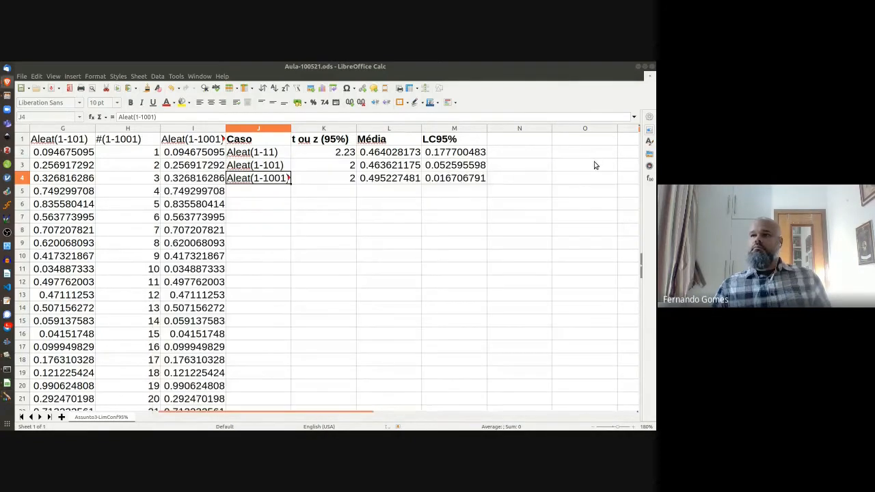
pyautogui.click(516, 201)
pyautogui.click(518, 144)
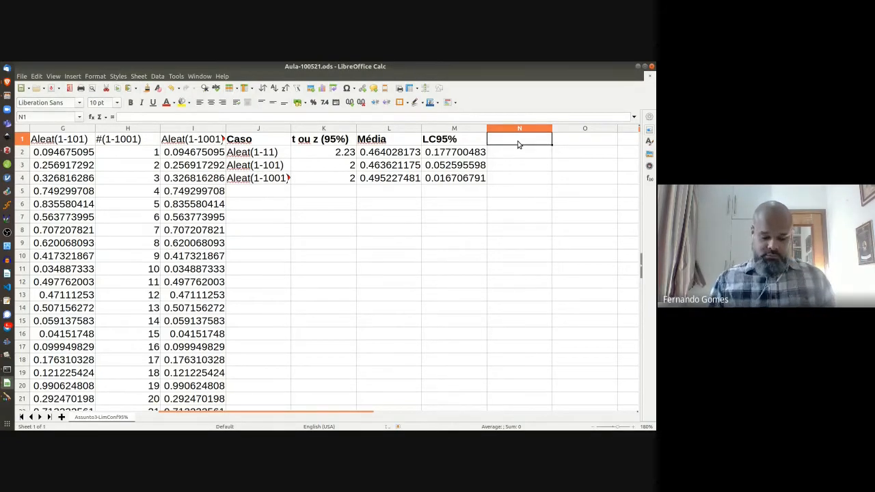
pyautogui.write('LI')
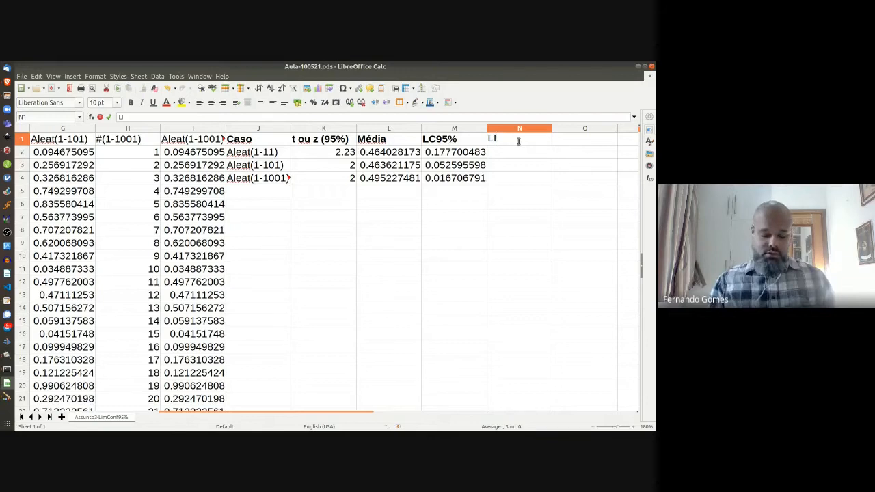
pyautogui.write('nf')
pyautogui.press('Return')
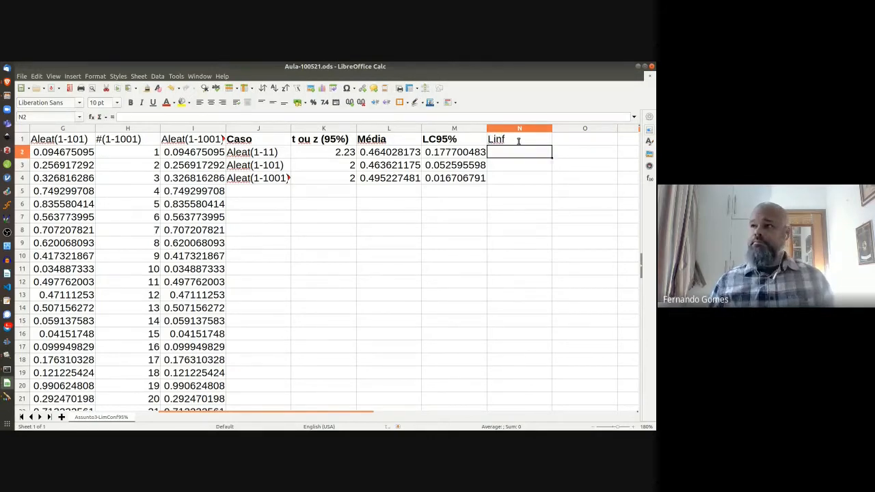
# Step: Enter the headers Valor médio in cell O1 and Lsup in cell P1
pyautogui.press('Up')
pyautogui.press('Right')
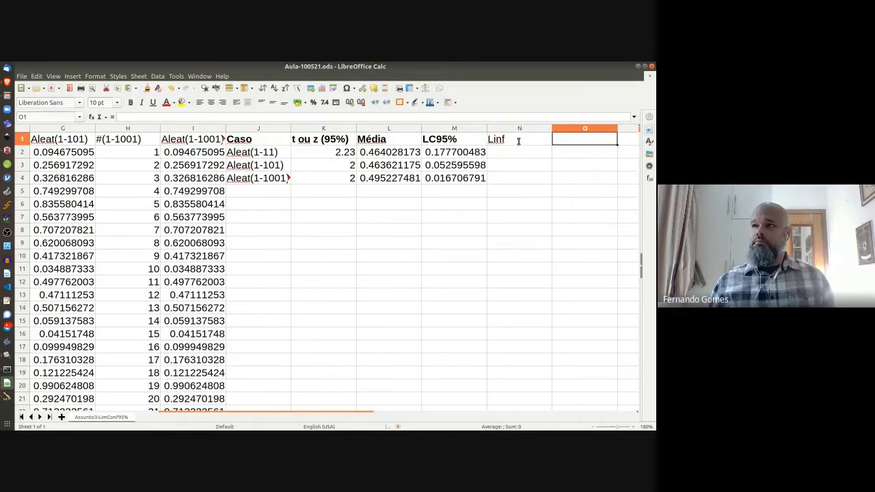
pyautogui.hscroll(2, 518, 141)
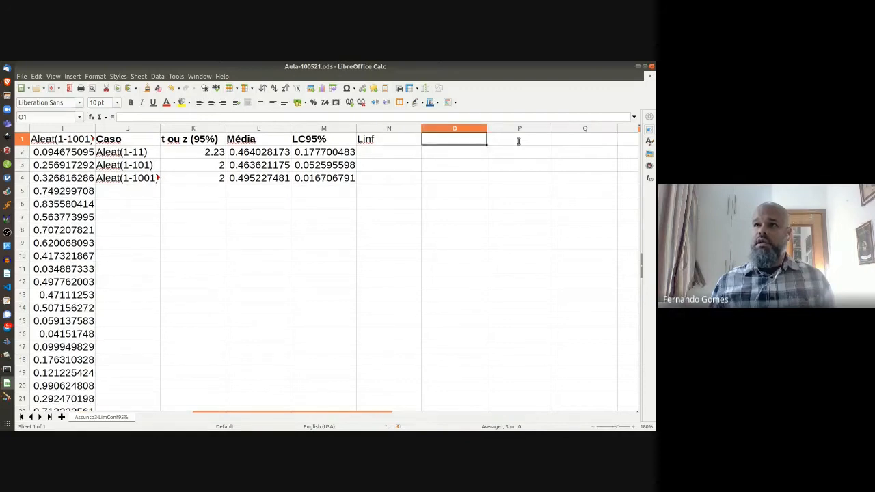
pyautogui.write('Valo')
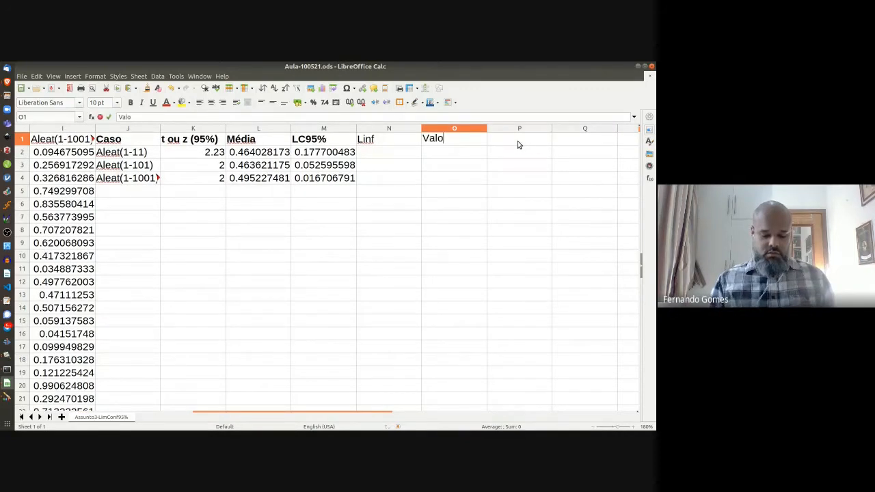
pyautogui.write('r médio')
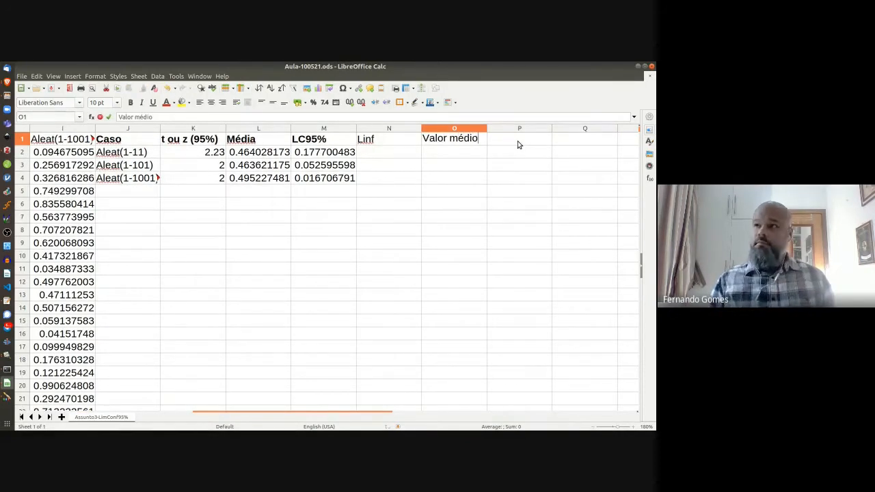
pyautogui.press('Return')
pyautogui.click(518, 141)
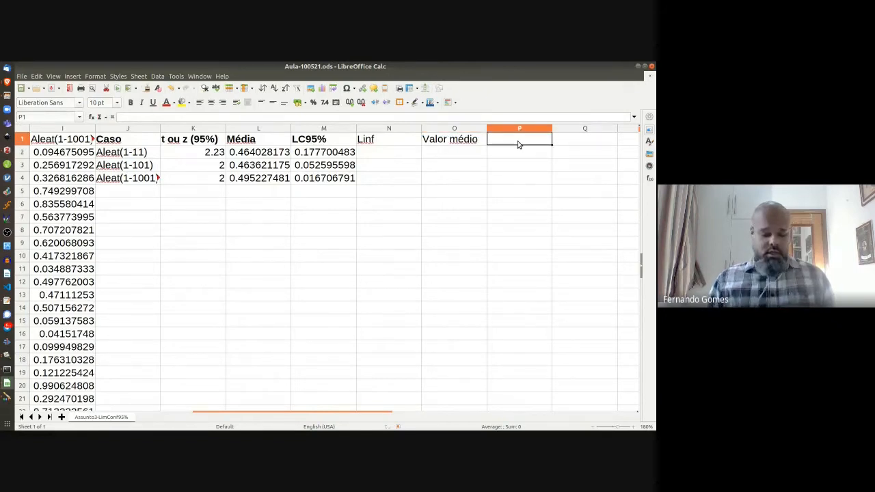
pyautogui.write('Lsup')
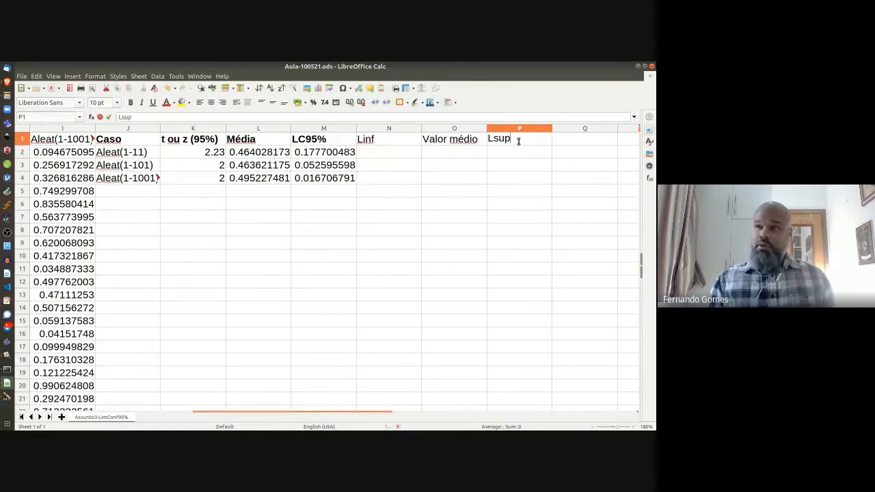
pyautogui.press('Return')
# Step: Make the headers Linf, Valor médio and Lsup in N1:P1 bold
pyautogui.press('Up')
pyautogui.press('Left')
pyautogui.press('Left')
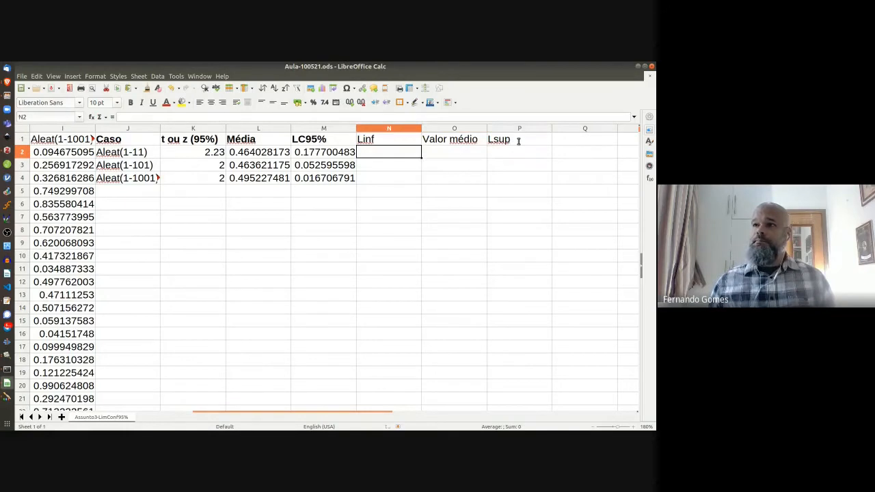
pyautogui.keyDown('shift'); pyautogui.click(518, 140); pyautogui.keyUp('shift')
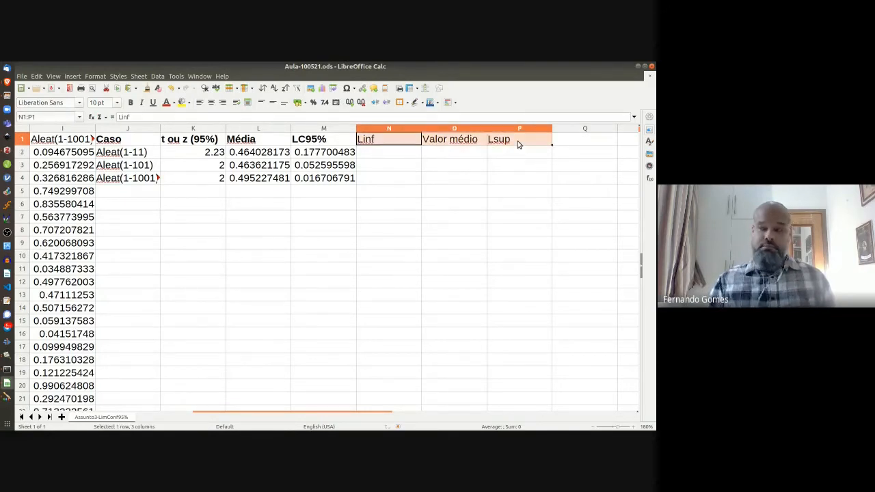
pyautogui.hotkey('ctrl', 'b')
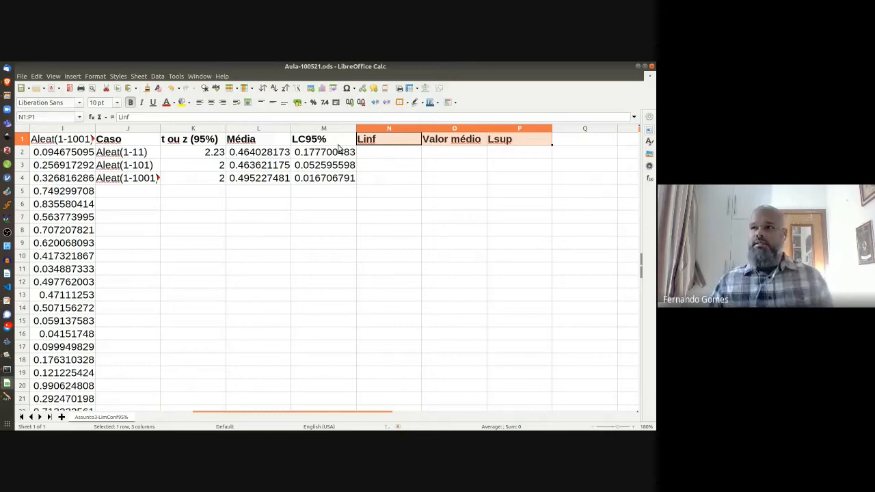
# Step: Enter the lower limit formula =L2-M2 in cell N2 for the Aleat(1-11) case
pyautogui.click(375, 151)
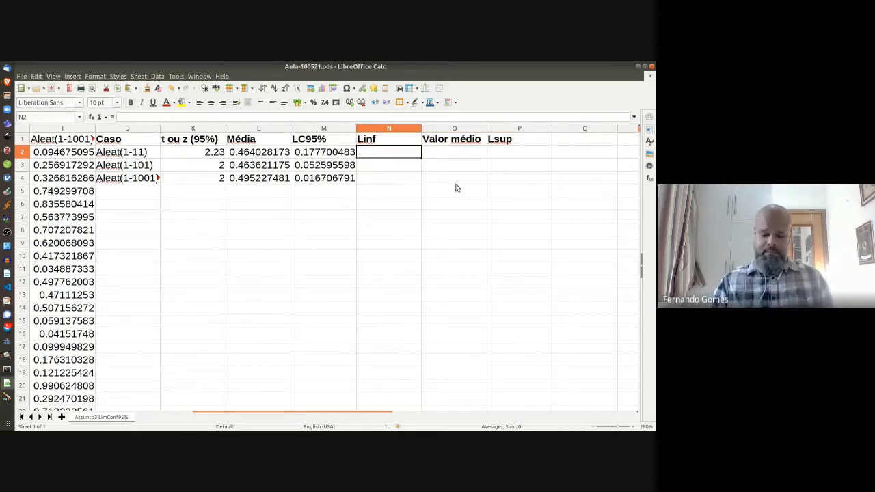
pyautogui.write('=')
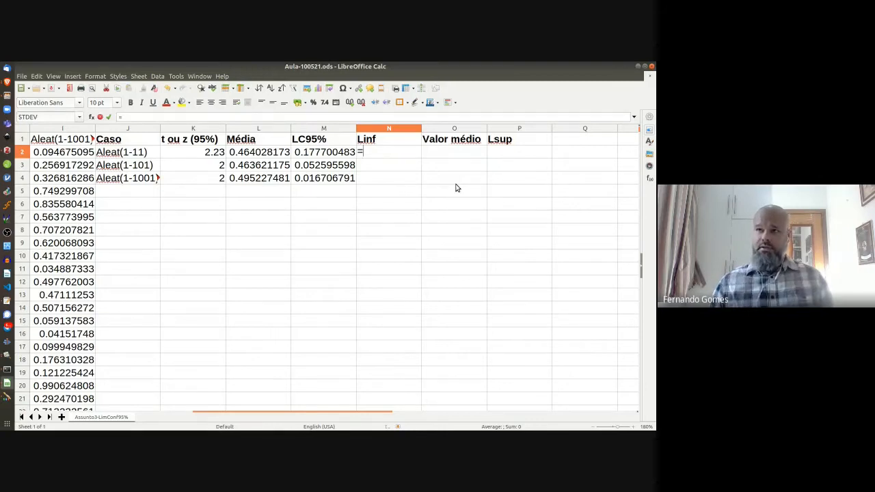
pyautogui.click(270, 158)
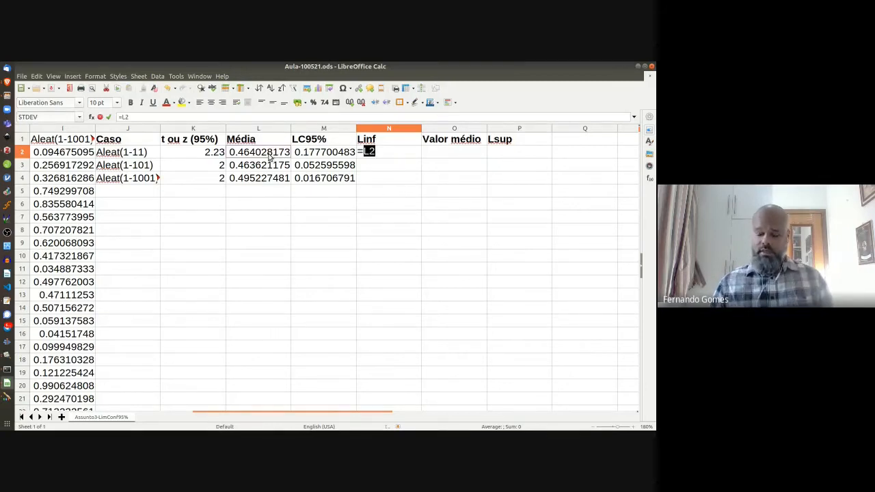
pyautogui.write('-')
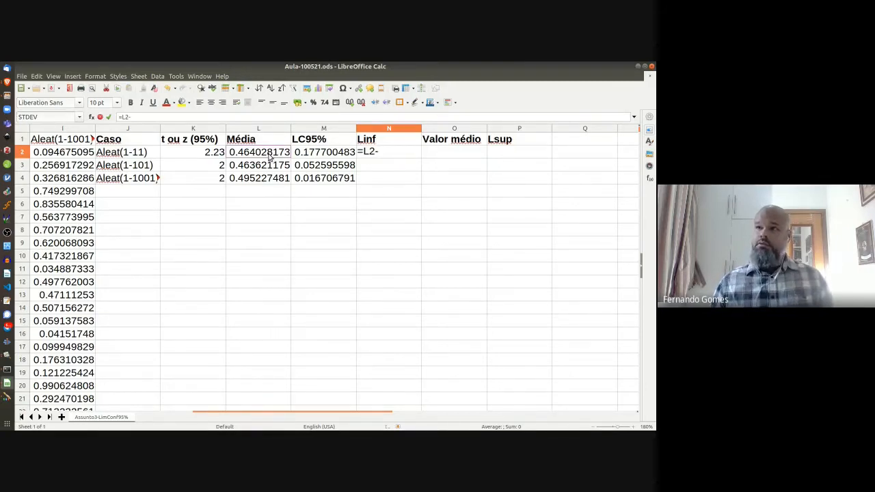
pyautogui.press('Left')
pyautogui.press('Return')
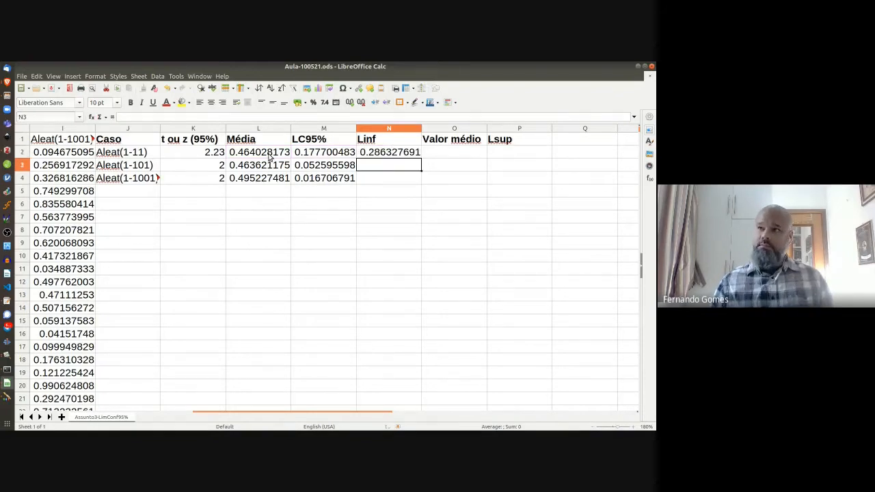
# Step: Reference the mean in cell O2 with the formula =L2
pyautogui.press('Up')
pyautogui.press('Right')
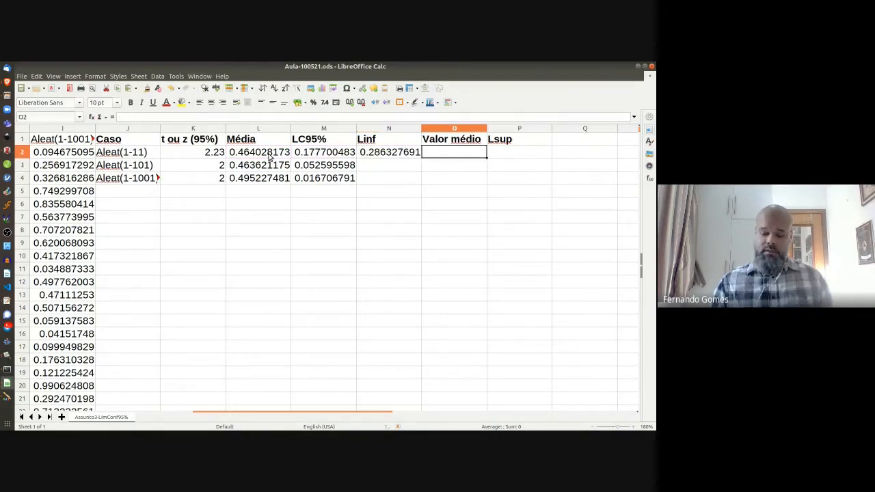
pyautogui.write('=')
pyautogui.click(270, 158)
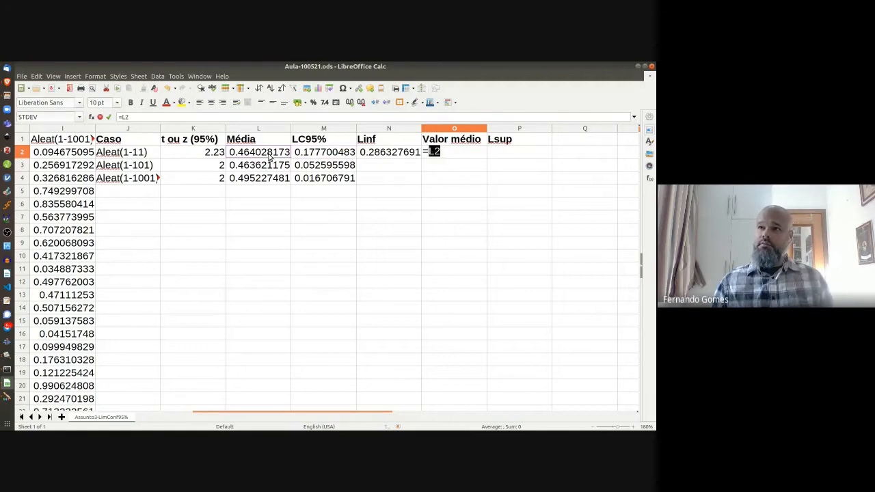
pyautogui.press('Return')
# Step: Enter the upper limit formula =L2+M2 in cell P2
pyautogui.press('Right')
pyautogui.press('Up')
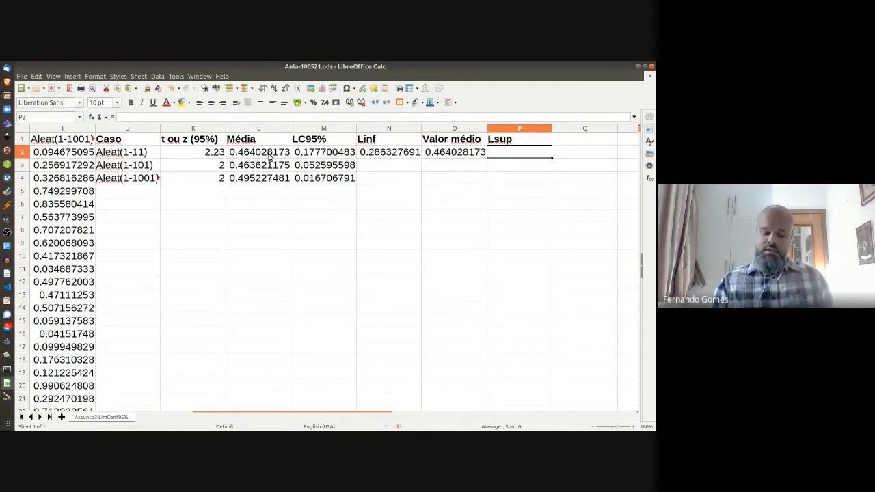
pyautogui.write('=')
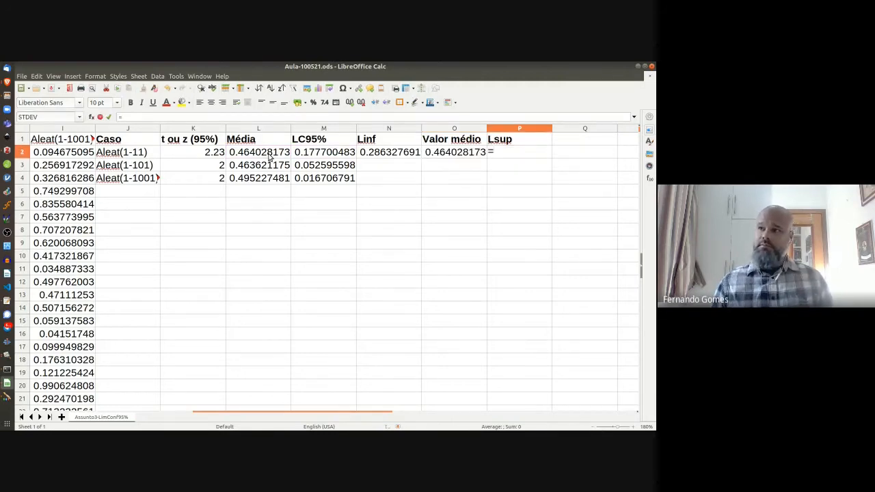
pyautogui.click(270, 158)
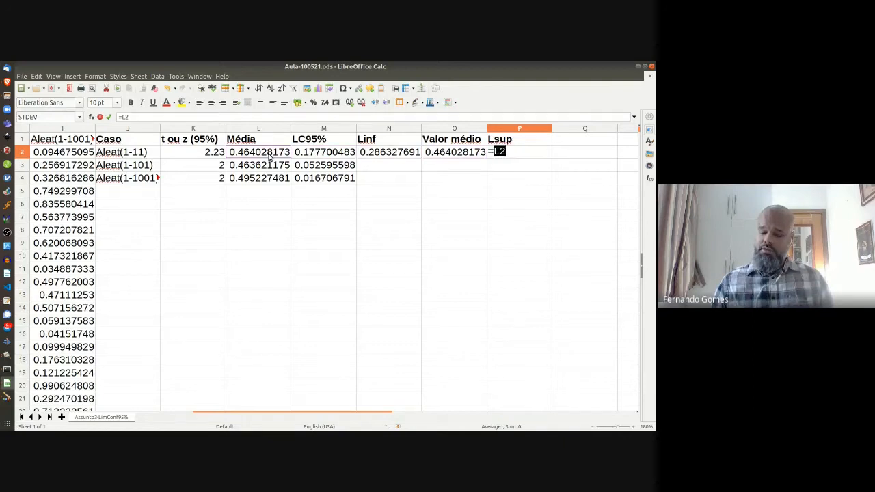
pyautogui.write('+')
pyautogui.press('Left')
pyautogui.press('Left')
pyautogui.press('Left')
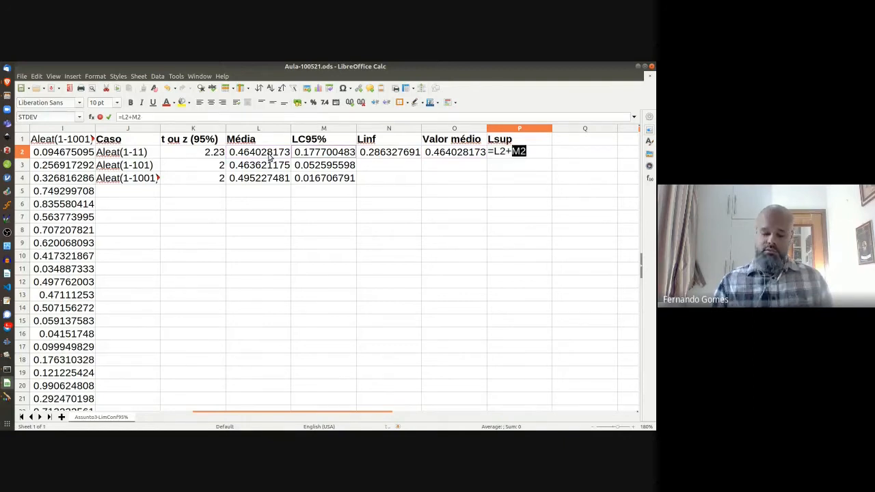
pyautogui.press('Return')
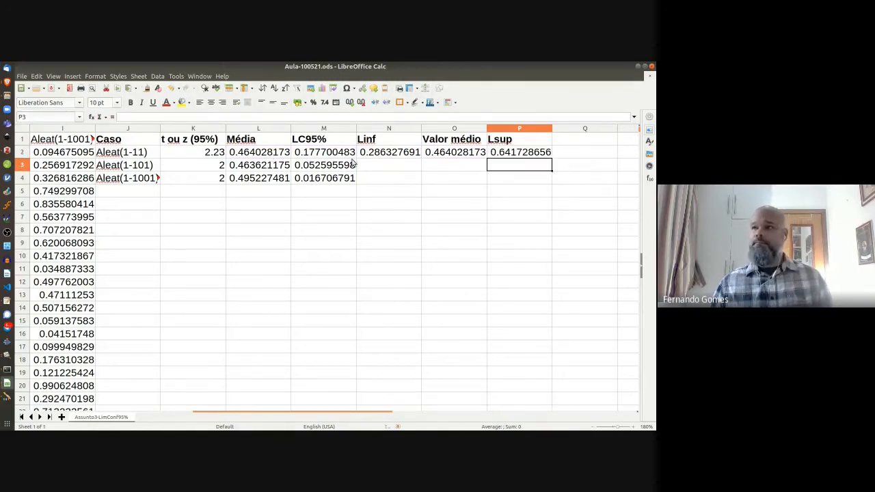
# Step: Copy the formulas of N2:P2 down to rows 3 and 4 for the Aleat(1-101) and Aleat(1-1001) cases
pyautogui.moveTo(366, 154); pyautogui.dragTo(551, 170)
pyautogui.click(551, 180)
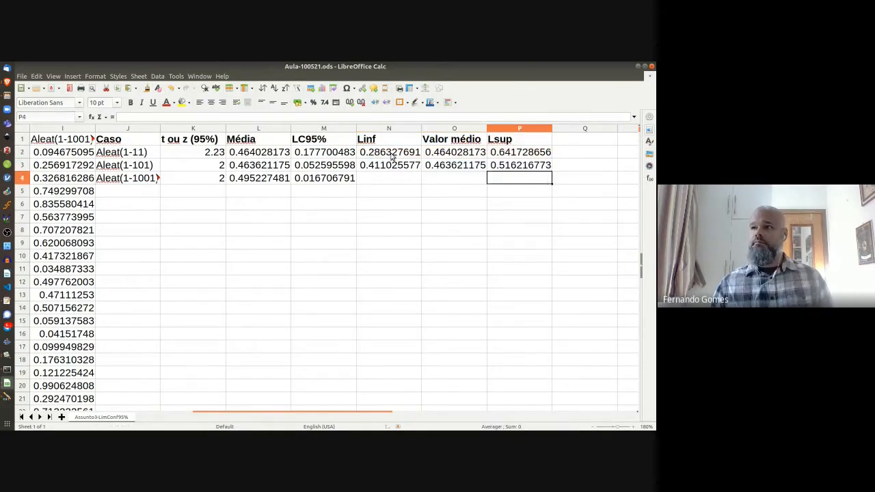
pyautogui.moveTo(376, 155); pyautogui.dragTo(551, 184)
pyautogui.click(413, 208)
# Step: Reduce the displayed values in N2:P4 to two decimal places
pyautogui.click(389, 153)
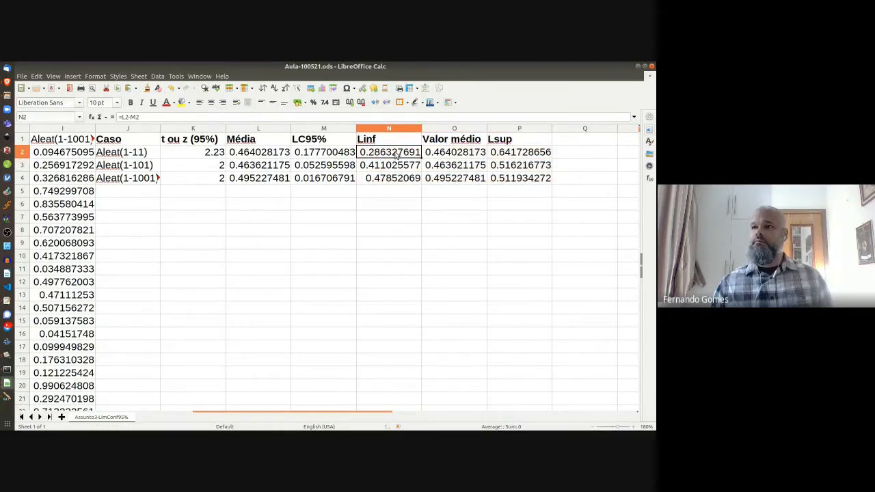
pyautogui.keyDown('shift'); pyautogui.click(521, 179); pyautogui.keyUp('shift')
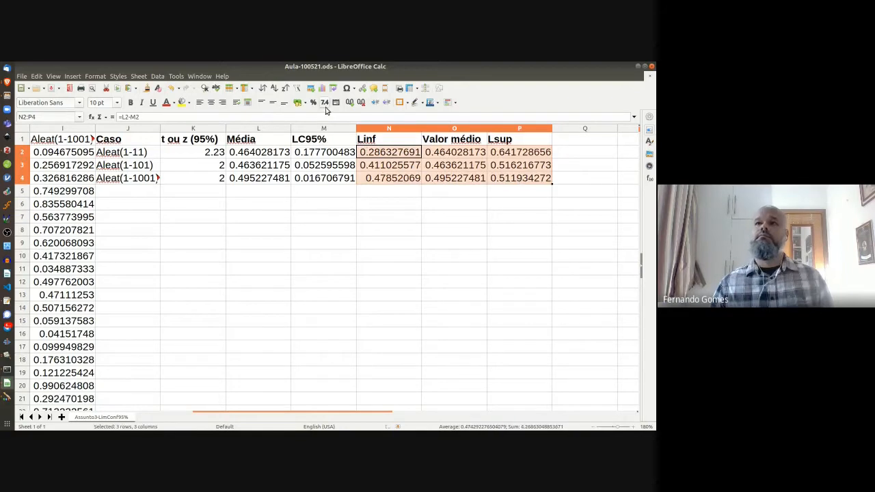
pyautogui.click(361, 102)
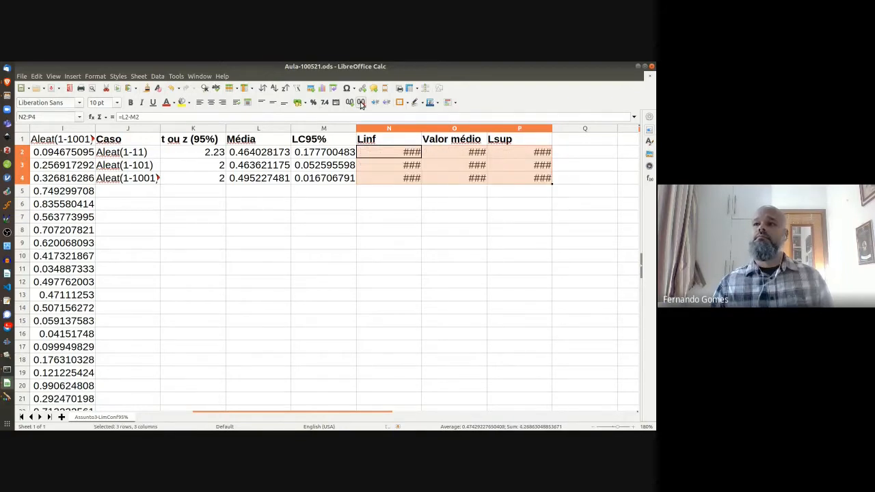
pyautogui.click(361, 103)
pyautogui.click(361, 103)
pyautogui.click(361, 103)
pyautogui.click(361, 102)
pyautogui.click(361, 102)
pyautogui.click(361, 102)
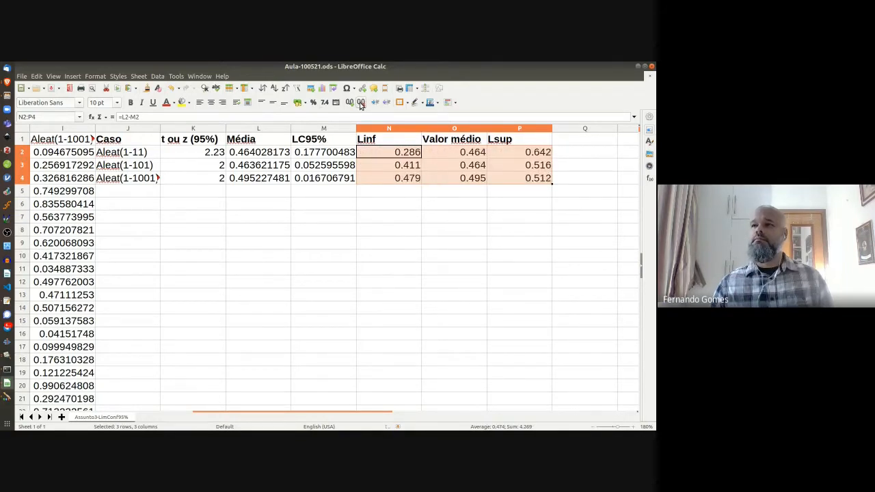
pyautogui.click(361, 103)
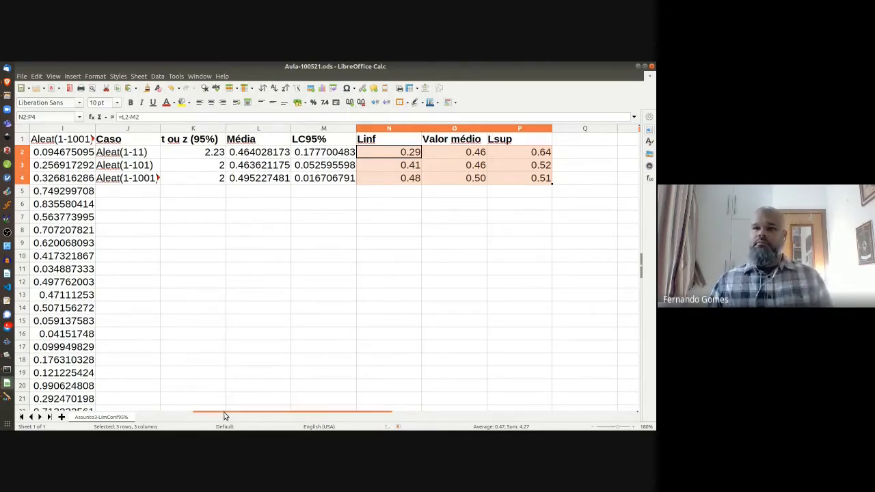
# Step: Copy columns D to I with the three numbered random-number series into a new sheet, Sheet2, starting at A1
pyautogui.moveTo(224, 413); pyautogui.dragTo(116, 414)
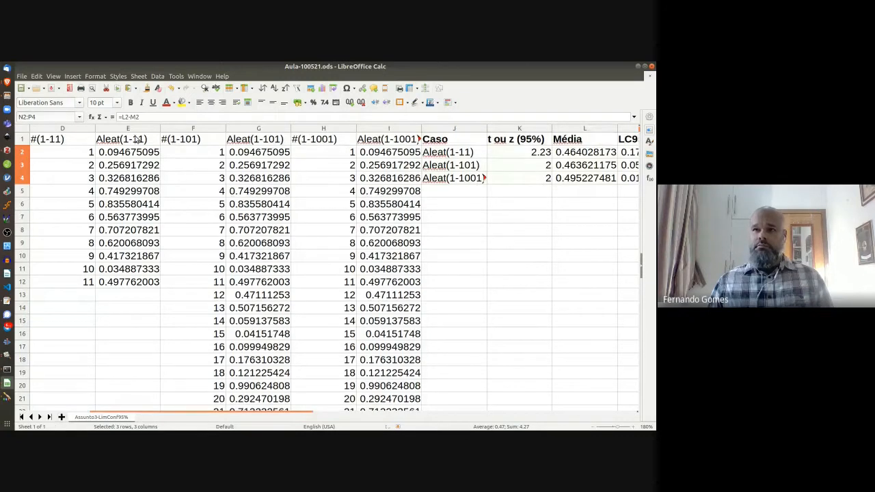
pyautogui.click(84, 129)
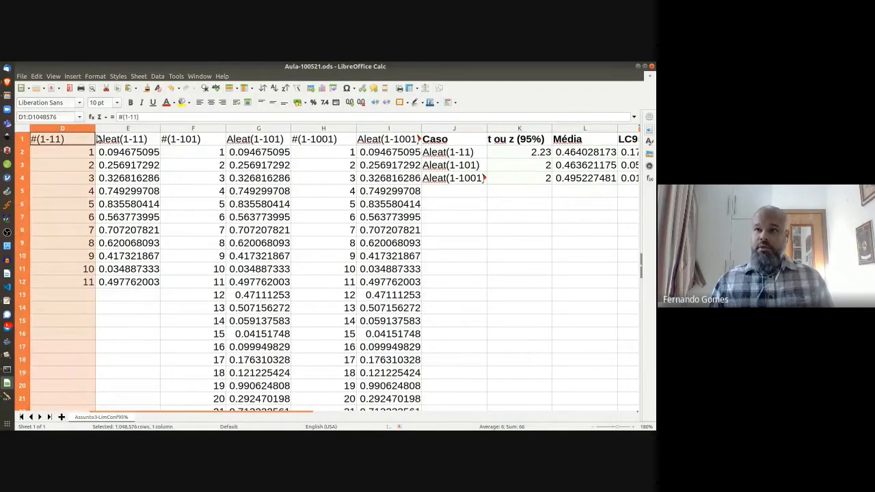
pyautogui.hotkey('shift', 'Right')
pyautogui.hotkey('shift', 'Right')
pyautogui.hotkey('shift', 'Right')
pyautogui.hotkey('shift', 'Right')
pyautogui.hotkey('shift', 'Right')
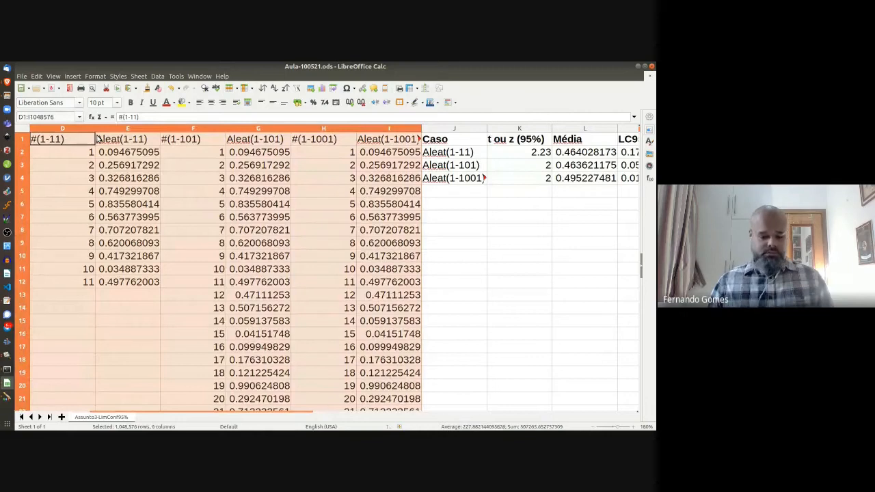
pyautogui.click(62, 418)
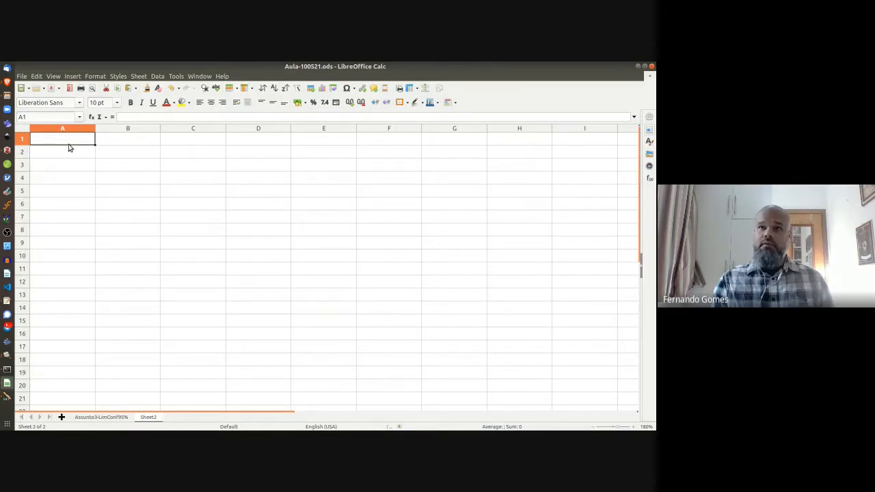
pyautogui.hotkey('ctrl', 'v')
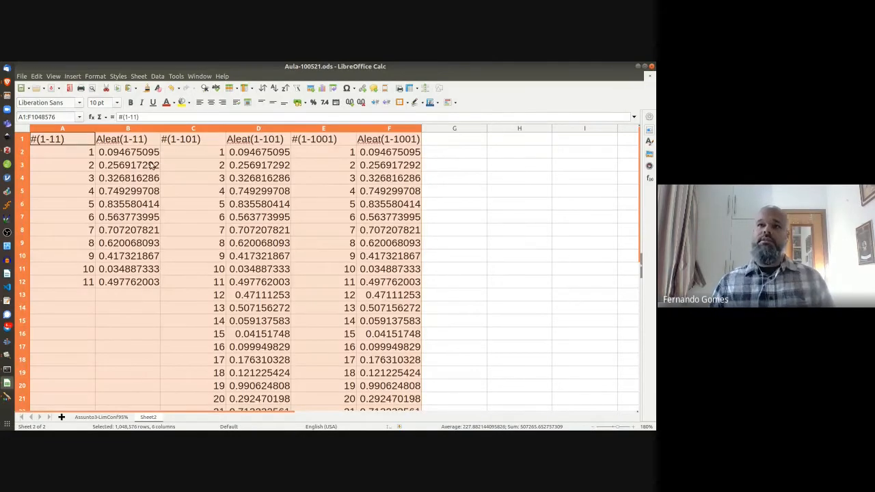
# Step: Delete the numbering columns #(1-11), #(1-101) and #(1-1001), keeping only the three Aleat columns
pyautogui.click(75, 128)
pyautogui.keyDown('ctrl'); pyautogui.click(193, 128); pyautogui.keyUp('ctrl')
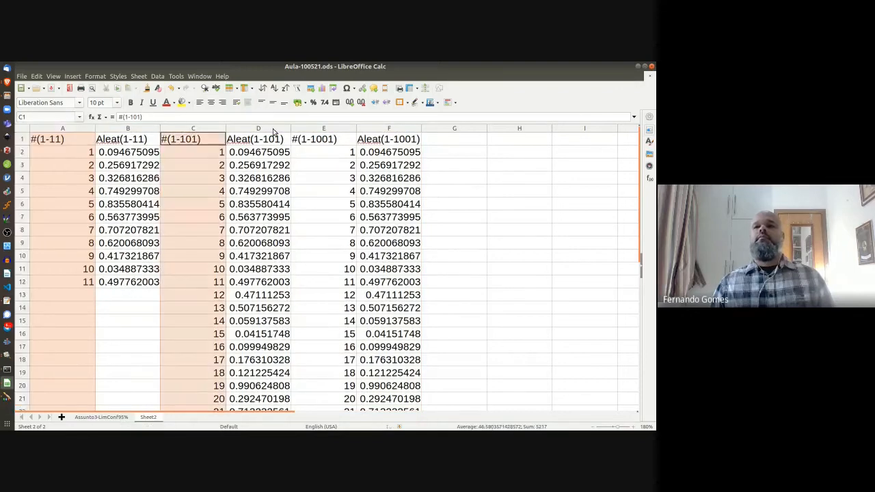
pyautogui.keyDown('ctrl'); pyautogui.click(317, 130); pyautogui.keyUp('ctrl')
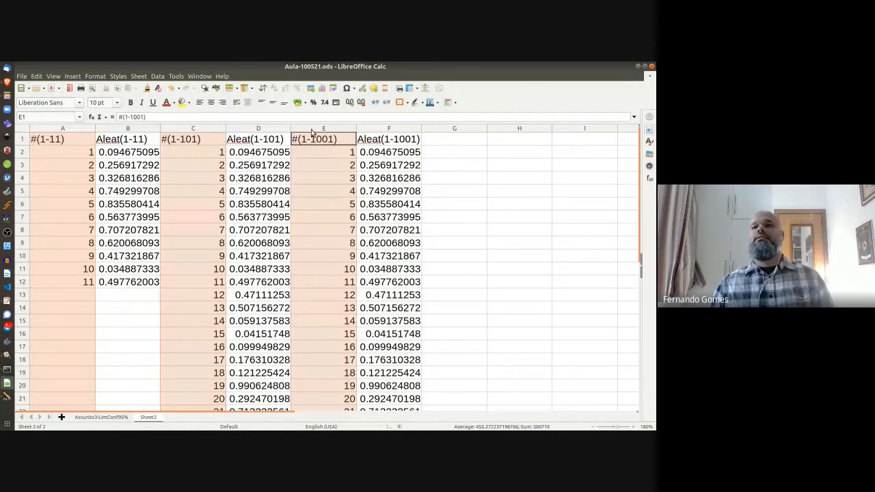
pyautogui.rightClick(312, 130)
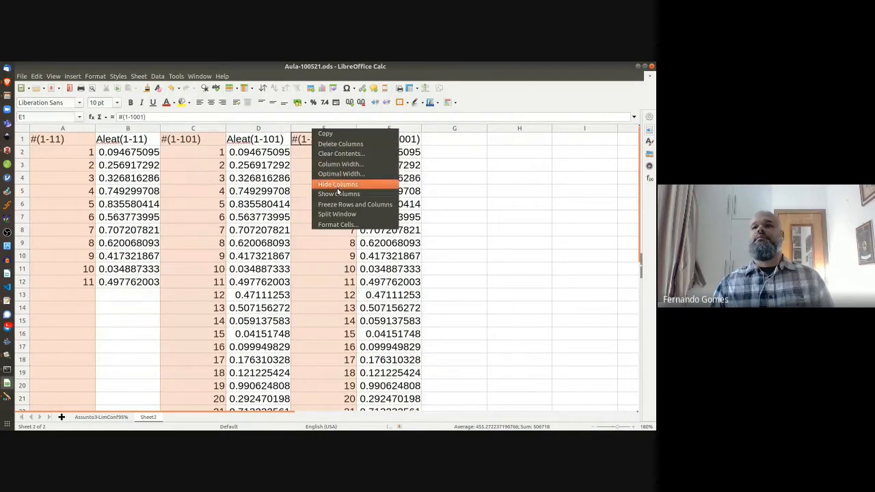
pyautogui.click(333, 143)
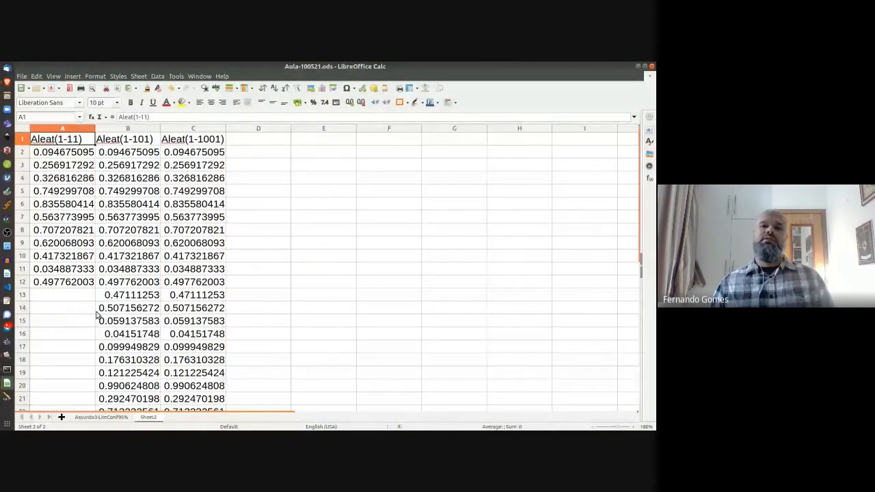
# Step: Rename Sheet2 as ANOVA
pyautogui.doubleClick(149, 418)
pyautogui.write('ANOVA')
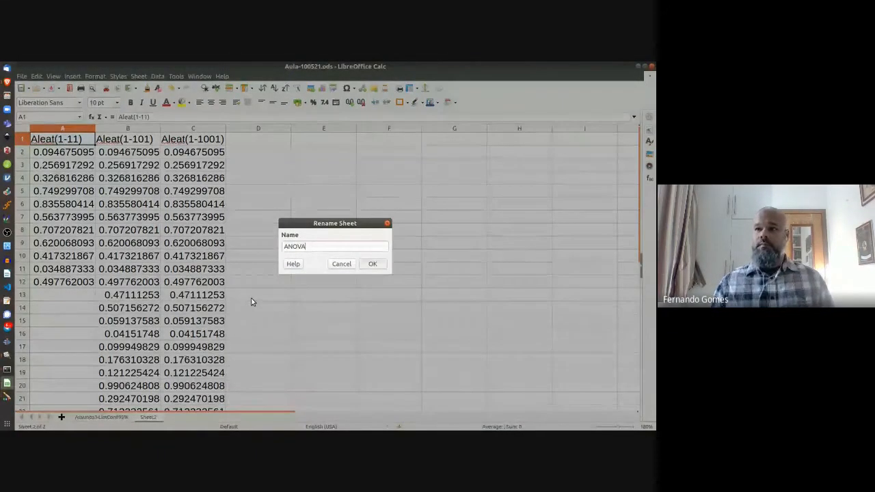
pyautogui.press('Return')
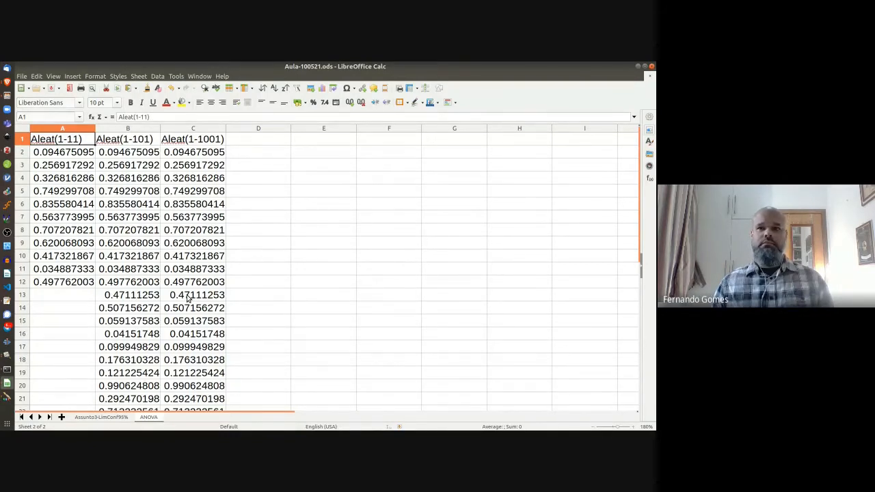
pyautogui.hotkey('alt', 'Tab')
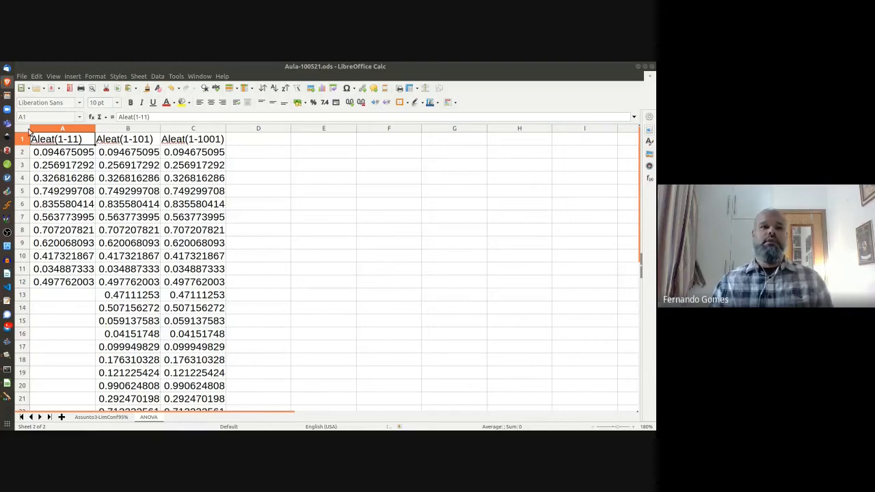
pyautogui.click(71, 152)
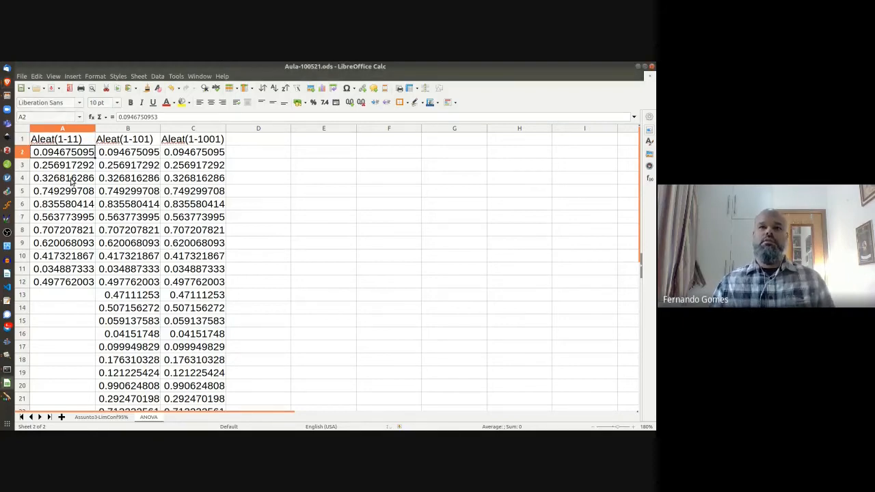
pyautogui.keyDown('shift'); pyautogui.click(66, 282); pyautogui.keyUp('shift')
pyautogui.click(124, 153)
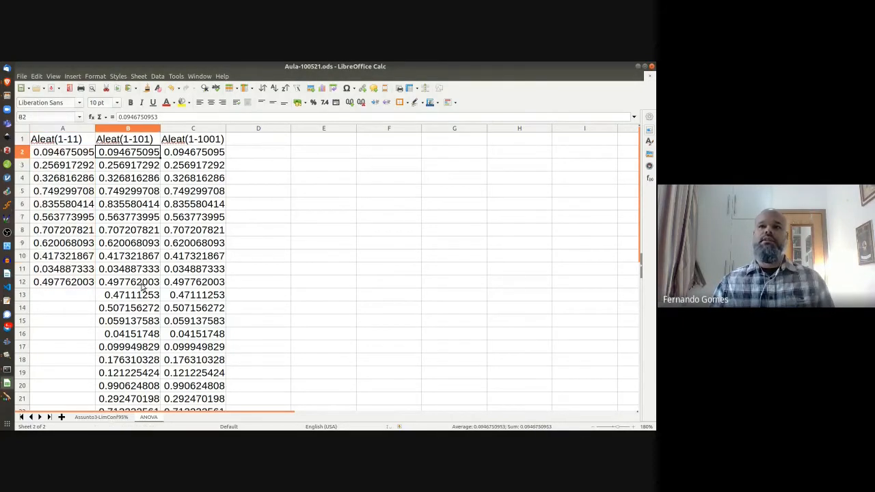
pyautogui.click(194, 155)
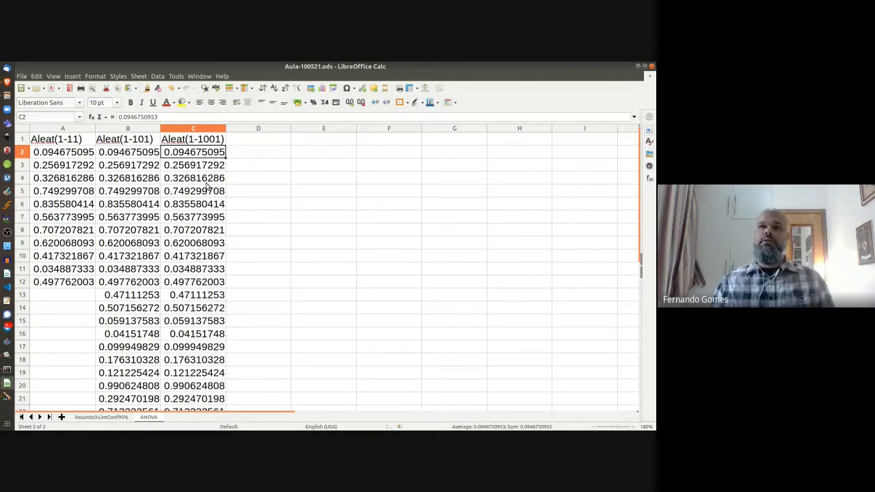
# Step: Run a single-factor Analysis of Variance on columns A to C, grouped by columns with alpha 0.05, placing the results at E1
pyautogui.click(69, 128)
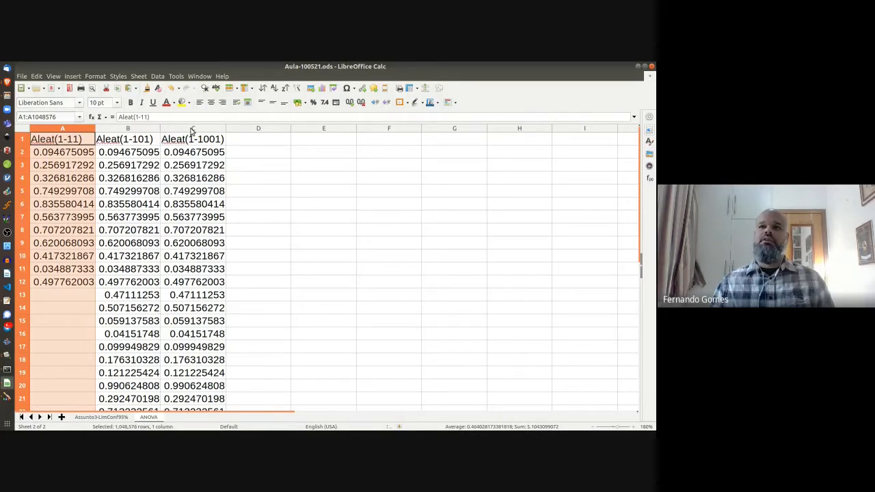
pyautogui.keyDown('shift'); pyautogui.click(193, 129); pyautogui.keyUp('shift')
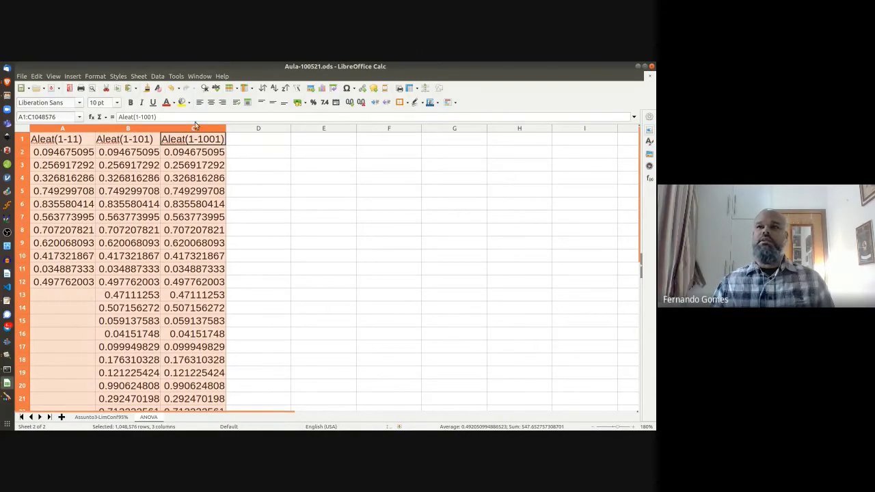
pyautogui.click(158, 76)
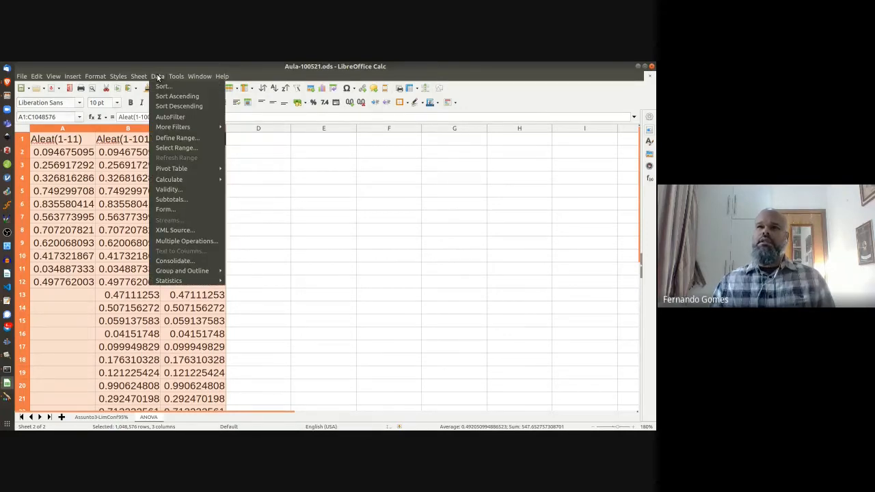
pyautogui.moveTo(180, 285)
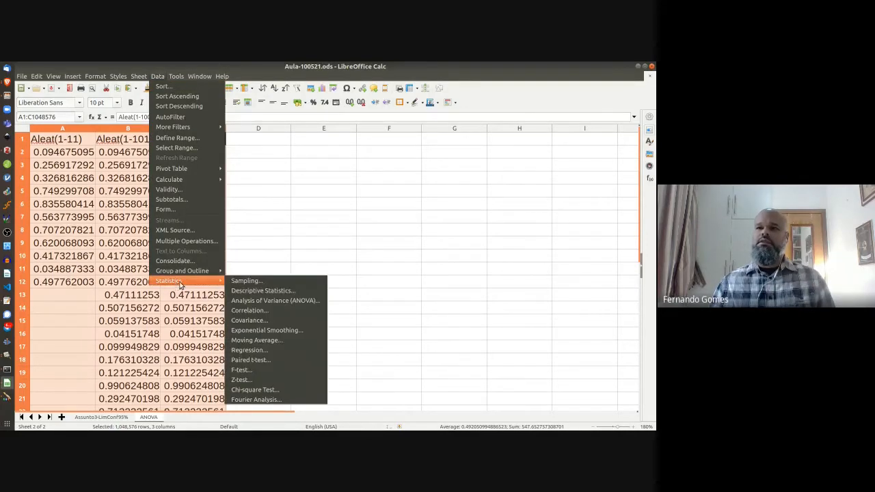
pyautogui.click(278, 302)
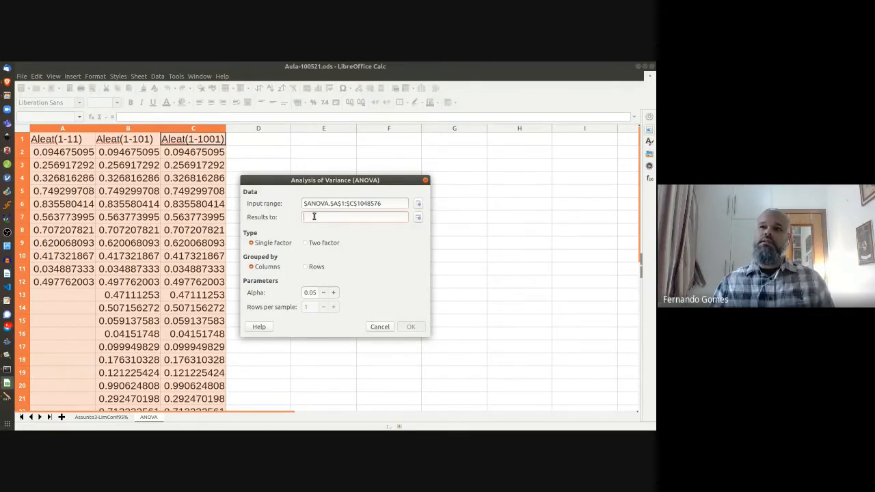
pyautogui.click(310, 141)
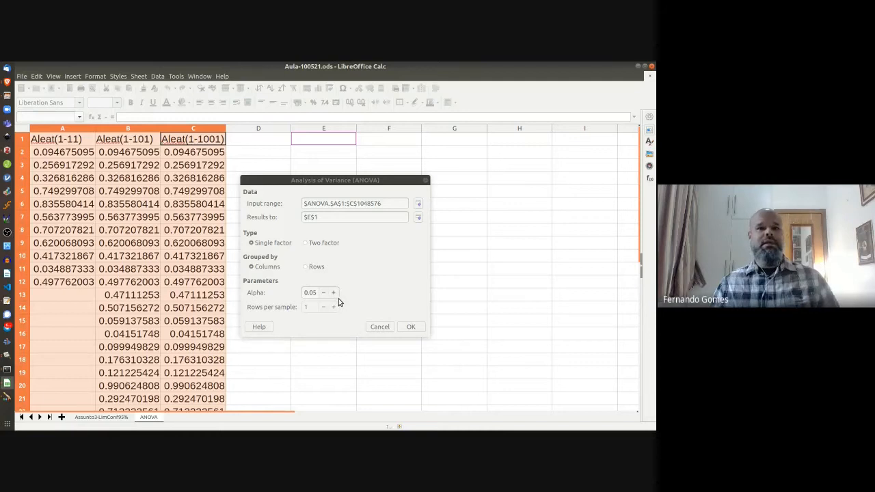
pyautogui.click(411, 328)
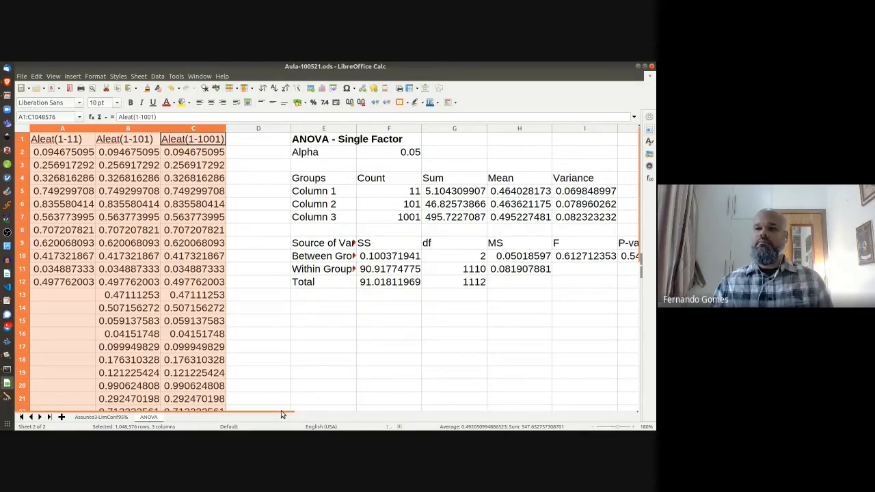
# Step: Format the F and F critical headings and their values in the ANOVA table as bold red text
pyautogui.moveTo(289, 414); pyautogui.dragTo(333, 411)
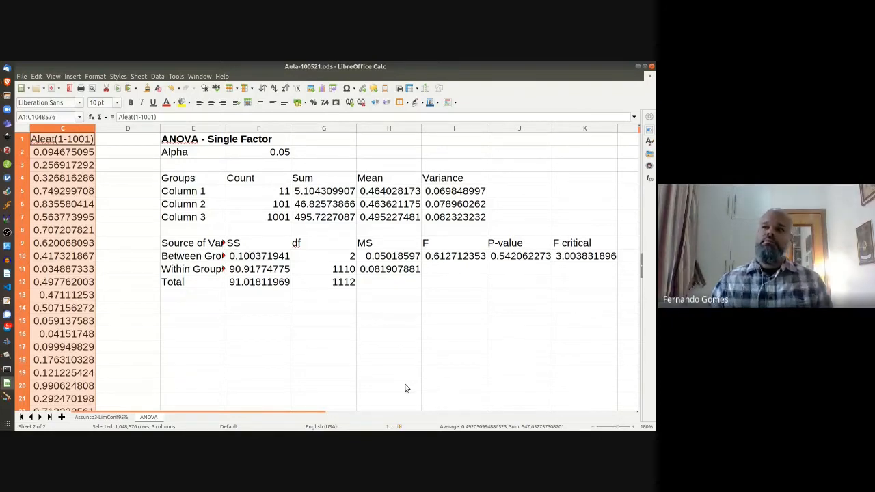
pyautogui.click(441, 251)
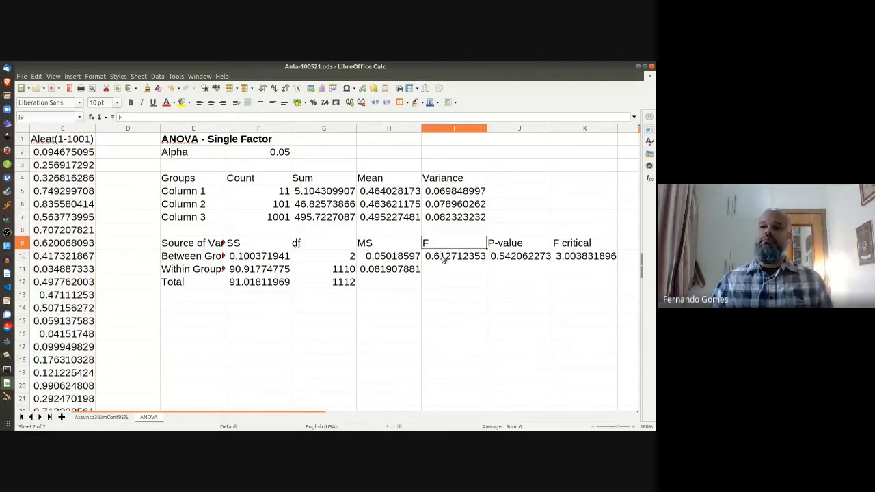
pyautogui.moveTo(441, 250); pyautogui.dragTo(443, 260)
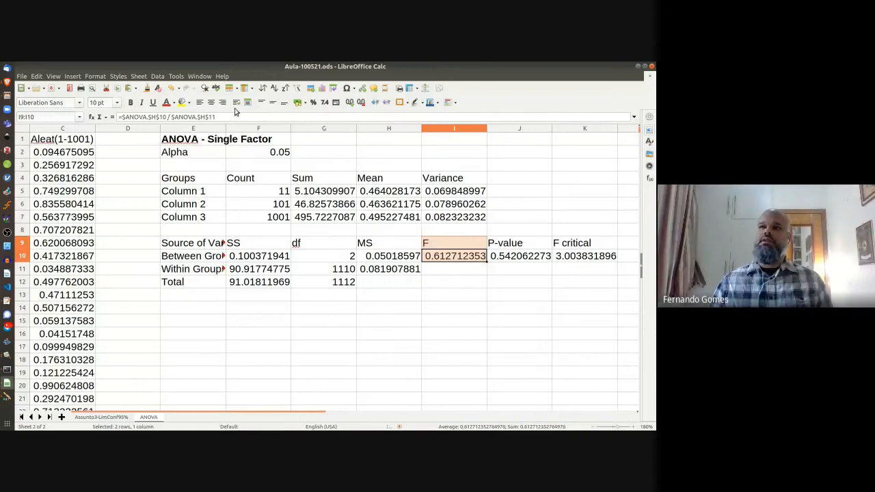
pyautogui.click(131, 103)
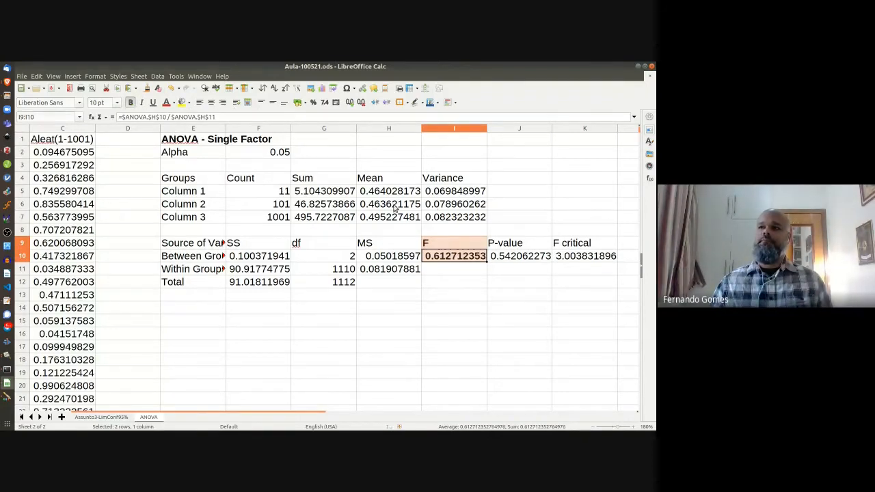
pyautogui.click(166, 102)
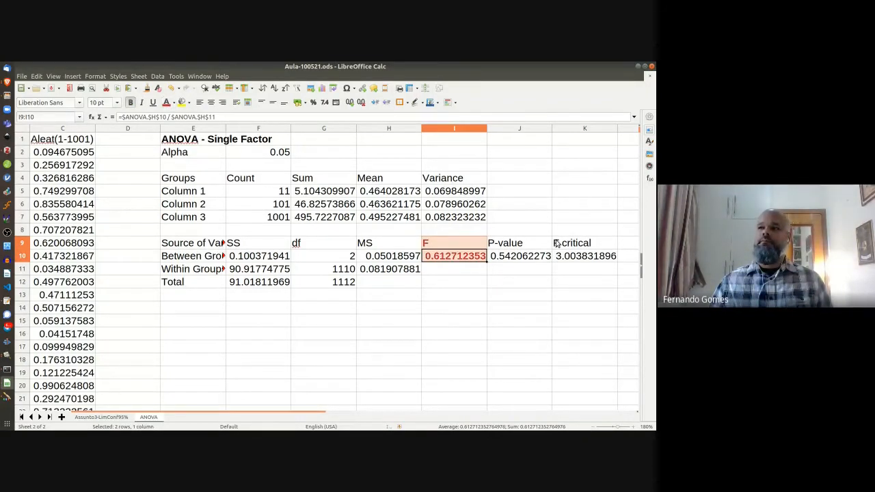
pyautogui.moveTo(559, 244); pyautogui.dragTo(574, 258)
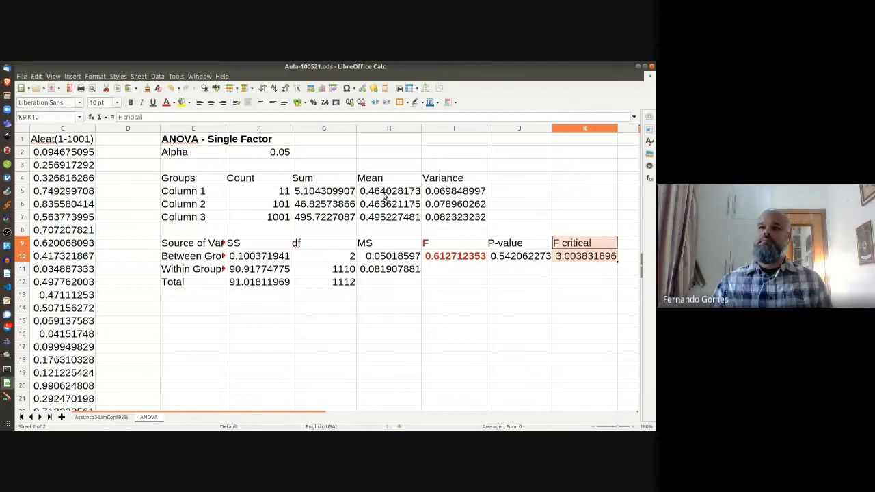
pyautogui.click(166, 102)
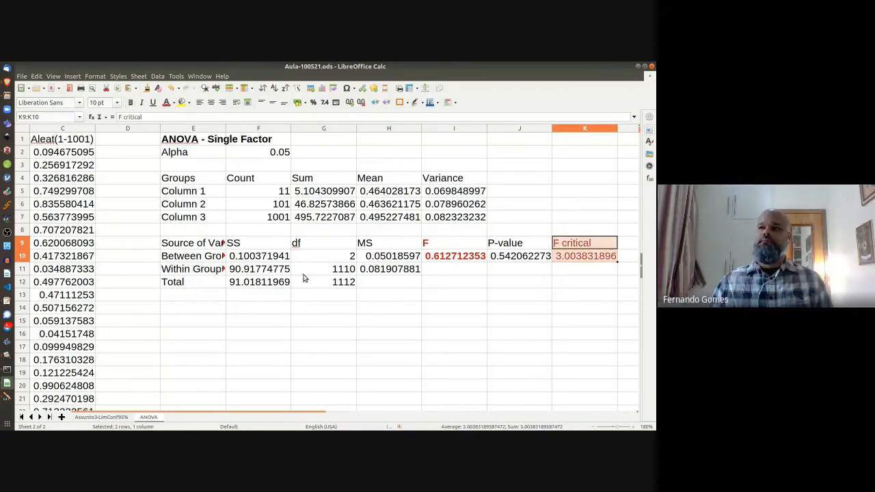
pyautogui.click(131, 103)
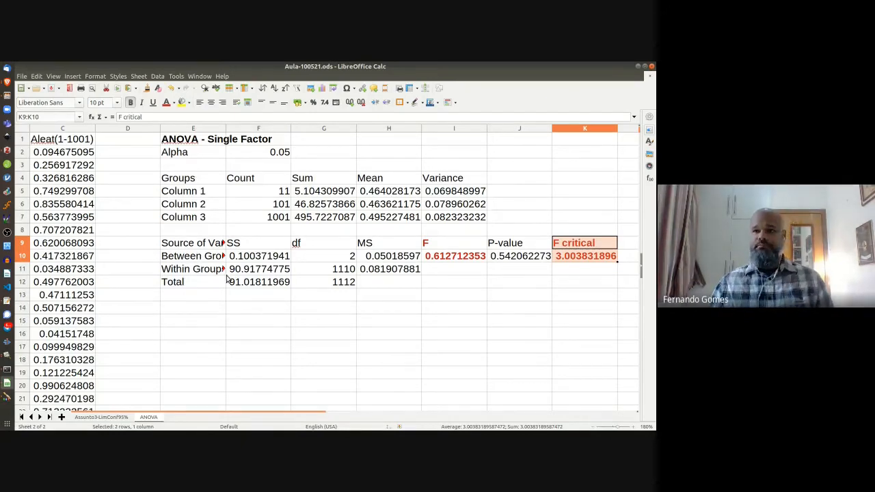
# Step: Enter the conclusion "F < Fcritico → Hipotese nula foi aceita → Não há diferença entre as médias!" in cell E14
pyautogui.click(202, 311)
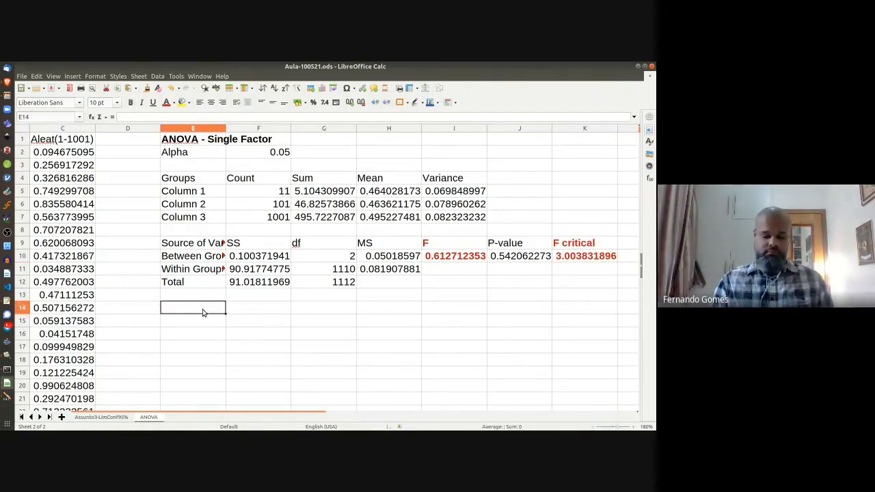
pyautogui.write('F < ')
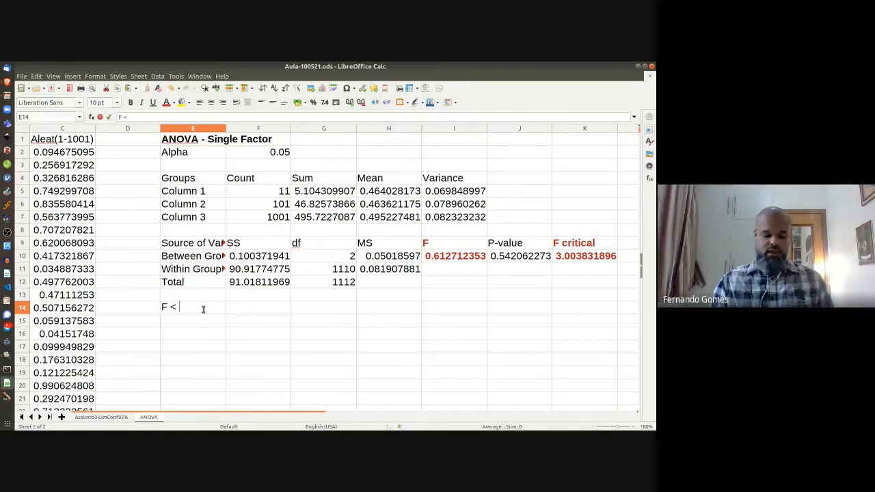
pyautogui.write('Fcr')
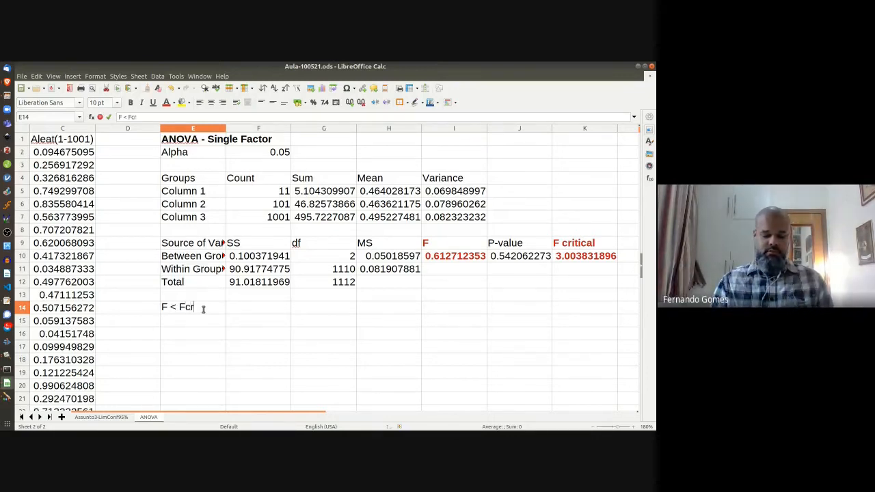
pyautogui.write('itico')
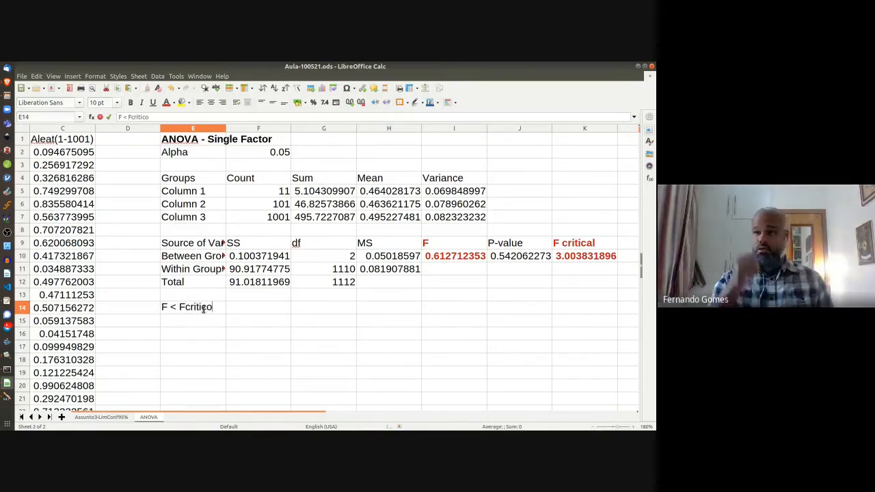
pyautogui.write(' -')
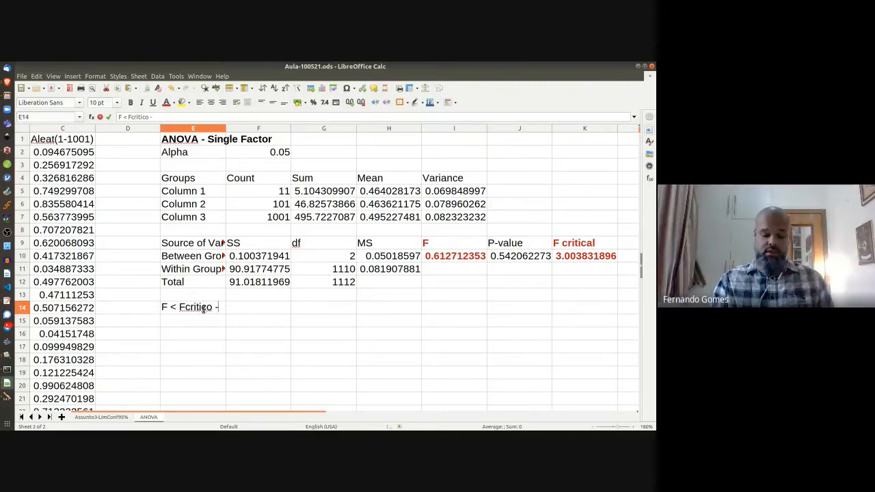
pyautogui.write('> Hip')
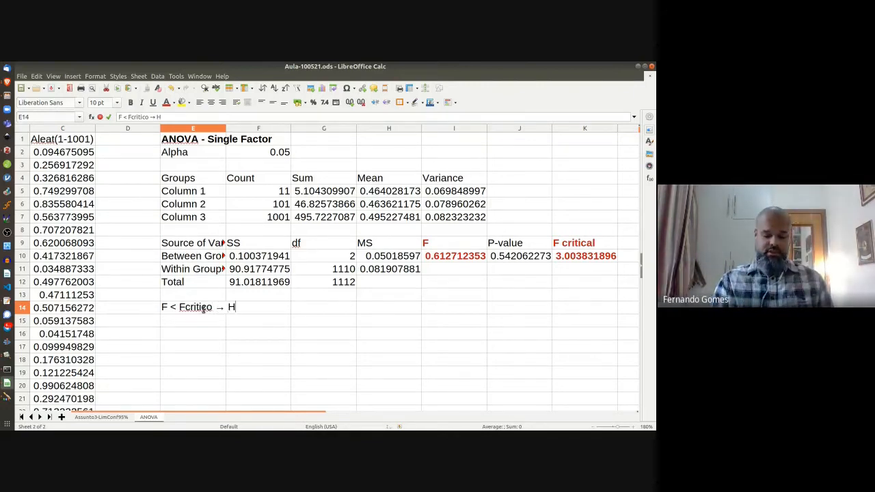
pyautogui.write('otese nu')
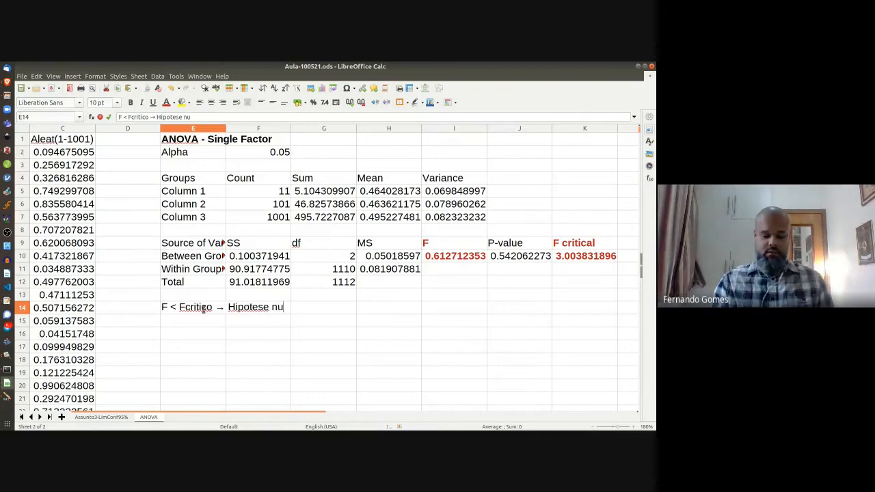
pyautogui.write('la foi acei')
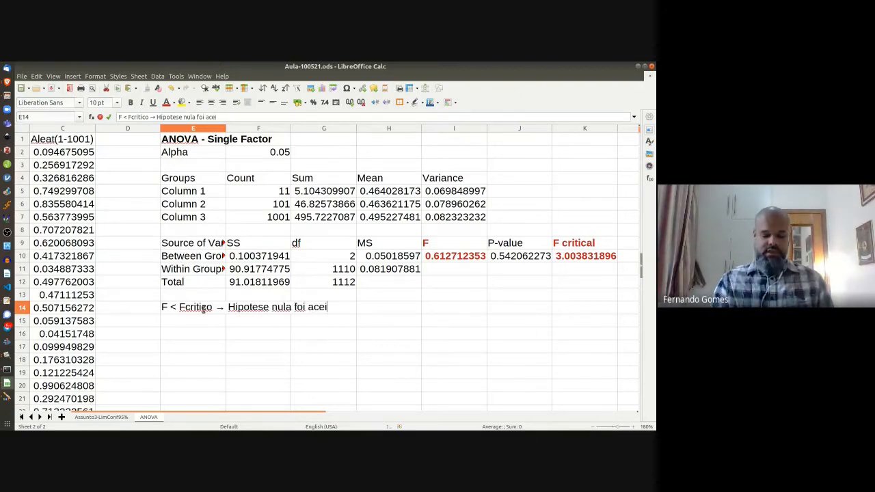
pyautogui.write('ta')
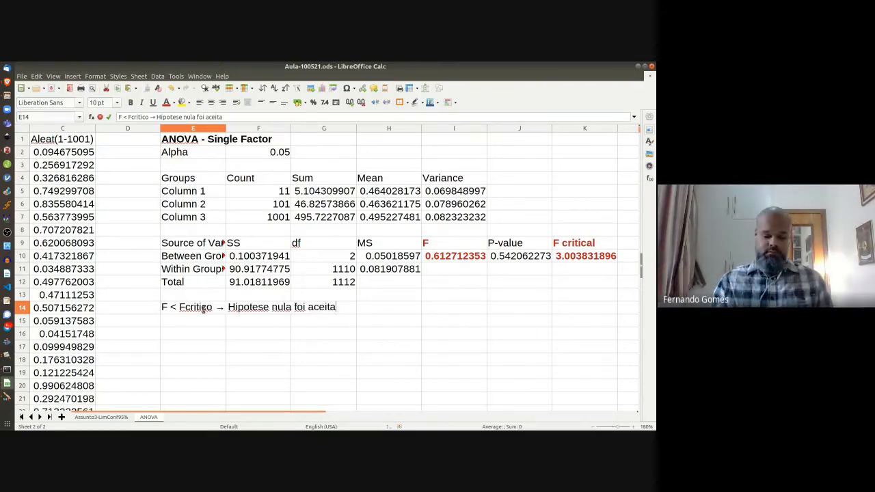
pyautogui.write(' -')
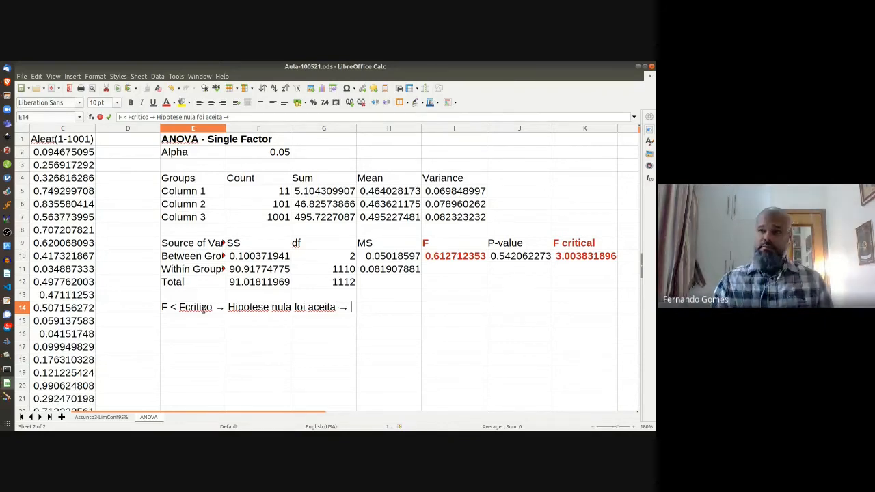
pyautogui.write('Não')
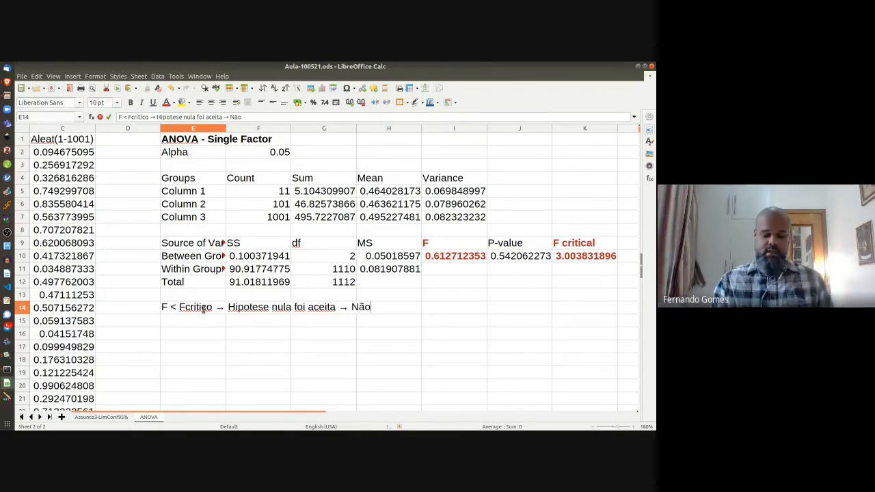
pyautogui.write(' há dif')
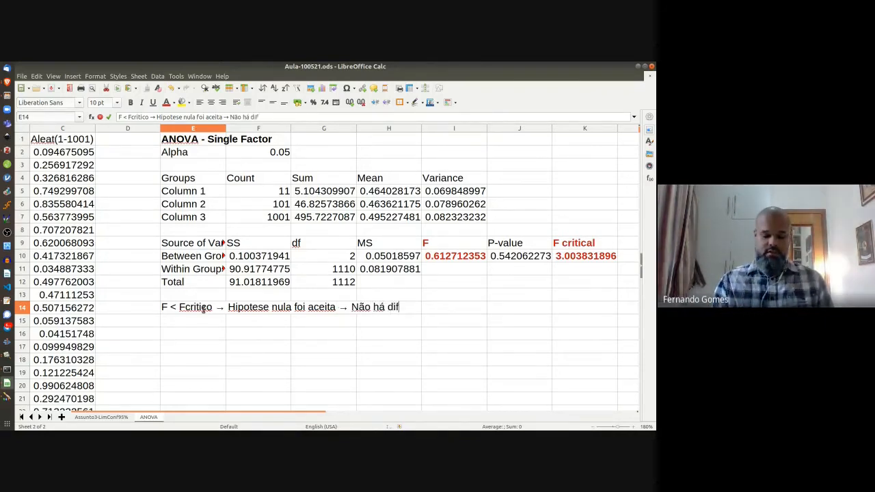
pyautogui.write('erença entre a')
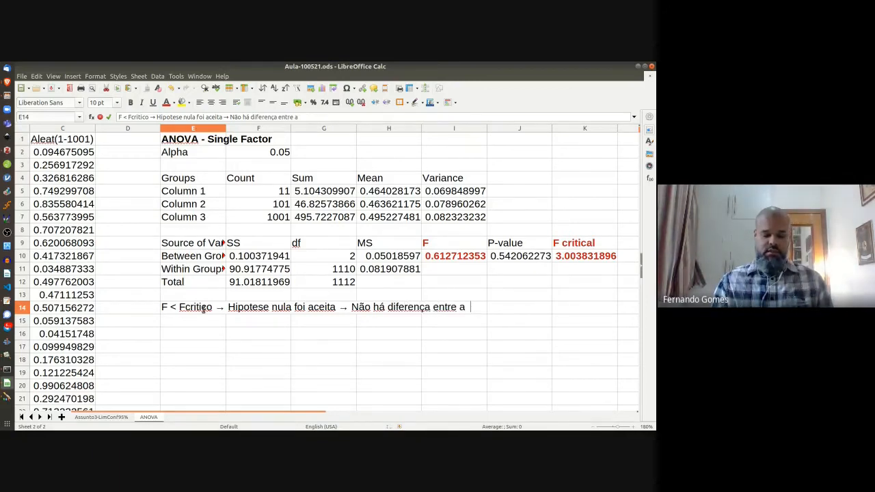
pyautogui.press('BackSpace')
pyautogui.write('s médias')
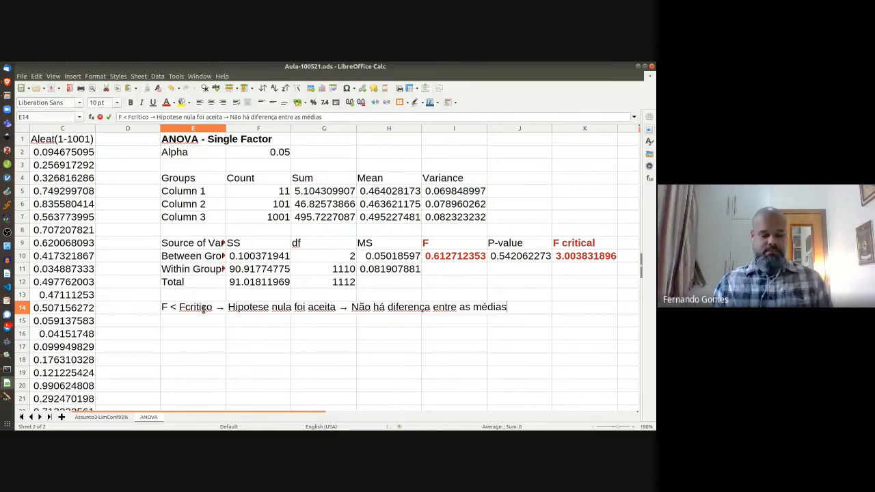
pyautogui.write('!')
pyautogui.press('Return')
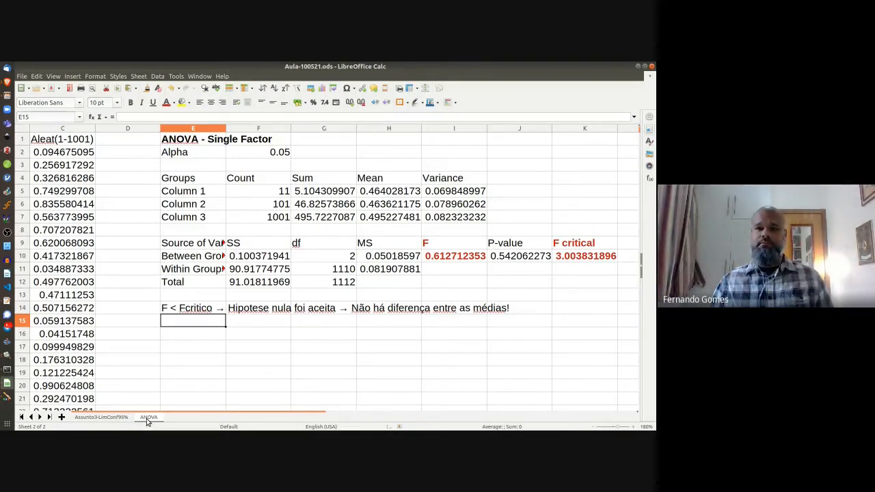
# Step: Rename the ANOVA sheet as ANOVA-Aleatorios
pyautogui.doubleClick(147, 418)
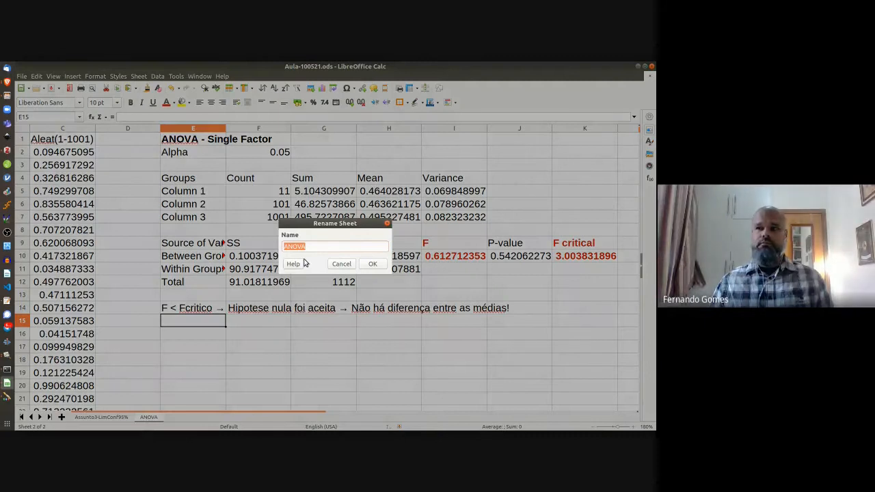
pyautogui.click(311, 247)
pyautogui.write('-1')
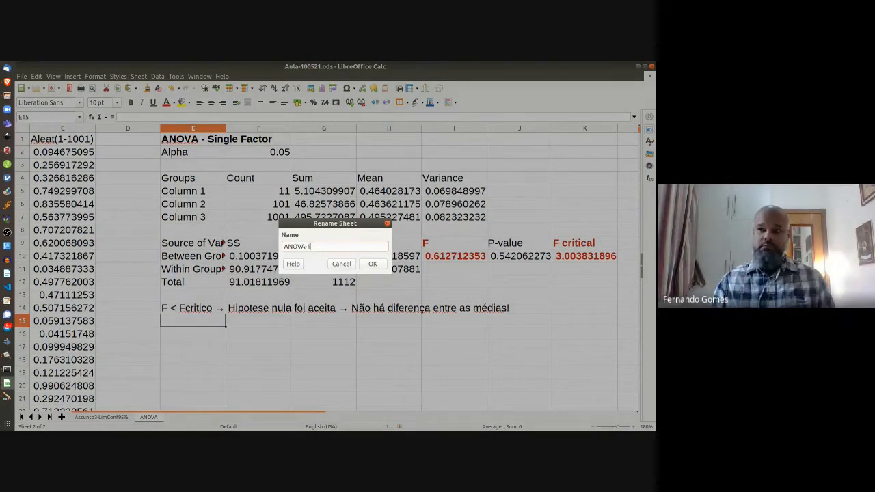
pyautogui.press('BackSpace')
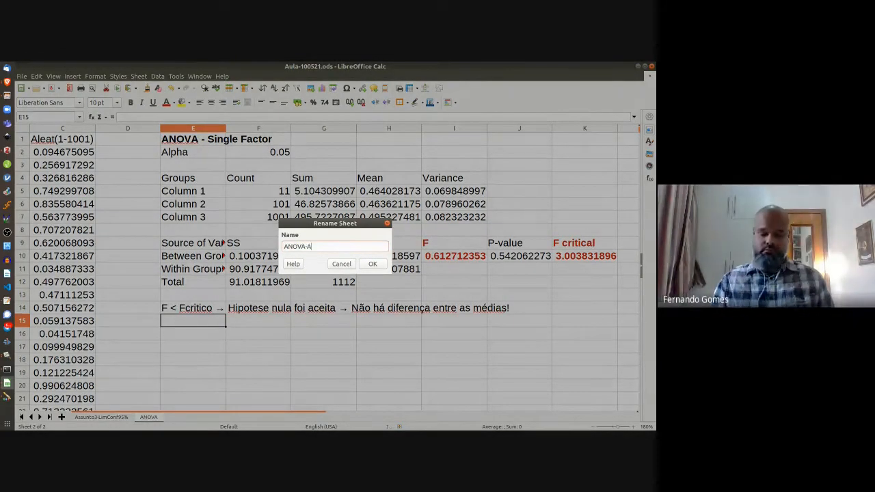
pyautogui.write('Aleatorios')
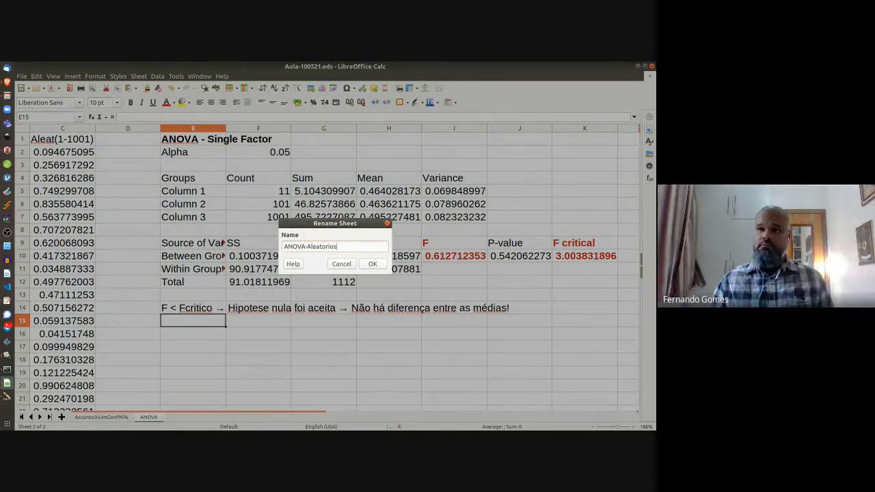
pyautogui.press('Return')
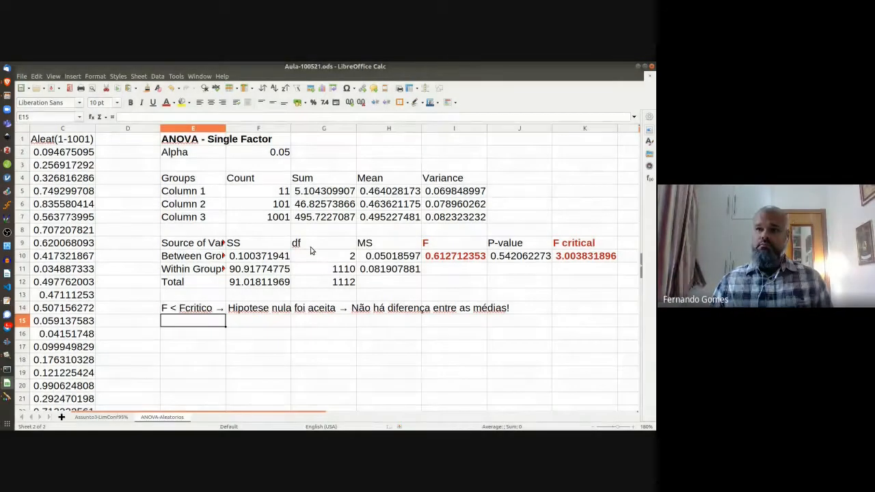
# Step: Add a new blank sheet after ANOVA-Aleatorios and view the image of the Student's t value table
pyautogui.click(61, 418)
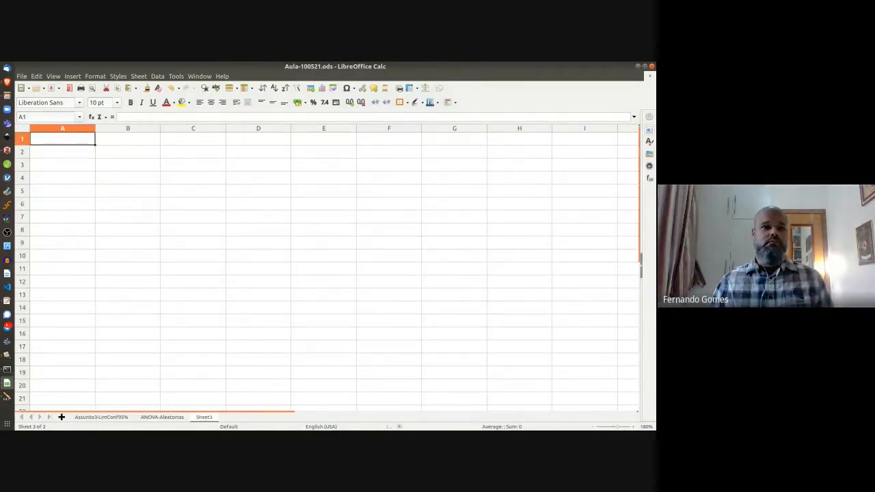
pyautogui.click(7, 355)
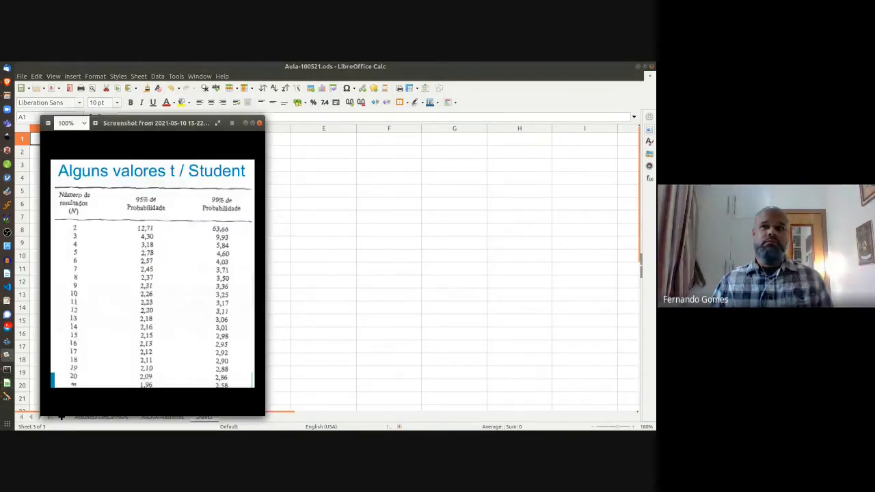
pyautogui.click(260, 124)
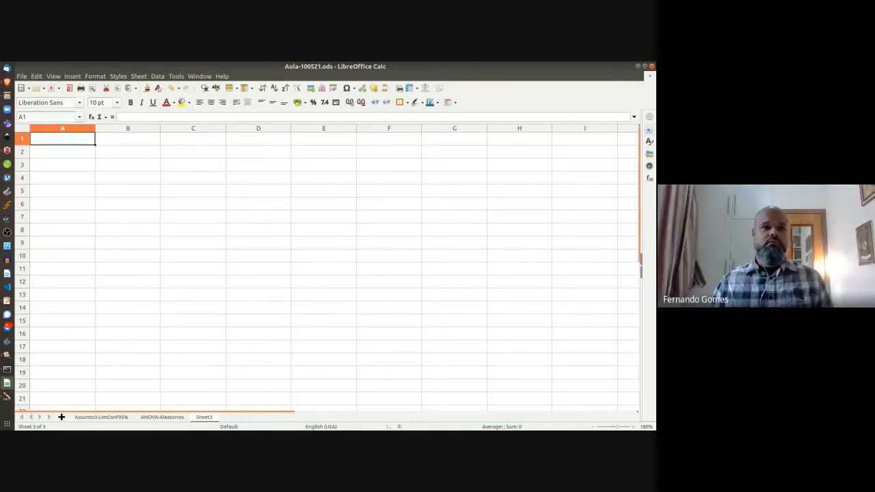
pyautogui.click(7, 355)
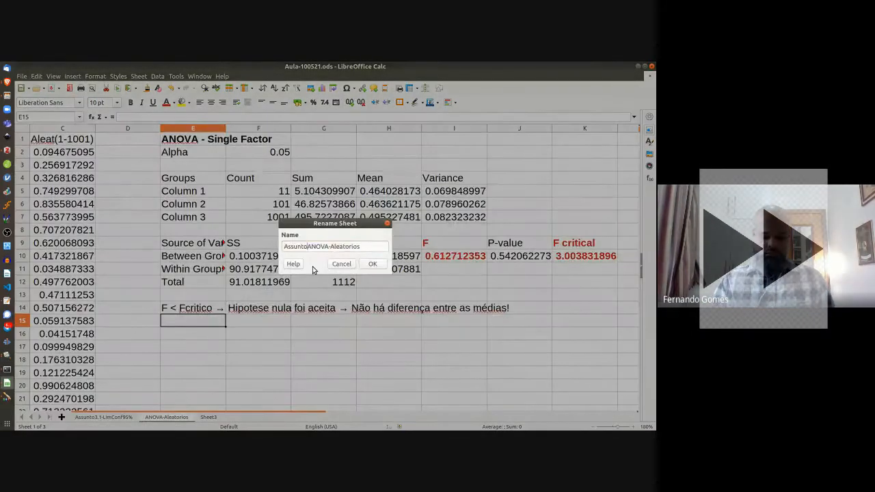
# Step: Rename the ANOVA-Aleatorios sheet as Assunto3.1-ANOVA-Aleatorios and Sheet3 as Assunto3.2-Sequencias_Normais
pyautogui.write('3.1-')
pyautogui.press('Return')
pyautogui.click(237, 418)
pyautogui.doubleClick(236, 418)
pyautogui.write('Assunto3.2-Sequencias_Normais')
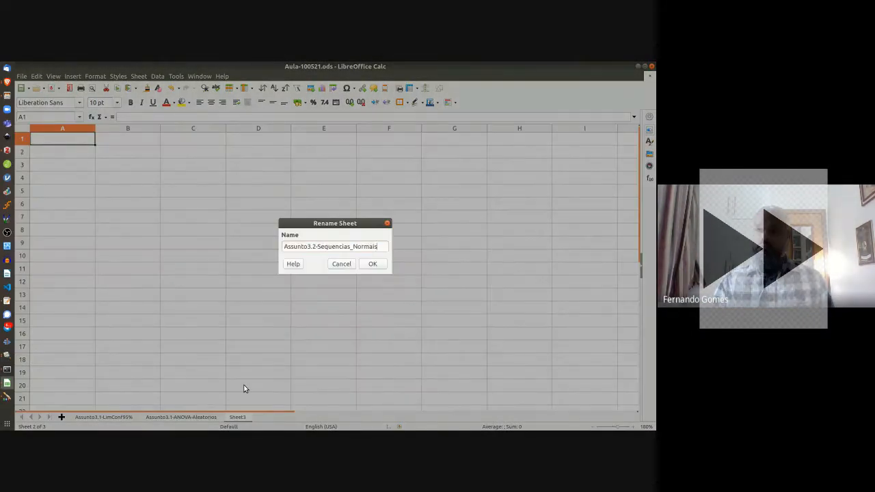
pyautogui.press('Return')
# Step: Enter the headings "30±3; Seed = 0", "34±6; Seed = 2", "50±5; Seed = 4" and "70±7; Seed = 6" in cells B1 to E1
pyautogui.hotkey('alt', 'Tab')
pyautogui.hotkey('alt', 'Tab')
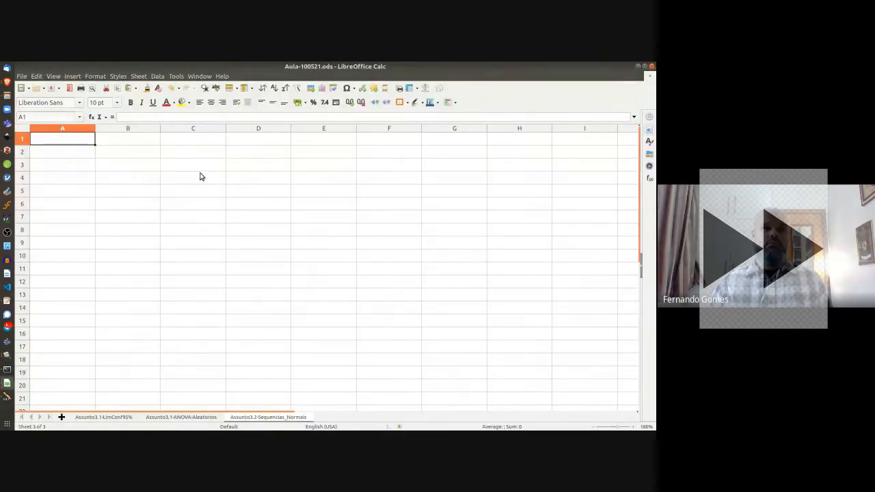
pyautogui.click(130, 142)
pyautogui.write('30±3; Seed = 0')
pyautogui.press('Return')
pyautogui.click(194, 139)
pyautogui.write('34±6; Seed = 2')
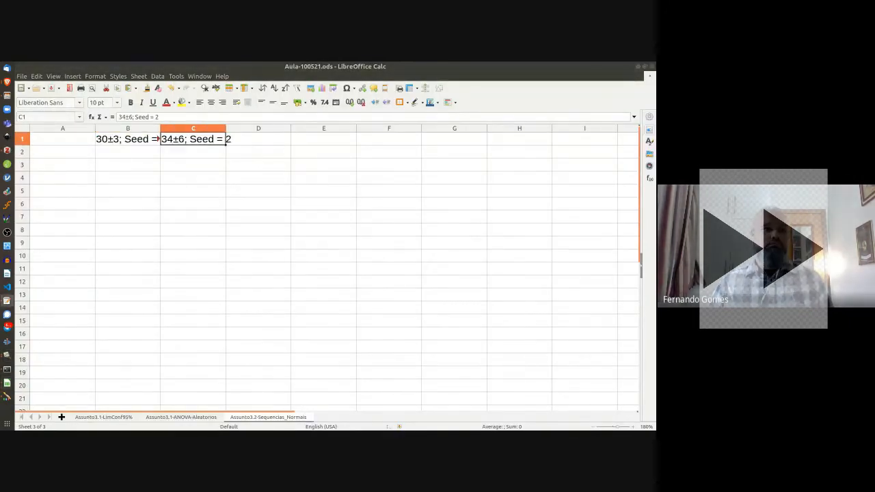
pyautogui.click(259, 139)
pyautogui.write('50±5; Seed = 4')
pyautogui.press('Return')
pyautogui.click(317, 142)
pyautogui.write('70±7; Seed = 6')
# Step: Enter the heading Contagem in A1 and fill the cells below it with a consecutive series starting at 1
pyautogui.click(72, 140)
pyautogui.write('Contagem')
pyautogui.press('Return')
pyautogui.write('1')
pyautogui.click(86, 152)
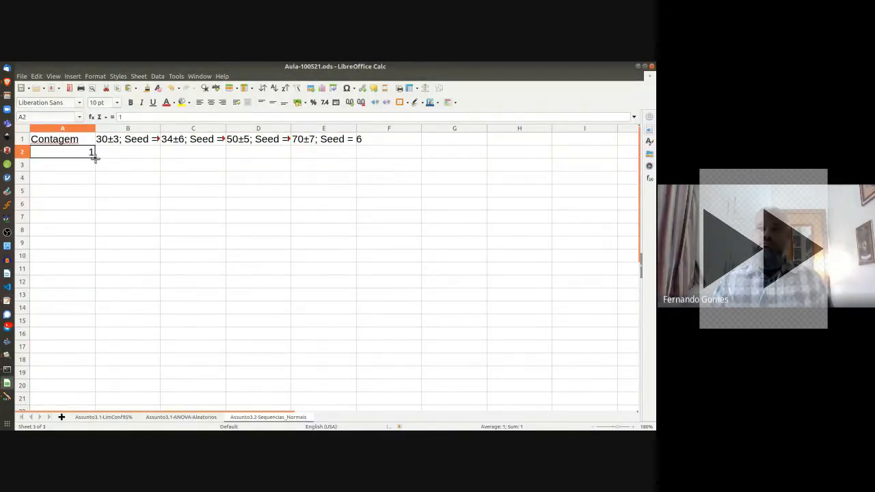
pyautogui.moveTo(95, 158); pyautogui.dragTo(94, 334)
pyautogui.scroll(3, 106, 309)
# Step: Set columns B to E to their optimal width so the full headings fit
pyautogui.moveTo(128, 129); pyautogui.dragTo(319, 129)
pyautogui.rightClick(319, 129)
pyautogui.click(344, 221)
pyautogui.click(324, 241)
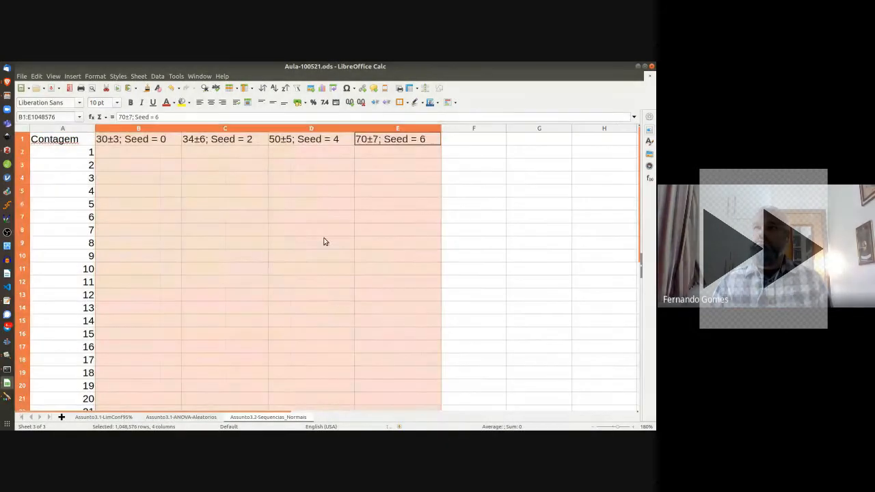
# Step: Make the row 1 headings bold and centre the headings in B1 to E1
pyautogui.hotkey('ctrl', 'b')
pyautogui.moveTo(396, 139)
pyautogui.mouseDown()
pyautogui.moveTo(68, 140)
pyautogui.moveTo(397, 139)
pyautogui.mouseUp()
pyautogui.hotkey('ctrl', 'e')
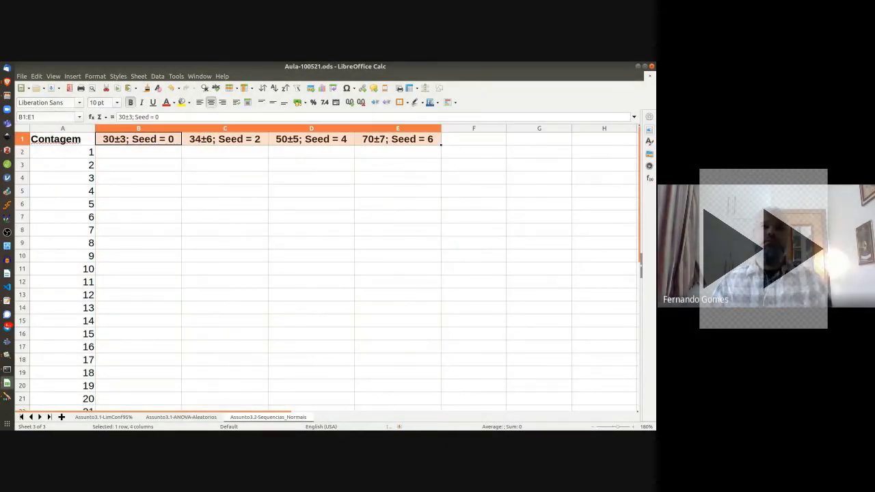
pyautogui.hotkey('alt', 'Tab')
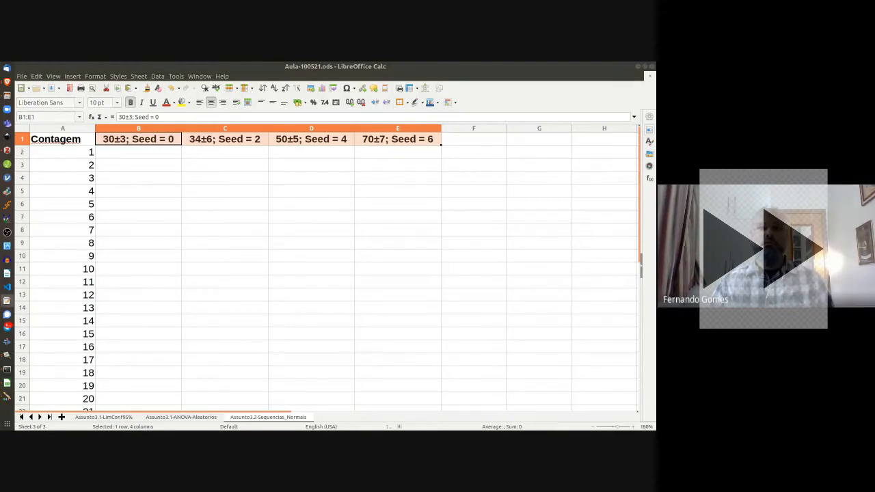
pyautogui.hotkey('alt', 'Tab')
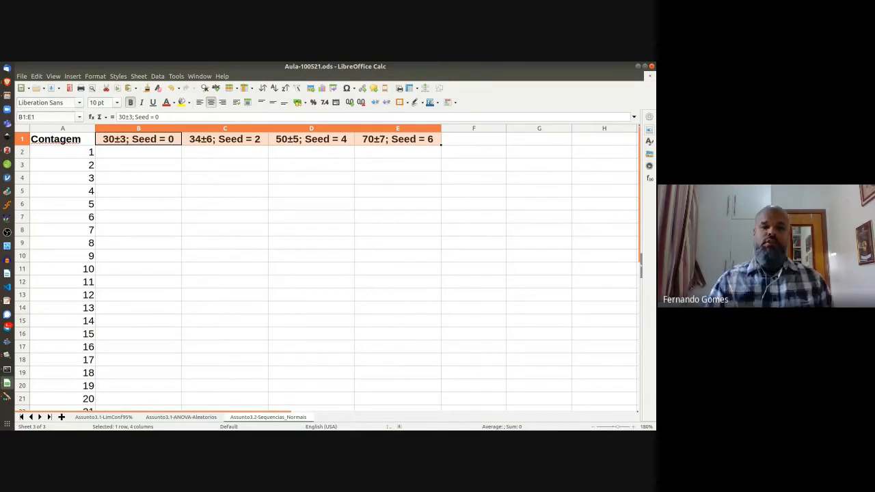
# Step: Start a random number fill from cell B2 and extend its cell range to B22
pyautogui.click(139, 155)
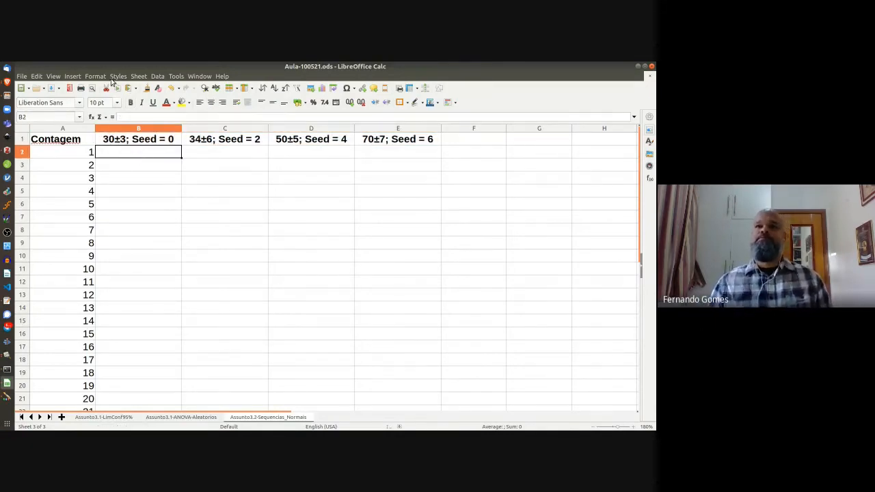
pyautogui.click(96, 75)
pyautogui.moveTo(136, 77)
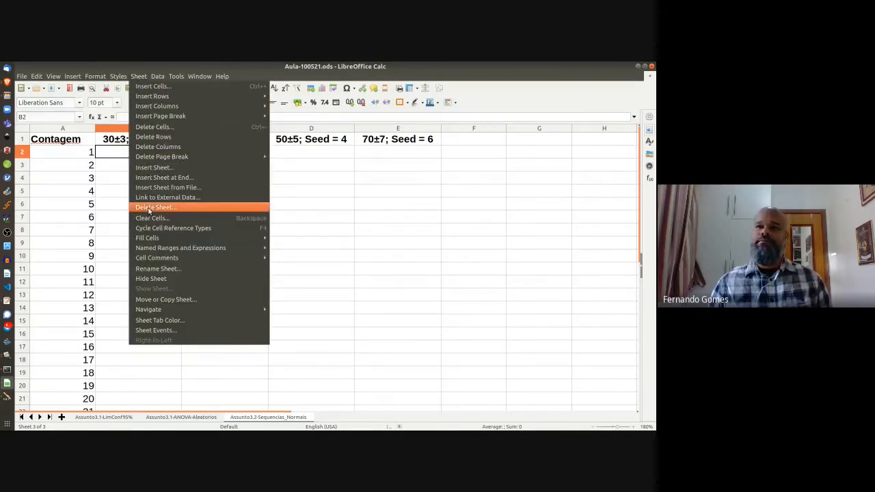
pyautogui.moveTo(152, 239)
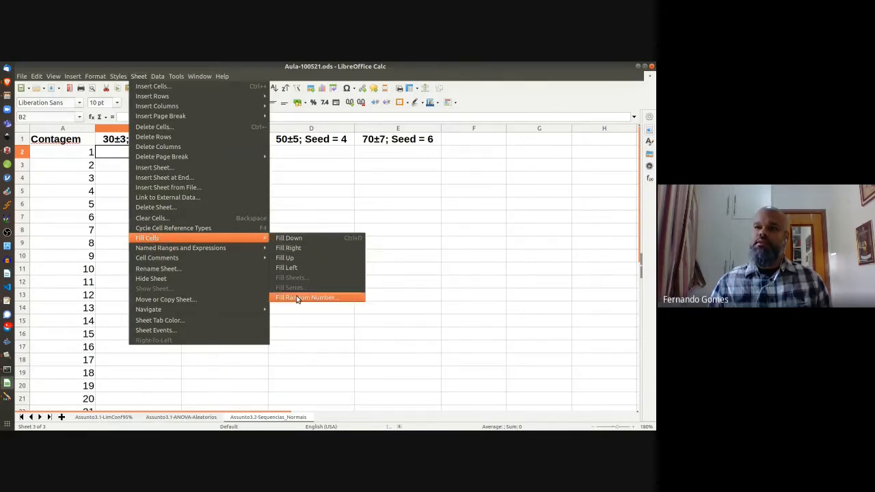
pyautogui.click(298, 298)
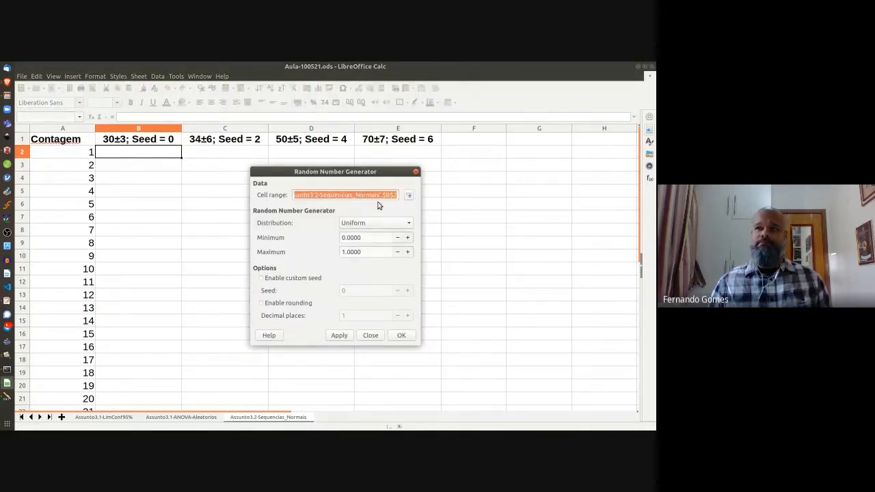
pyautogui.click(377, 195)
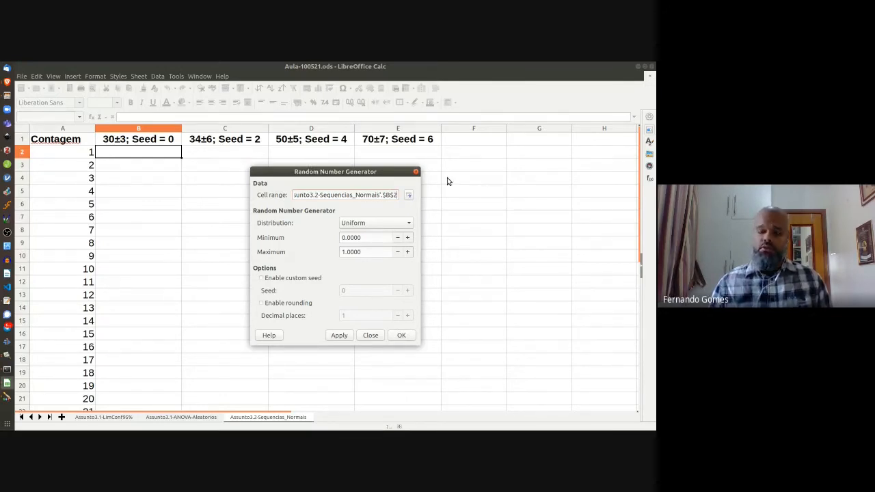
pyautogui.write(':')
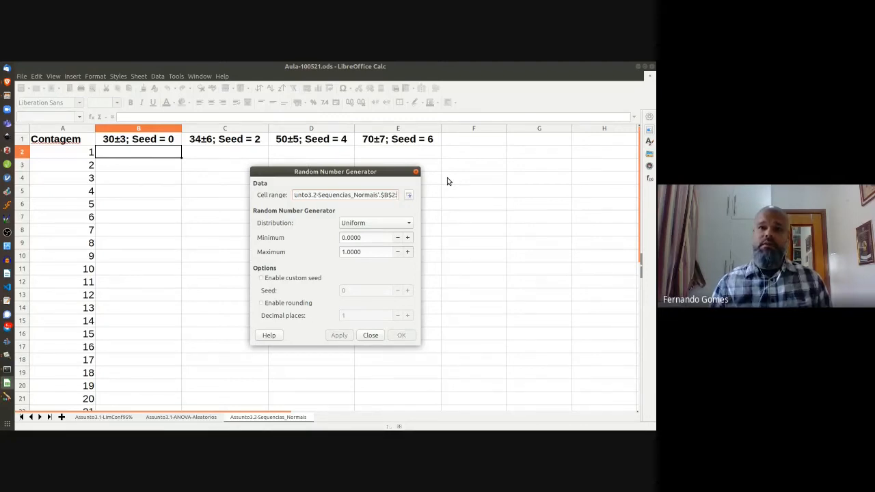
pyautogui.write('B')
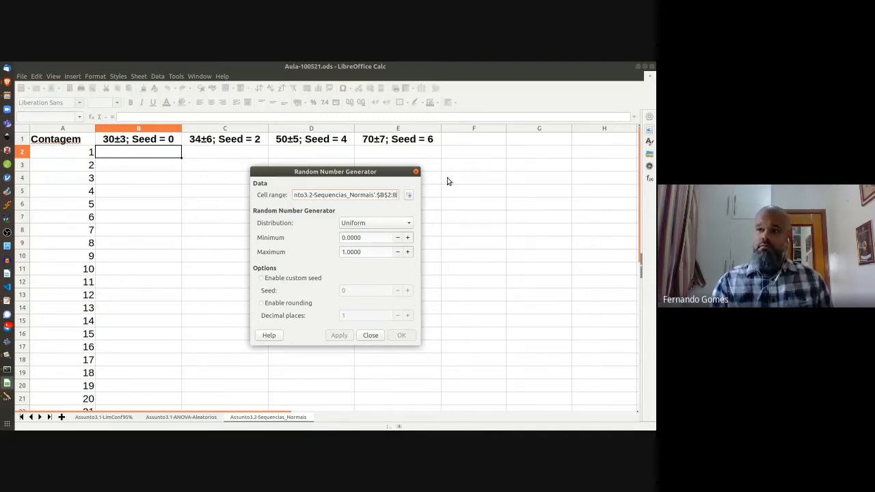
pyautogui.write('22')
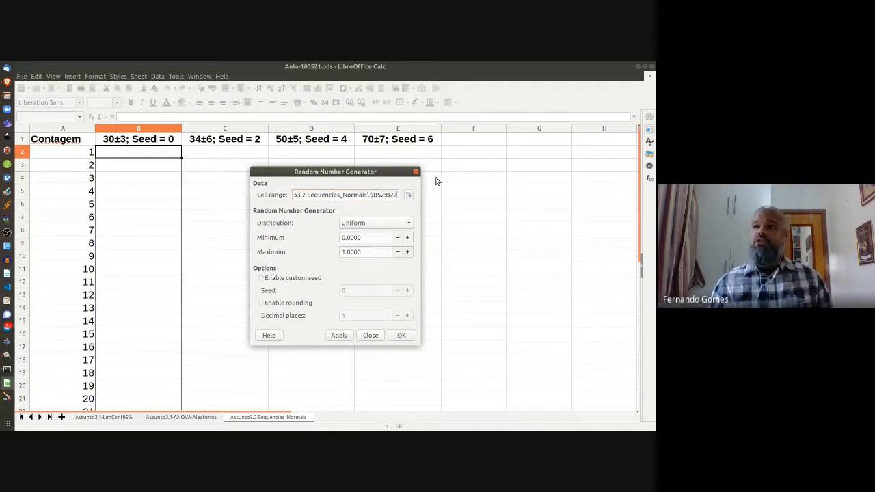
# Step: Choose the Normal distribution with mean 30 and standard deviation 3, and apply it to the range B2:B22
pyautogui.click(370, 226)
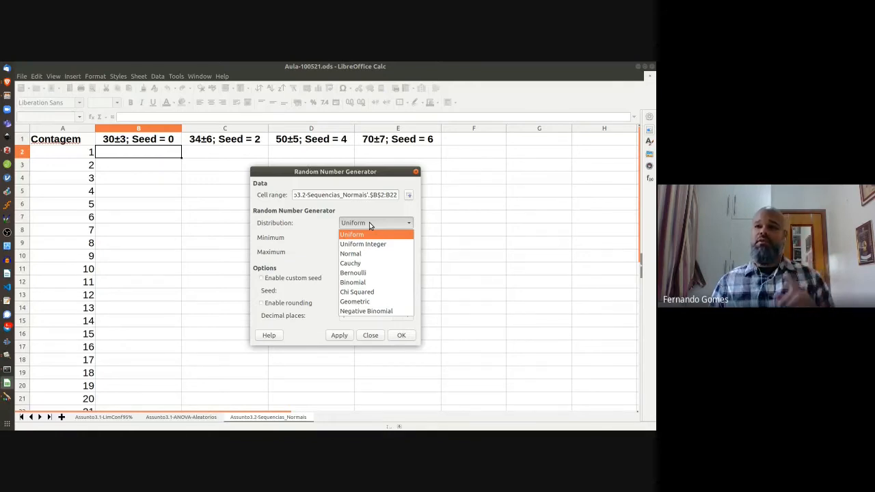
pyautogui.click(357, 253)
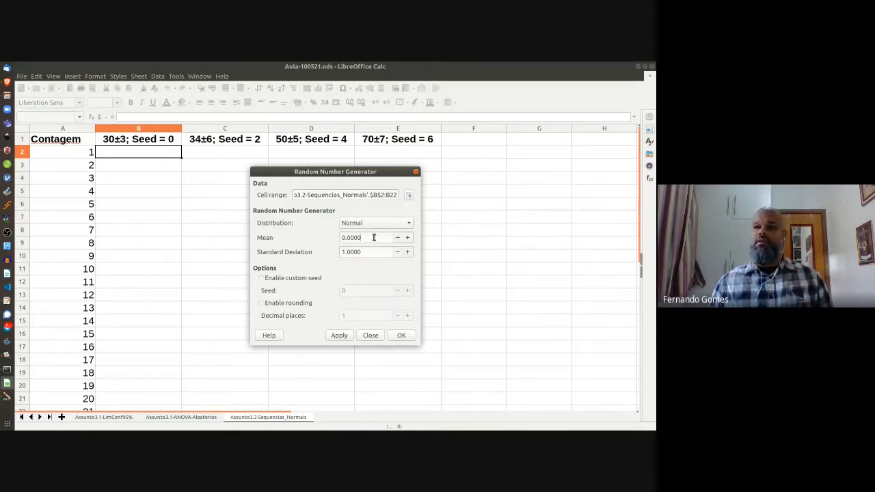
pyautogui.moveTo(374, 237); pyautogui.dragTo(334, 237)
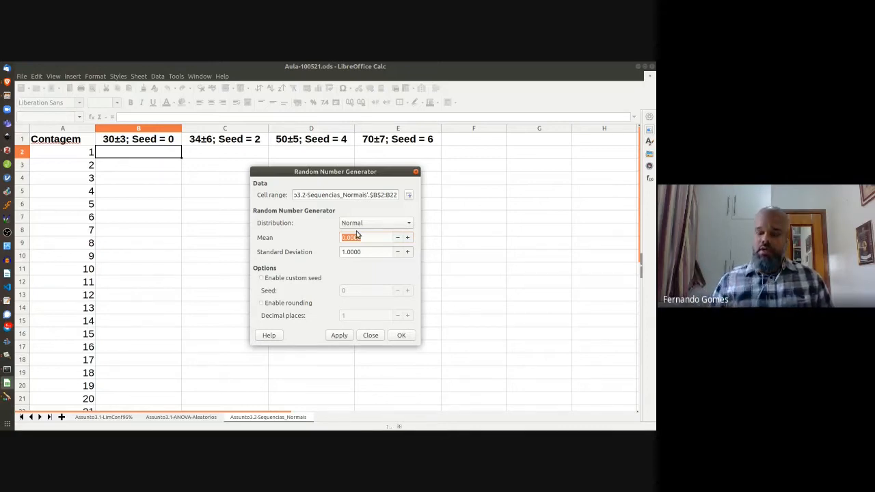
pyautogui.write('30')
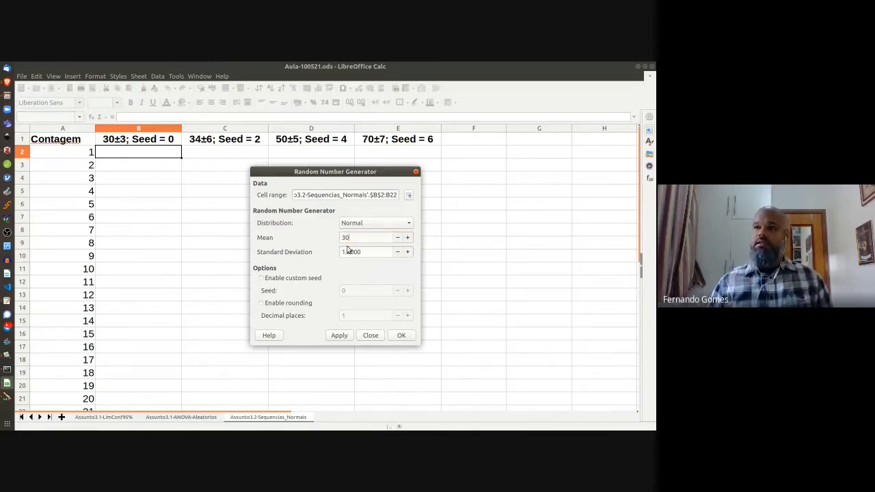
pyautogui.press('Tab')
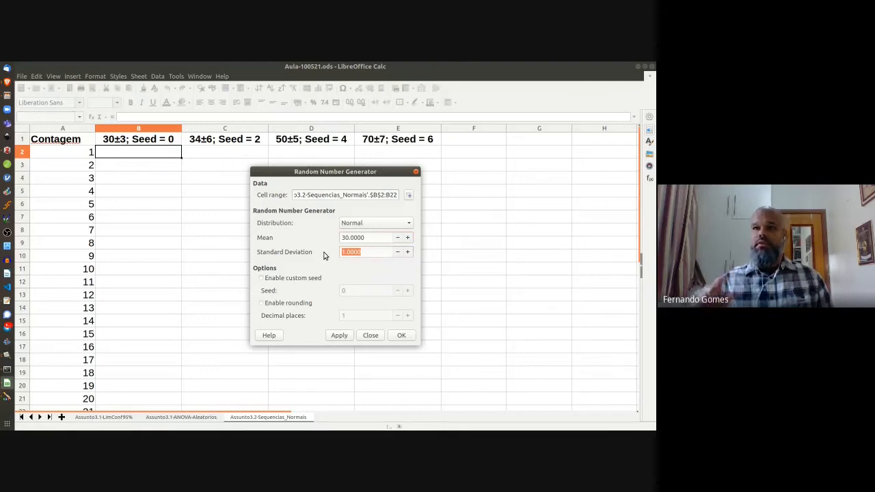
pyautogui.write('3')
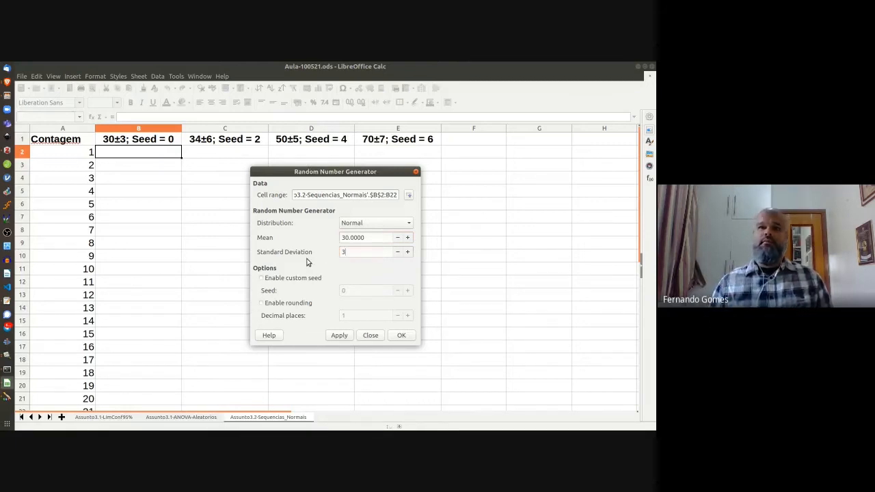
pyautogui.click(338, 336)
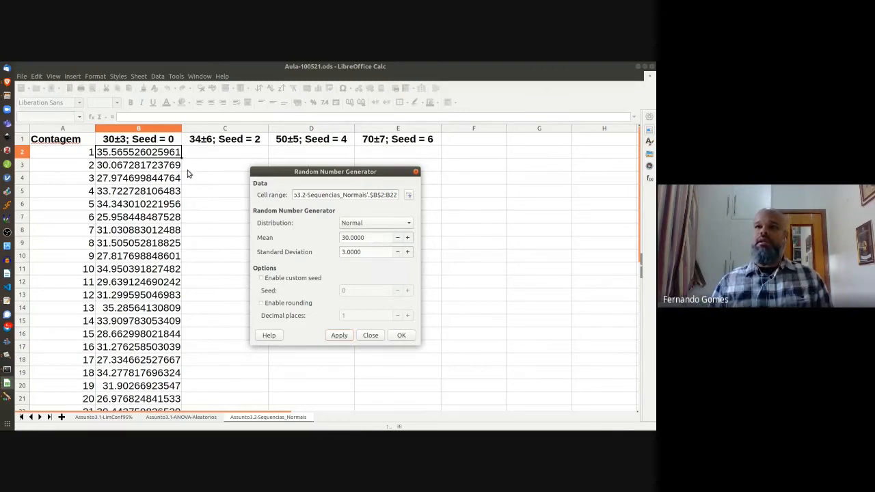
# Step: Extend the random number range to B23 to match the Contagem series, and apply the generator again
pyautogui.tripleClick(369, 195)
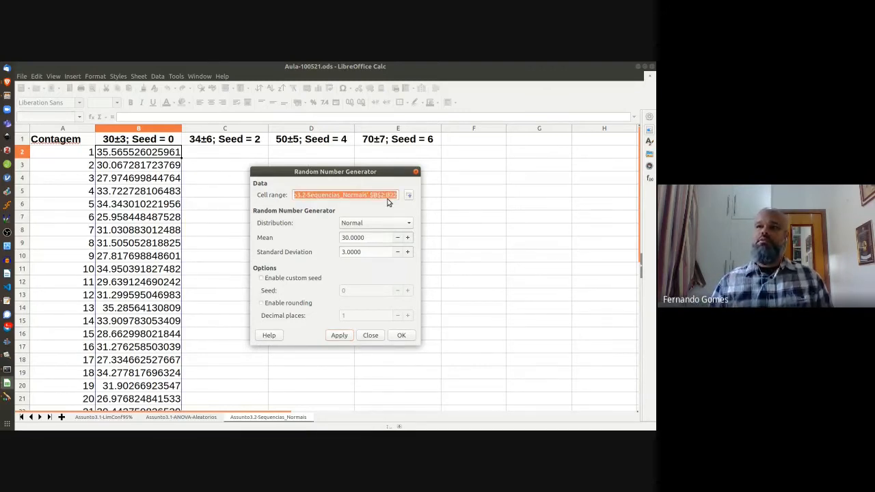
pyautogui.press('End')
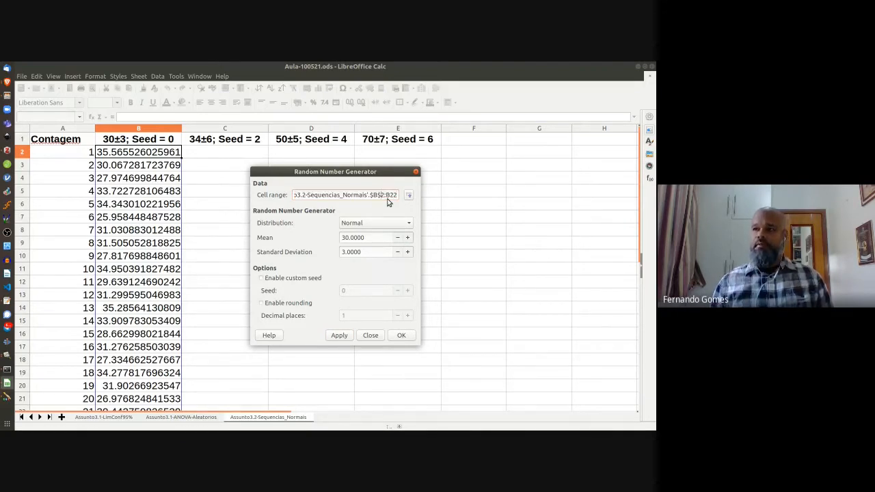
pyautogui.press('Left')
pyautogui.hotkey('shift', 'Left')
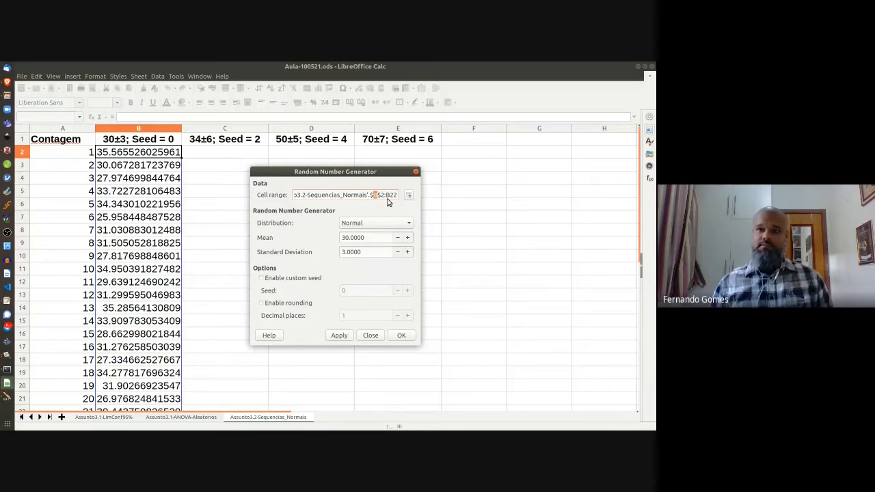
pyautogui.scroll(-1, 223, 234)
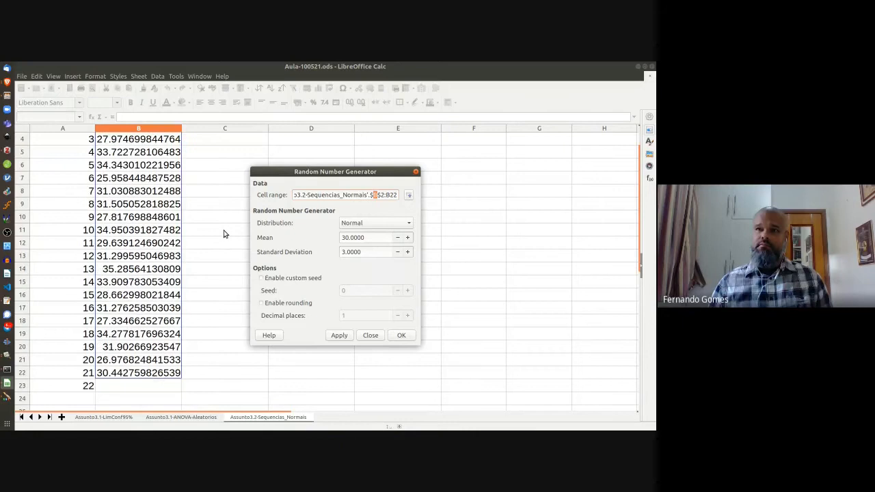
pyautogui.scroll(1, 223, 234)
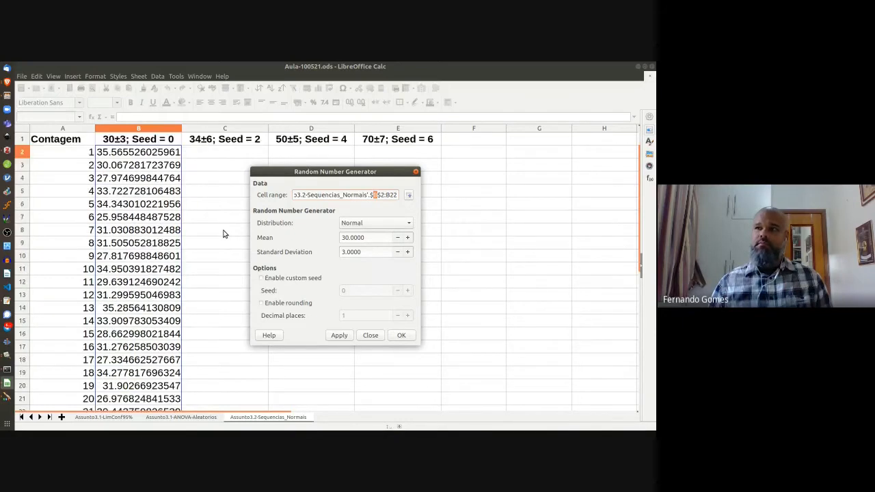
pyautogui.click(395, 195)
pyautogui.hotkey('shift', 'Left')
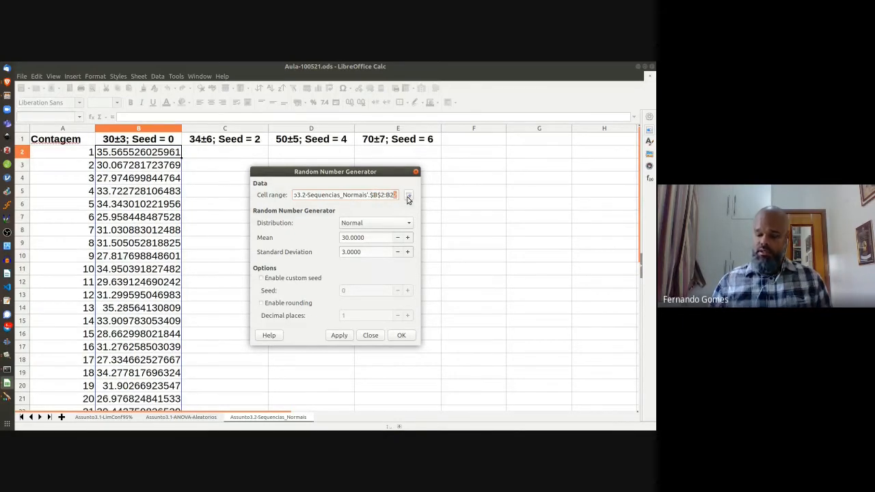
pyautogui.write('3')
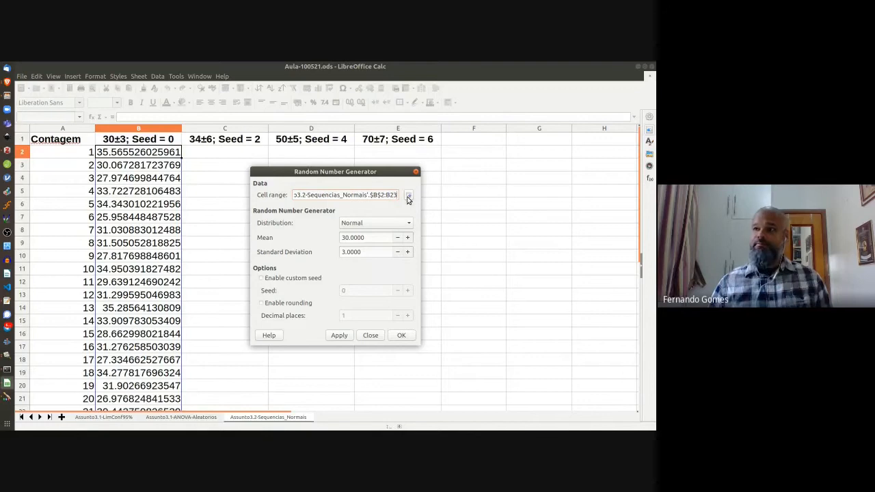
pyautogui.click(339, 335)
# Step: Enable a custom seed of 0 and regenerate the random values in B2:B23
pyautogui.scroll(-3, 201, 295)
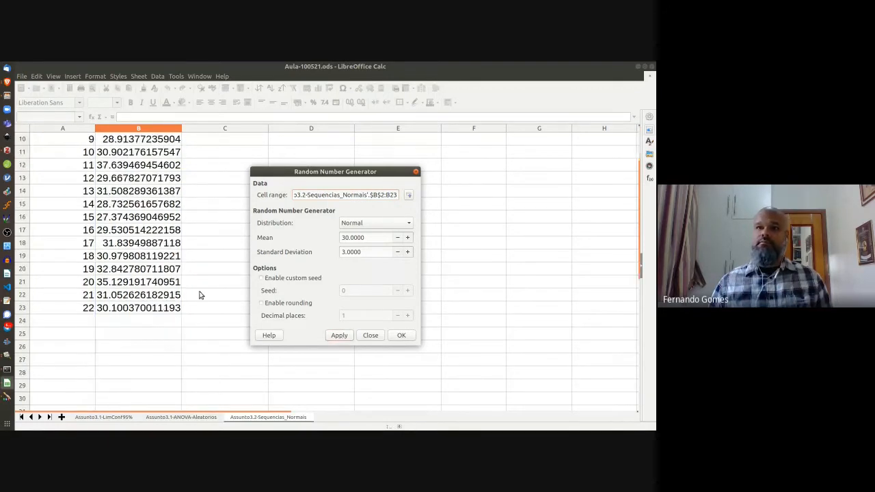
pyautogui.scroll(3, 222, 279)
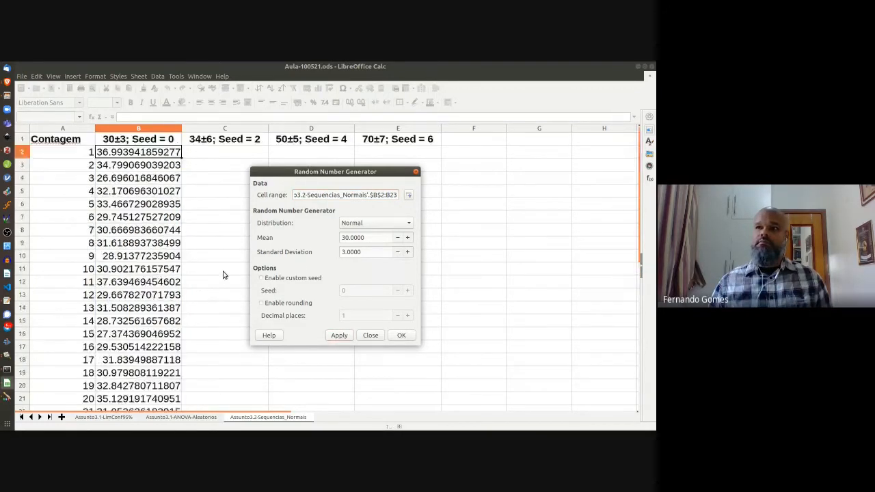
pyautogui.click(272, 280)
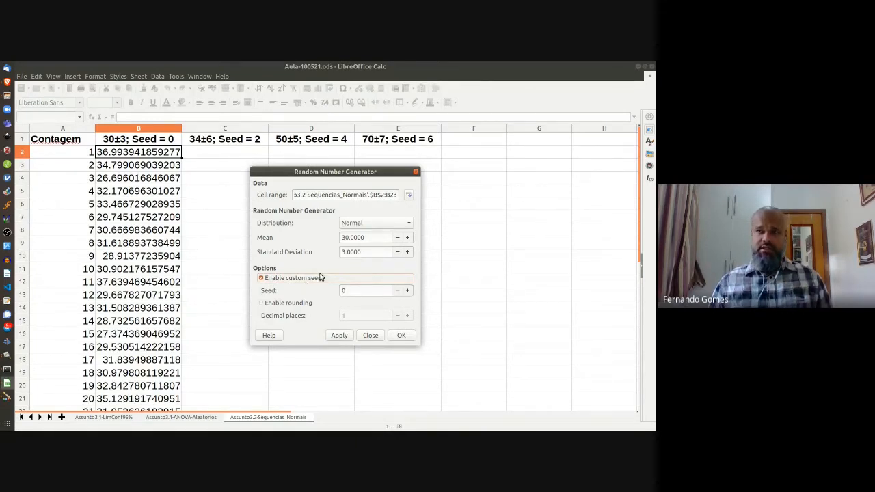
pyautogui.click(338, 335)
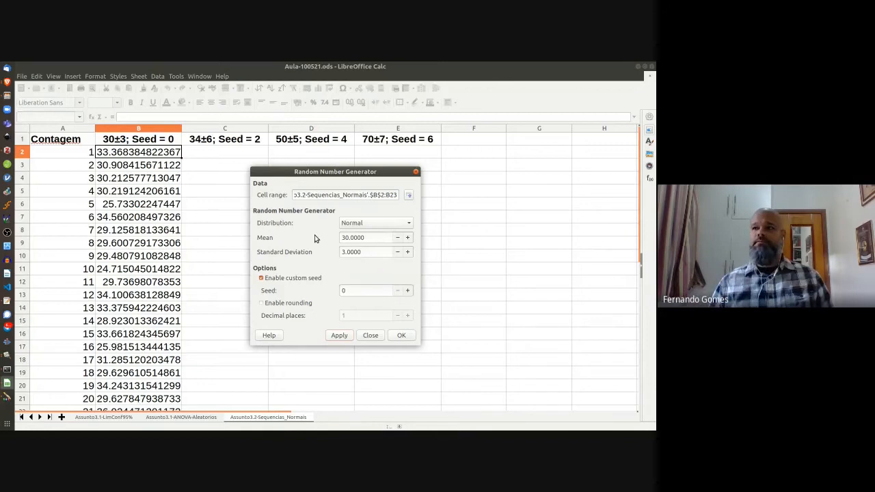
# Step: Change the generator's cell range to C2:C23 for the second sequence
pyautogui.tripleClick(374, 196)
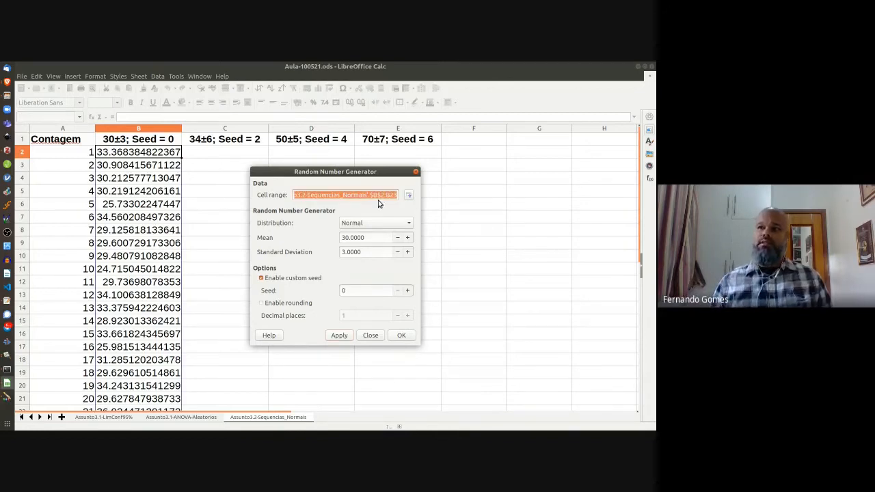
pyautogui.press('Left')
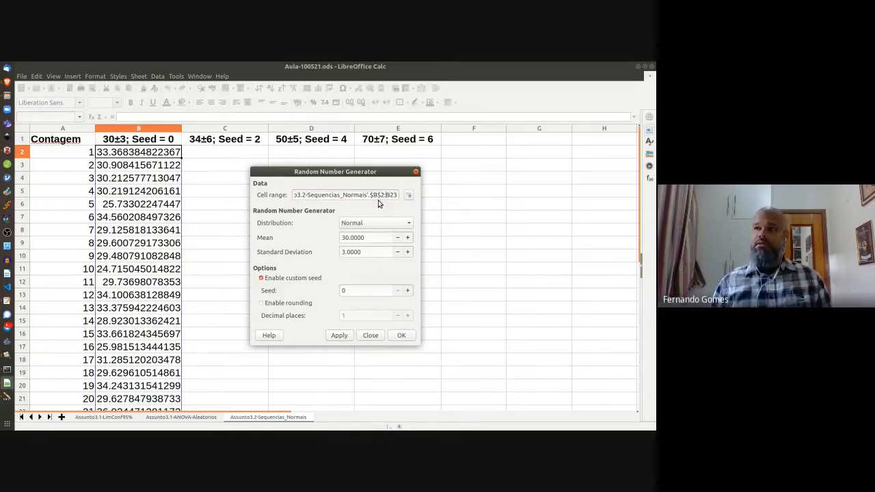
pyautogui.hotkey('shift', 'Left')
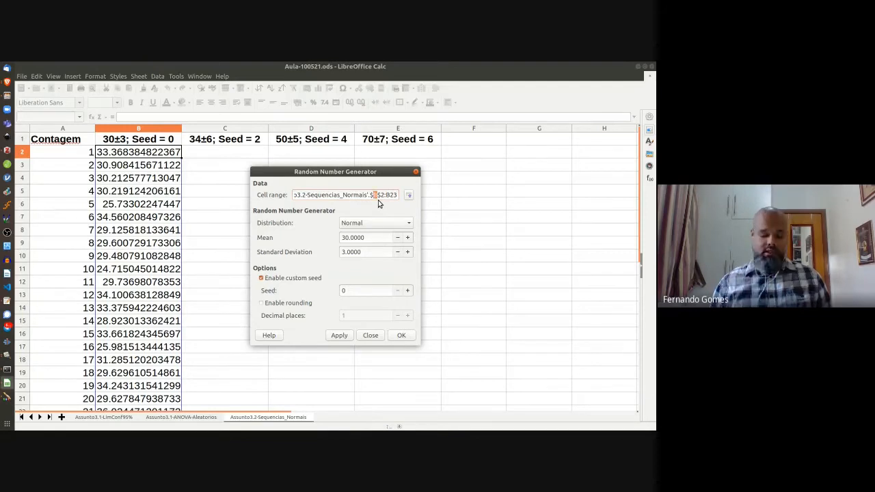
pyautogui.write('C')
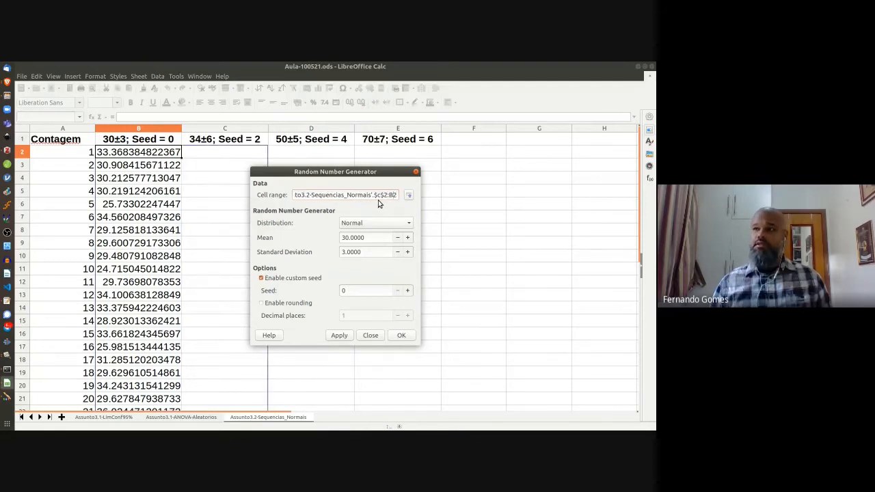
pyautogui.press('Right')
pyautogui.press('Right')
pyautogui.press('Left')
pyautogui.hotkey('shift', 'Left')
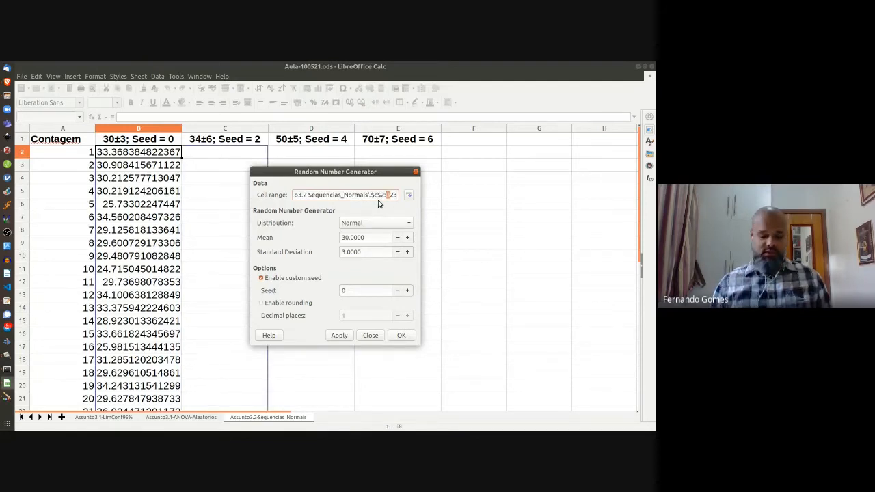
pyautogui.write('C')
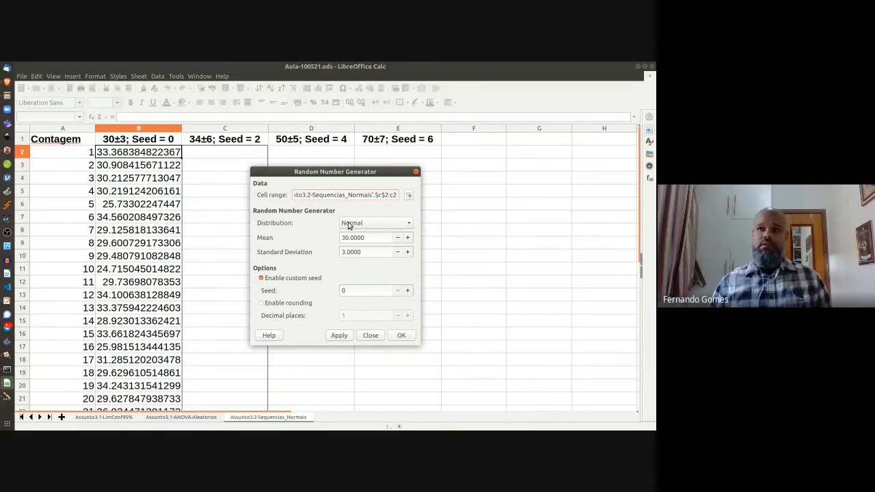
# Step: Set the mean of the second normal sequence to 34
pyautogui.click(379, 238)
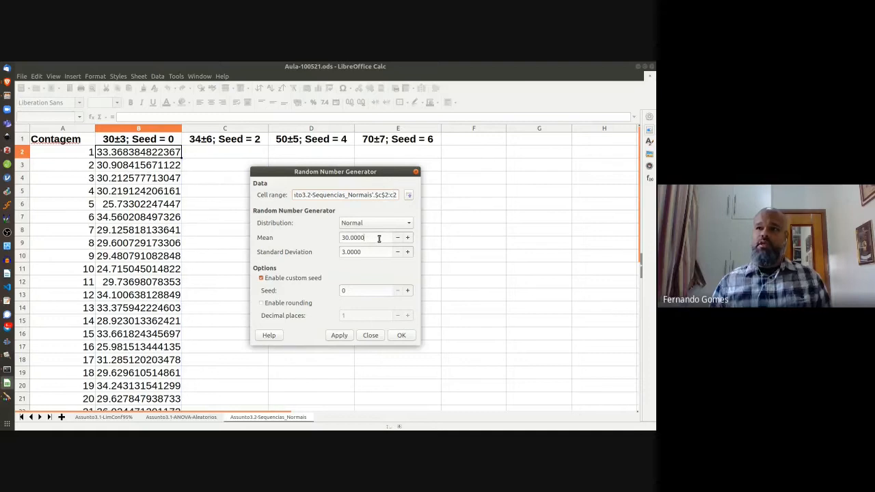
pyautogui.press('Left')
pyautogui.press('Left')
pyautogui.press('Left')
pyautogui.press('Left')
pyautogui.press('Left')
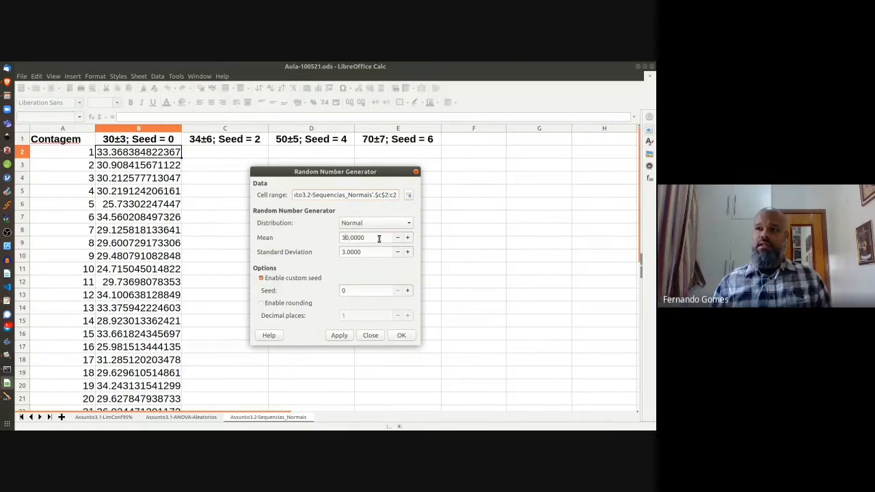
pyautogui.hotkey('shift', 'Left')
pyautogui.write('4')
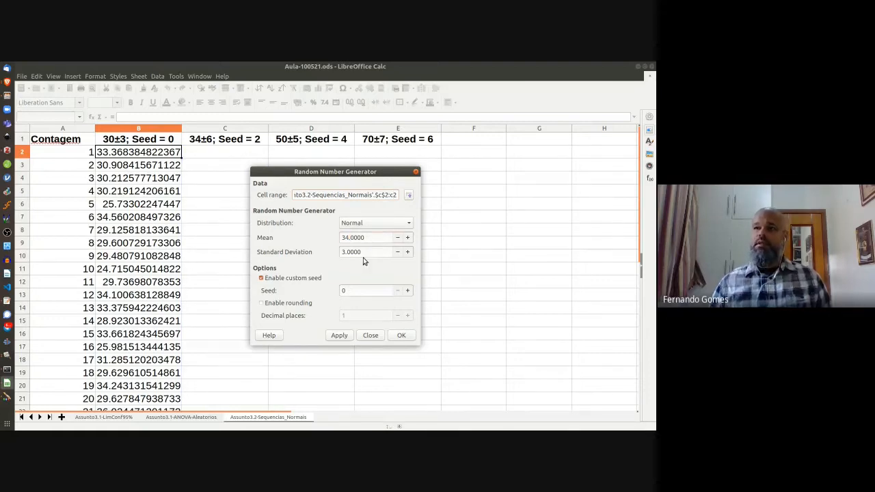
# Step: Set the standard deviation to 6 and the seed to 2, and generate the second sequence in C2:C23
pyautogui.click(378, 251)
pyautogui.hotkey('shift', 'Left')
pyautogui.hotkey('shift', 'Left')
pyautogui.hotkey('shift', 'Left')
pyautogui.hotkey('shift', 'Left')
pyautogui.hotkey('shift', 'Left')
pyautogui.hotkey('shift', 'Left')
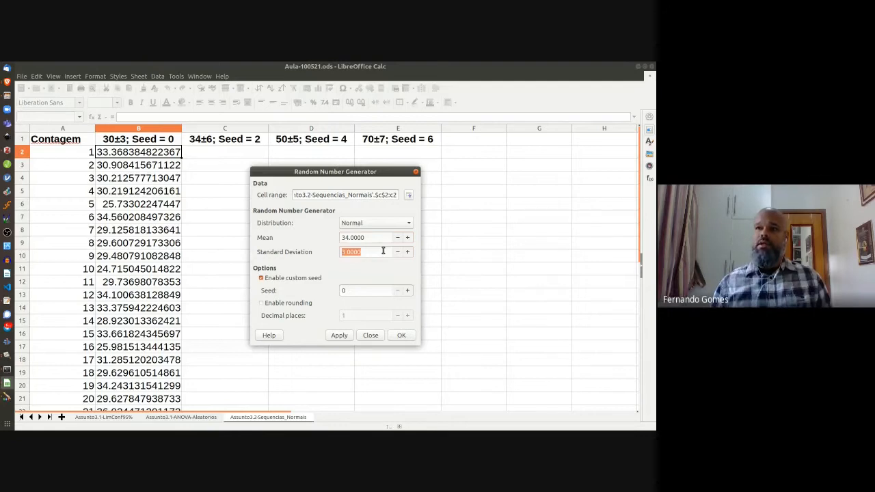
pyautogui.write('6')
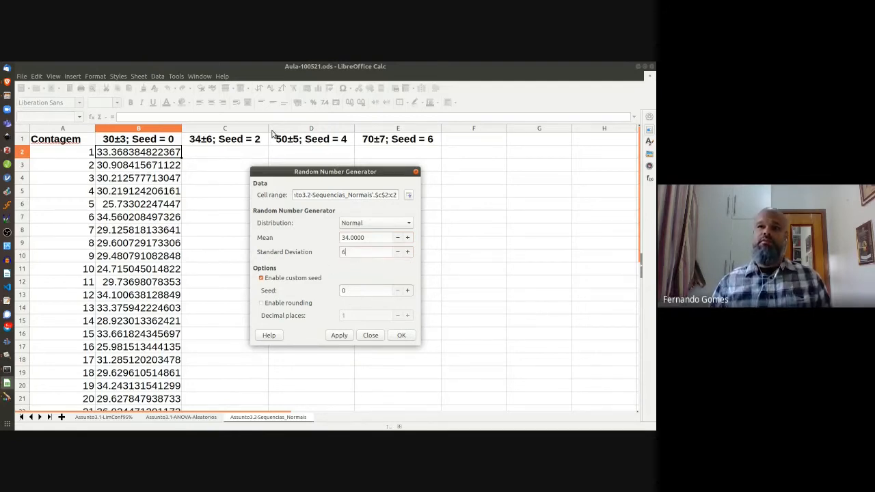
pyautogui.doubleClick(368, 291)
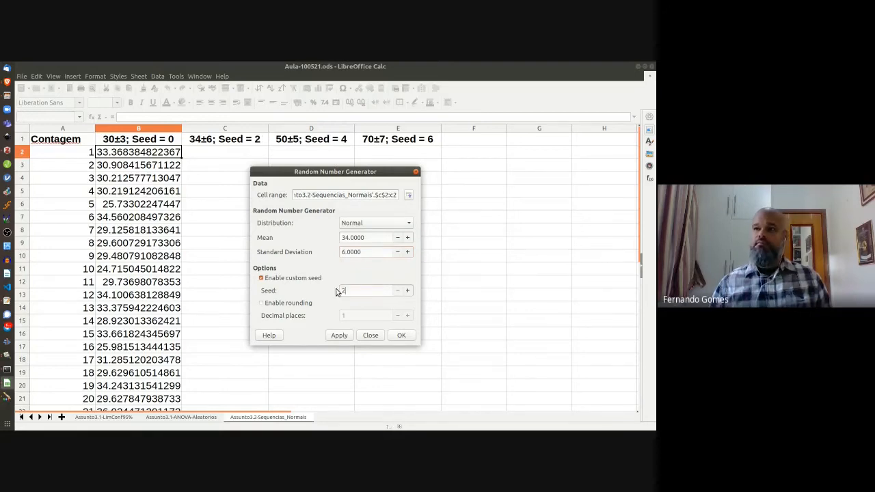
pyautogui.click(338, 336)
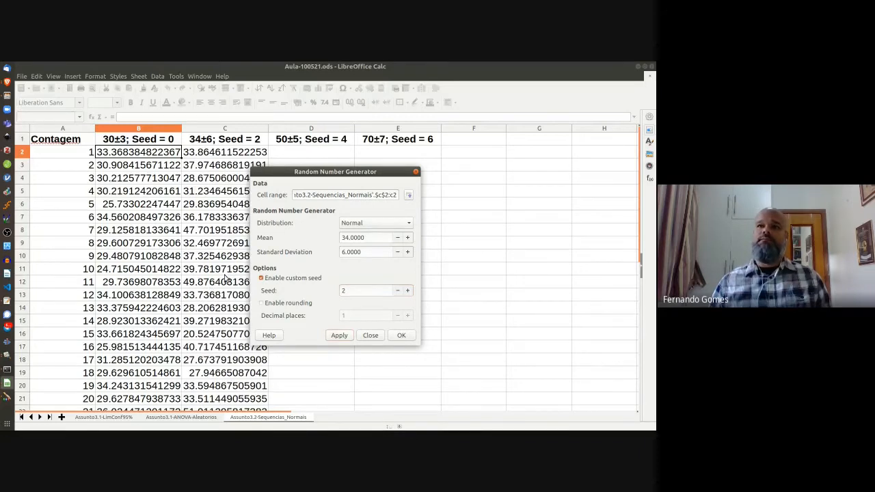
# Step: Change the generator's cell range to D2:D23 for the third sequence
pyautogui.tripleClick(387, 200)
pyautogui.click(387, 198)
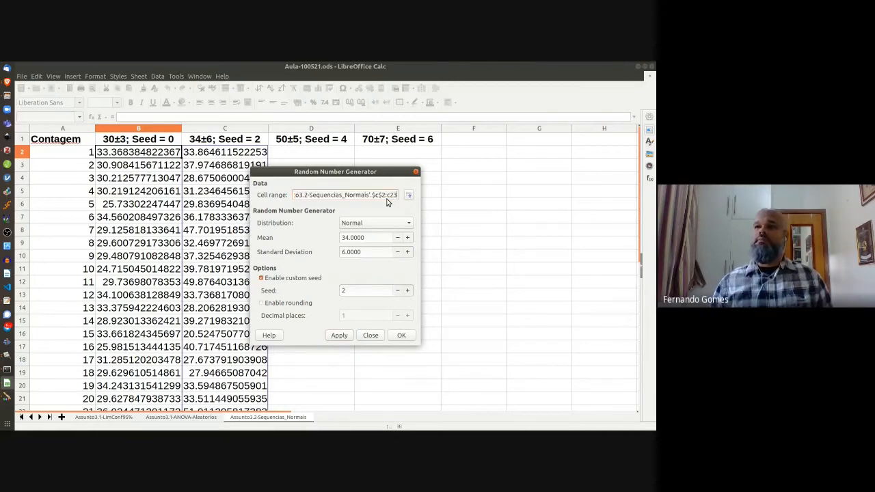
pyautogui.press('Right')
pyautogui.hotkey('shift', 'Right')
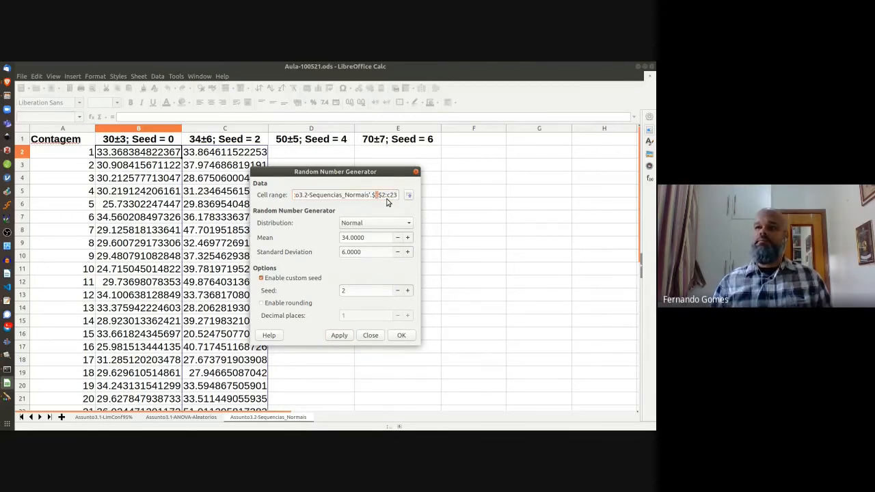
pyautogui.write('d')
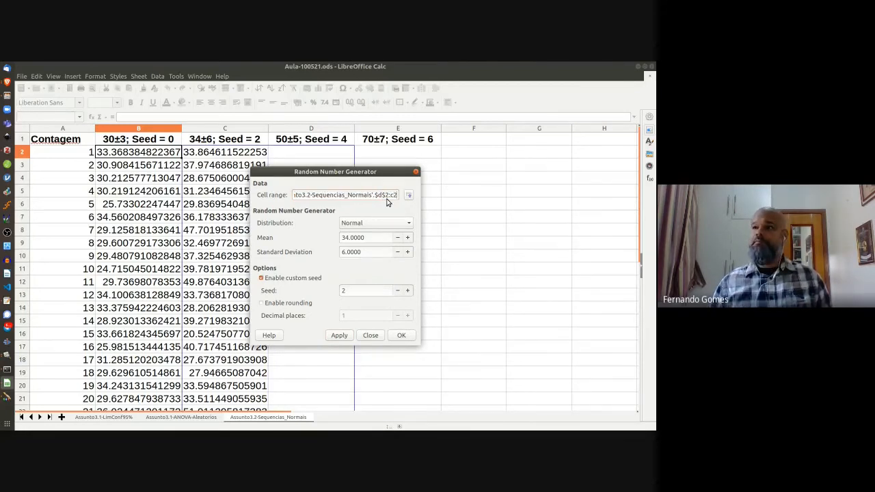
pyautogui.press('Right')
pyautogui.press('Right')
pyautogui.press('Right')
pyautogui.hotkey('shift', 'Right')
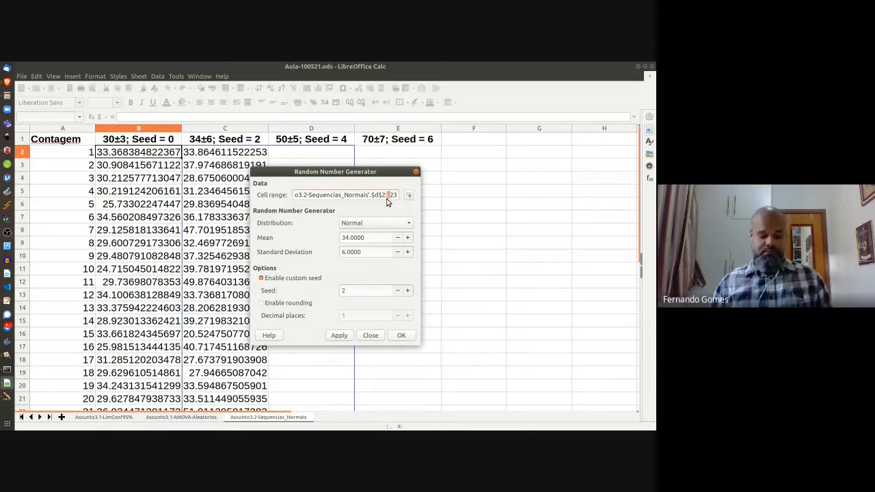
pyautogui.write('d')
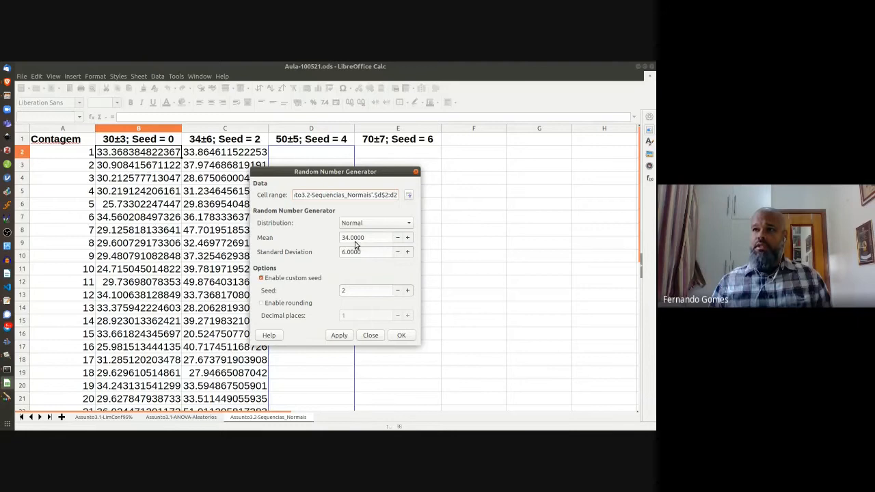
# Step: Generate the third normal sequence in D2:D23 with mean 50, standard deviation 5 and seed 4
pyautogui.moveTo(371, 238); pyautogui.dragTo(317, 236)
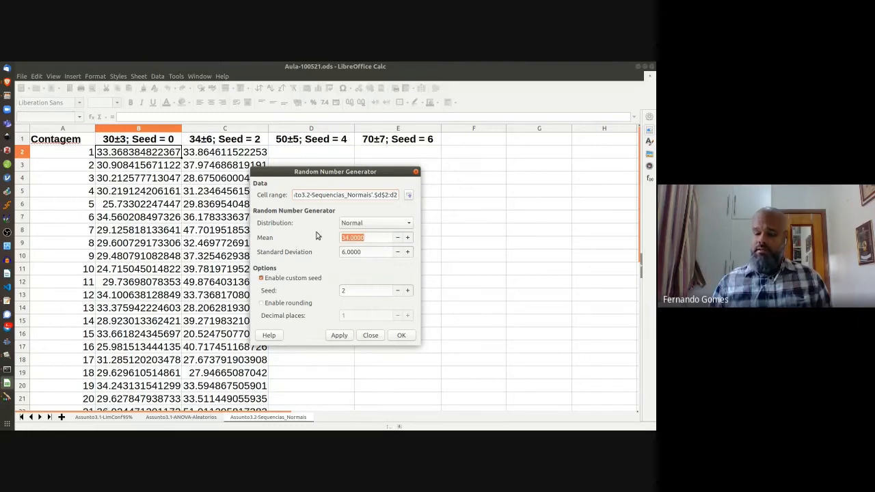
pyautogui.write('50')
pyautogui.press('Tab')
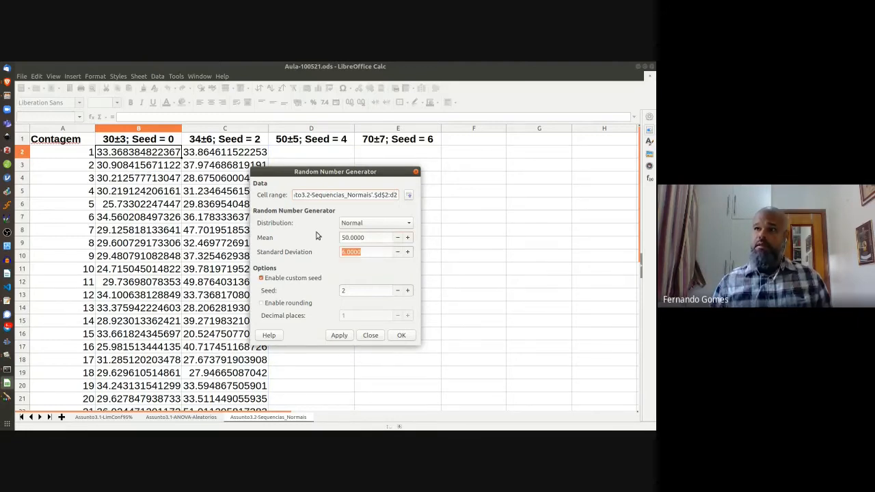
pyautogui.write('5')
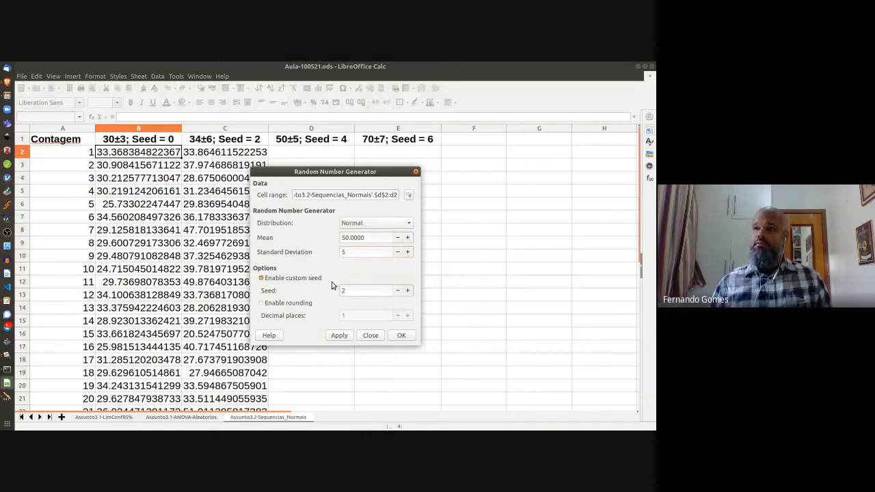
pyautogui.press('Tab')
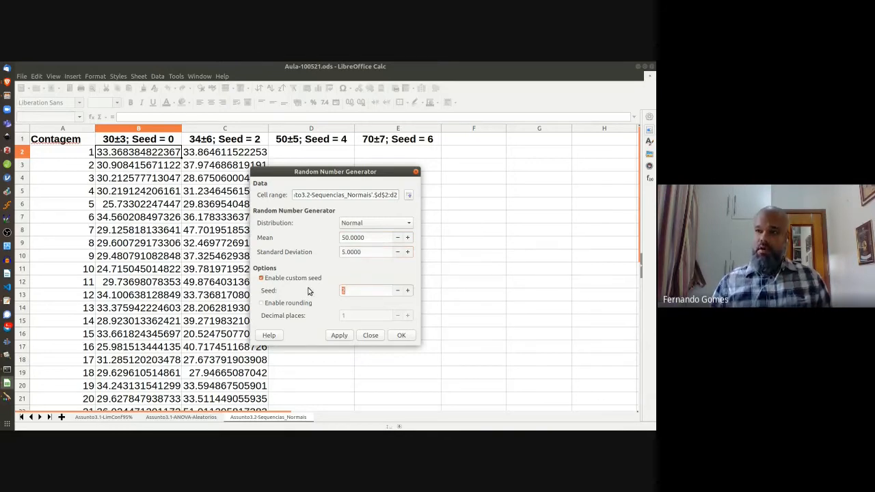
pyautogui.write('4')
pyautogui.click(339, 335)
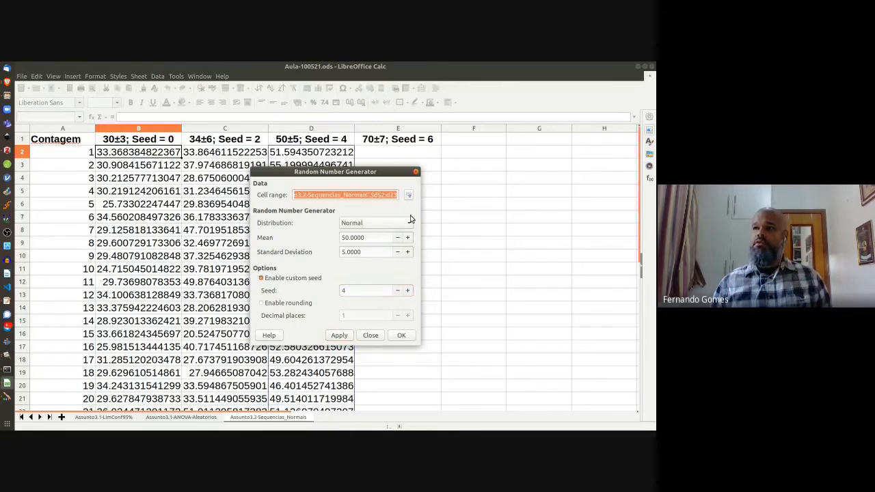
# Step: Change the generator's cell range to E2:E23 for the fourth sequence
pyautogui.press('Left')
pyautogui.hotkey('shift', 'Left')
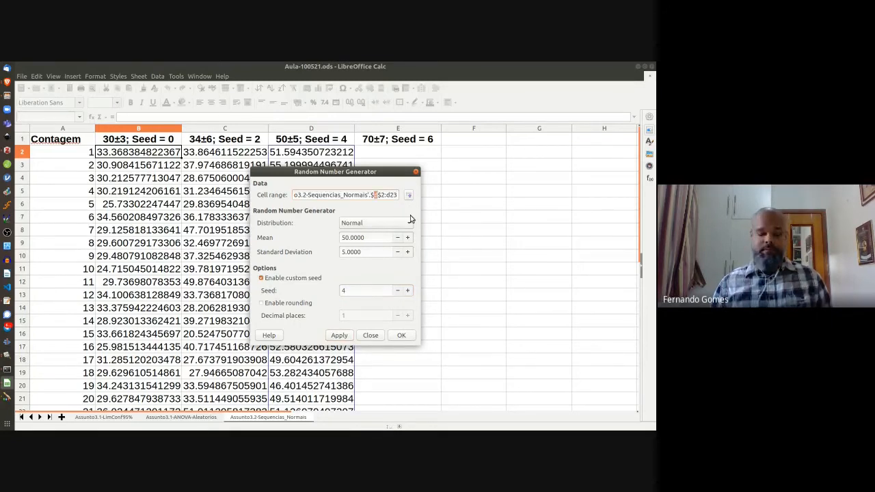
pyautogui.write('e')
pyautogui.press('Right')
pyautogui.press('Right')
pyautogui.press('Right')
pyautogui.press('Right')
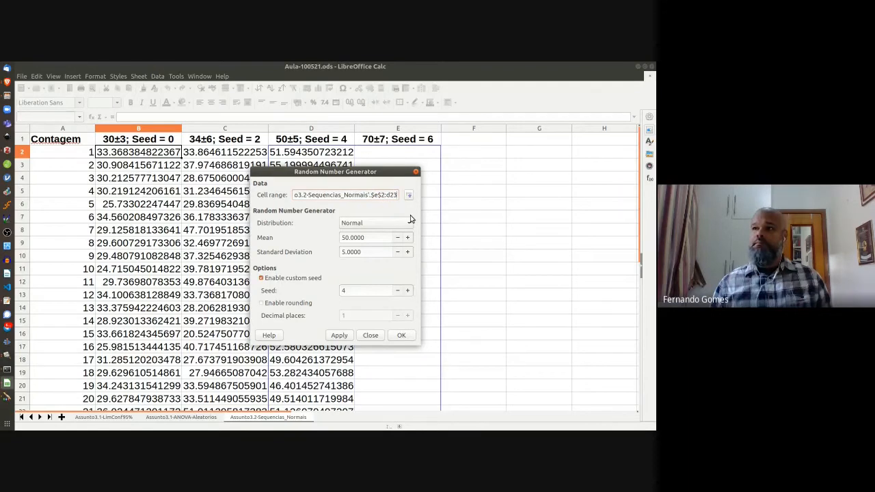
pyautogui.hotkey('shift', 'Left')
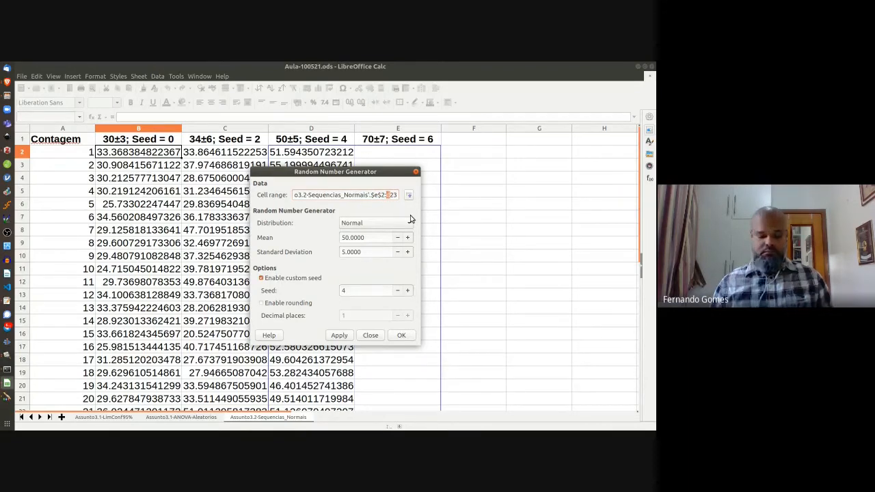
pyautogui.write('e')
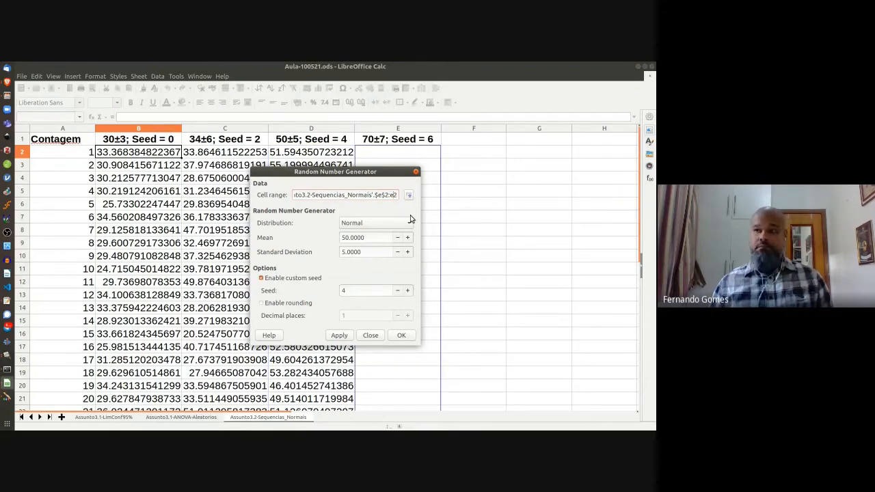
# Step: Generate the fourth normal sequence in E2:E23 with mean 70, standard deviation 7 and seed 6, and finish the generator
pyautogui.tripleClick(371, 238)
pyautogui.write('70')
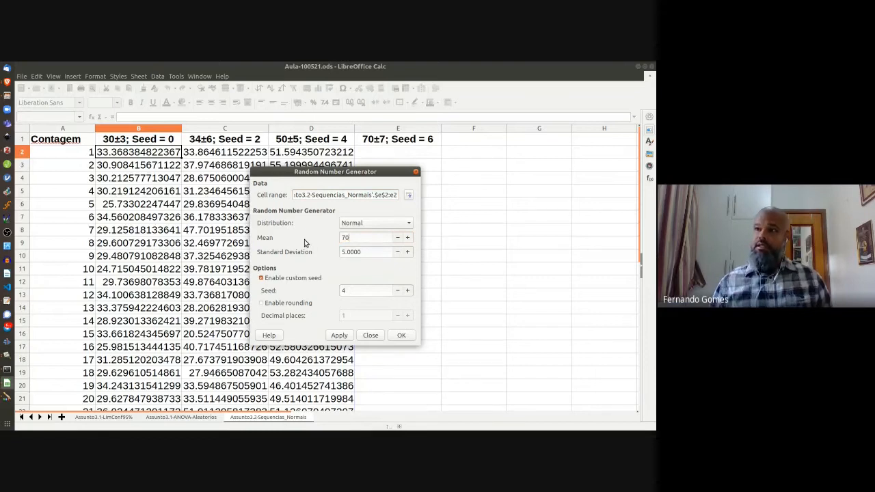
pyautogui.press('Tab')
pyautogui.write('7')
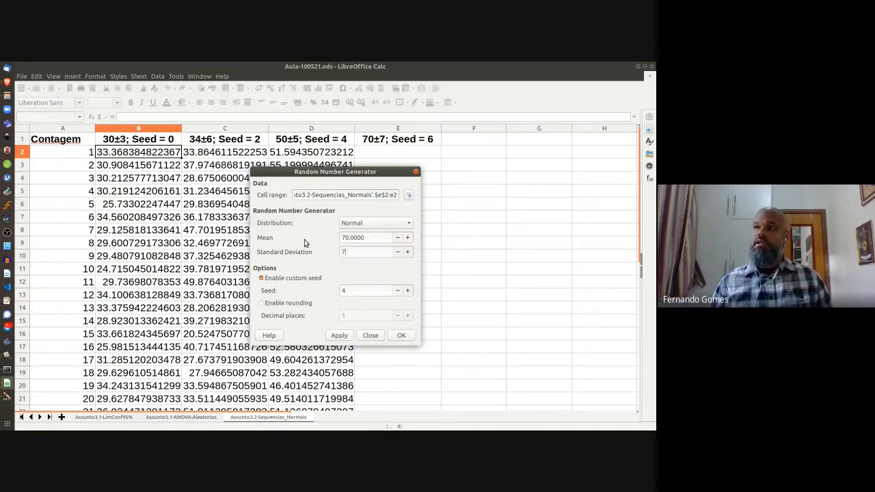
pyautogui.press('Tab')
pyautogui.press('Tab')
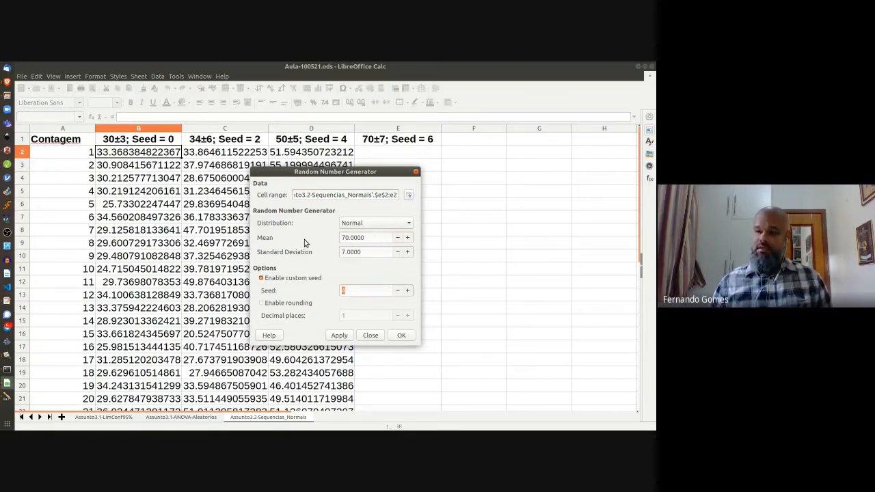
pyautogui.write('6')
pyautogui.click(341, 336)
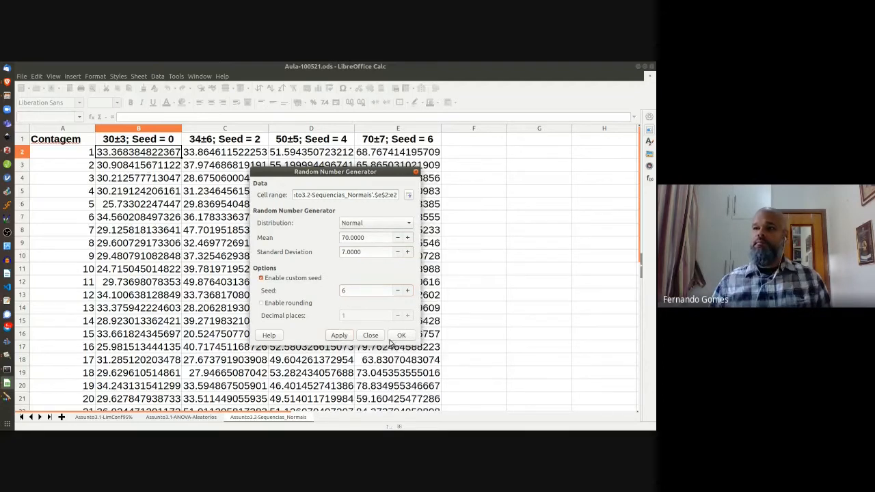
pyautogui.click(400, 336)
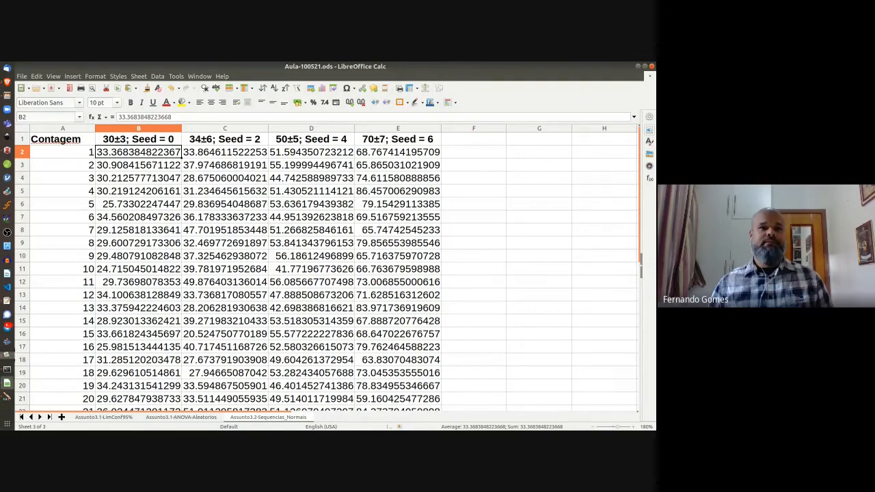
# Step: Consult the assignment image for item 3.2, and switch to QtiPlot with its Results Log closed
pyautogui.click(7, 355)
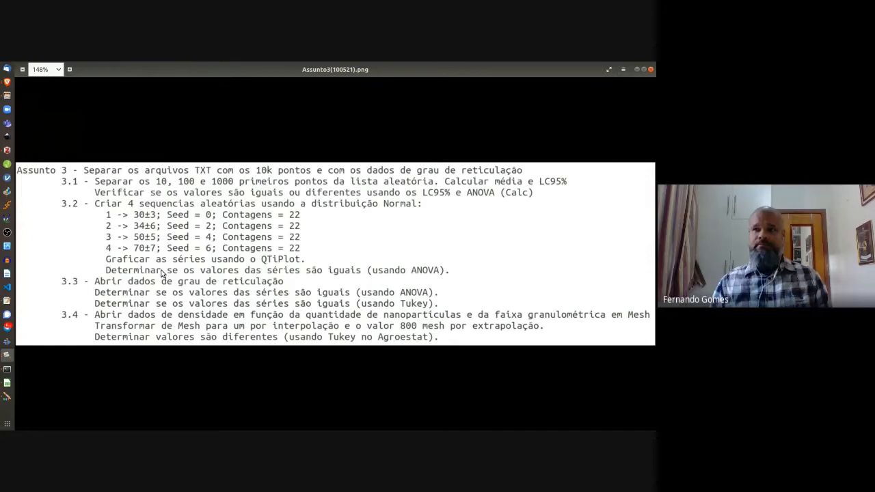
pyautogui.hotkey('alt', 'Tab')
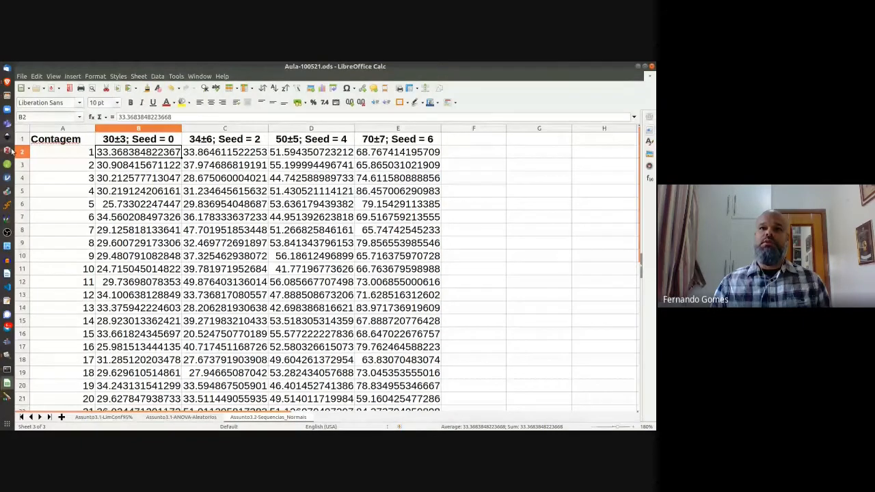
pyautogui.click(6, 192)
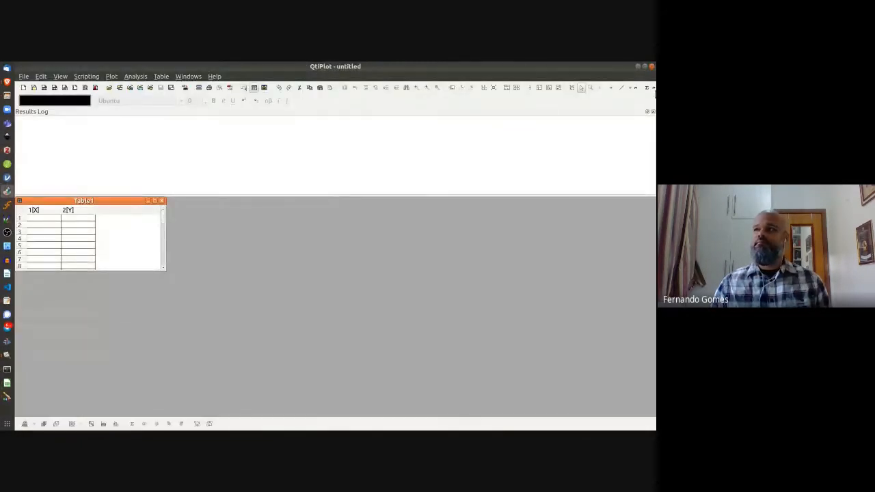
pyautogui.click(652, 111)
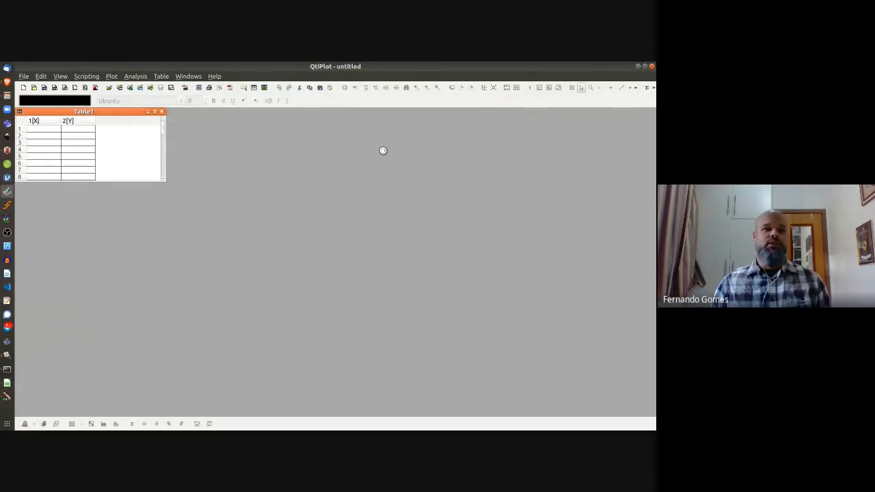
# Step: Copy A1:E23 from the Calc sheet into QtiPlot's Table1, using the first clipboard line as column names
pyautogui.hotkey('alt', 'Tab')
pyautogui.click(81, 143)
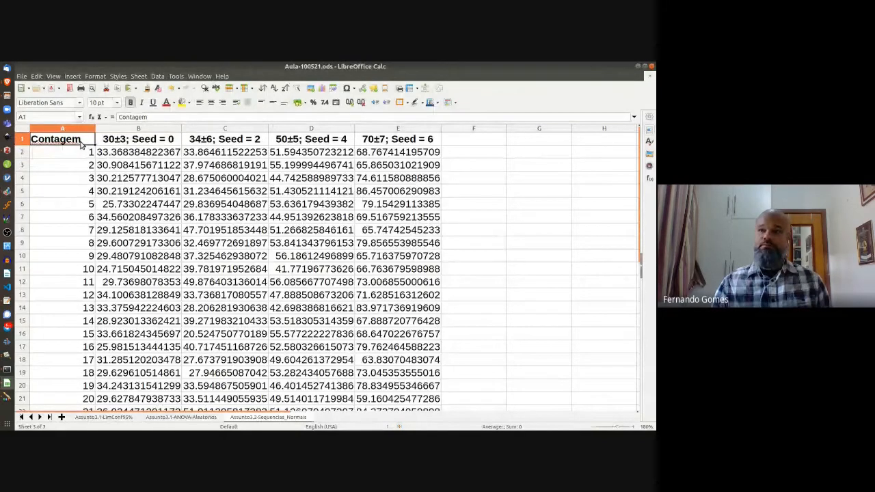
pyautogui.hotkey('ctrl', 'shift', 'End')
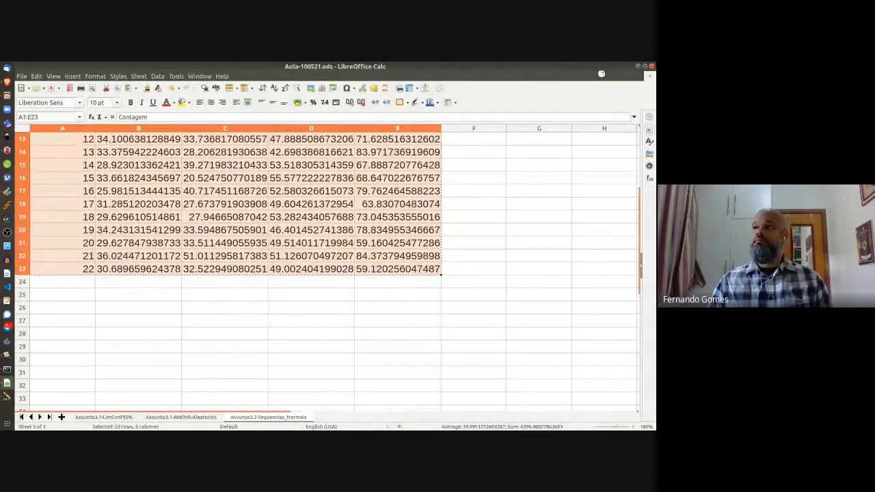
pyautogui.hotkey('alt', 'Tab')
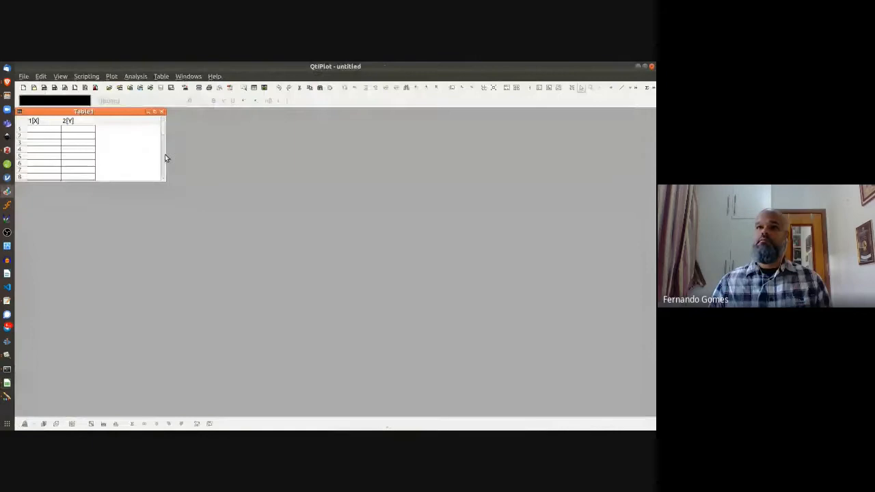
pyautogui.click(43, 132)
pyautogui.hotkey('ctrl', 'v')
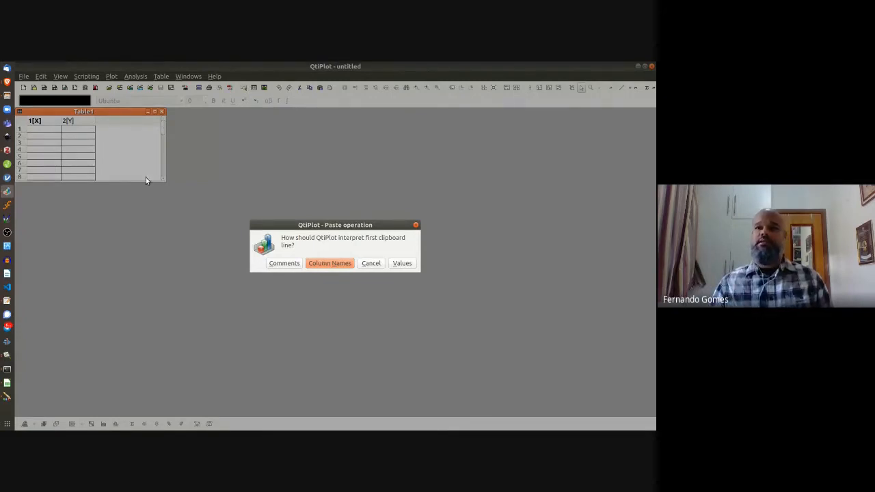
pyautogui.click(327, 263)
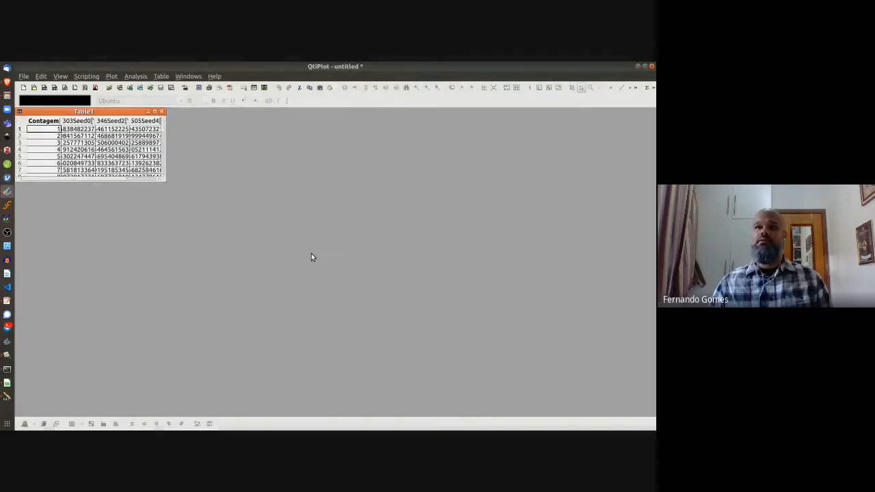
# Step: Widen the Table1 window until all five columns fit, and check the column options of 303Seed0
pyautogui.moveTo(166, 145); pyautogui.dragTo(264, 152)
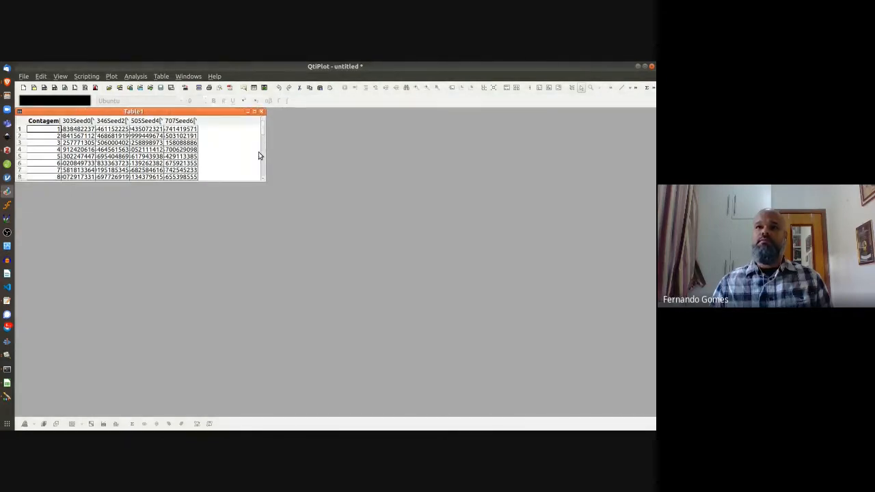
pyautogui.click(80, 122)
pyautogui.doubleClick(80, 123)
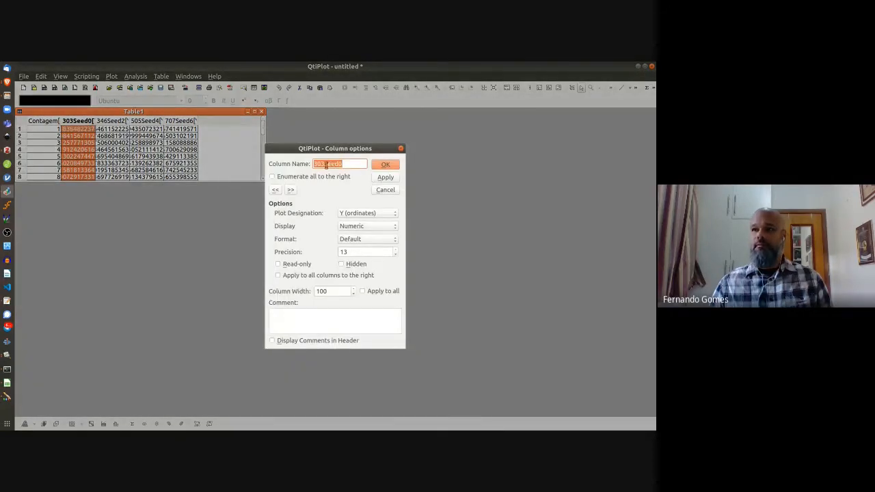
pyautogui.click(337, 165)
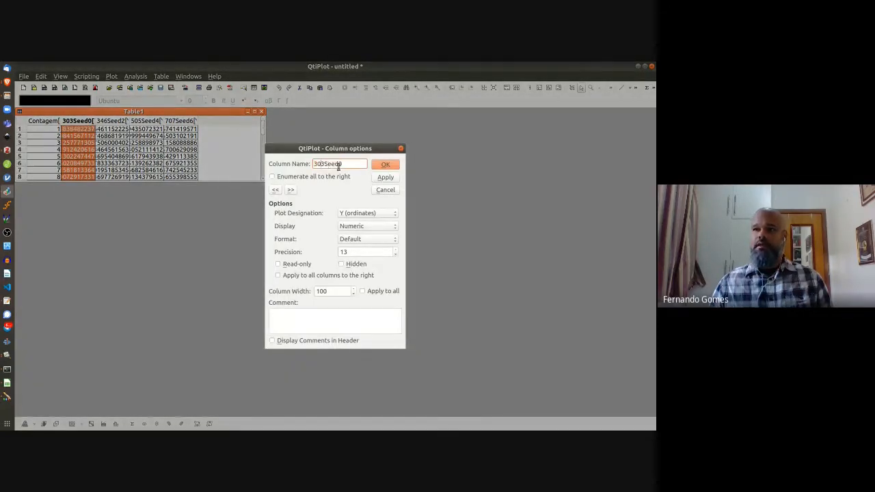
pyautogui.click(385, 167)
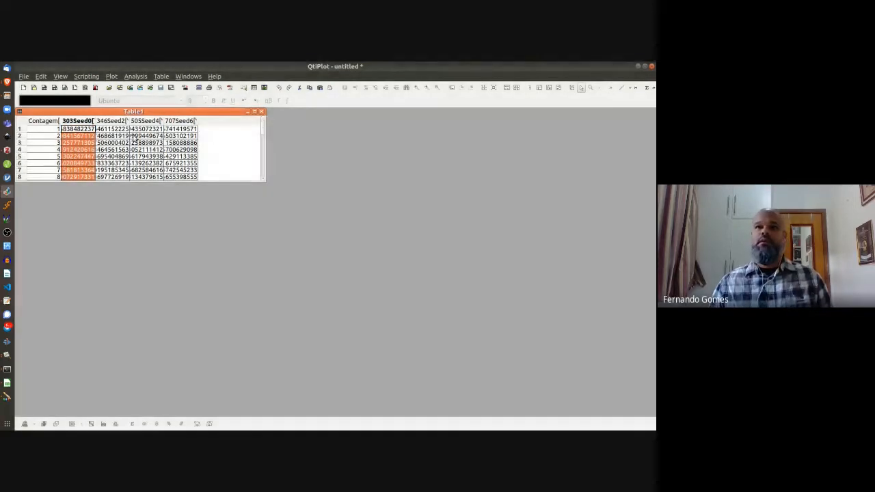
# Step: Maximize the Table1 window and widen its columns so the headers from Contagem to 707Seed6 can be read in full
pyautogui.keyDown('shift'); pyautogui.click(167, 123); pyautogui.keyUp('shift')
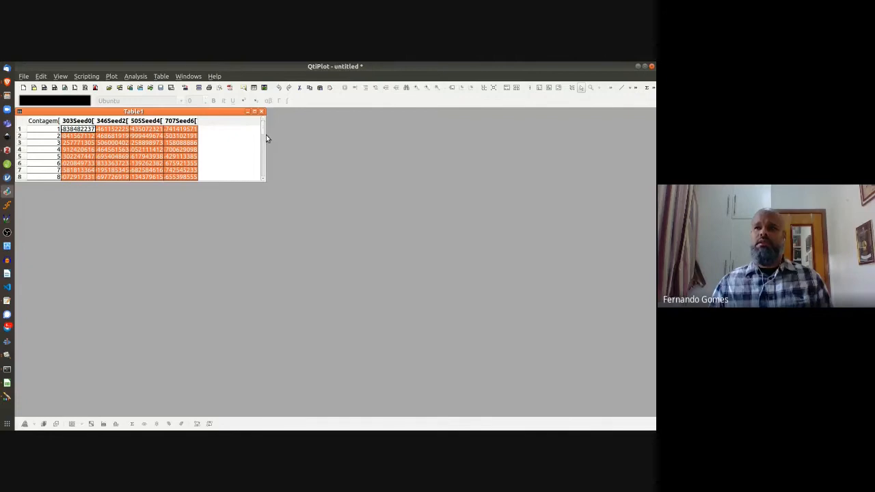
pyautogui.click(255, 111)
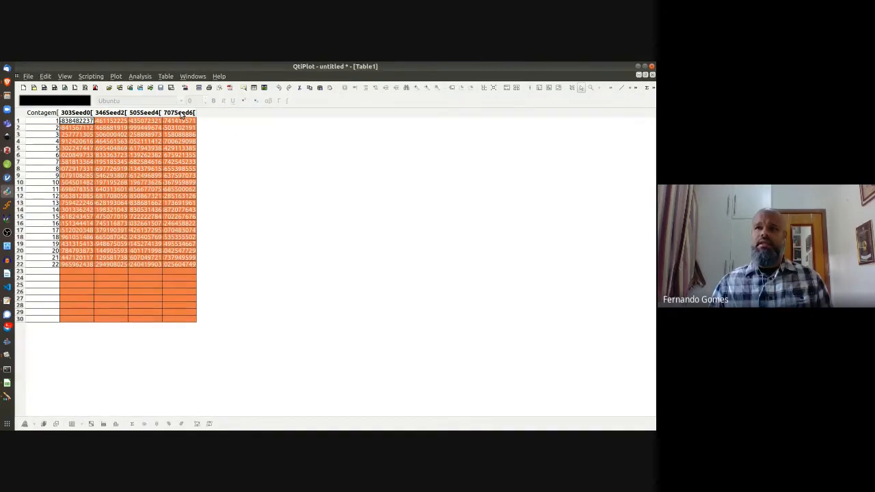
pyautogui.click(74, 113)
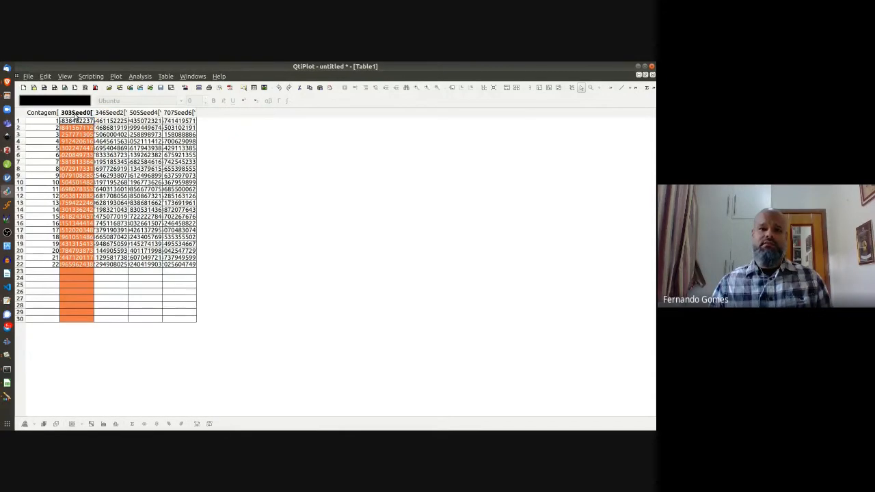
pyautogui.doubleClick(75, 115)
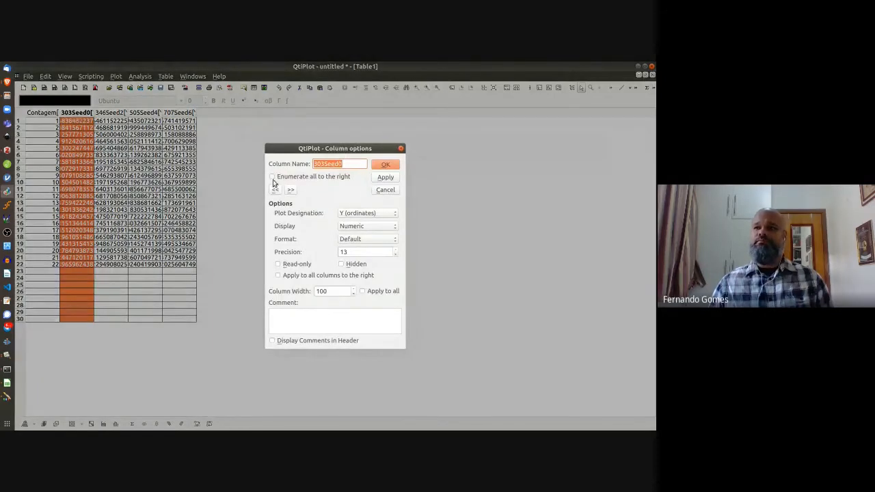
pyautogui.press('Escape')
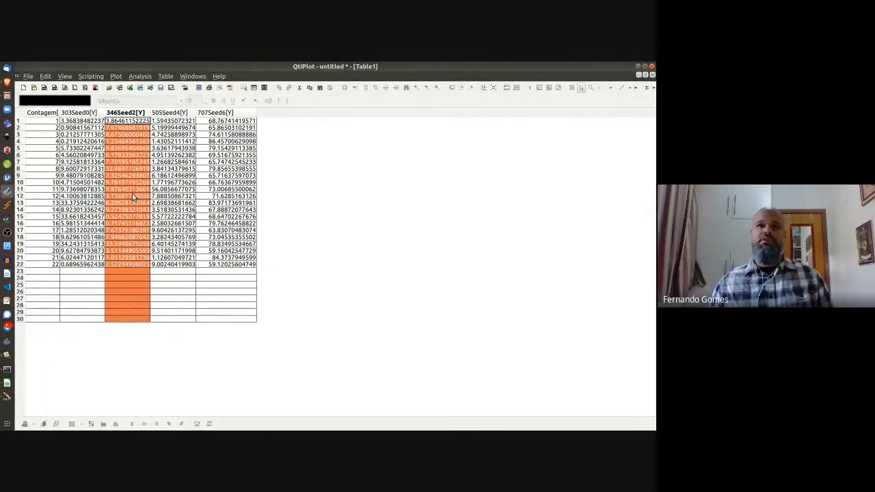
pyautogui.click(62, 112)
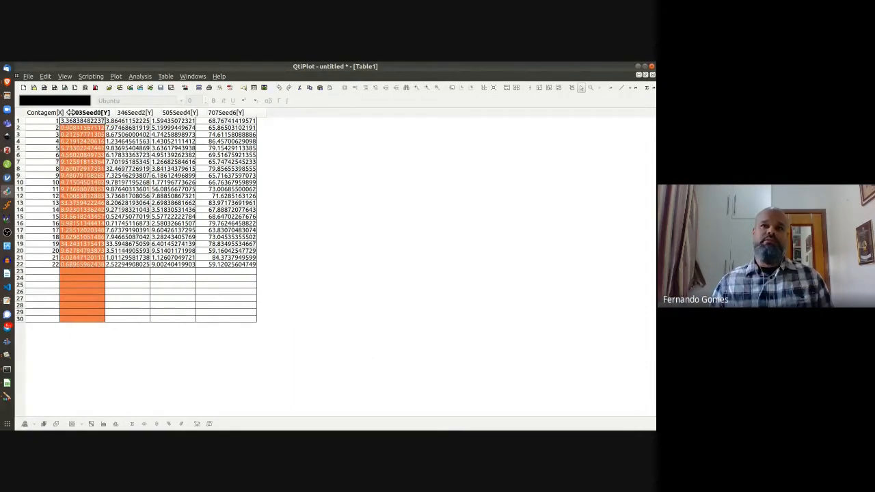
pyautogui.moveTo(60, 113); pyautogui.dragTo(70, 113)
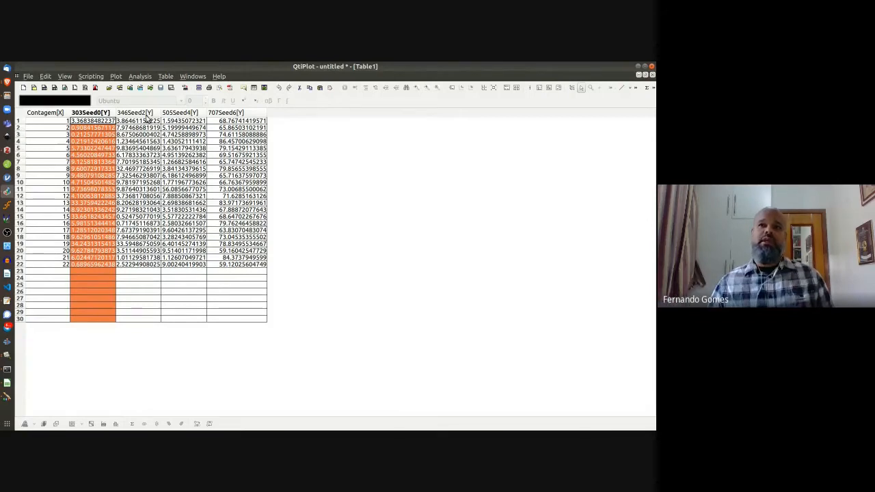
# Step: Review the axis designations that can be assigned to the 346Seed2 column, leaving it as Y
pyautogui.click(146, 114)
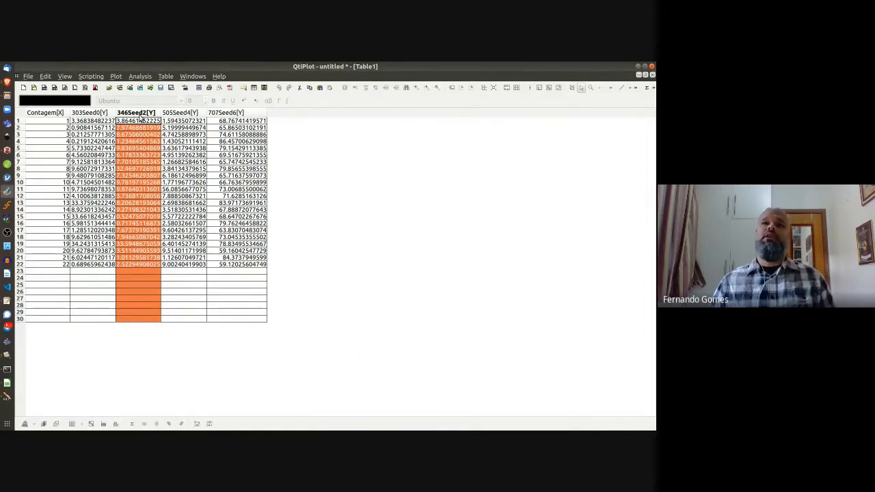
pyautogui.rightClick(141, 119)
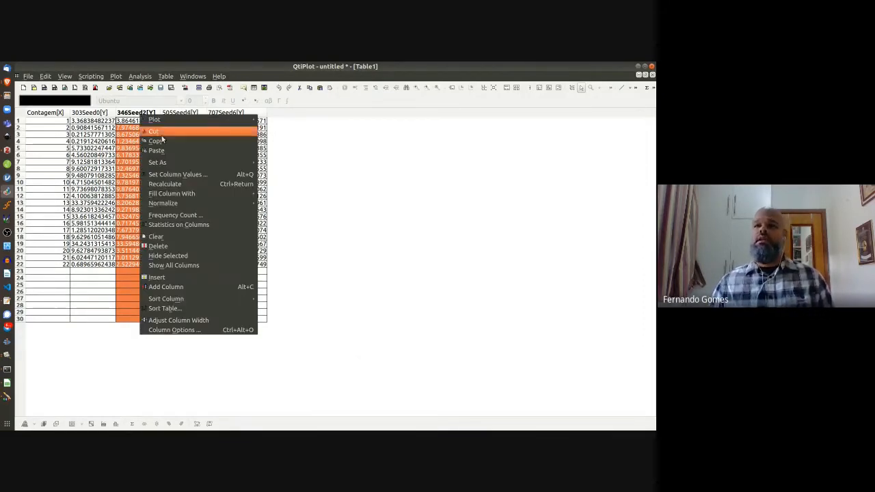
pyautogui.moveTo(171, 164)
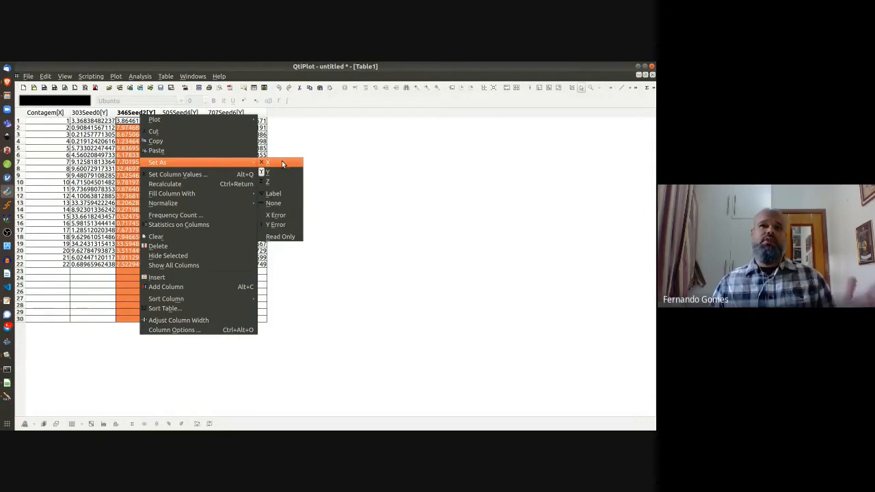
pyautogui.click(338, 149)
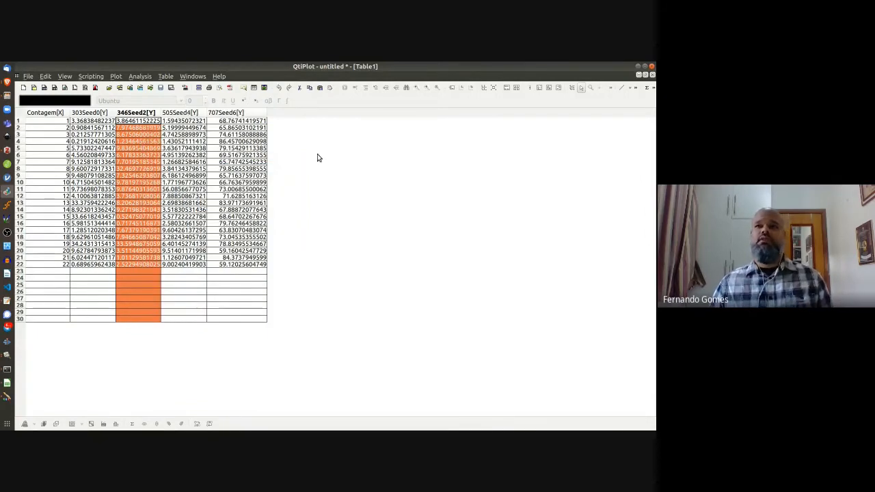
pyautogui.click(318, 157)
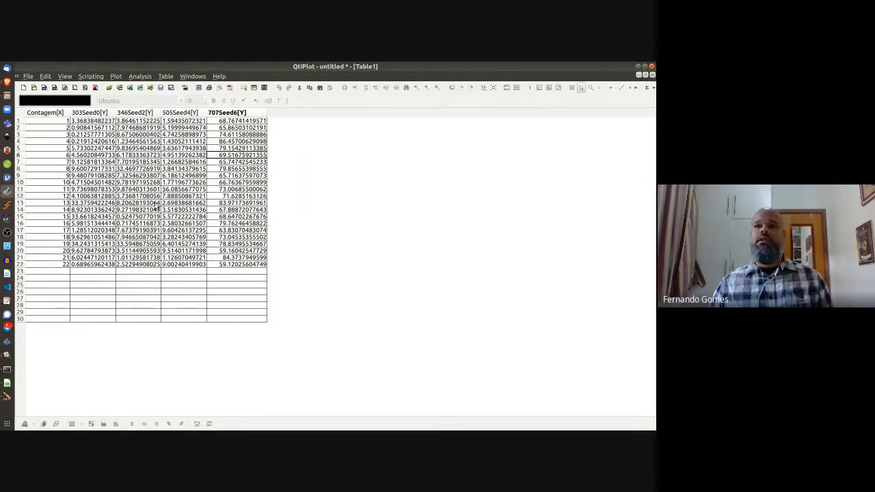
# Step: Create a scatter plot from columns 303Seed0 through 707Seed6 and maximize the graph window
pyautogui.click(60, 113)
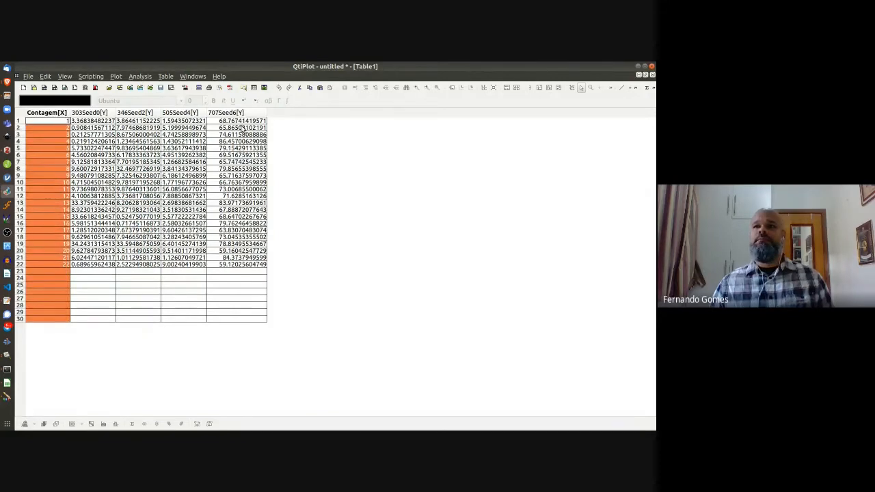
pyautogui.click(103, 113)
pyautogui.keyDown('shift'); pyautogui.click(222, 114); pyautogui.keyUp('shift')
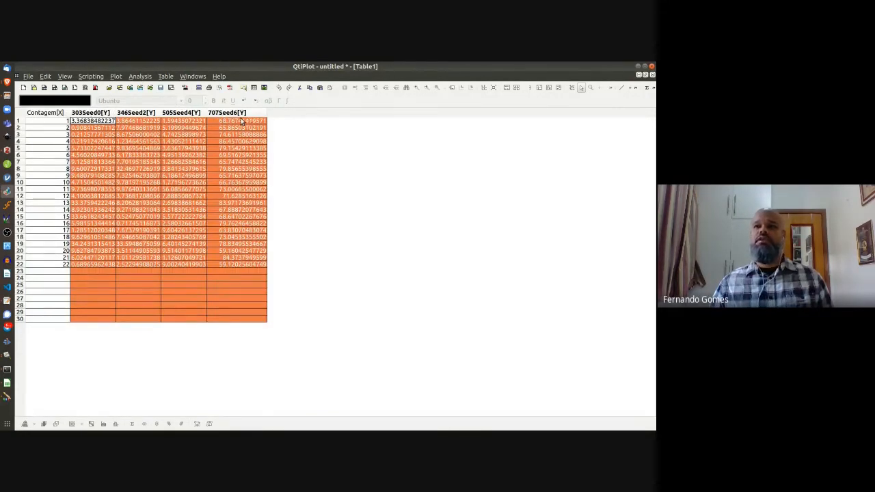
pyautogui.rightClick(182, 118)
pyautogui.moveTo(204, 123)
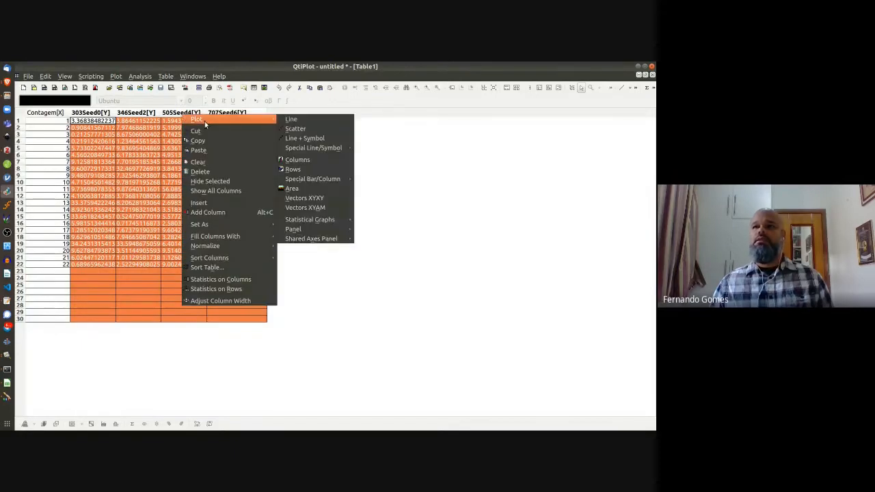
pyautogui.click(291, 129)
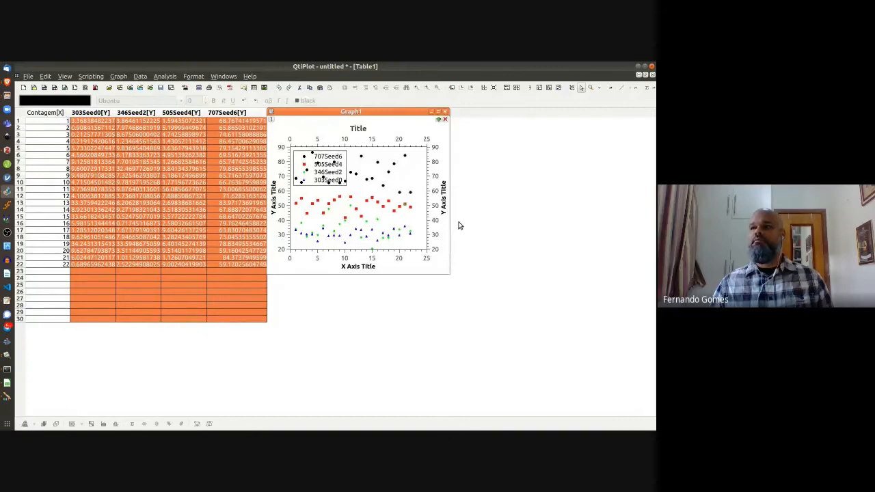
pyautogui.click(440, 112)
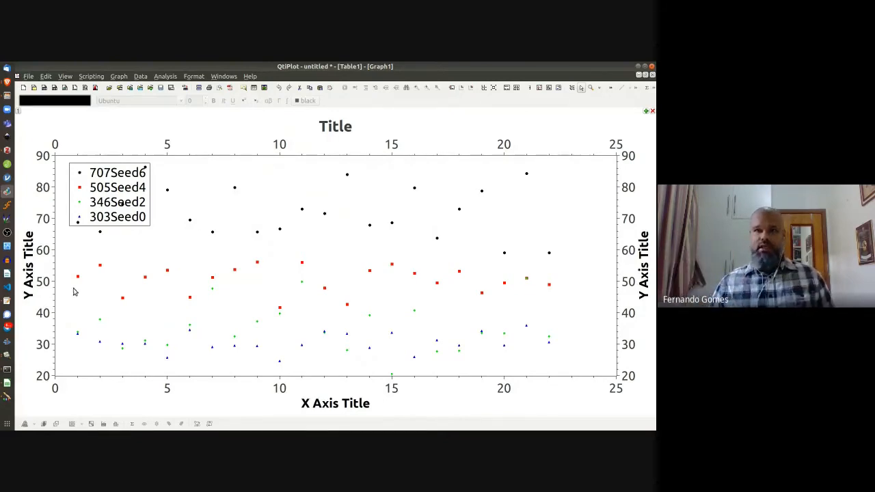
# Step: Change the left Y axis title to "Valores"
pyautogui.doubleClick(28, 280)
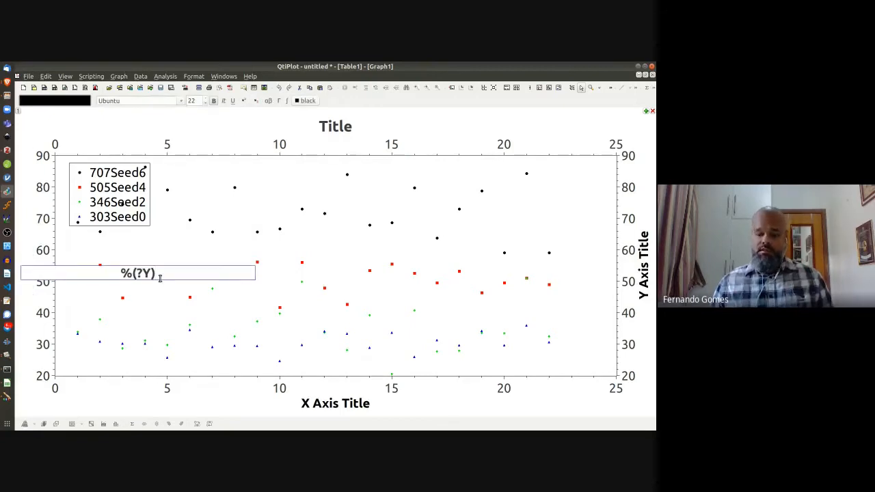
pyautogui.hotkey('ctrl', 'a')
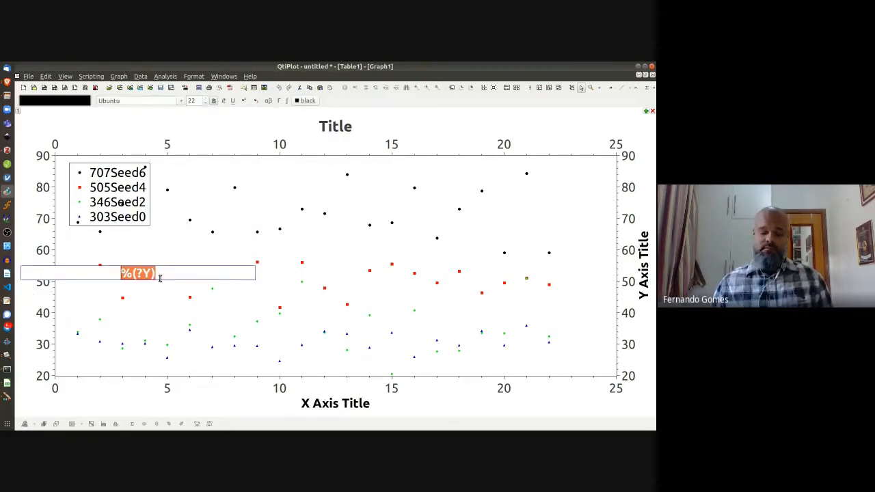
pyautogui.write('valores')
pyautogui.hotkey('ctrl', 'a')
pyautogui.press('BackSpace')
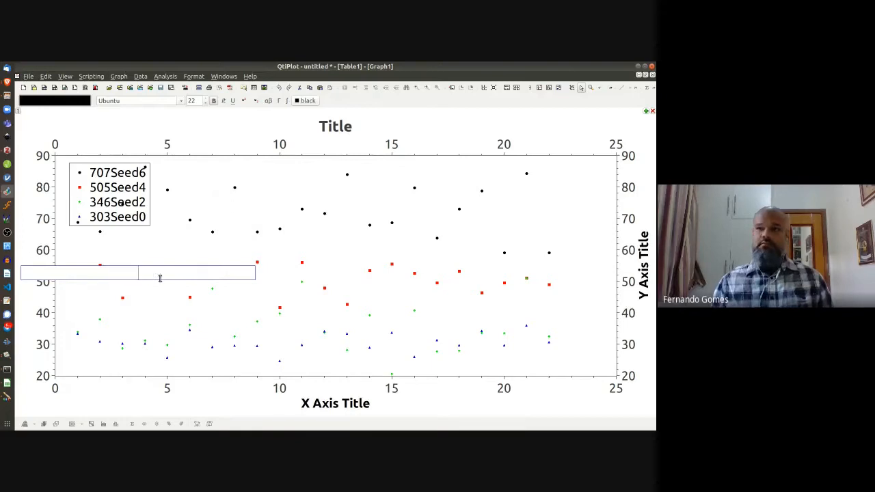
pyautogui.write('Valores')
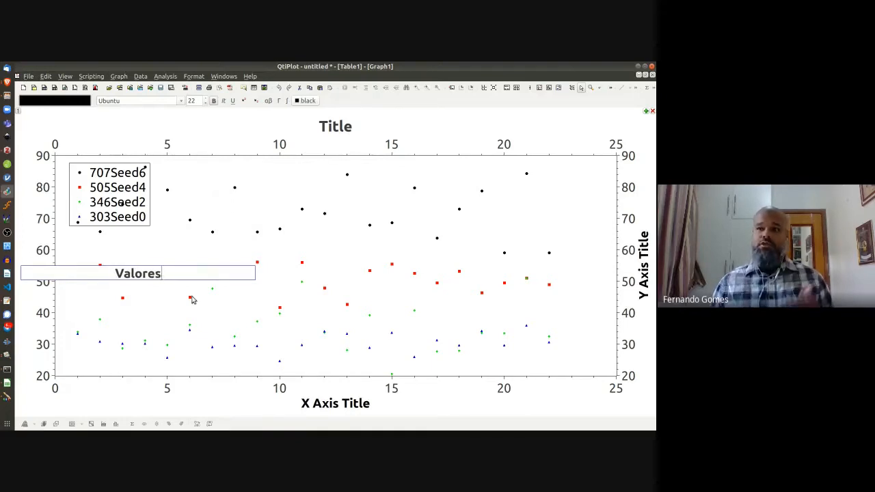
# Step: Change the bottom X axis title to "Contagens"
pyautogui.click(335, 406)
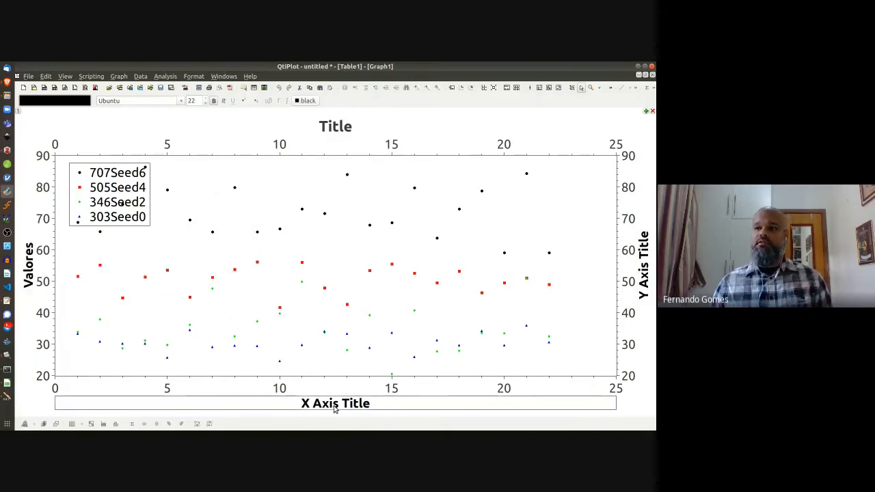
pyautogui.moveTo(367, 402); pyautogui.dragTo(273, 411)
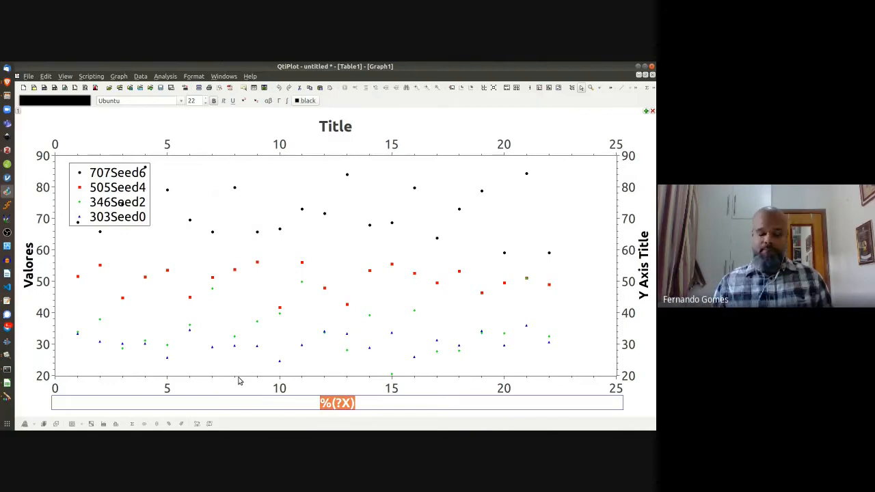
pyautogui.write('Contagen')
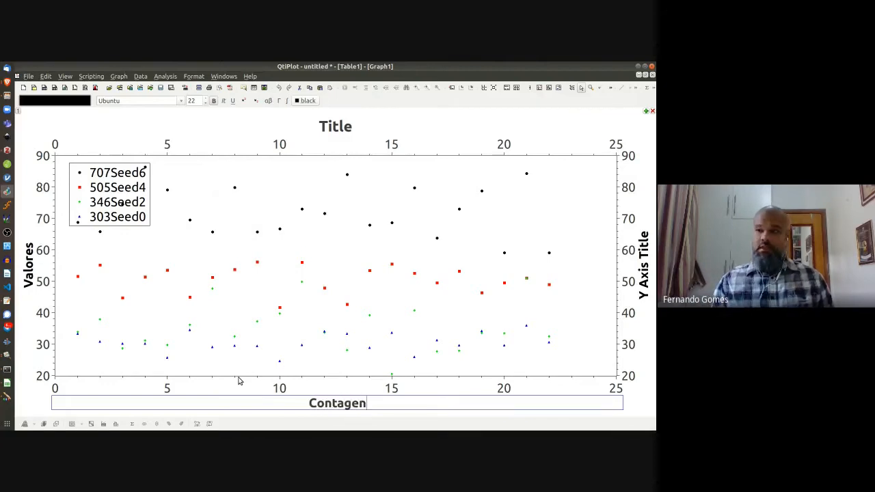
pyautogui.write('s')
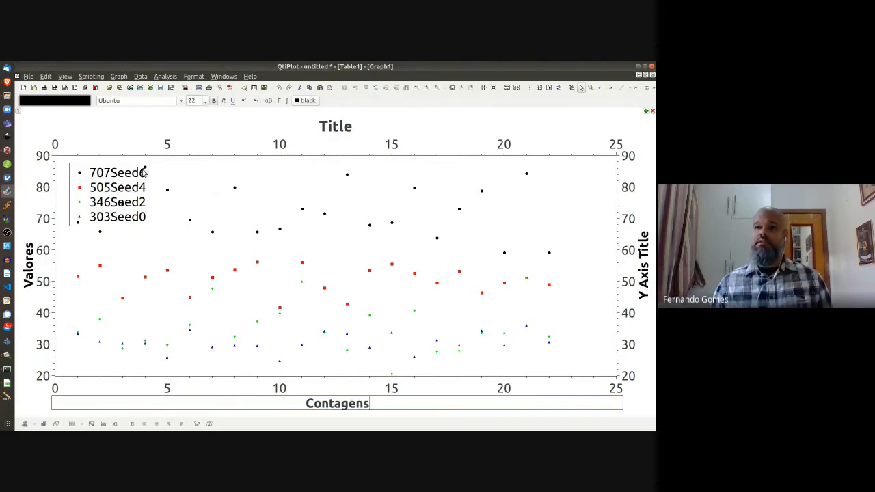
# Step: Clear the graph's main title and the title of the right Y axis
pyautogui.click(331, 130)
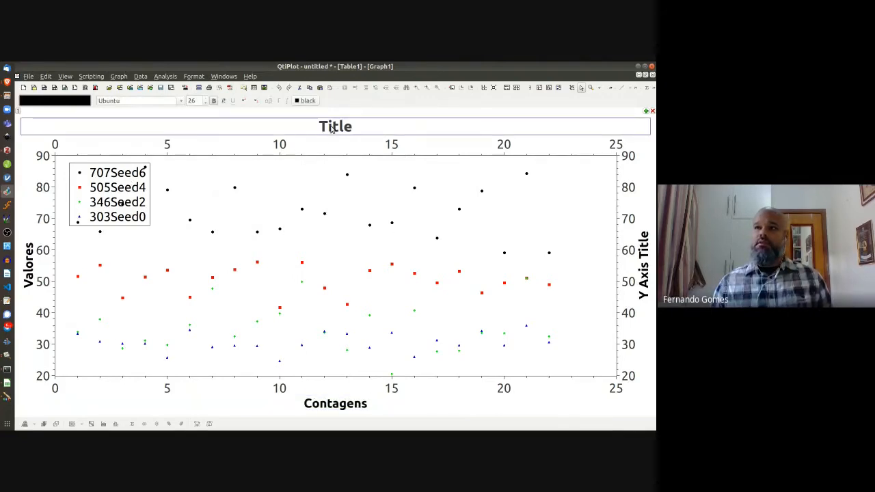
pyautogui.doubleClick(342, 136)
pyautogui.press('BackSpace')
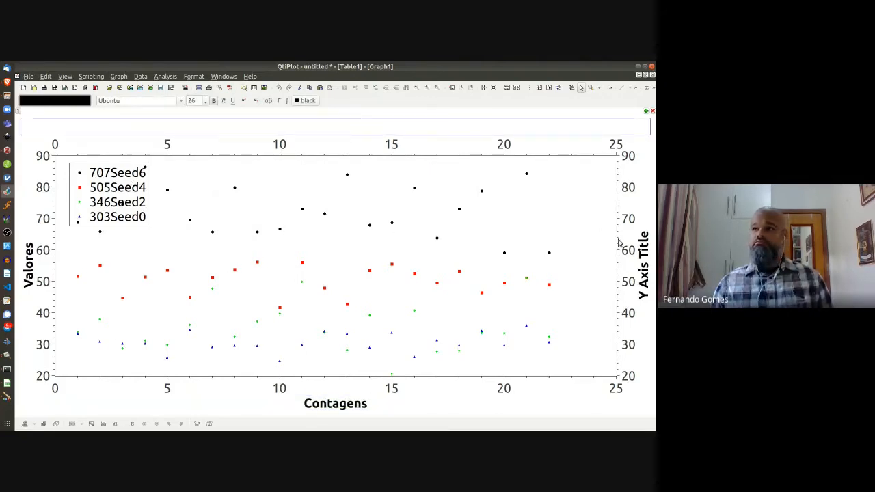
pyautogui.doubleClick(644, 255)
pyautogui.hotkey('ctrl', 'a')
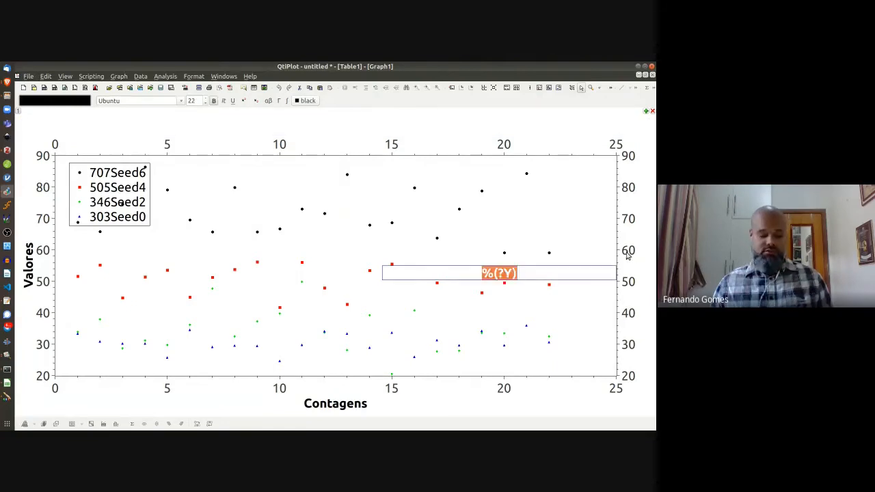
pyautogui.press('BackSpace')
# Step: Hide the right Y axis labels and set that axis's major and minor ticks to None
pyautogui.click(630, 192)
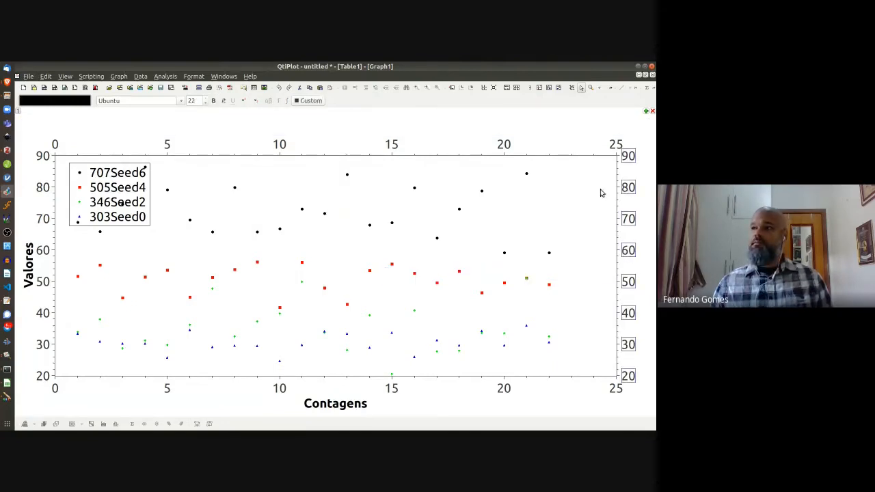
pyautogui.doubleClick(601, 193)
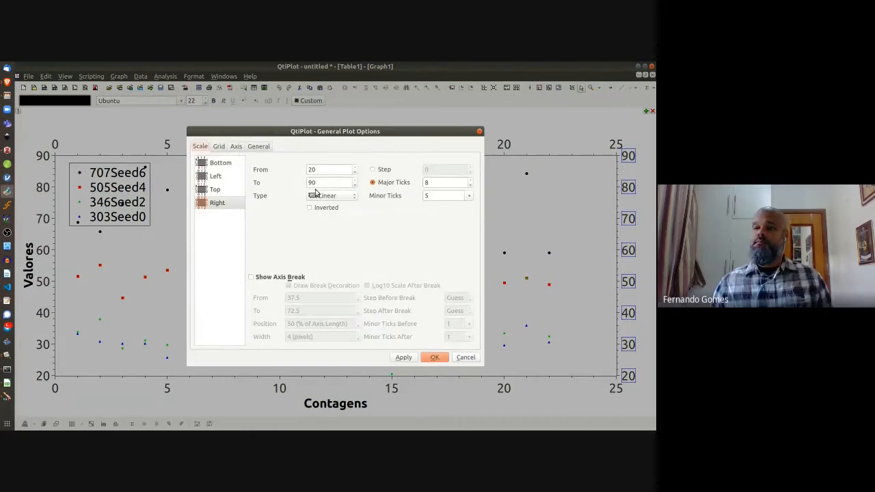
pyautogui.click(237, 147)
pyautogui.click(359, 224)
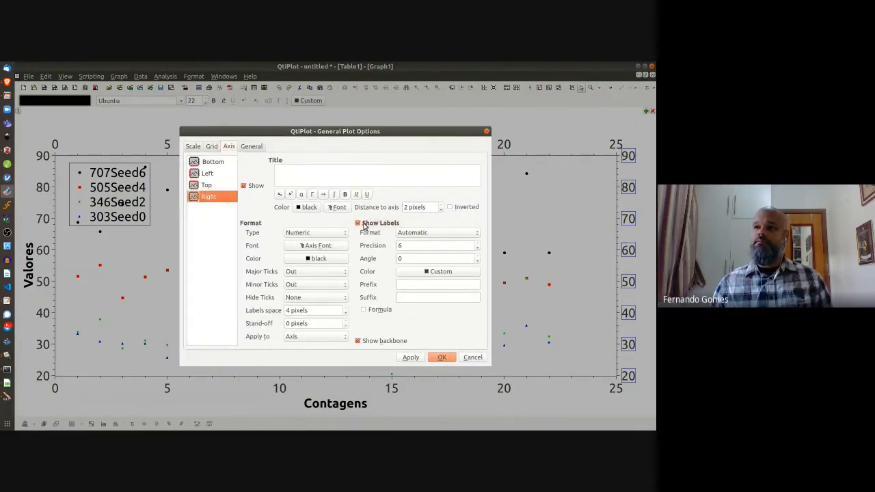
pyautogui.click(305, 275)
pyautogui.click(305, 264)
pyautogui.click(301, 284)
pyautogui.click(299, 272)
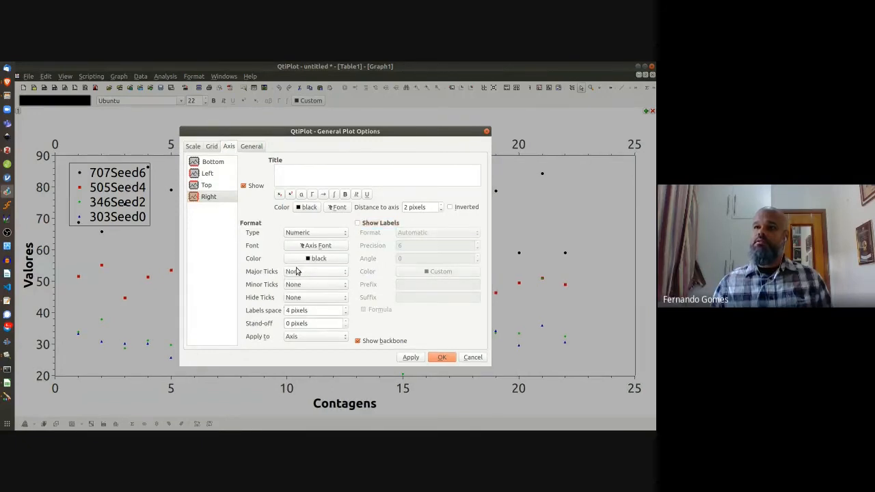
# Step: Hide the top X axis labels, set its major and minor ticks to None, and apply the axis options
pyautogui.click(203, 186)
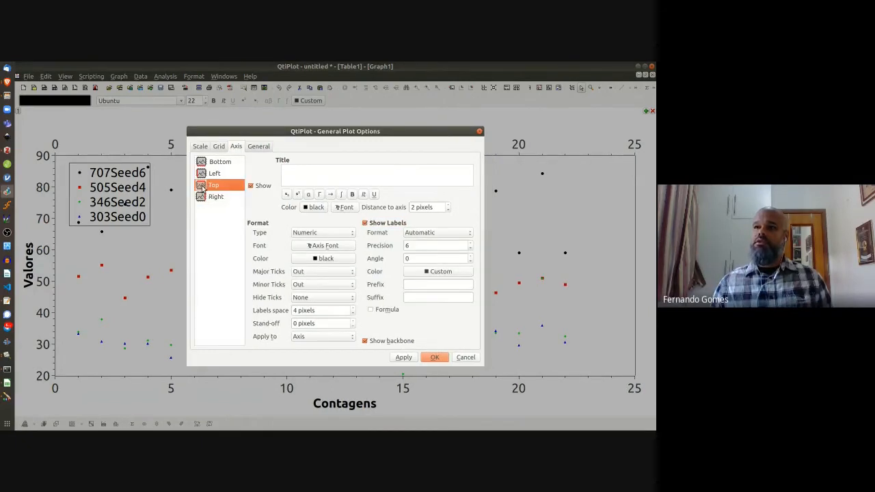
pyautogui.click(380, 225)
pyautogui.click(325, 272)
pyautogui.click(326, 264)
pyautogui.click(324, 284)
pyautogui.click(324, 275)
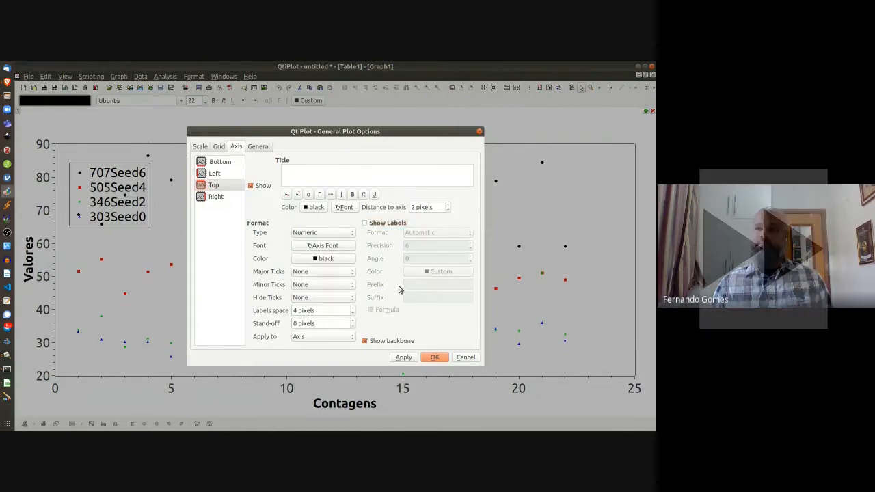
pyautogui.click(435, 357)
# Step: Move the legend into the plot's upper-right corner and set the "Valores" and "Contagens" axis titles to font size 30
pyautogui.moveTo(135, 201); pyautogui.dragTo(620, 183)
pyautogui.click(29, 260)
pyautogui.click(206, 99)
pyautogui.click(206, 99)
pyautogui.click(345, 404)
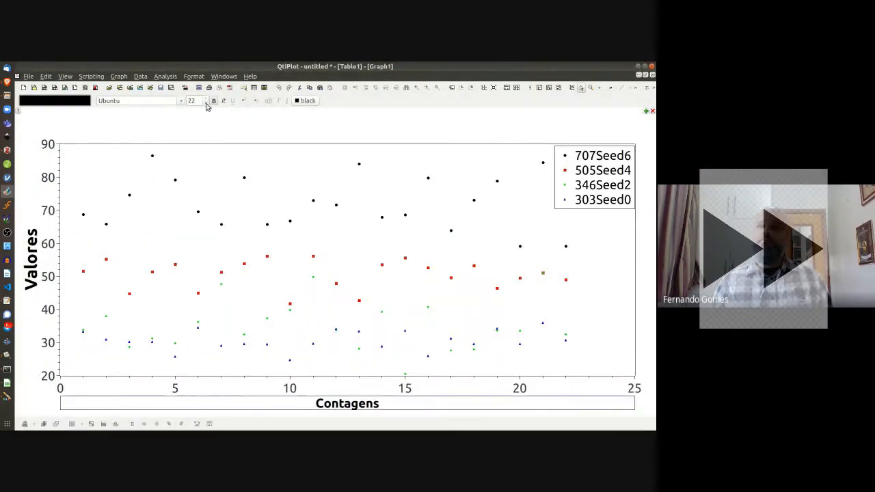
pyautogui.click(206, 100)
pyautogui.click(370, 129)
pyautogui.click(206, 99)
pyautogui.click(41, 410)
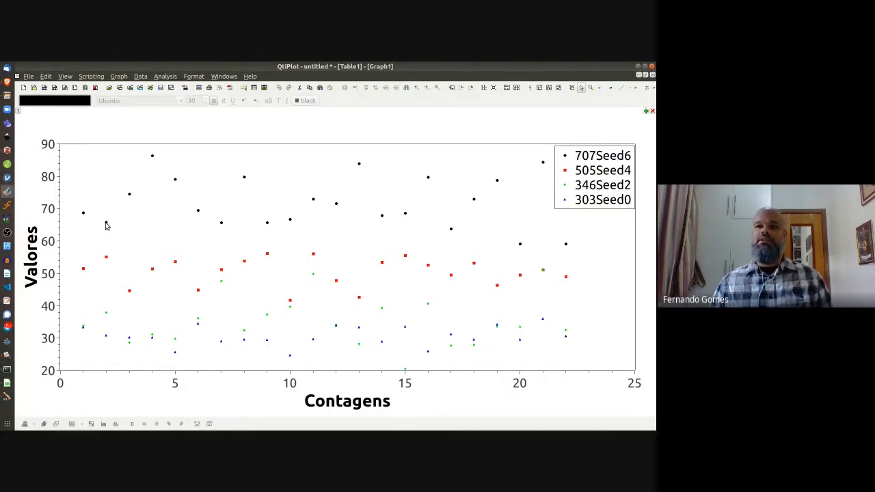
# Step: Change the plot type of all four curves, 707Seed6, 505Seed4, 346Seed2 and 303Seed0, to Line + Symbol
pyautogui.doubleClick(106, 225)
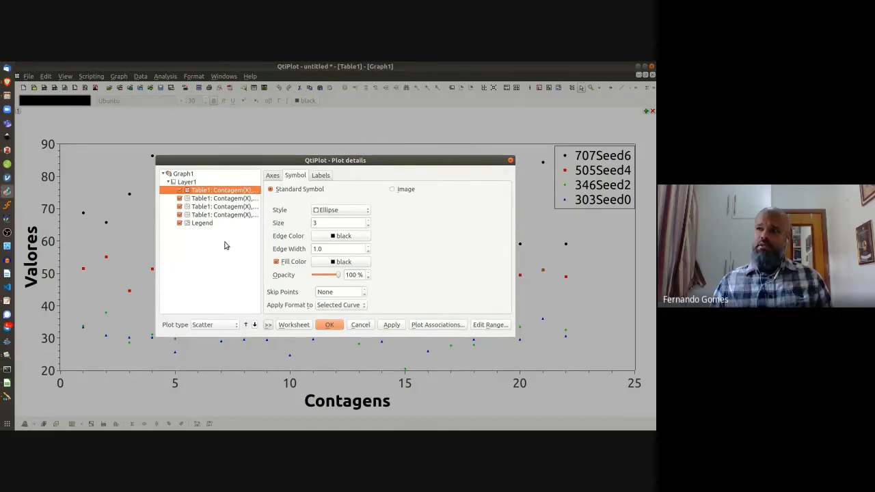
pyautogui.click(213, 328)
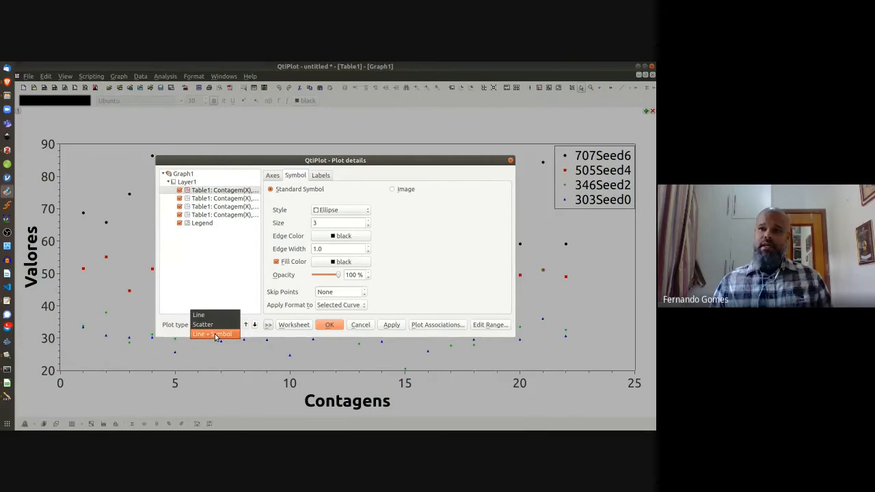
pyautogui.click(214, 334)
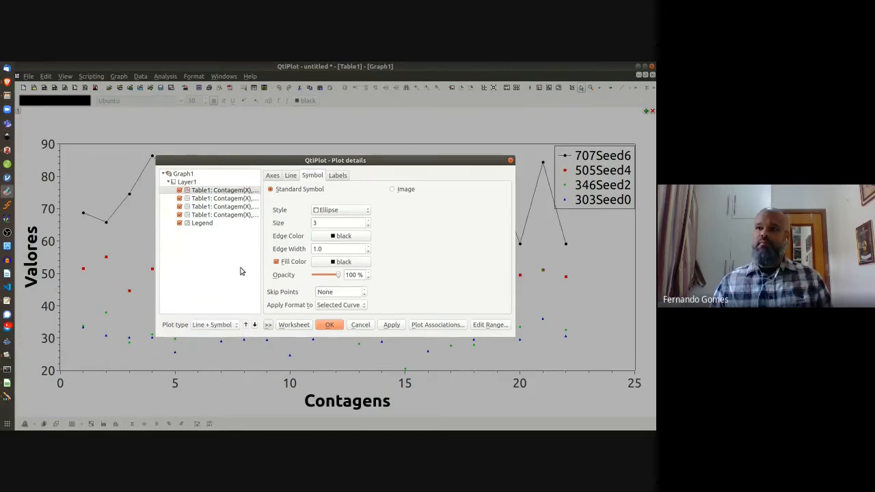
pyautogui.click(223, 198)
pyautogui.click(221, 327)
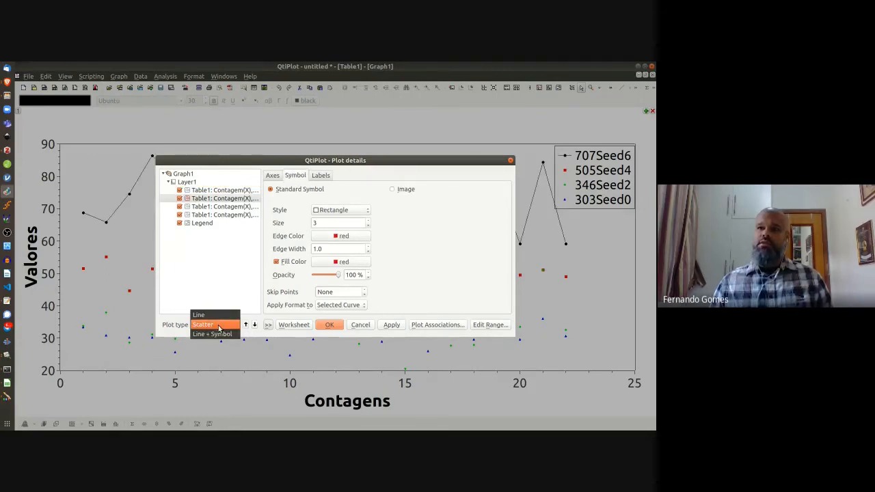
pyautogui.click(216, 334)
pyautogui.click(217, 207)
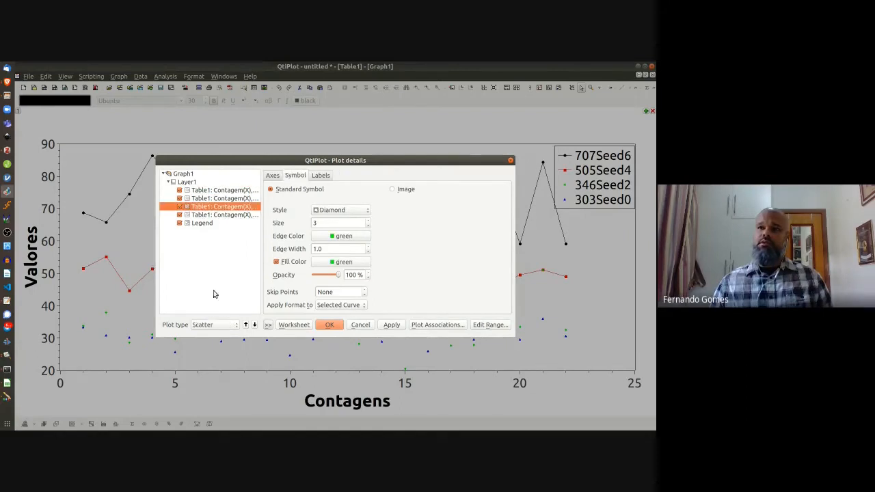
pyautogui.click(213, 325)
pyautogui.click(213, 337)
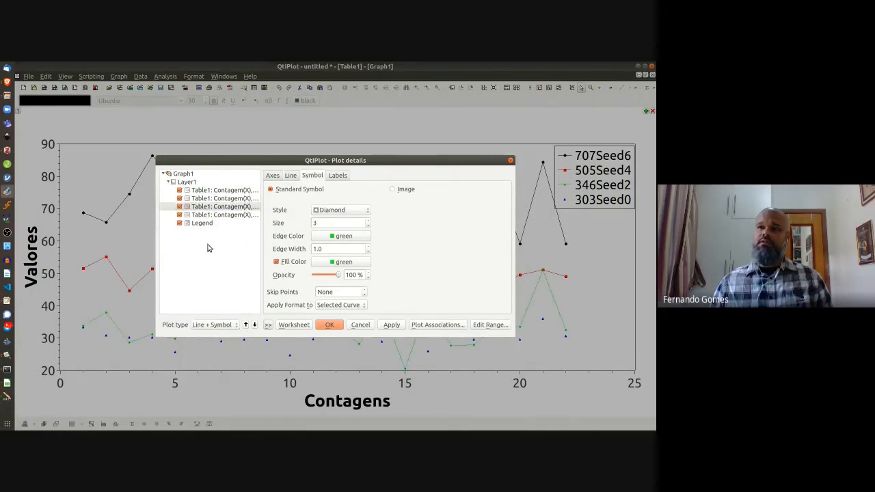
pyautogui.click(209, 215)
pyautogui.click(211, 323)
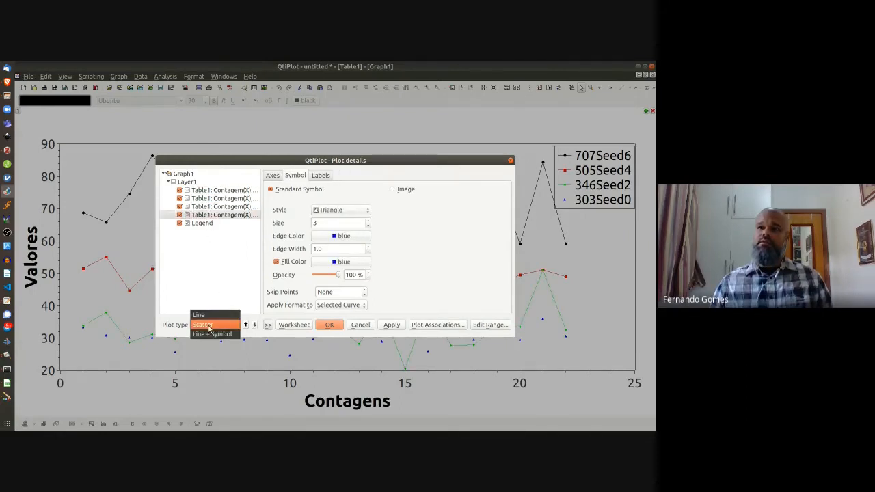
pyautogui.click(210, 336)
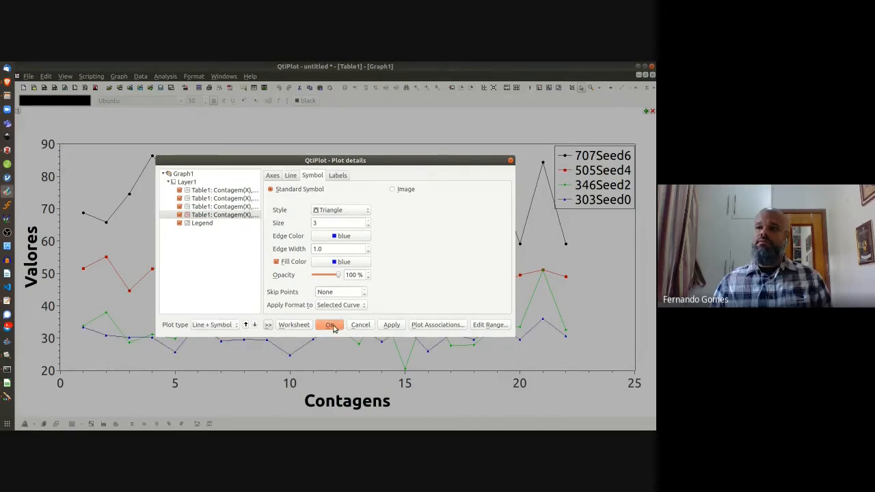
pyautogui.click(331, 325)
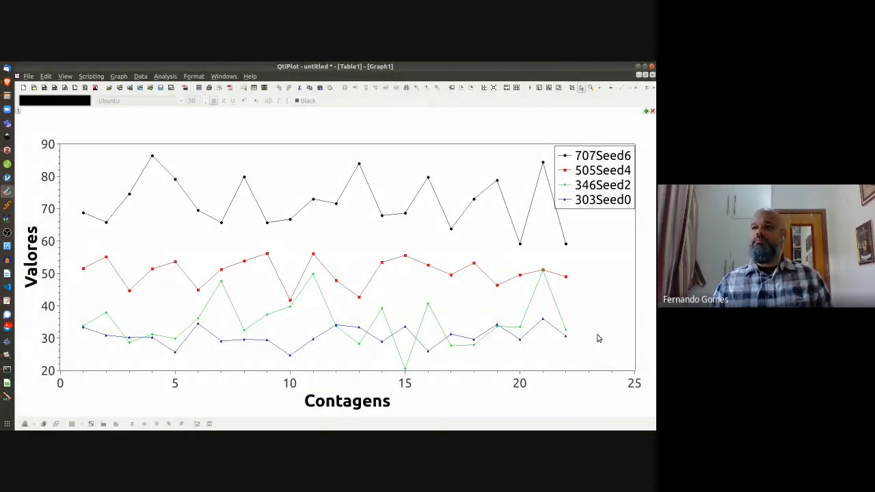
# Step: Open the line settings of the 707Seed6 curve in the plot details
pyautogui.doubleClick(118, 213)
pyautogui.click(229, 237)
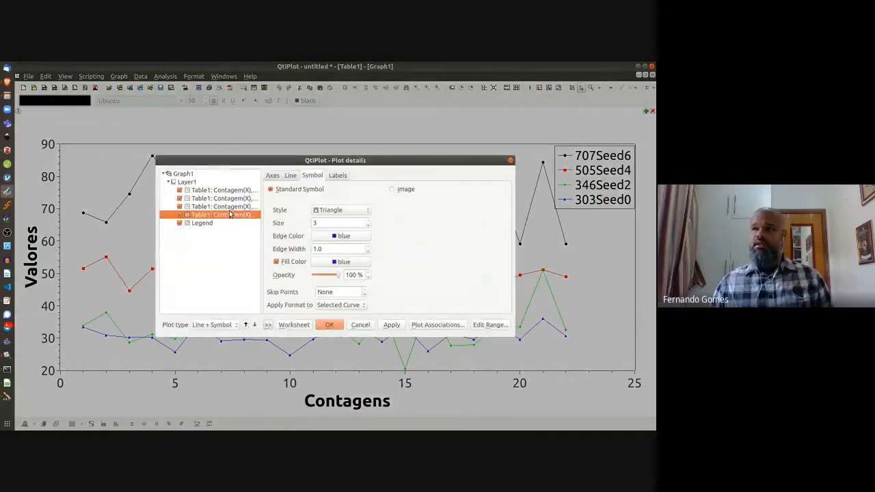
pyautogui.click(218, 195)
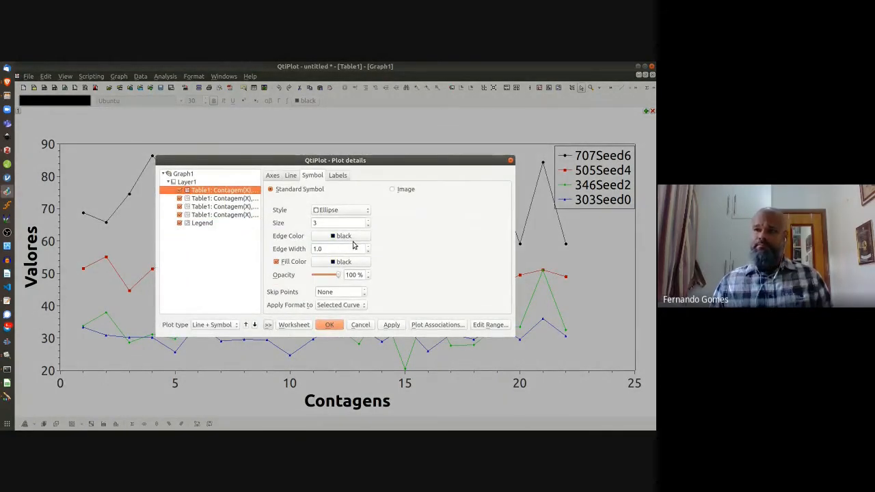
pyautogui.click(291, 175)
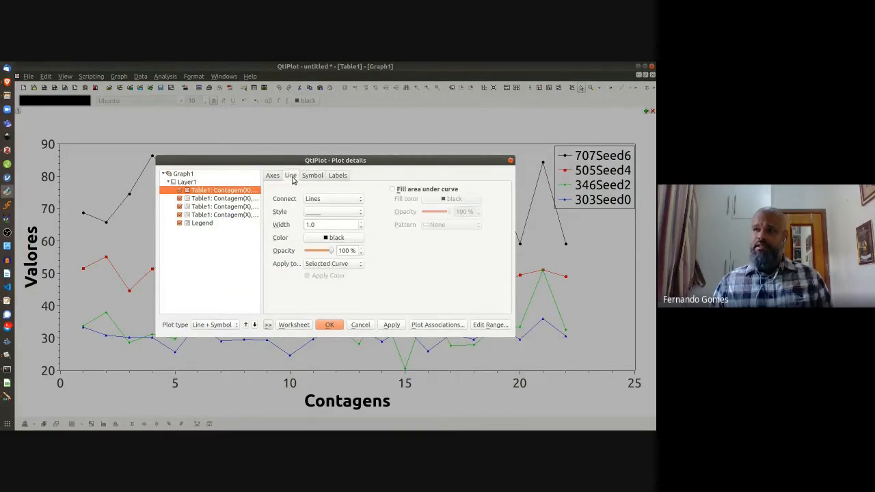
# Step: Set the line width of all four Contagem curves in the graph to 3.0 and close the plot details
pyautogui.doubleClick(328, 225)
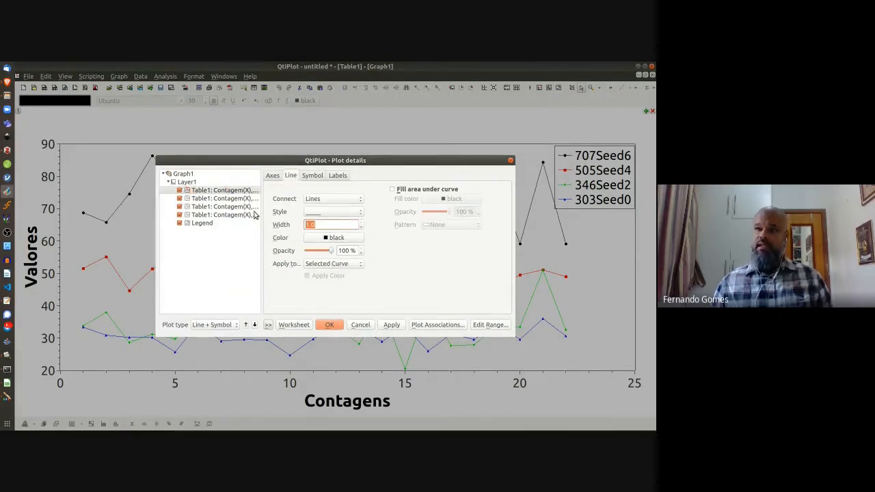
pyautogui.write('3')
pyautogui.click(391, 326)
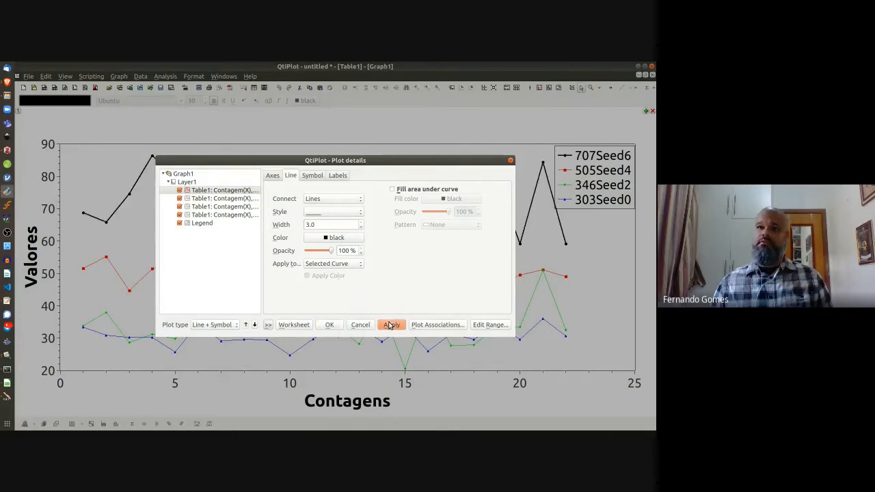
pyautogui.click(222, 198)
pyautogui.write('3')
pyautogui.click(391, 325)
pyautogui.click(223, 207)
pyautogui.click(391, 325)
pyautogui.click(223, 214)
pyautogui.click(391, 325)
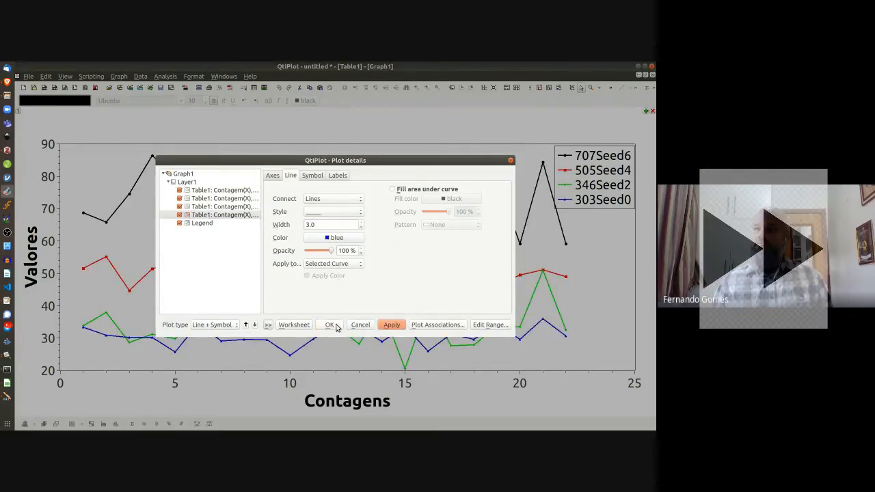
pyautogui.click(332, 325)
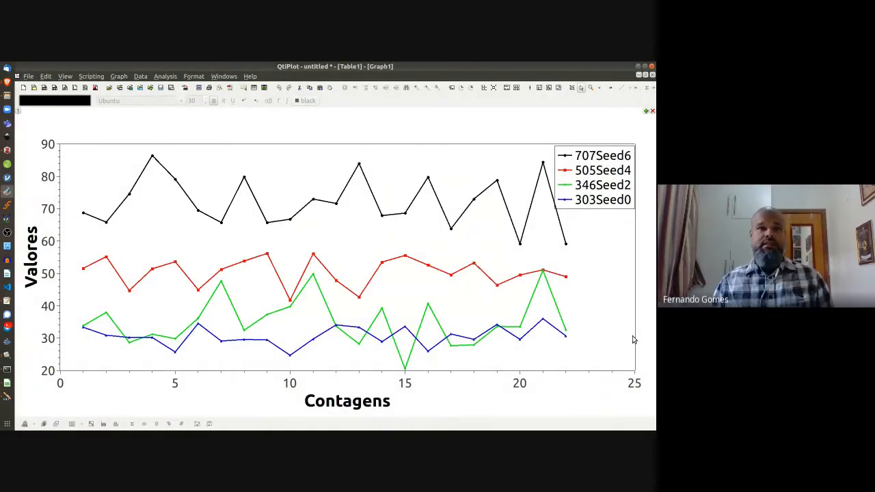
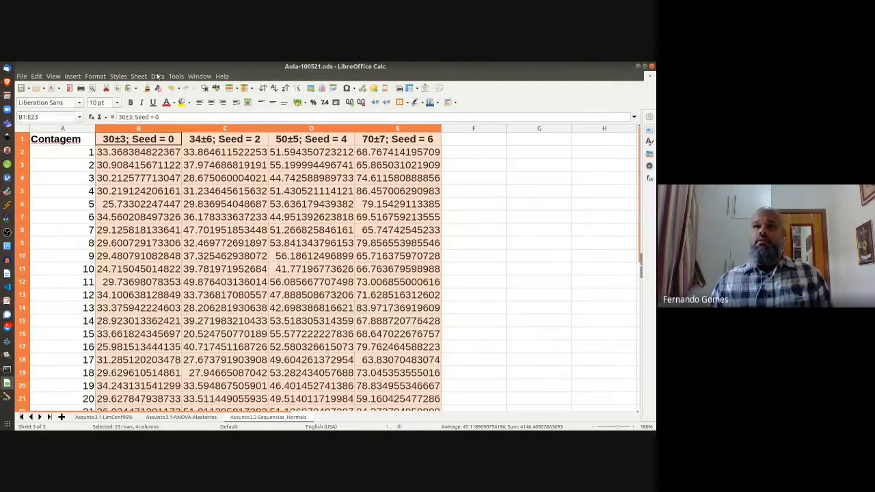
# Step: Run a single-factor ANOVA on B1:E23, grouped by columns with alpha 0.05, placing the results at F1
pyautogui.click(156, 75)
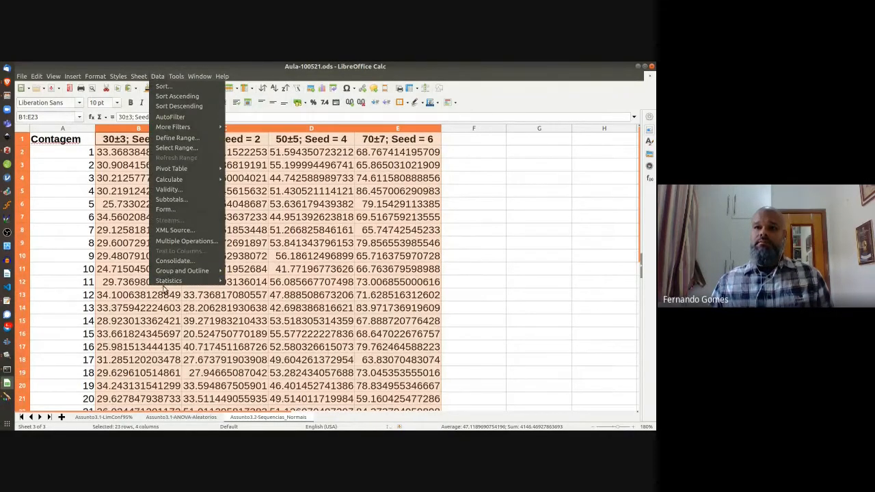
pyautogui.moveTo(169, 280)
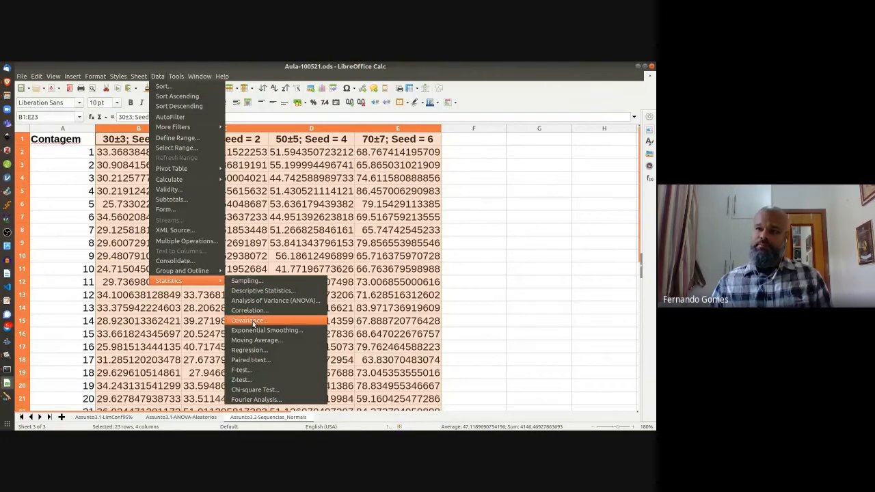
pyautogui.click(264, 301)
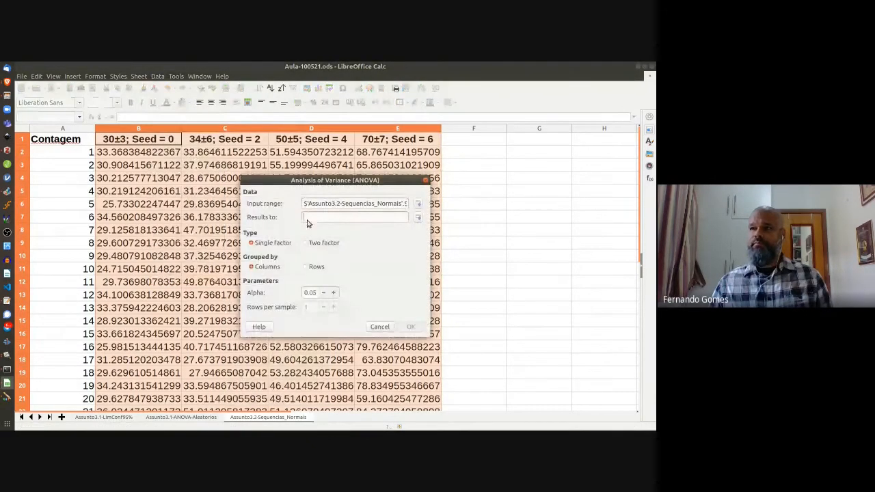
pyautogui.click(499, 143)
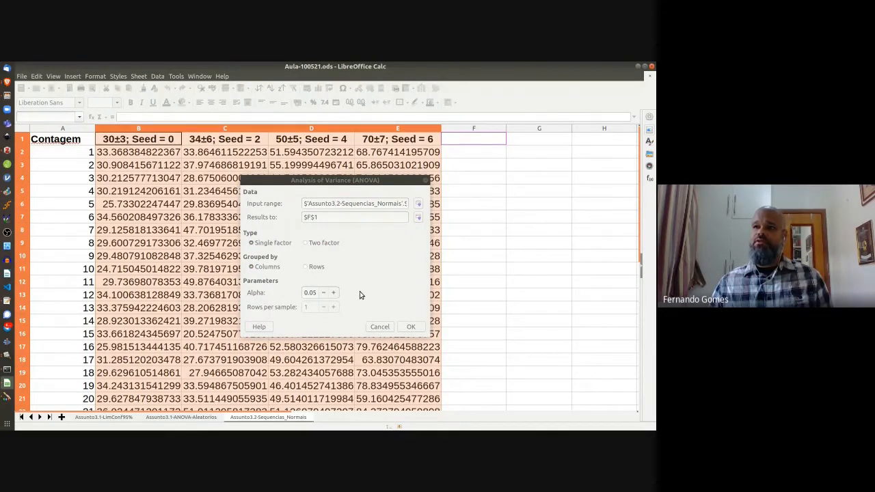
pyautogui.click(411, 328)
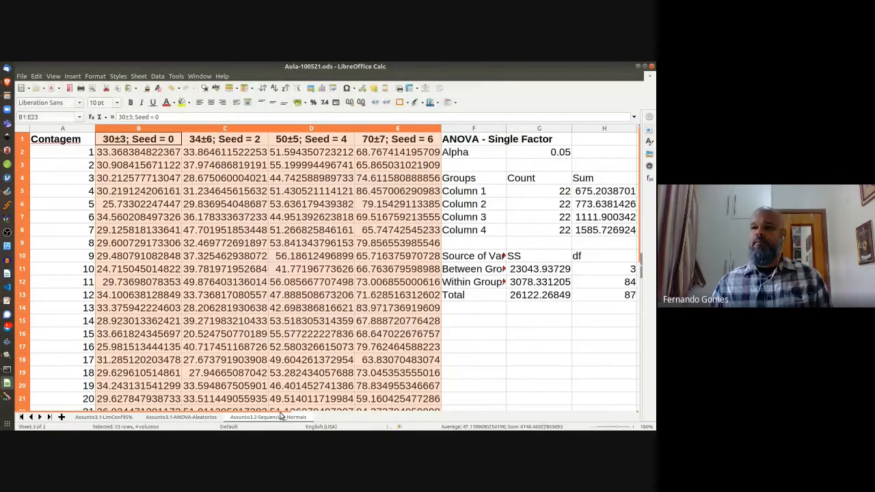
# Step: Format the F and F critical headings and their values (J10:J11 and L10:L11) in the ANOVA table as red bold text
pyautogui.hscroll(1, 339, 414)
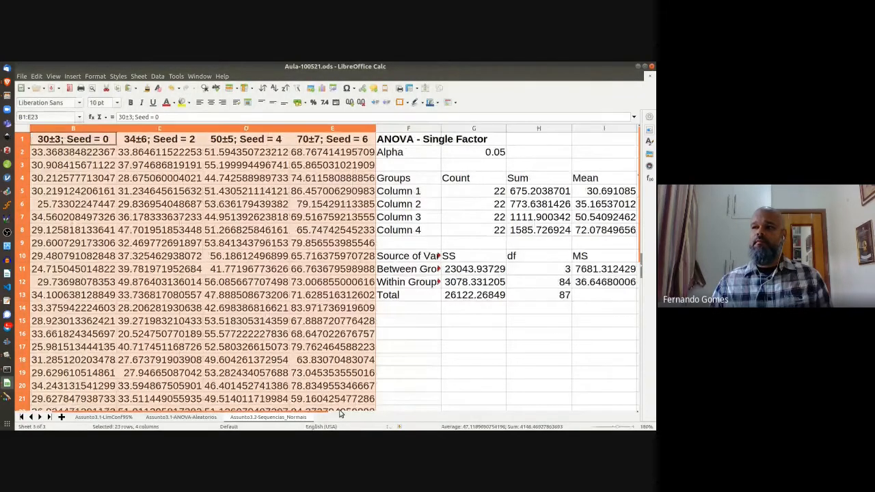
pyautogui.hscroll(3, 340, 414)
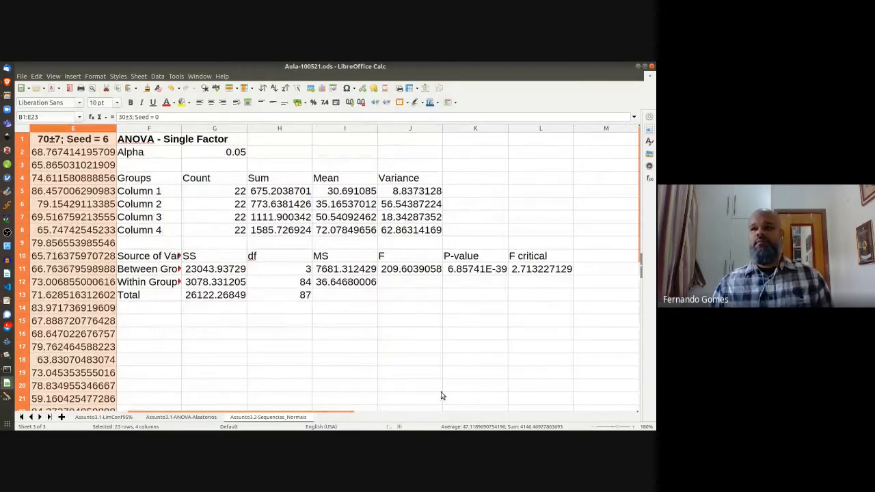
pyautogui.click(389, 261)
pyautogui.keyDown('shift'); pyautogui.click(392, 272); pyautogui.keyUp('shift')
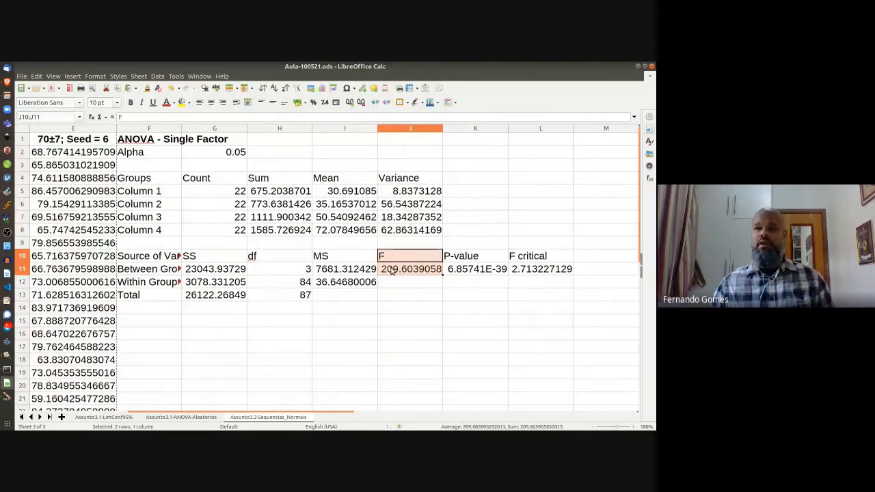
pyautogui.click(166, 102)
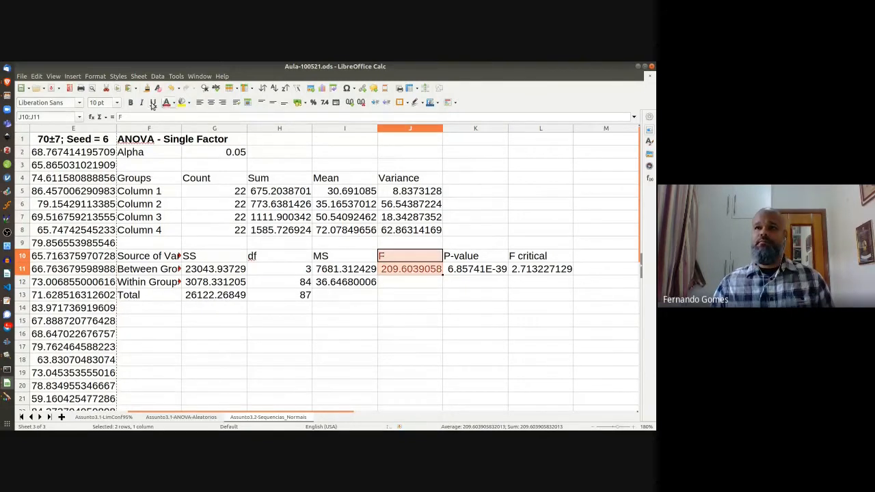
pyautogui.click(130, 103)
pyautogui.click(526, 260)
pyautogui.keyDown('shift'); pyautogui.click(527, 271); pyautogui.keyUp('shift')
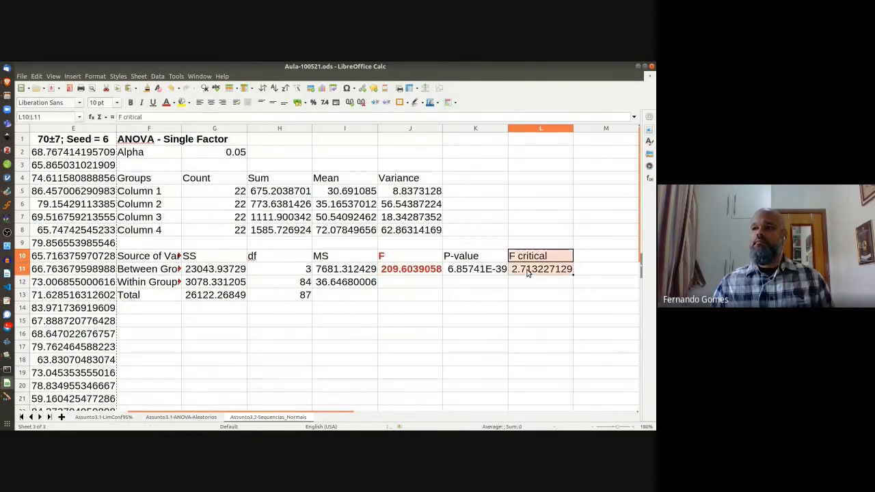
pyautogui.click(166, 103)
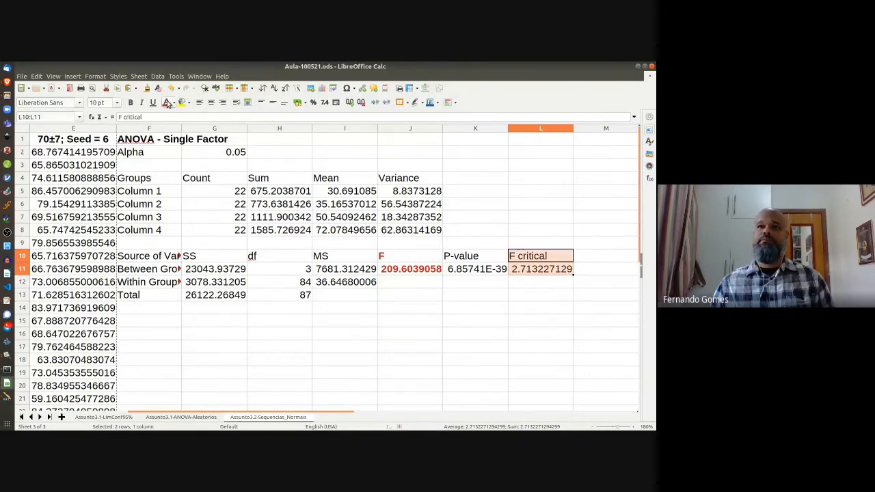
pyautogui.click(130, 103)
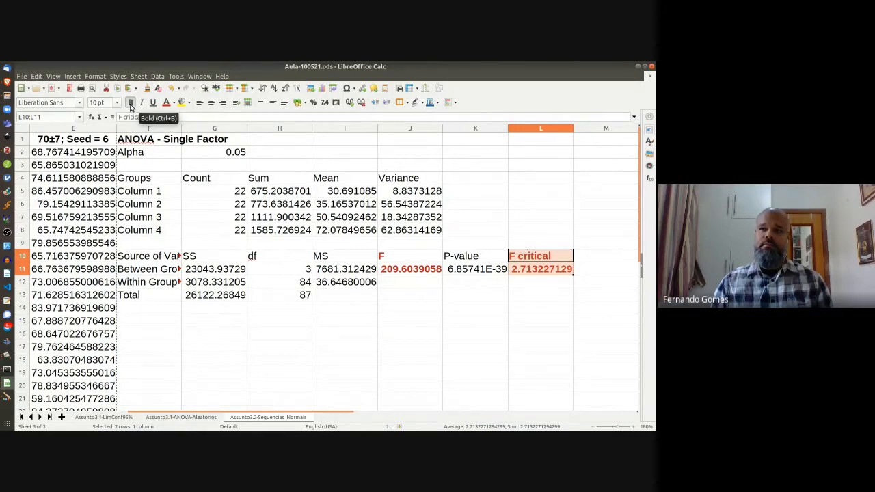
# Step: Enter "F > Fcritico → Hipótese nula foi rejeitada → Existem valores diferentes" in F15 and make it bold
pyautogui.click(166, 326)
pyautogui.write('F')
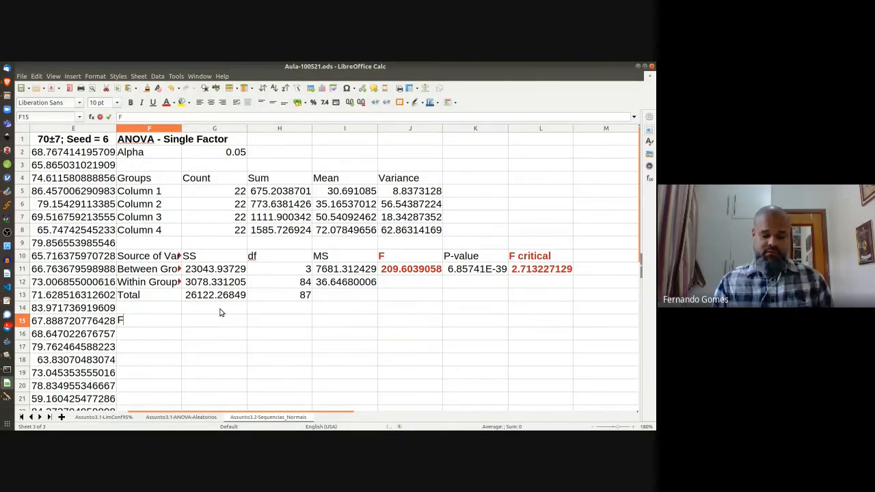
pyautogui.write(' > Fc')
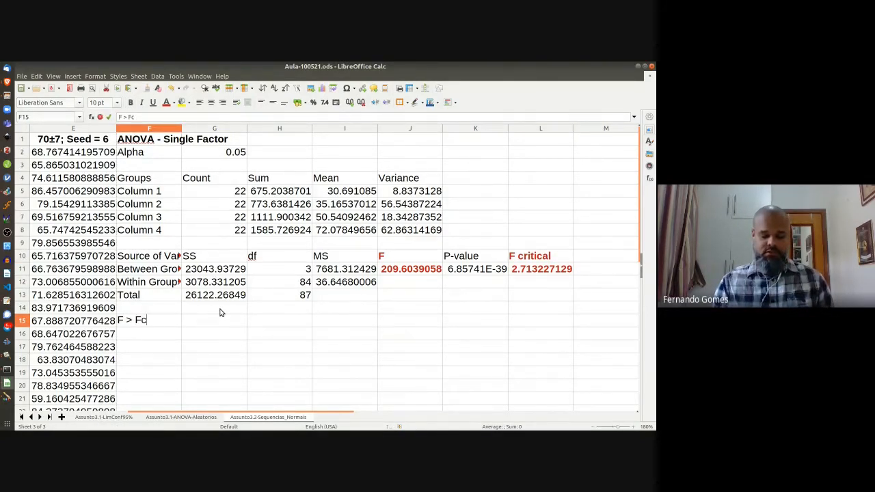
pyautogui.write('ritico')
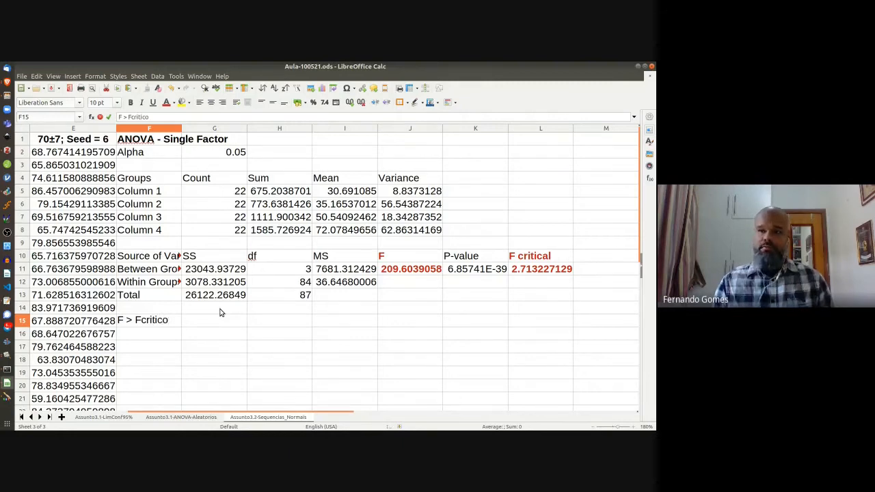
pyautogui.write(' -> ')
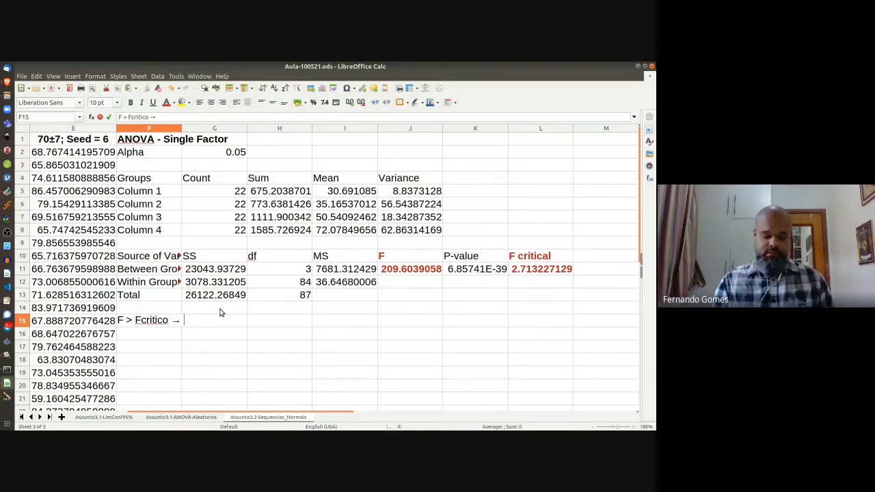
pyautogui.write('Hipó')
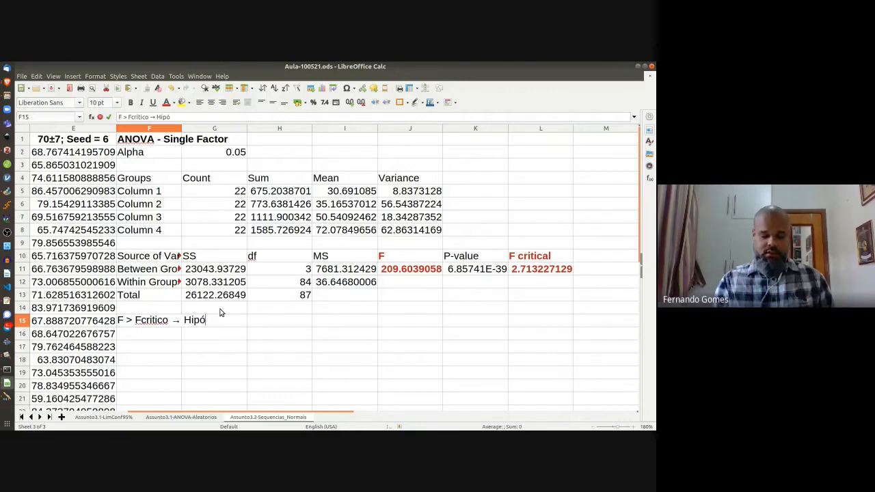
pyautogui.write('tese nula f')
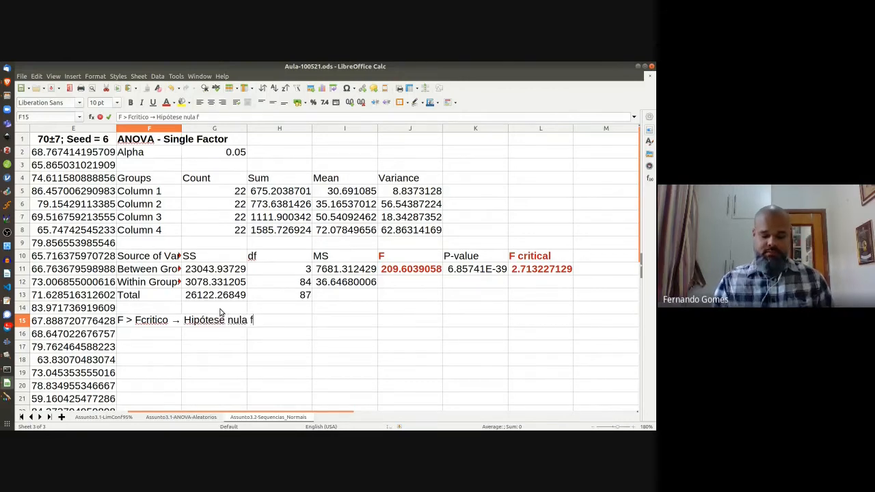
pyautogui.write('oi rejeitada')
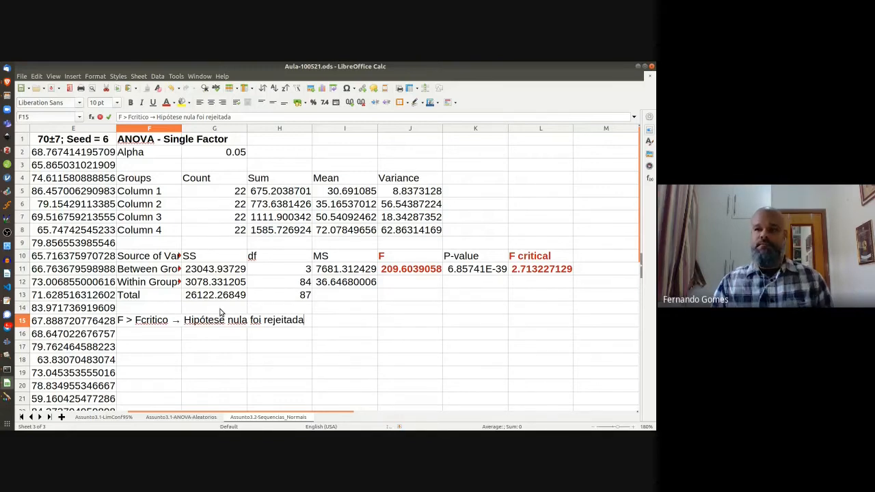
pyautogui.write('→ Existem valores diferentes')
pyautogui.press('Return')
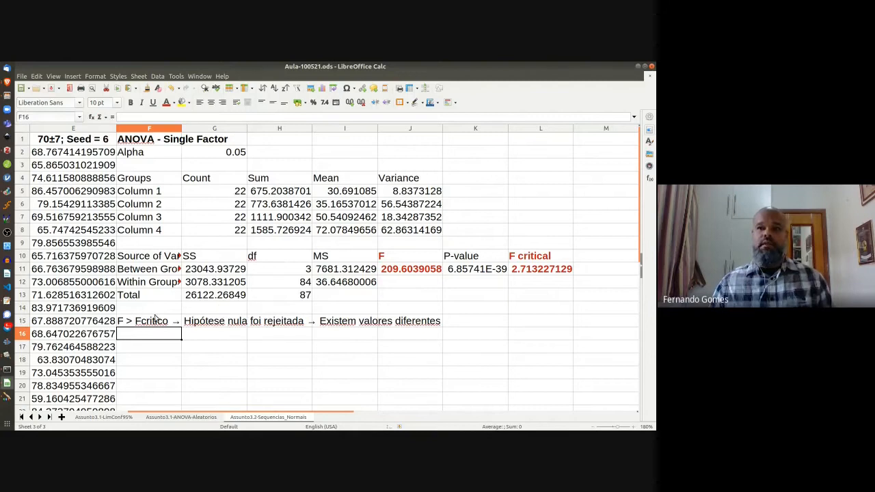
pyautogui.click(147, 325)
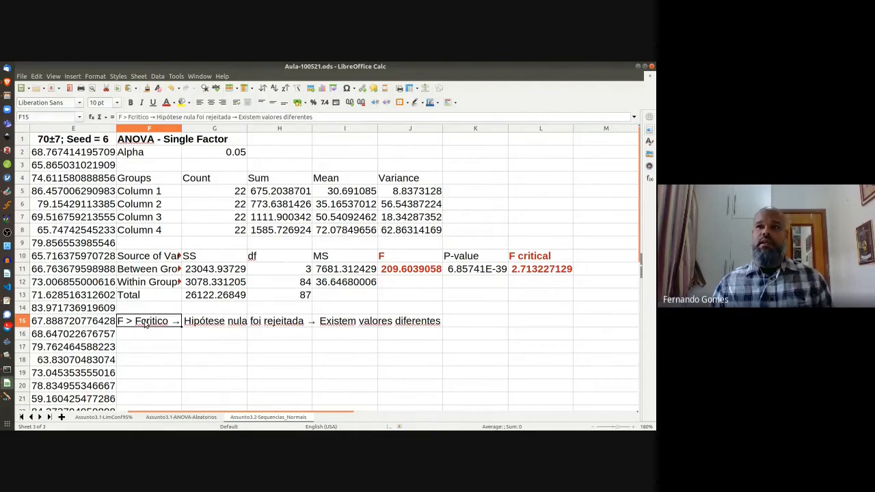
pyautogui.click(130, 102)
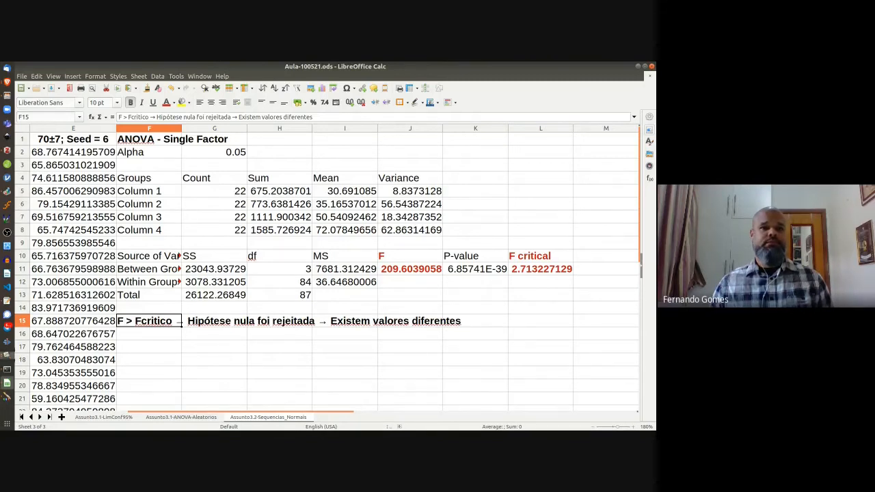
# Step: Consult the task list image Assunto3(100521).png, and add a new sheet named "Assunto3.3-Grau_Reticulação" to the Aula-100521.ods spreadsheet
pyautogui.click(7, 356)
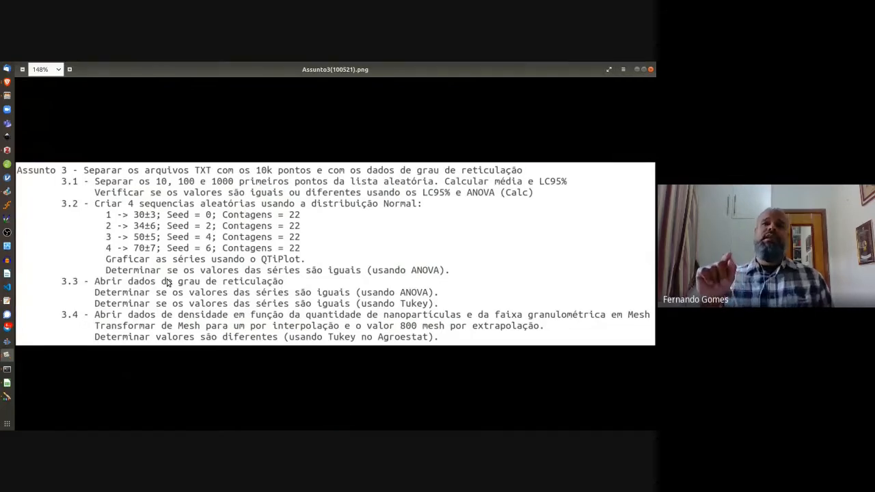
pyautogui.click(636, 69)
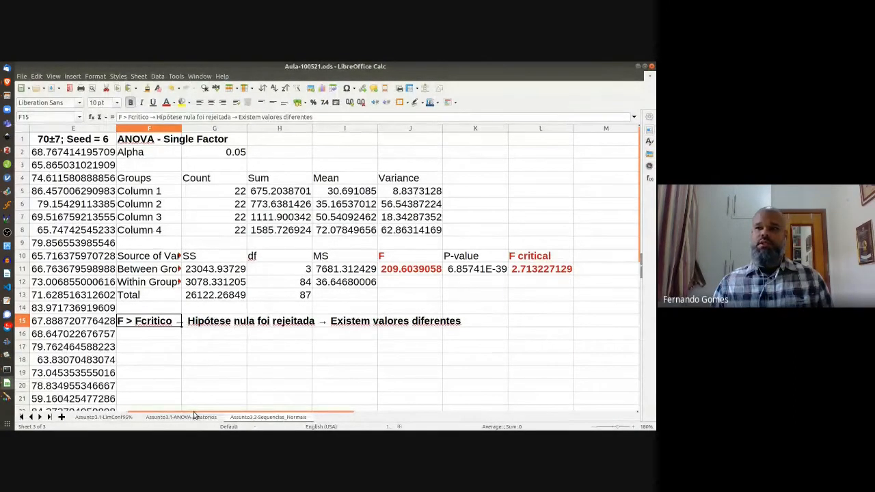
pyautogui.click(61, 417)
pyautogui.write('Assunto3.3-Grau')
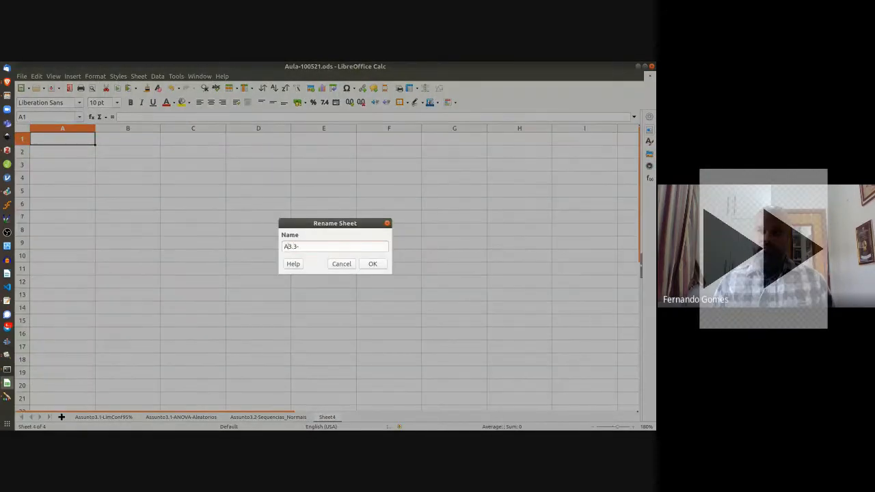
pyautogui.write('_Reticulação')
pyautogui.press('Return')
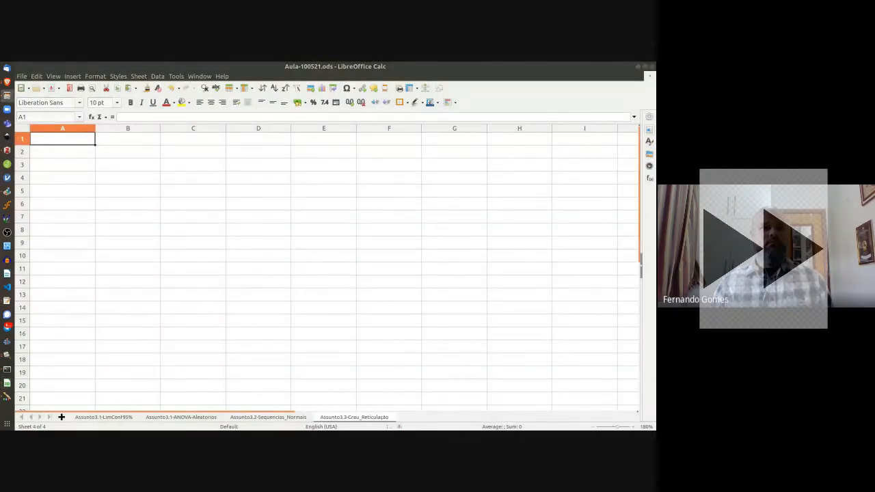
# Step: Paste the copied reticulation data at A1 as tab- and semicolon-separated text and widen the columns to fit their contents
pyautogui.hotkey('ctrl', 'v')
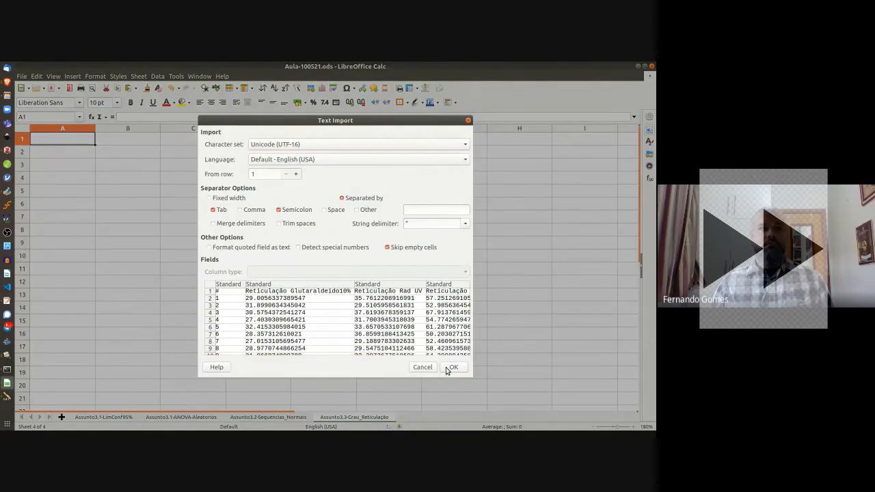
pyautogui.click(449, 370)
pyautogui.doubleClick(160, 127)
pyautogui.doubleClick(278, 127)
pyautogui.doubleClick(397, 127)
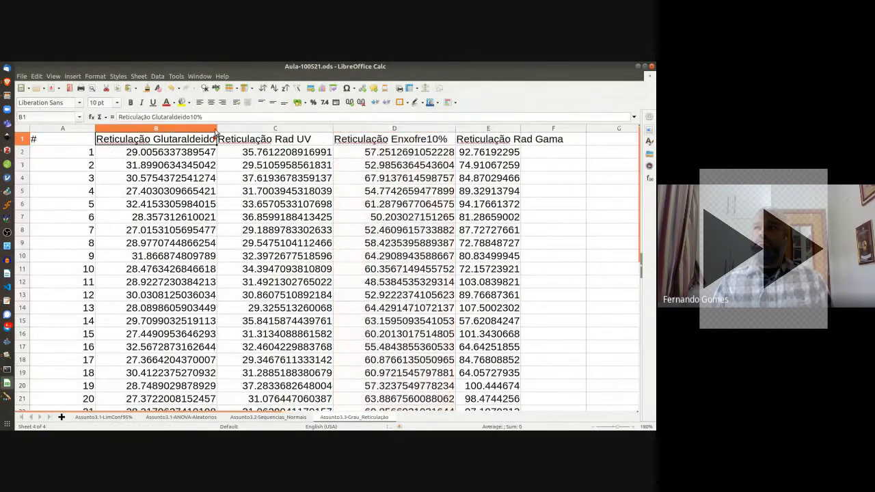
pyautogui.press('Right')
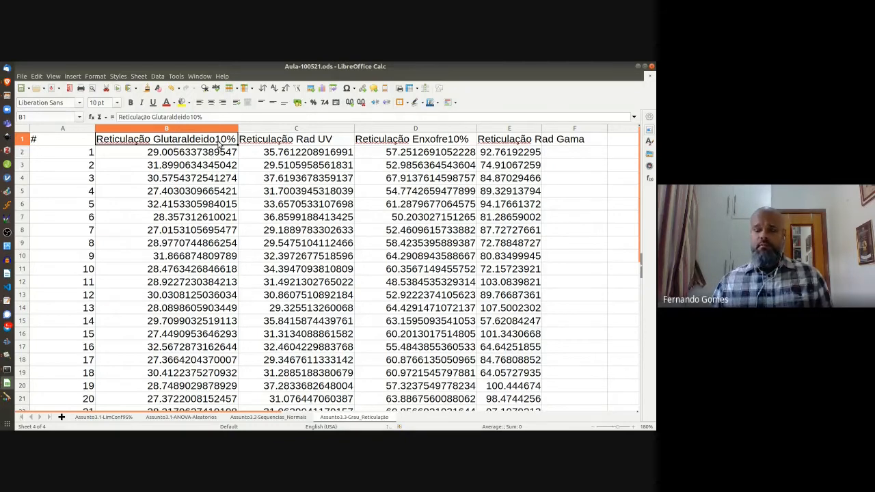
pyautogui.click(393, 138)
pyautogui.click(298, 141)
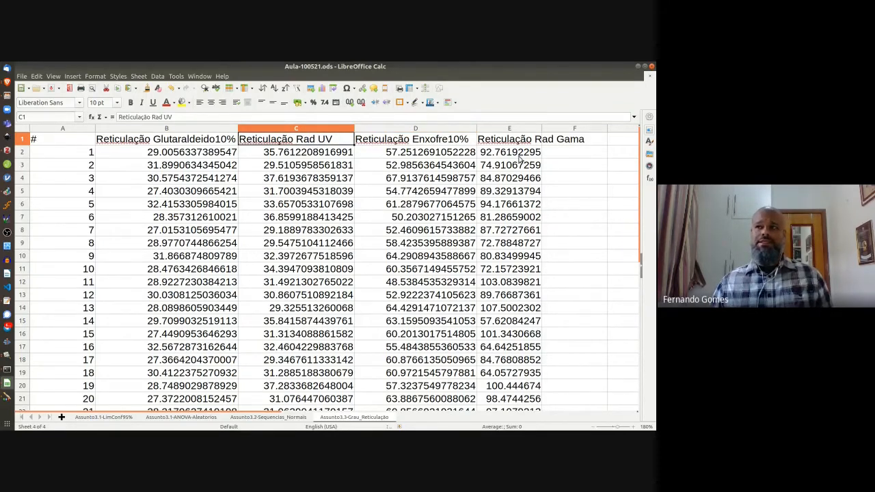
# Step: Examine the Glutaraldeido10% and Rad UV reticulation columns, selecting B2:B23 and C2:C23 in turn to read their averages
pyautogui.click(518, 141)
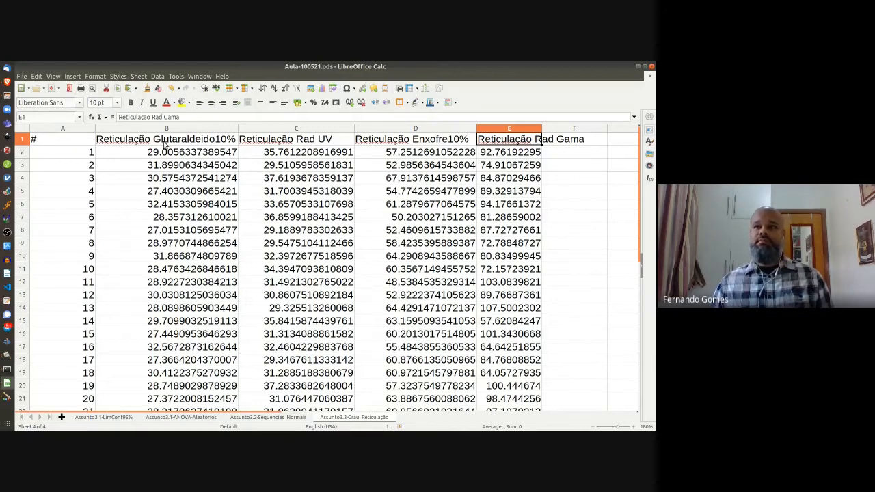
pyautogui.scroll(-1, 166, 150)
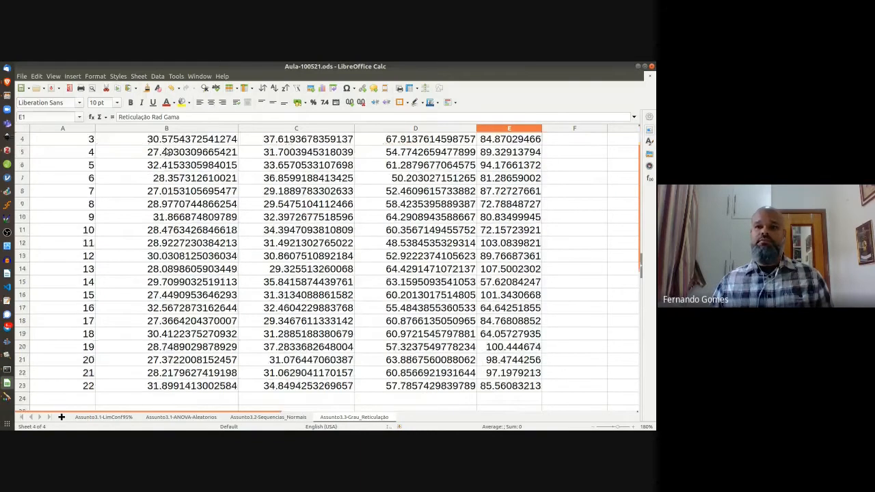
pyautogui.click(161, 385)
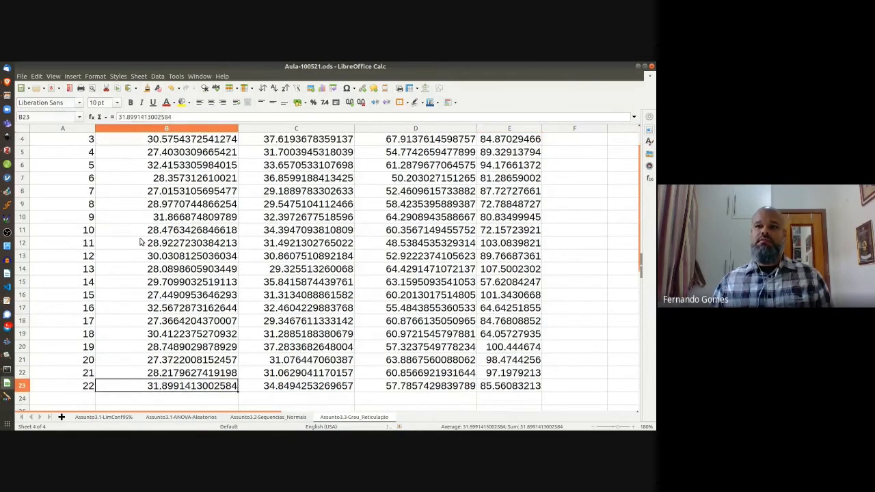
pyautogui.scroll(1, 150, 212)
pyautogui.click(164, 141)
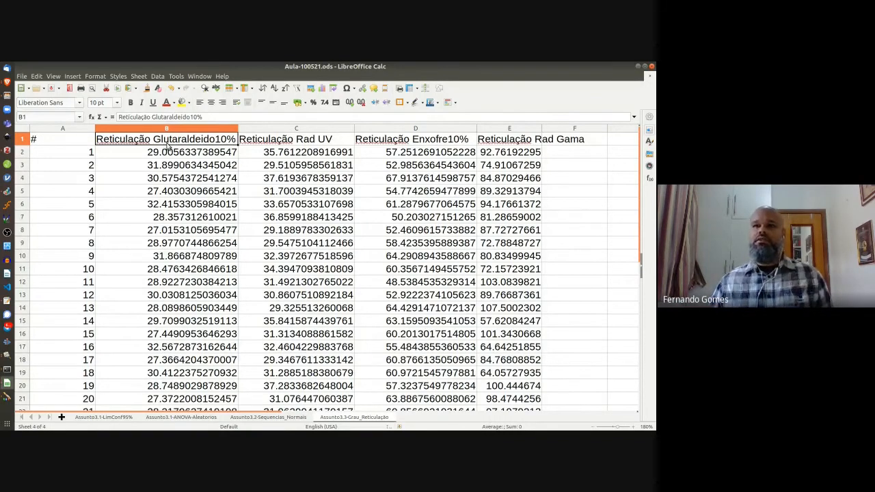
pyautogui.click(165, 155)
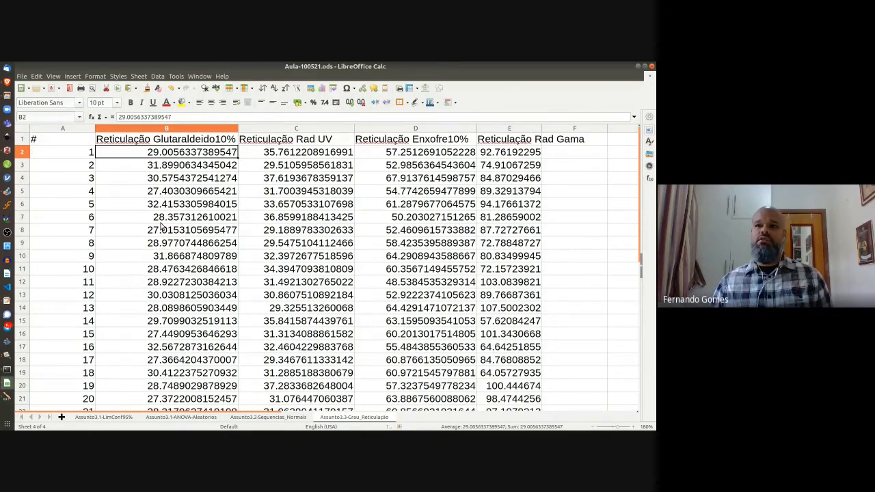
pyautogui.hotkey('ctrl', 'shift', 'Down')
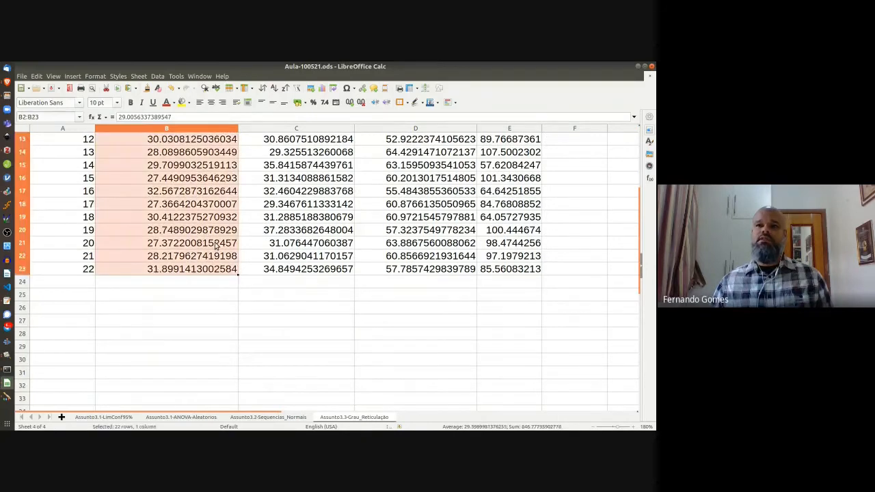
pyautogui.scroll(4, 213, 263)
pyautogui.click(288, 136)
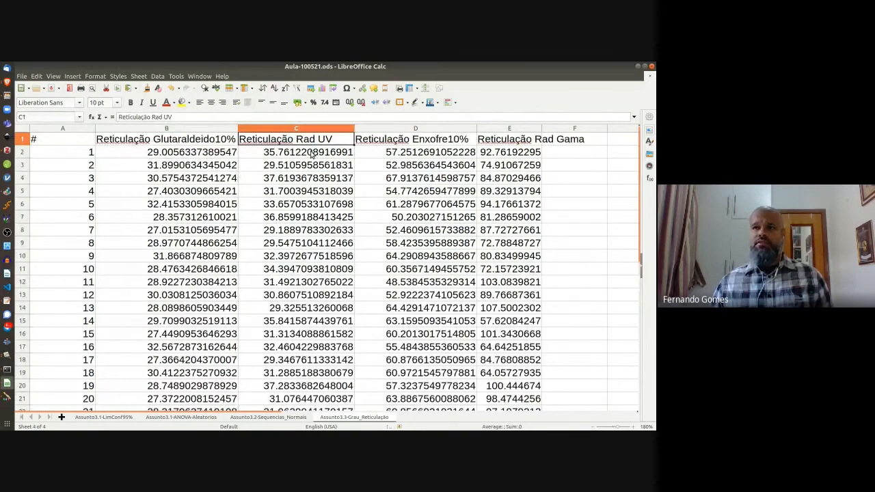
pyautogui.click(313, 153)
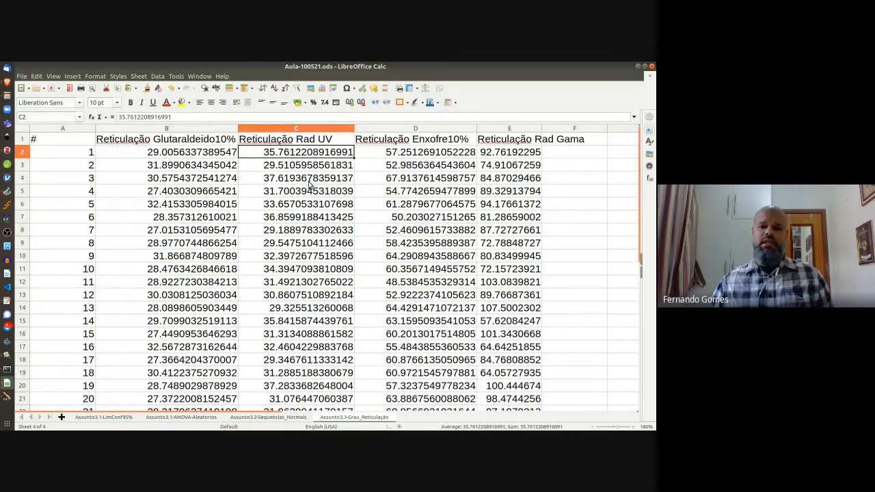
pyautogui.scroll(-2, 309, 204)
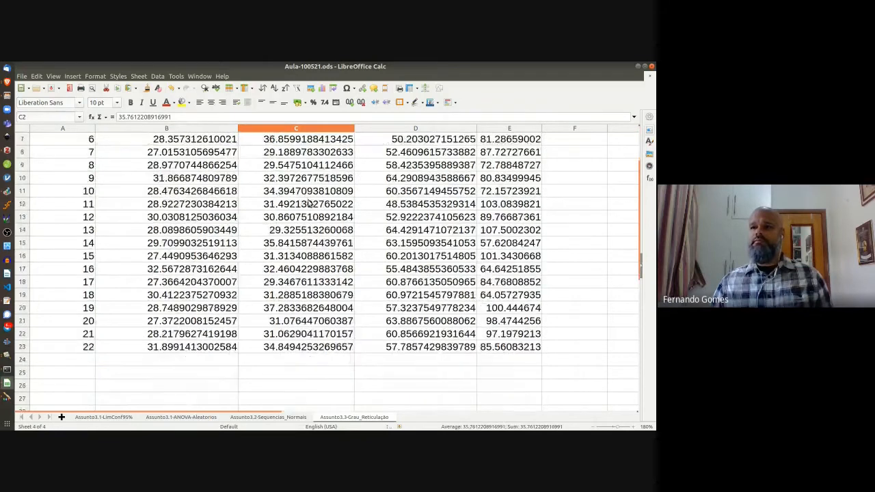
pyautogui.keyDown('shift'); pyautogui.click(279, 350); pyautogui.keyUp('shift')
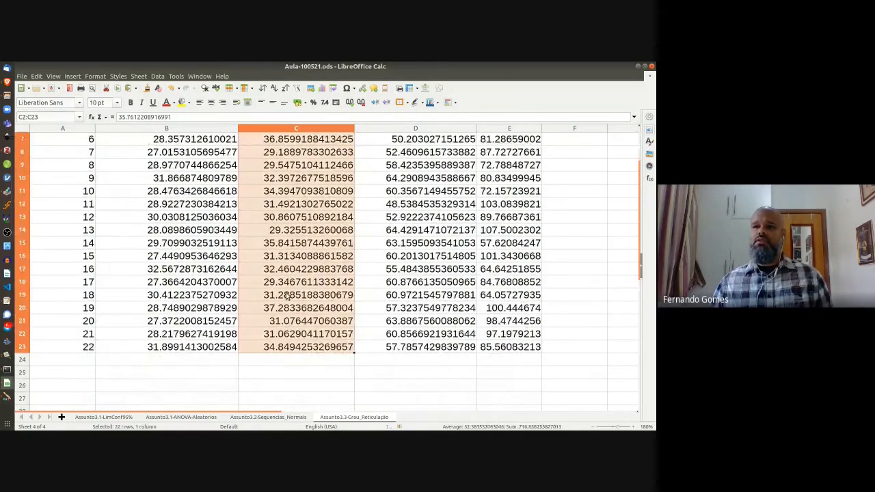
pyautogui.scroll(2, 287, 286)
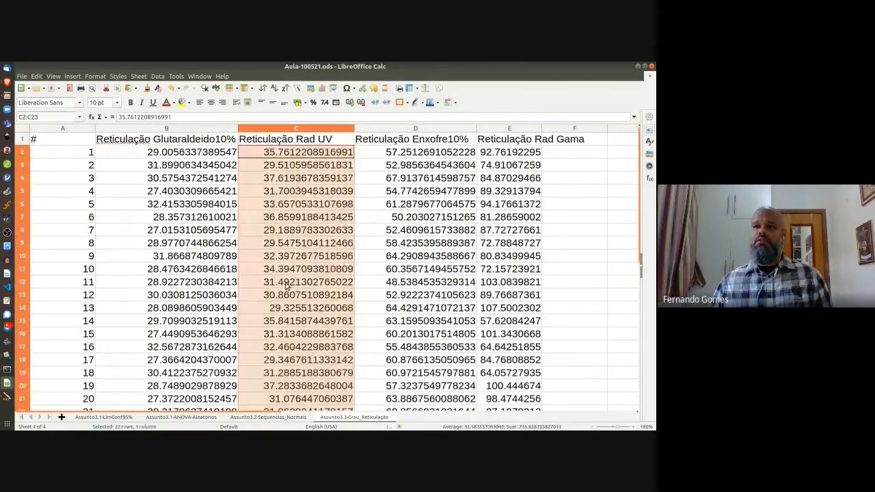
# Step: Examine the Enxofre10% and Rad Gama reticulation columns, selecting D2:D23 and E2:E23 in turn to read their averages
pyautogui.click(442, 156)
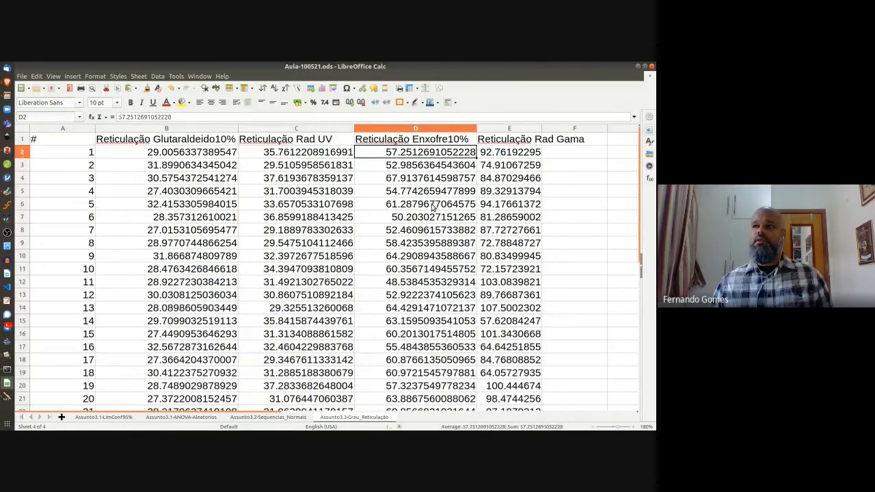
pyautogui.scroll(-2, 423, 200)
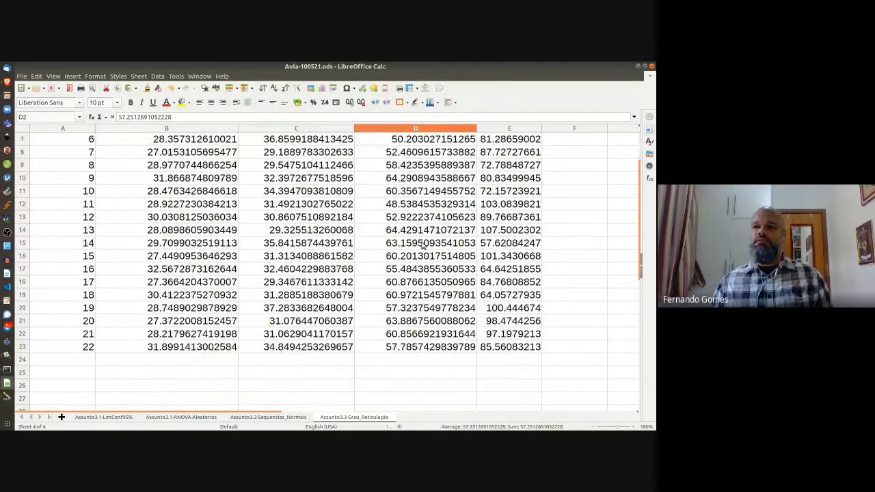
pyautogui.keyDown('shift'); pyautogui.click(422, 346); pyautogui.keyUp('shift')
pyautogui.scroll(2, 410, 177)
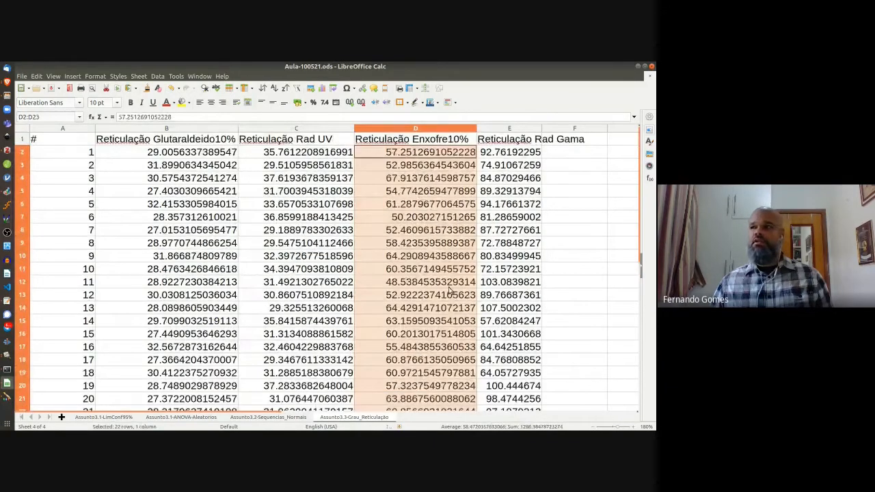
pyautogui.click(496, 155)
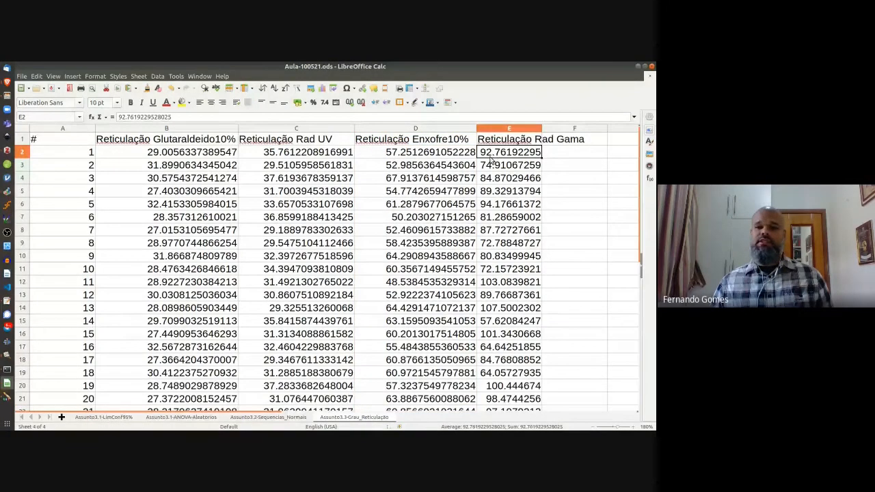
pyautogui.scroll(-4, 482, 217)
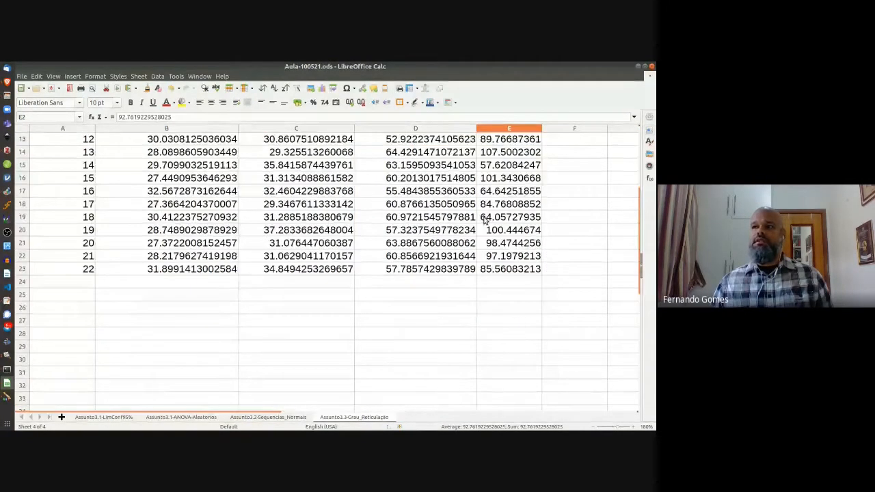
pyautogui.keyDown('shift'); pyautogui.click(486, 268); pyautogui.keyUp('shift')
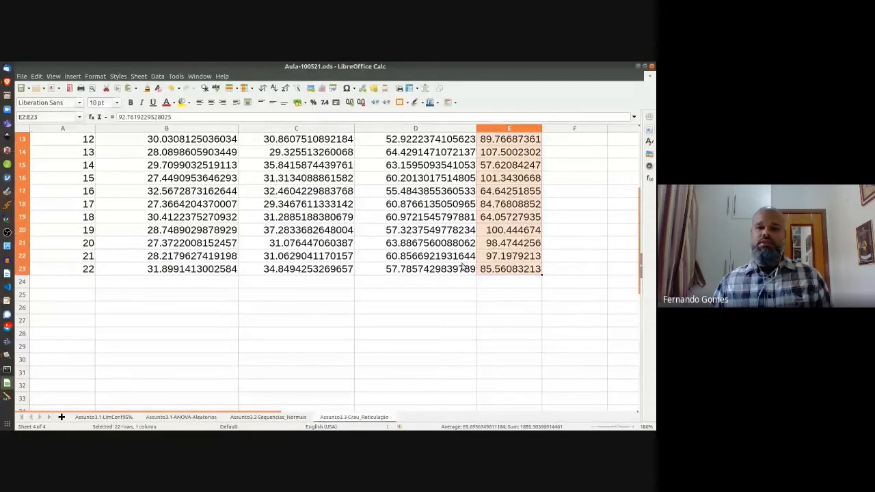
pyautogui.scroll(4, 467, 249)
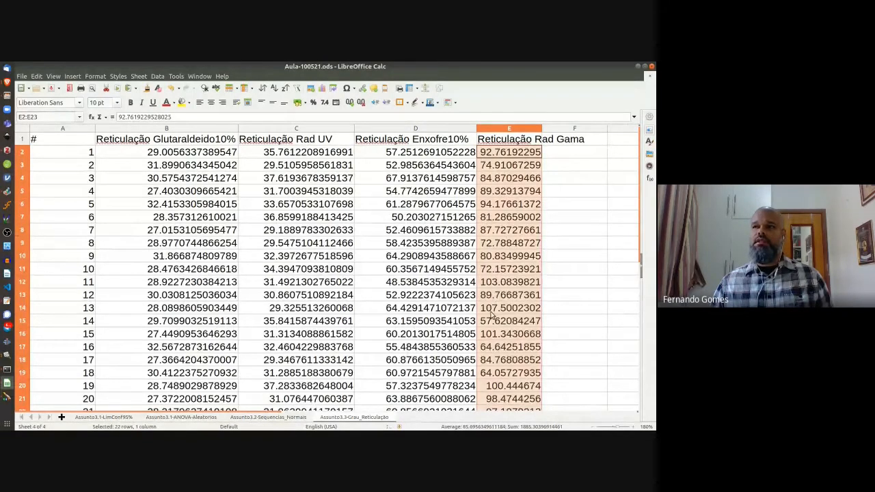
pyautogui.scroll(-3, 499, 195)
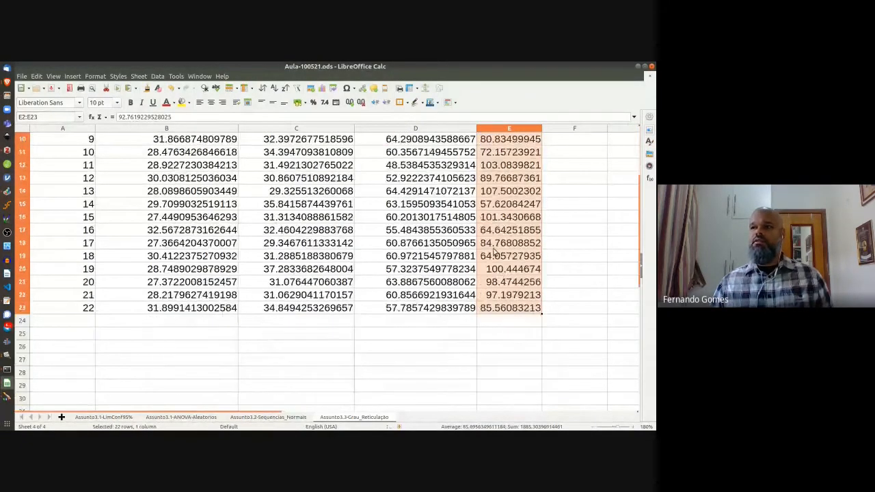
pyautogui.scroll(3, 414, 178)
# Step: Format the reticulation values in B2:E23 with two decimal places and center them horizontally
pyautogui.click(211, 152)
pyautogui.hotkey('ctrl', 'shift', 'Right')
pyautogui.hotkey('ctrl', 'shift', 'Down')
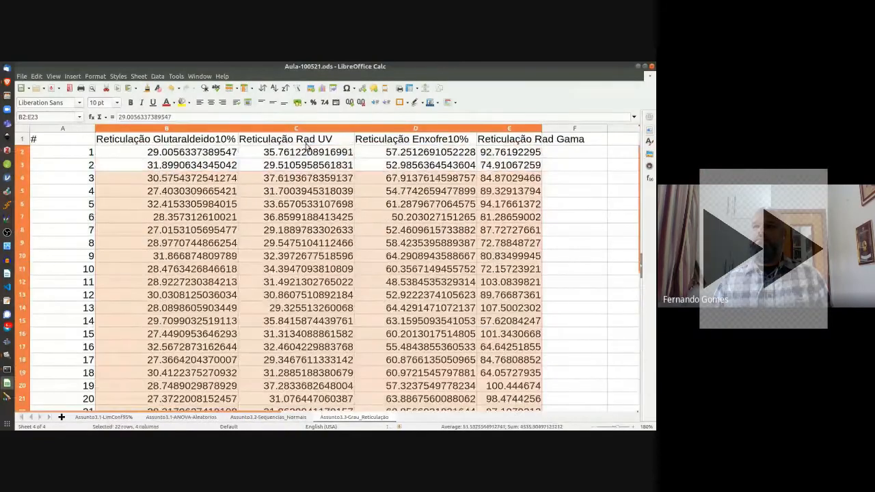
pyautogui.click(361, 102)
pyautogui.click(361, 103)
pyautogui.click(361, 103)
pyautogui.click(361, 102)
pyautogui.click(361, 103)
pyautogui.click(361, 103)
pyautogui.click(210, 103)
pyautogui.click(623, 191)
pyautogui.moveTo(267, 413); pyautogui.dragTo(202, 418)
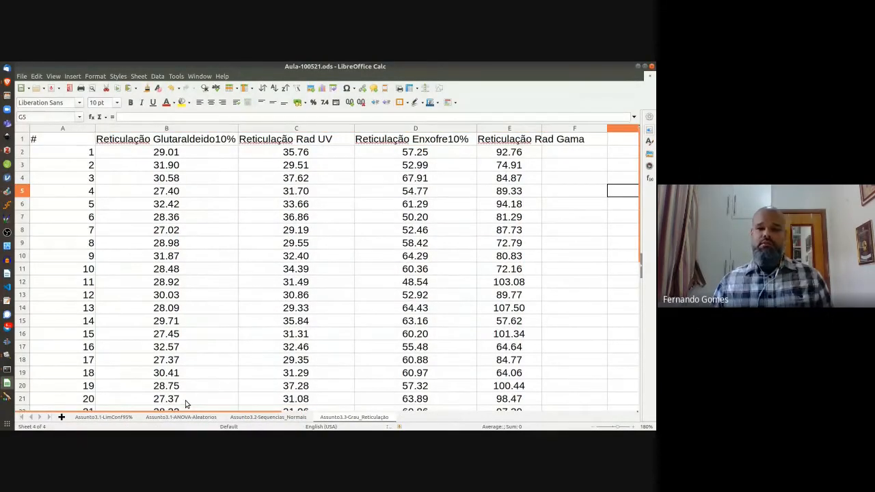
# Step: Make the column headings in A1:E1 bold
pyautogui.click(82, 141)
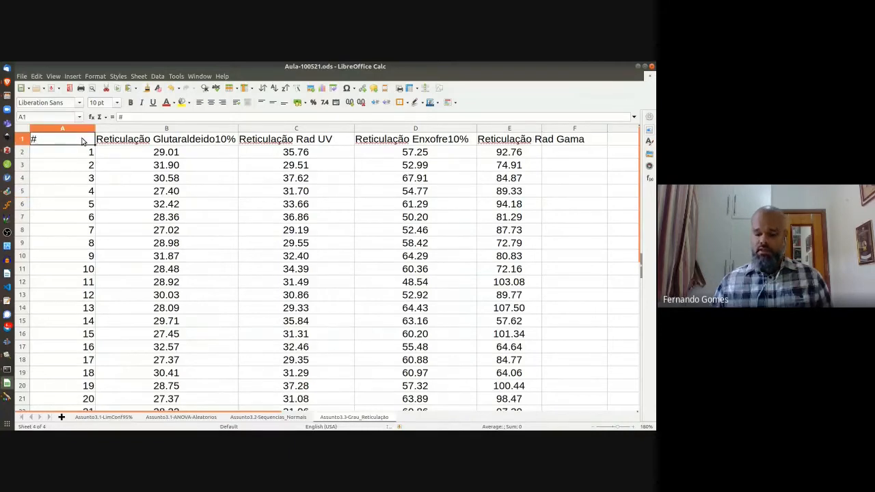
pyautogui.moveTo(82, 140); pyautogui.dragTo(520, 140)
pyautogui.hotkey('ctrl', 'b')
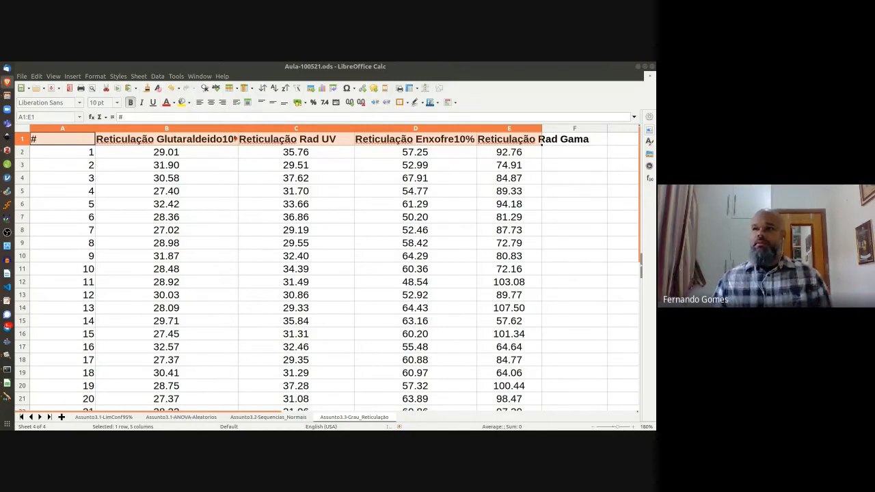
# Step: Run a single-factor ANOVA on reticulation columns B to E, grouped by columns, with the results placed at G1
pyautogui.click(202, 132)
pyautogui.hotkey('shift', 'Right')
pyautogui.hotkey('shift', 'Right')
pyautogui.hotkey('shift', 'Right')
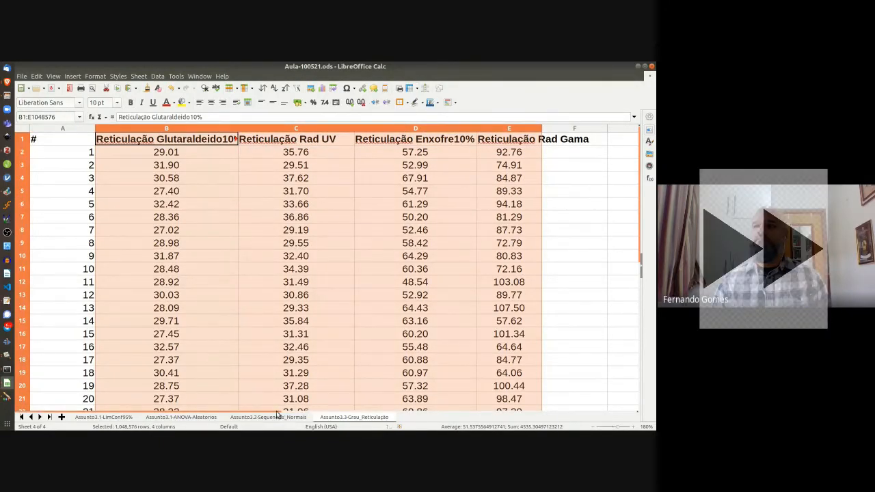
pyautogui.click(158, 77)
pyautogui.moveTo(277, 413); pyautogui.dragTo(446, 415)
pyautogui.moveTo(181, 282)
pyautogui.click(272, 300)
pyautogui.click(356, 217)
pyautogui.click(573, 139)
pyautogui.click(410, 328)
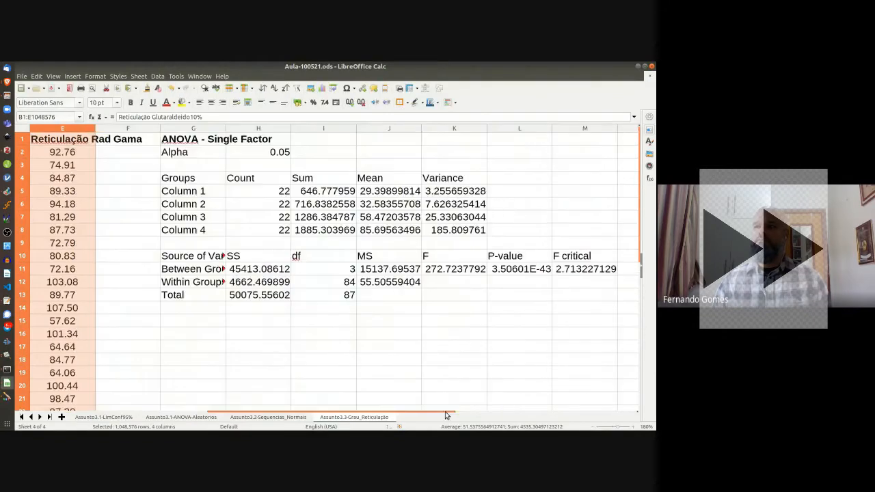
# Step: Format the F and F critical headings and their values (K10:K11 and M10:M11) as red bold text
pyautogui.moveTo(448, 256); pyautogui.dragTo(446, 270)
pyautogui.click(166, 103)
pyautogui.click(130, 103)
pyautogui.moveTo(584, 256); pyautogui.dragTo(585, 270)
pyautogui.click(167, 104)
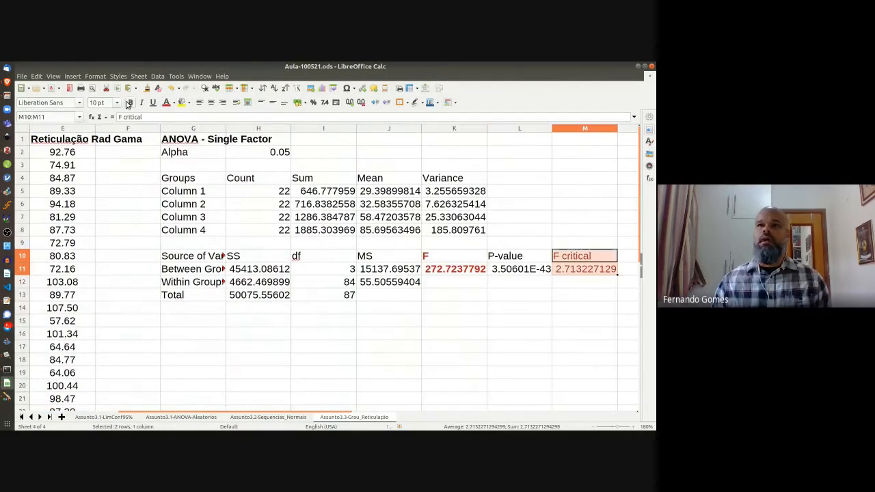
pyautogui.click(128, 103)
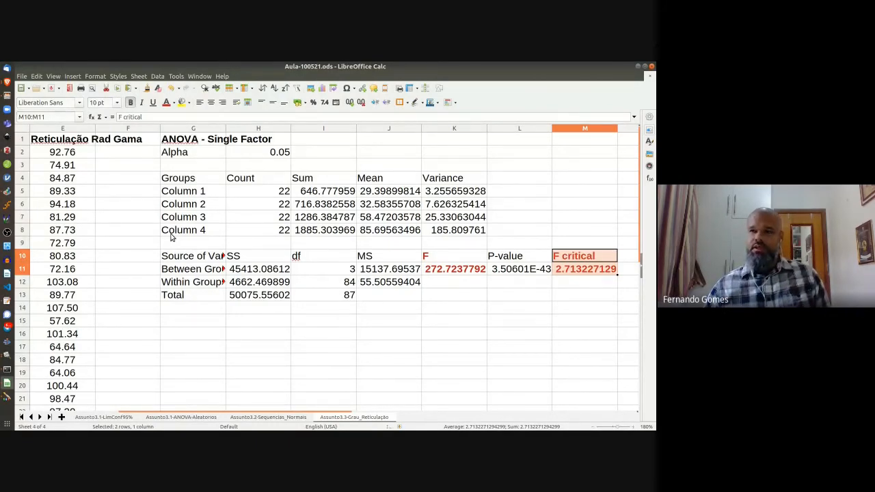
# Step: Enter "F > Fcritico → Hipótese nula foi rejeitada → Existem valores diferentes" in bold in G15
pyautogui.click(192, 319)
pyautogui.write('F > Fcritico → Hipótese nula foi rejeitada → Existem valores diferentes')
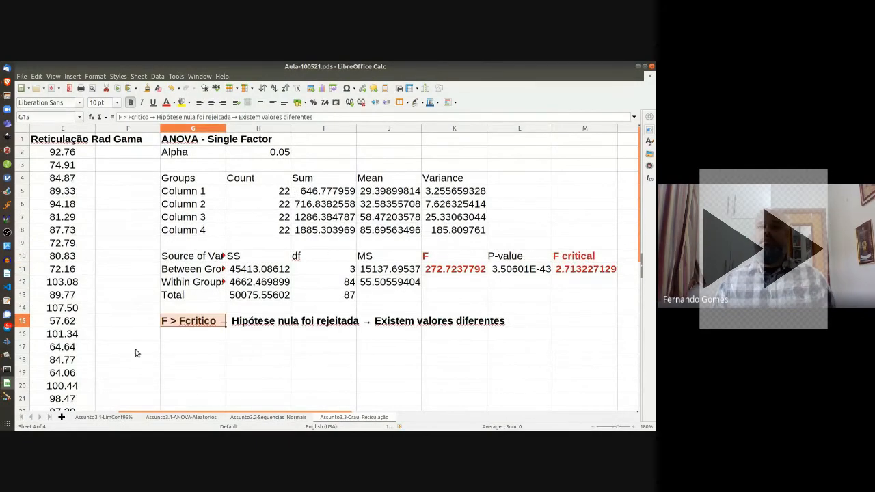
pyautogui.moveTo(174, 415); pyautogui.dragTo(83, 417)
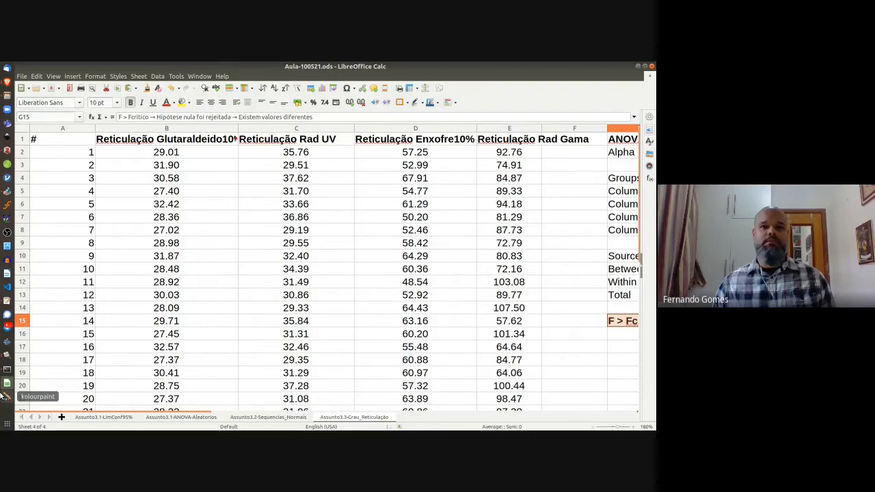
# Step: Switch to the browser, check the account options on the AgroEstat home page, and return to the Calc spreadsheet
pyautogui.click(7, 341)
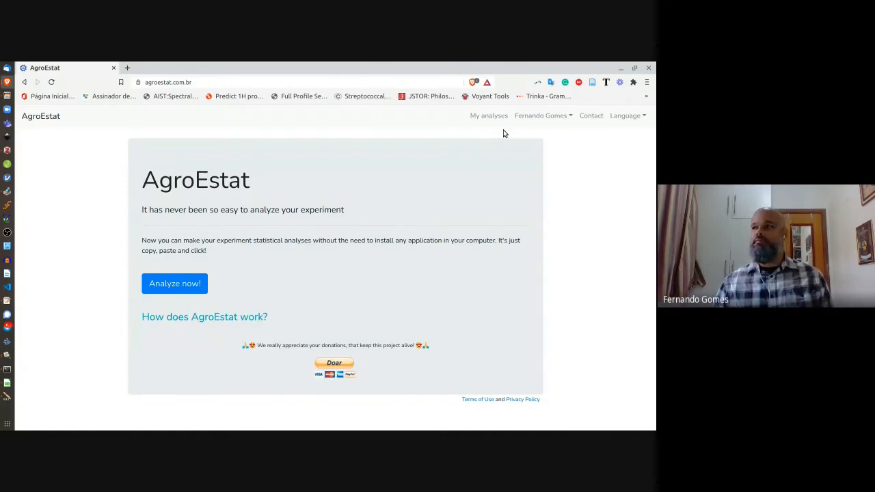
pyautogui.click(550, 116)
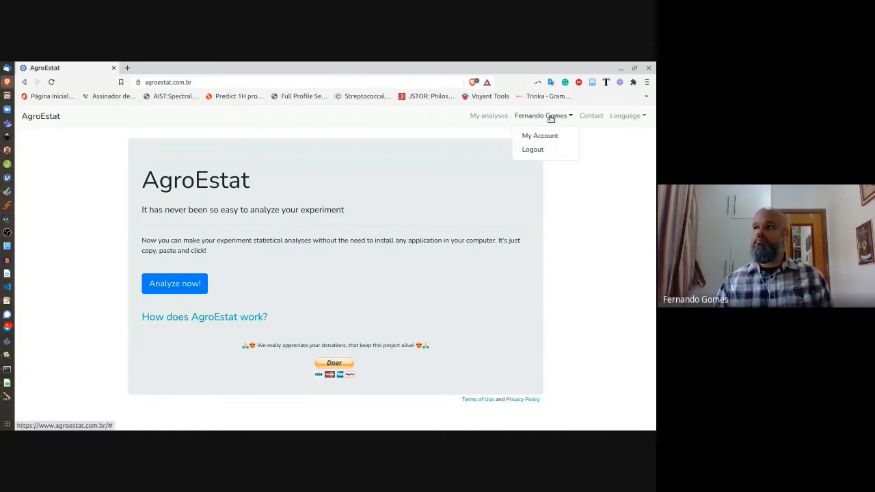
pyautogui.click(594, 141)
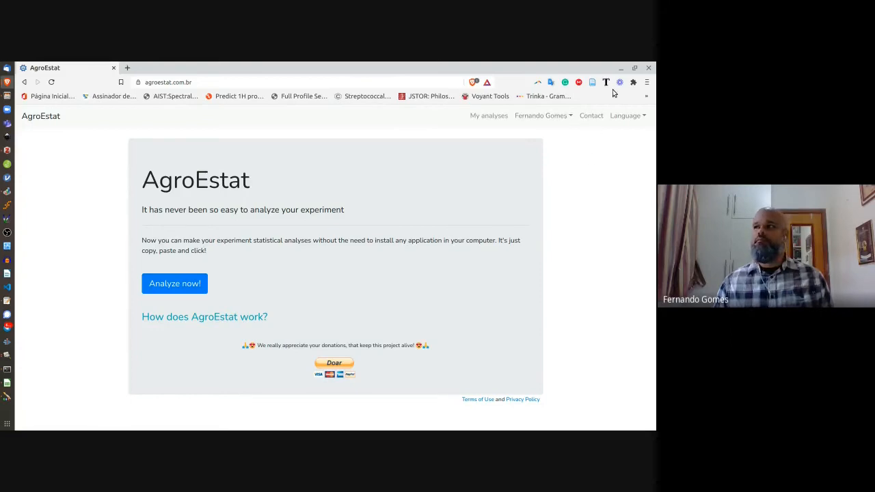
pyautogui.click(620, 70)
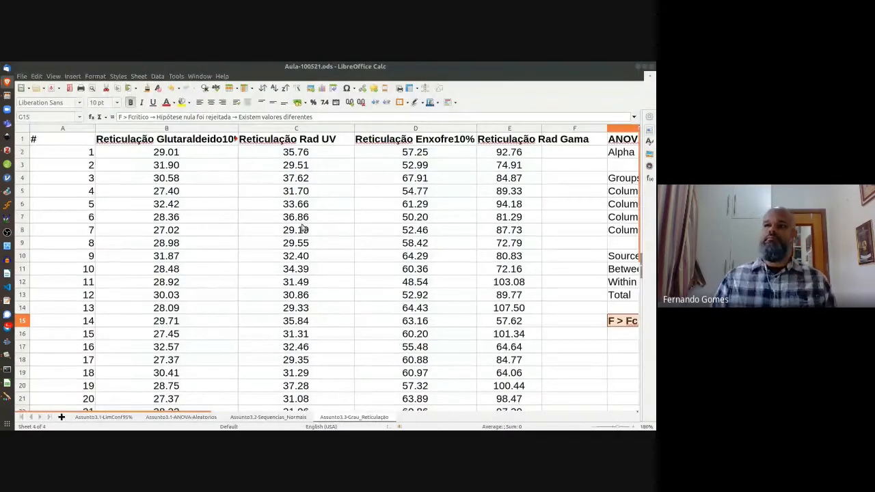
# Step: Rename the current reticulation sheet as Assunto3.3-Grau_Reticulação-ANOVA
pyautogui.click(270, 230)
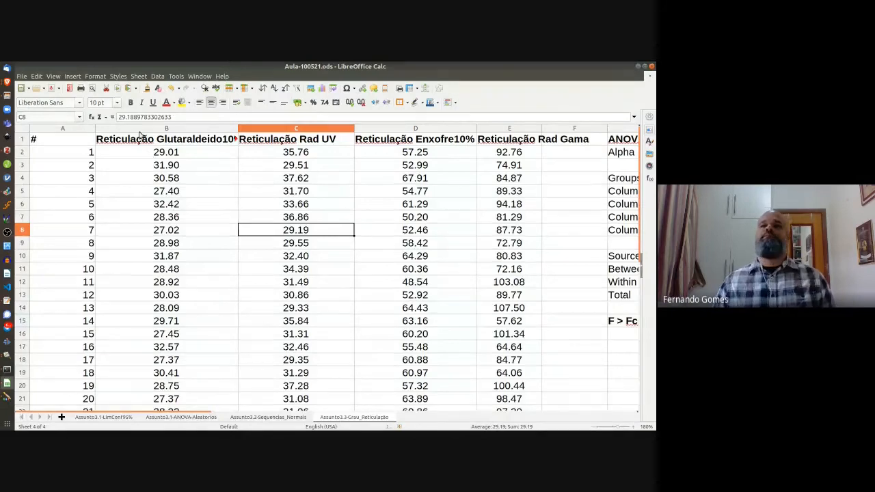
pyautogui.doubleClick(350, 419)
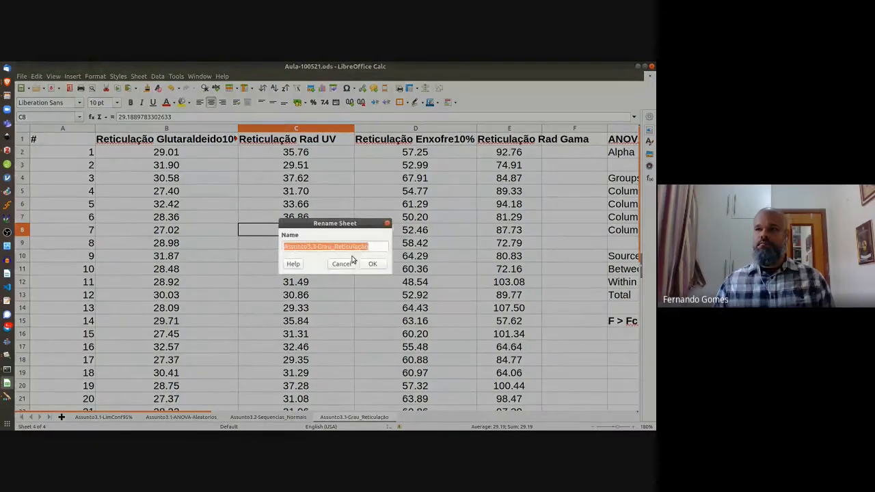
pyautogui.click(371, 247)
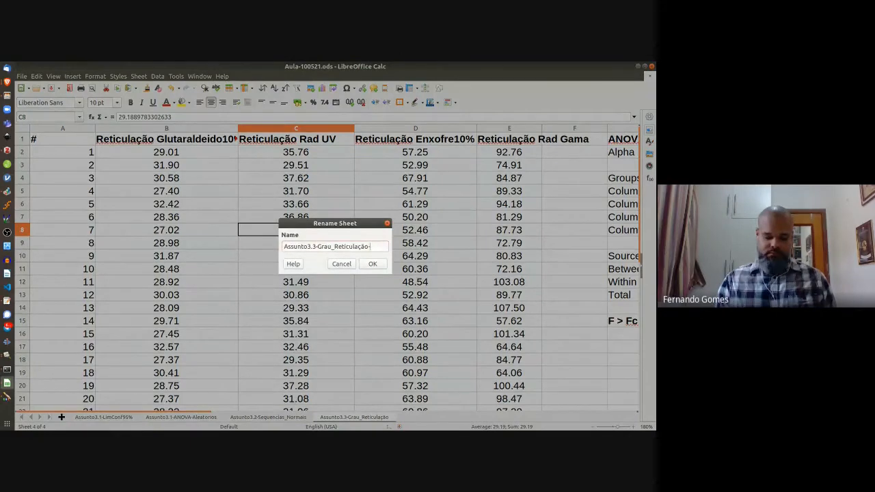
pyautogui.write('-ANOVA')
pyautogui.click(372, 264)
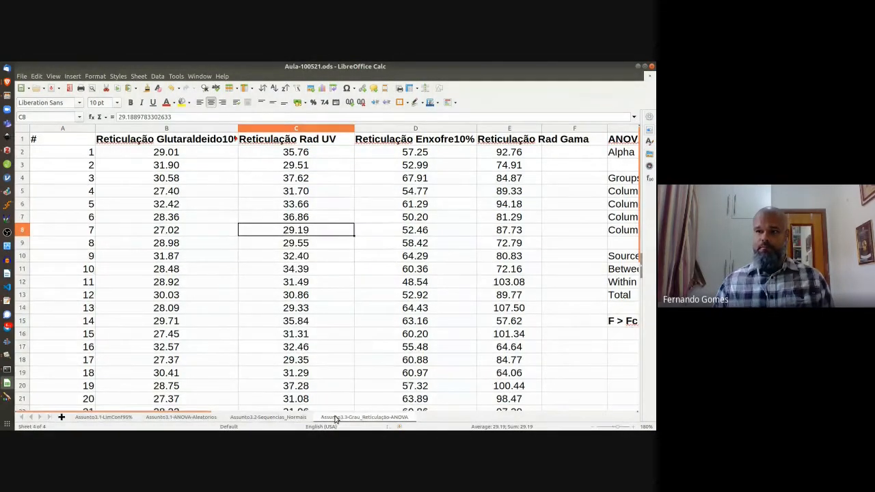
# Step: Add a new sheet after the existing ones and name it Assunto3.3-Grau_Reticulação-Tukey
pyautogui.click(62, 417)
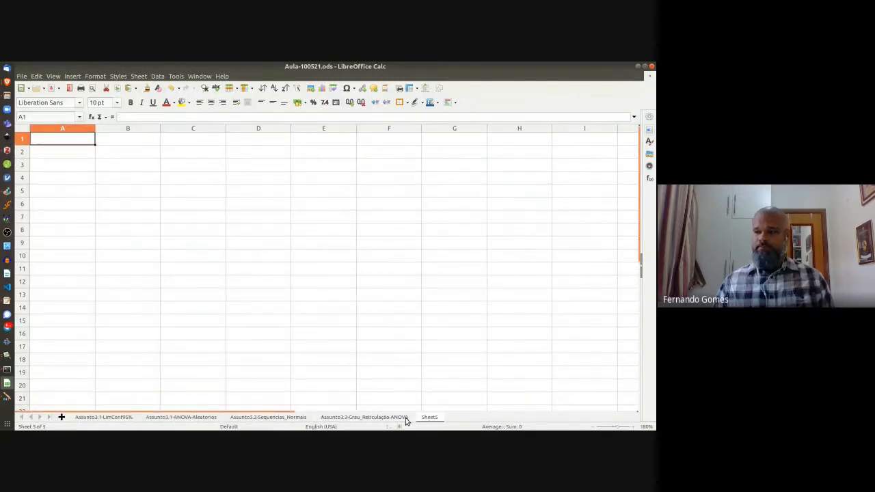
pyautogui.click(370, 419)
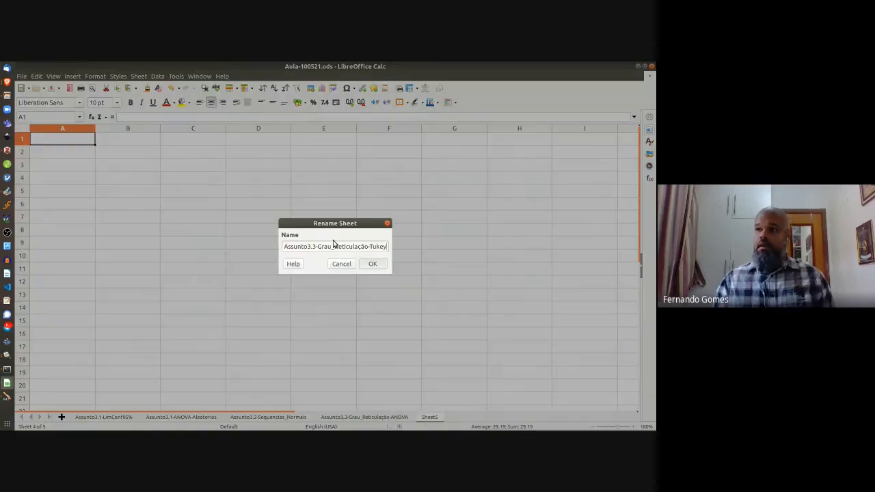
pyautogui.press('Return')
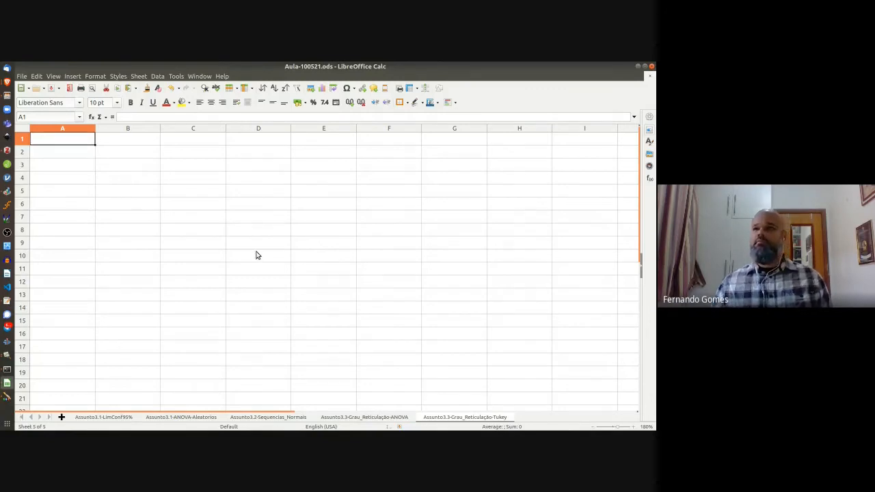
pyautogui.click(80, 158)
pyautogui.click(68, 140)
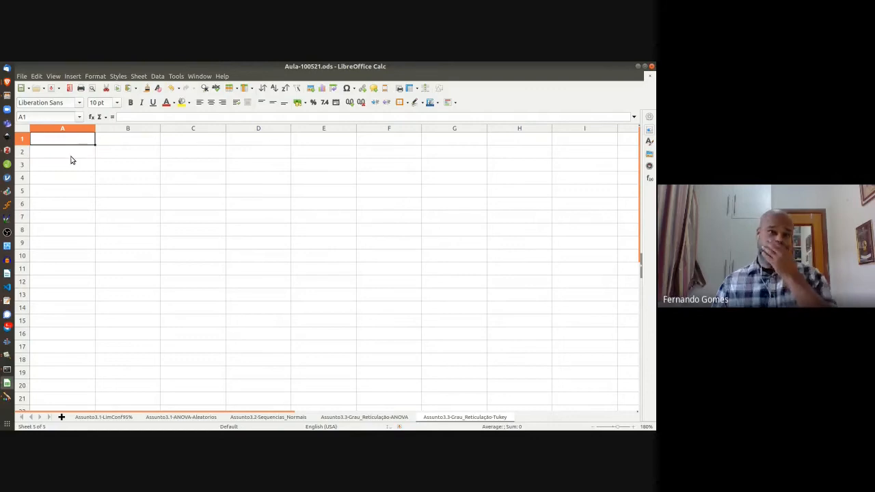
# Step: Copy columns A to E of the Assunto3.3-Grau_Reticulação-ANOVA sheet into the Tukey sheet, starting at A1
pyautogui.click(333, 418)
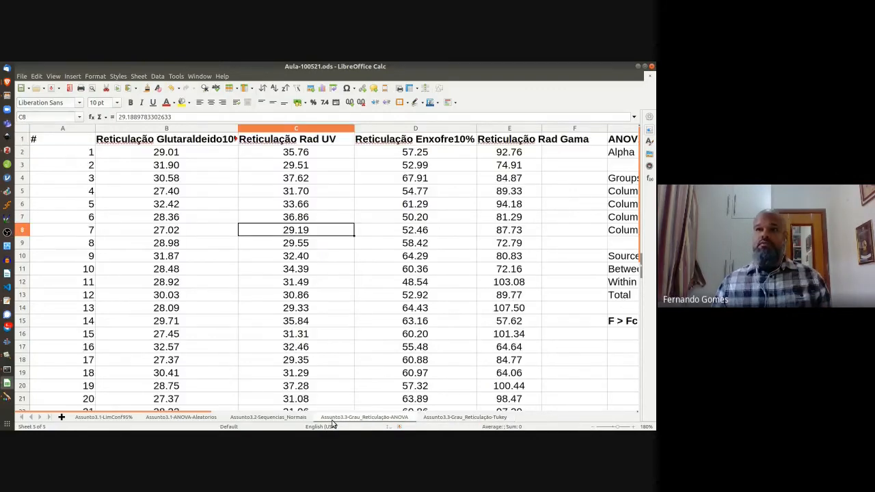
pyautogui.click(80, 129)
pyautogui.hotkey('shift', 'Right')
pyautogui.hotkey('shift', 'Right')
pyautogui.hotkey('shift', 'Right')
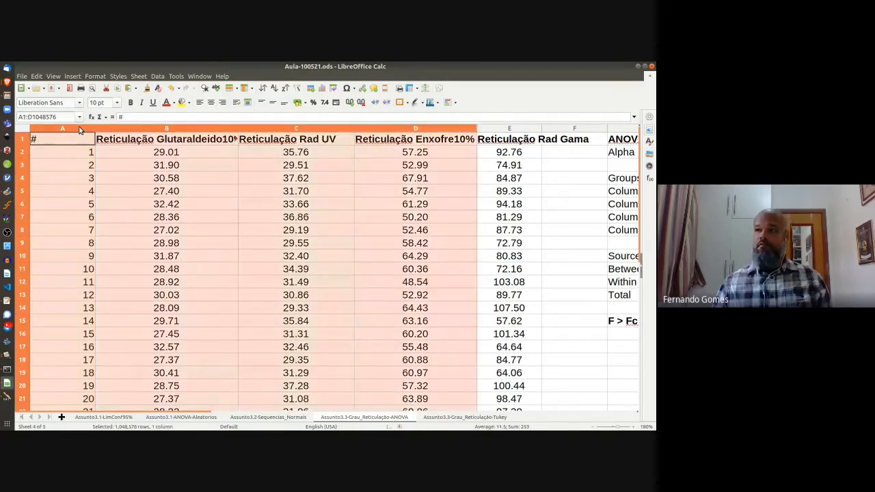
pyautogui.hotkey('shift', 'Right')
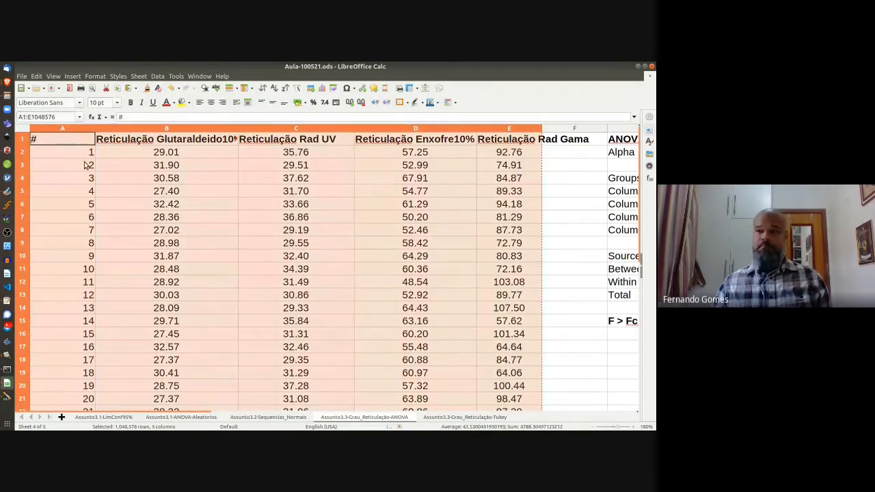
pyautogui.click(446, 417)
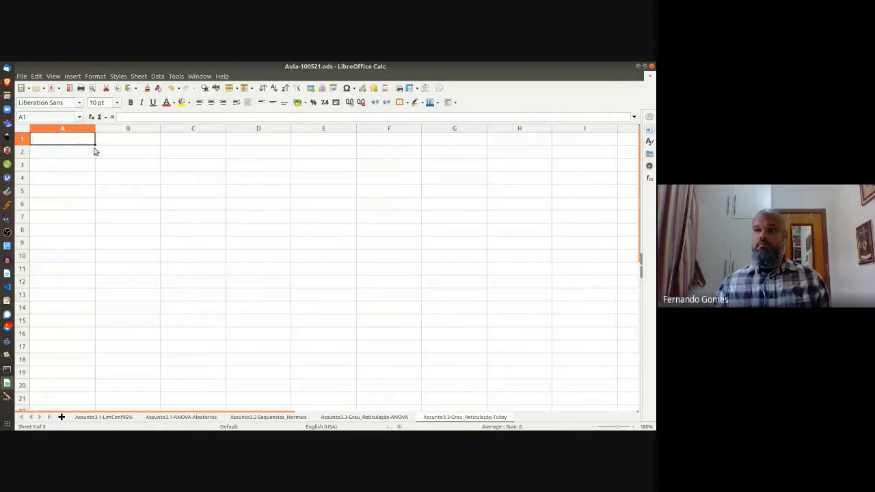
pyautogui.hotkey('ctrl', 'v')
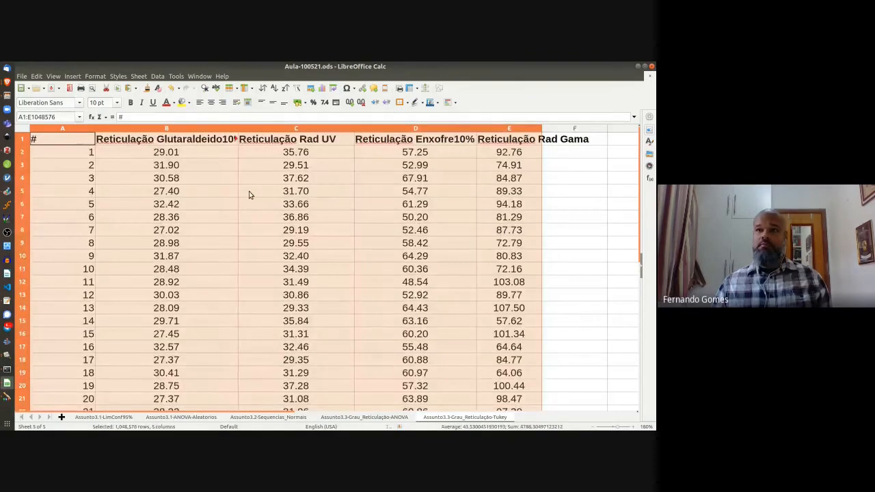
pyautogui.click(248, 194)
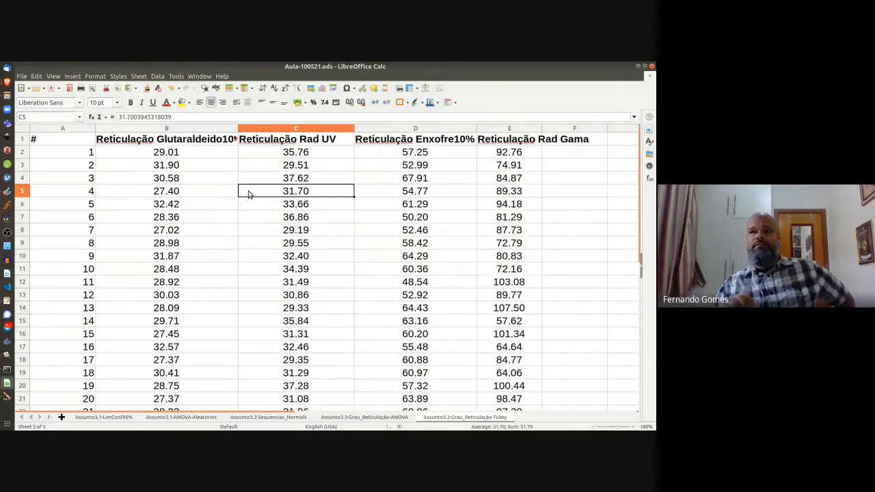
# Step: Examine the reticulation treatment headings in B1:E1 and the sample numbers in A2:A23
pyautogui.click(191, 140)
pyautogui.hotkey('shift', 'Right')
pyautogui.hotkey('shift', 'Right')
pyautogui.hotkey('shift', 'Right')
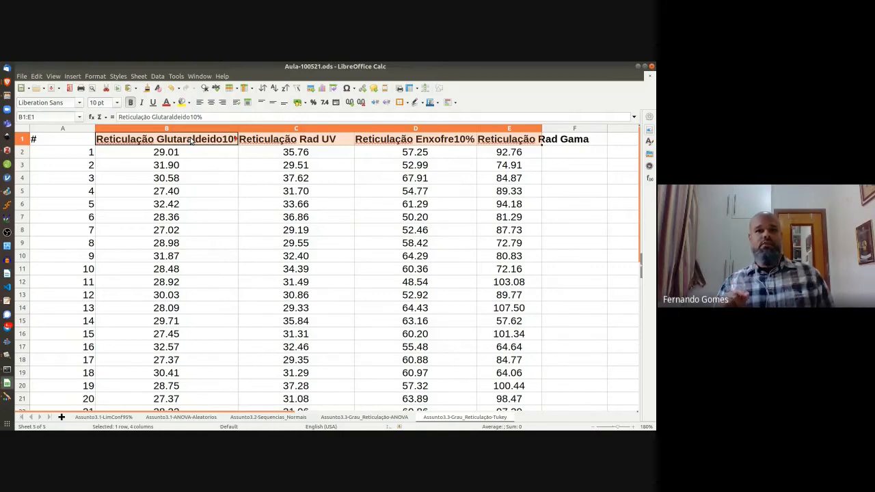
pyautogui.click(83, 154)
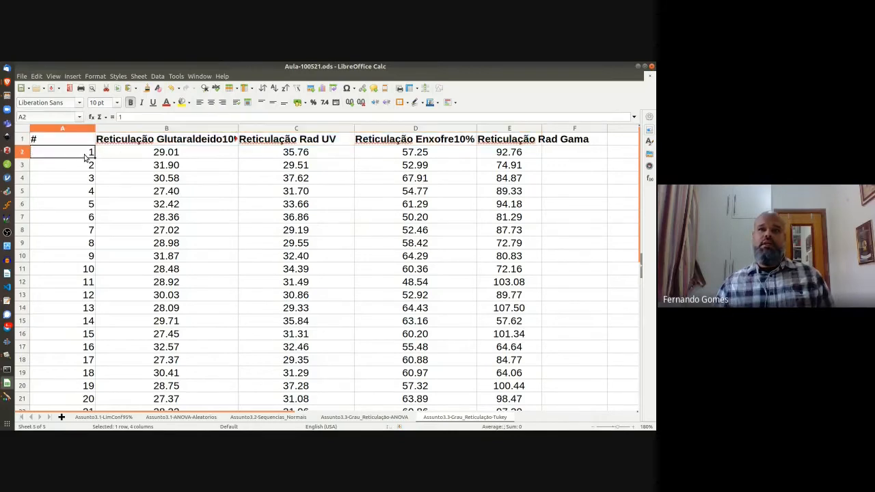
pyautogui.scroll(-1, 92, 236)
pyautogui.scroll(-1, 90, 238)
pyautogui.keyDown('shift'); pyautogui.click(82, 347); pyautogui.keyUp('shift')
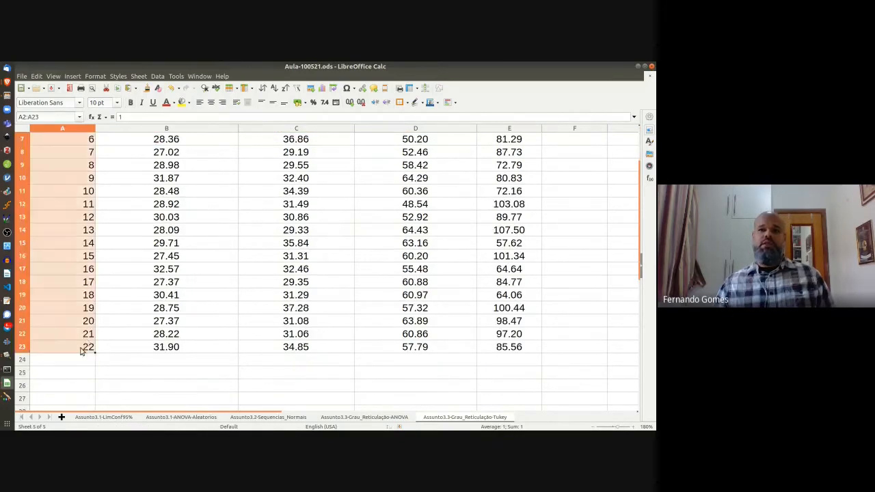
pyautogui.scroll(2, 188, 223)
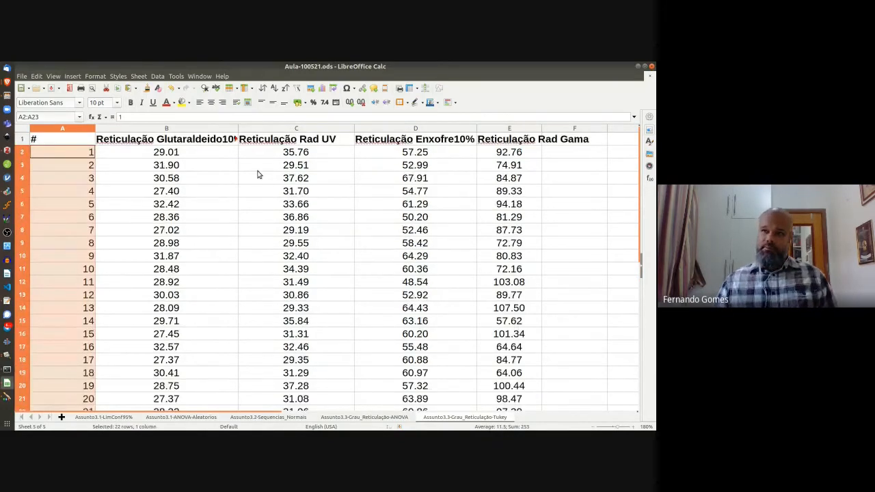
# Step: Insert an empty column before the Reticulação Glutaraldeido10% column
pyautogui.click(200, 130)
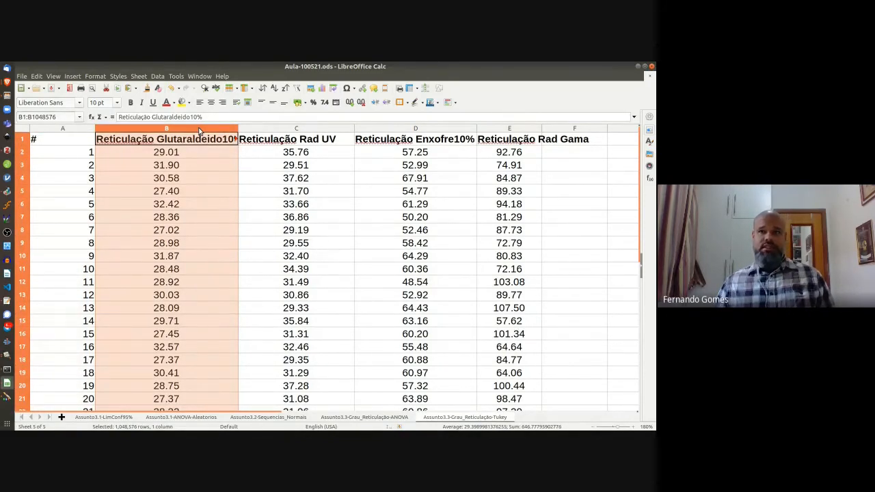
pyautogui.rightClick(200, 130)
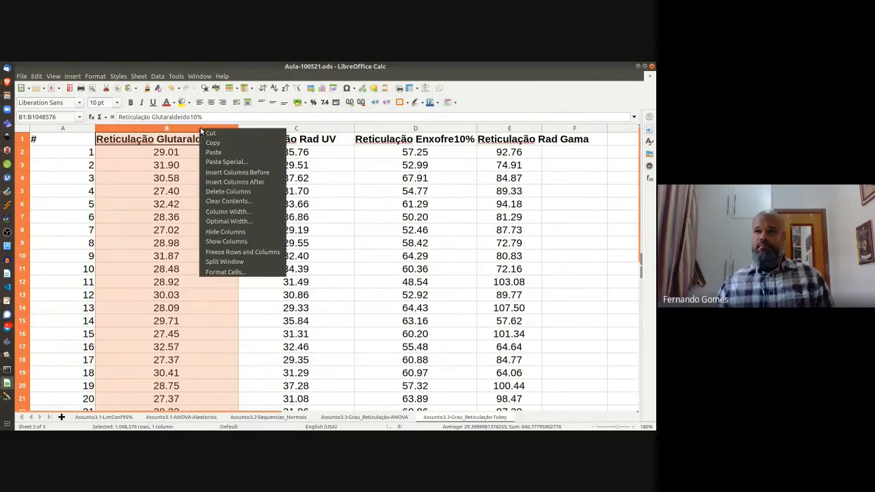
pyautogui.click(224, 175)
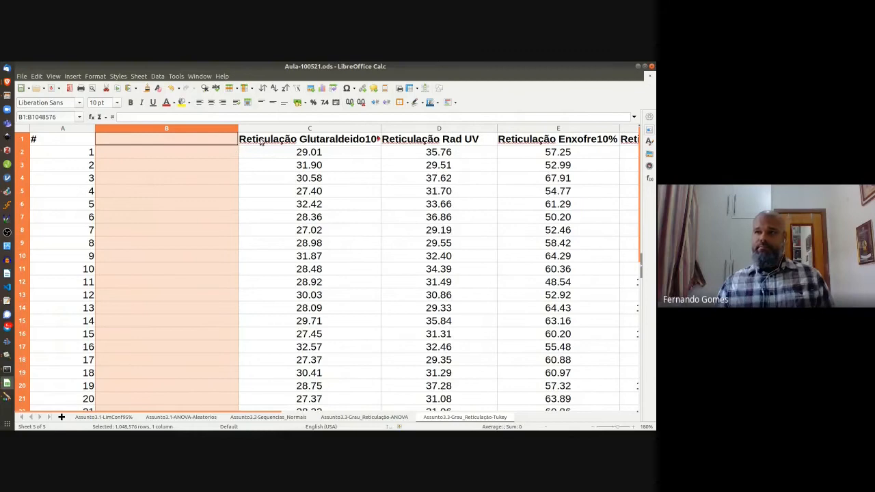
# Step: Colour the text of the Reticulação Glutaraldeido10% heading and its values (C1:C23) red
pyautogui.click(270, 146)
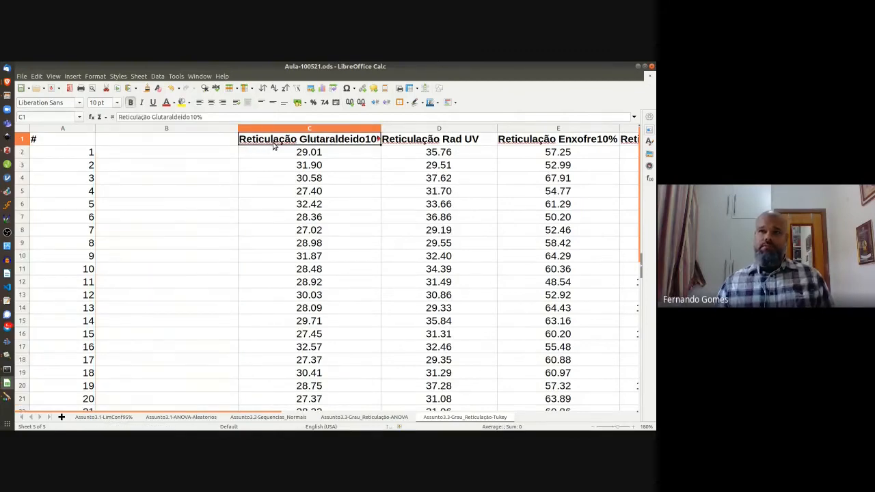
pyautogui.click(299, 156)
pyautogui.scroll(-3, 305, 177)
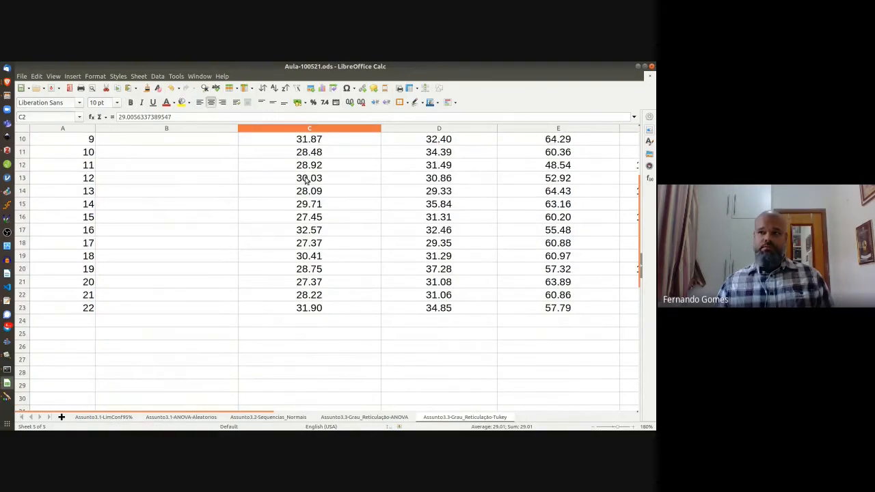
pyautogui.scroll(3, 306, 179)
pyautogui.press('Up')
pyautogui.scroll(-4, 312, 195)
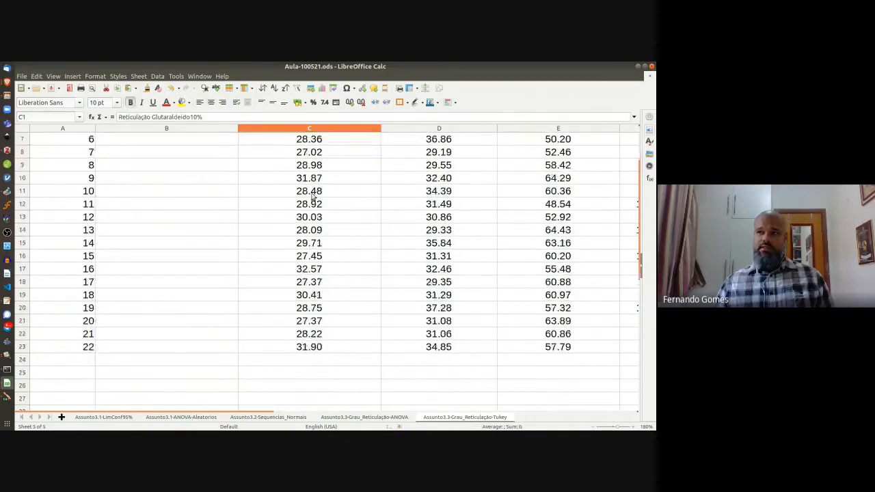
pyautogui.keyDown('shift'); pyautogui.click(324, 269); pyautogui.keyUp('shift')
pyautogui.scroll(4, 318, 205)
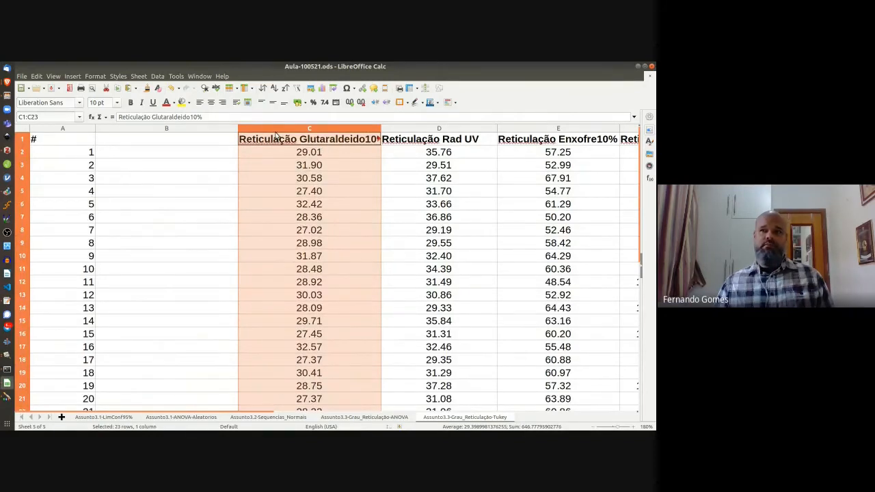
pyautogui.click(167, 107)
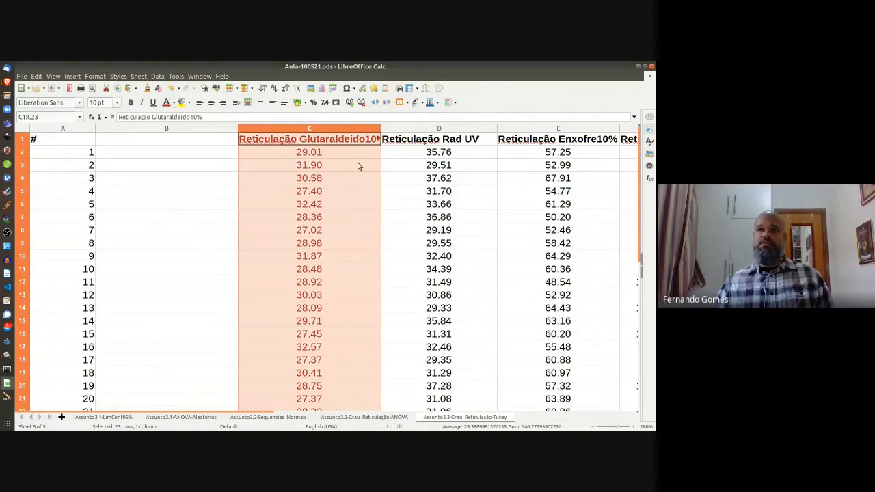
# Step: Colour the text of the Reticulação Rad UV heading and its values (D1:D23) light orange
pyautogui.click(409, 143)
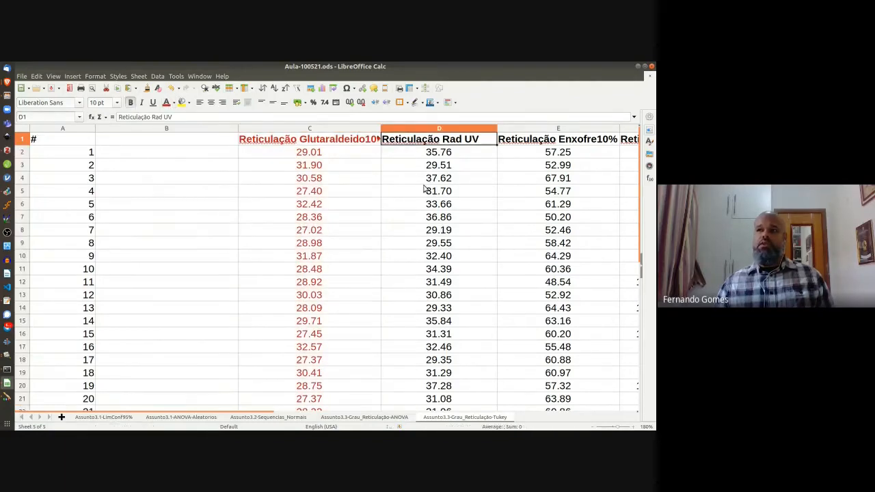
pyautogui.scroll(-1, 420, 152)
pyautogui.scroll(1, 431, 159)
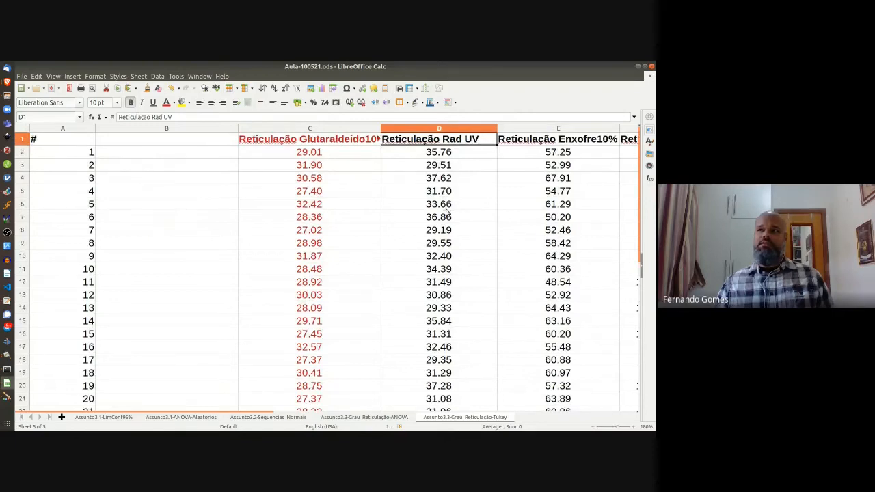
pyautogui.scroll(-3, 447, 230)
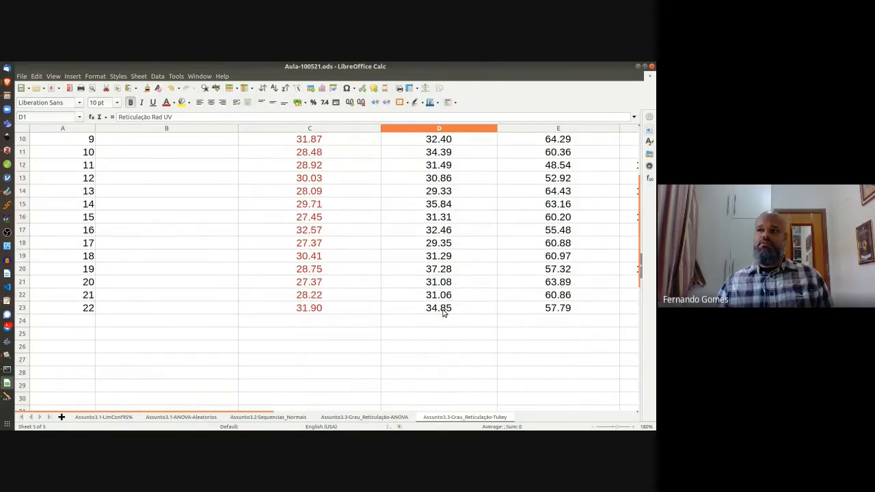
pyautogui.keyDown('shift'); pyautogui.click(443, 313); pyautogui.keyUp('shift')
pyautogui.click(173, 103)
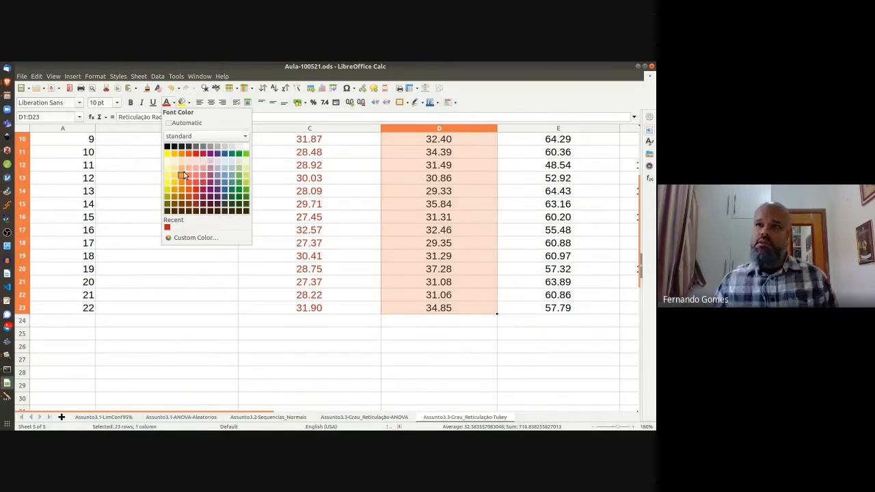
pyautogui.click(184, 176)
pyautogui.scroll(3, 578, 205)
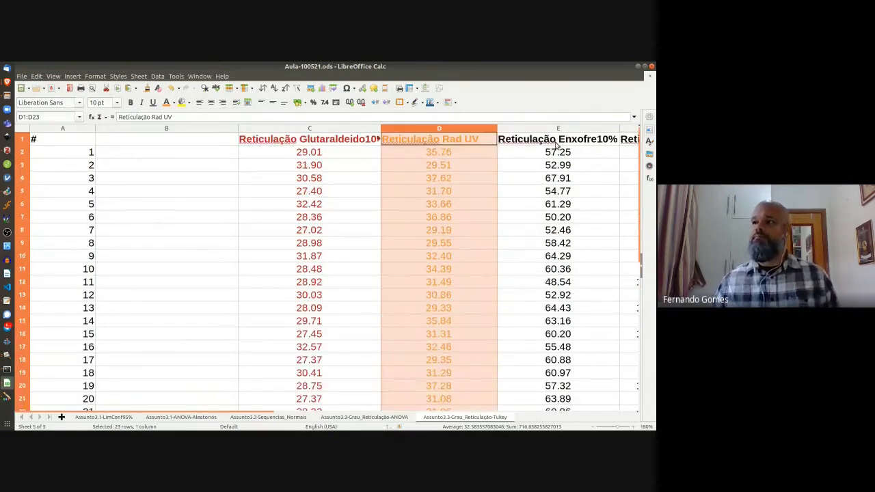
# Step: Colour the text of the Reticulação Enxofre10% heading and its values (E1:E23) teal green
pyautogui.click(557, 140)
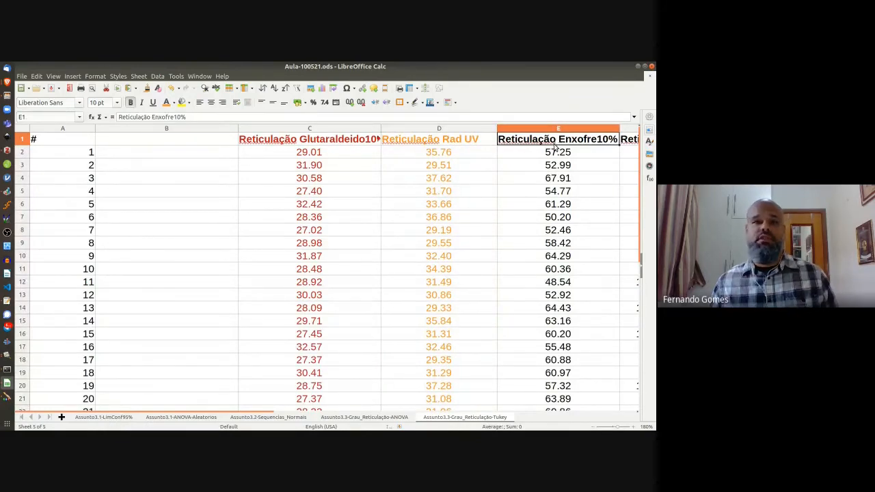
pyautogui.scroll(-3, 560, 171)
pyautogui.keyDown('shift'); pyautogui.click(567, 311); pyautogui.keyUp('shift')
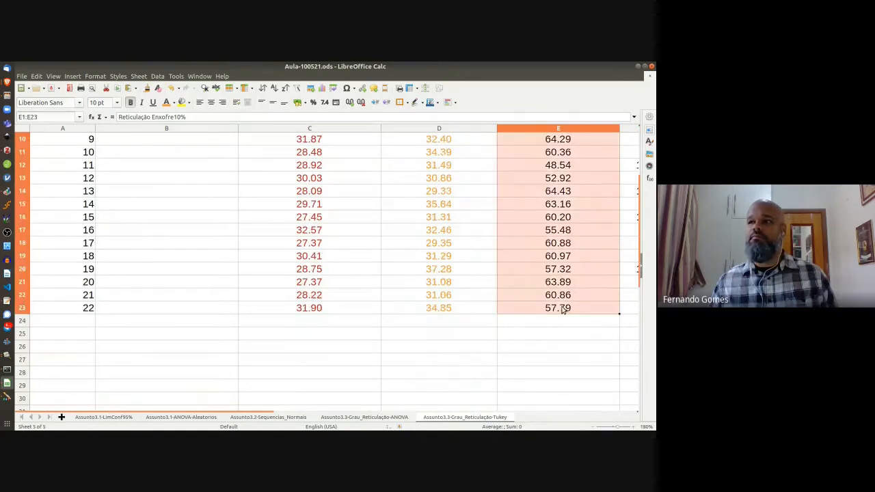
pyautogui.click(174, 104)
pyautogui.click(232, 154)
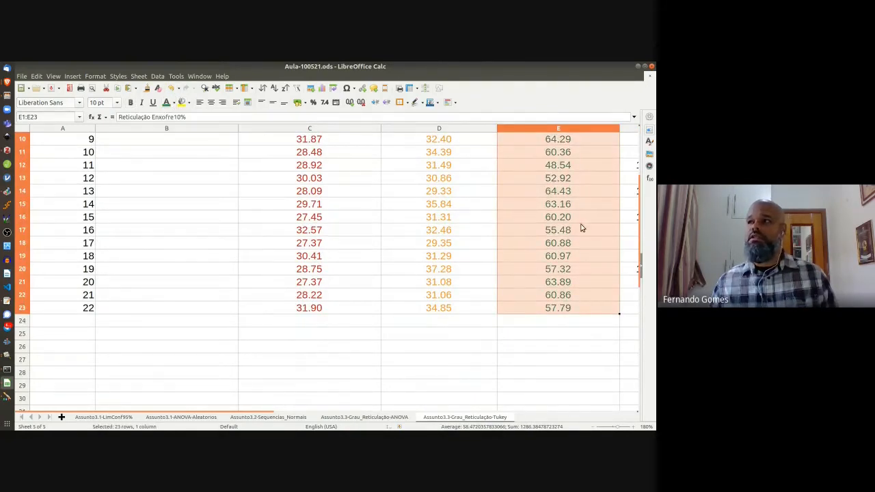
pyautogui.scroll(3, 628, 197)
# Step: Check the Reticulação Rad Gama values in column F and the row 1 headings from column A onward
pyautogui.click(628, 141)
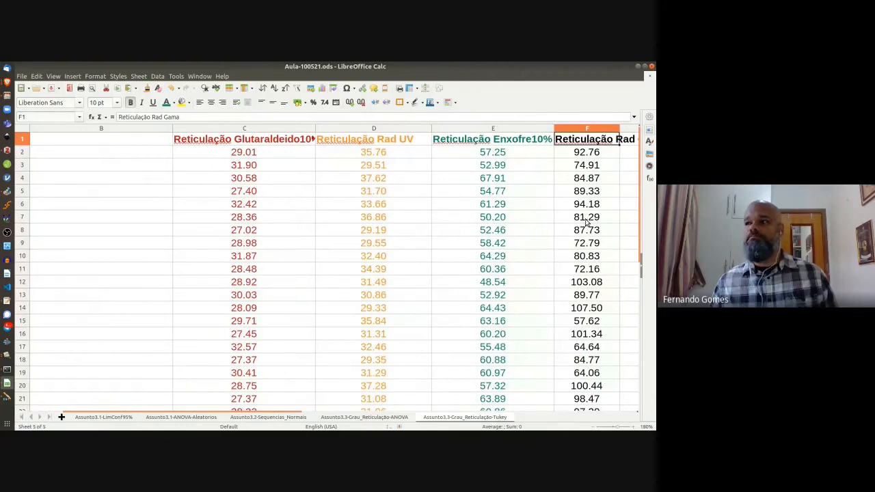
pyautogui.scroll(-3, 586, 222)
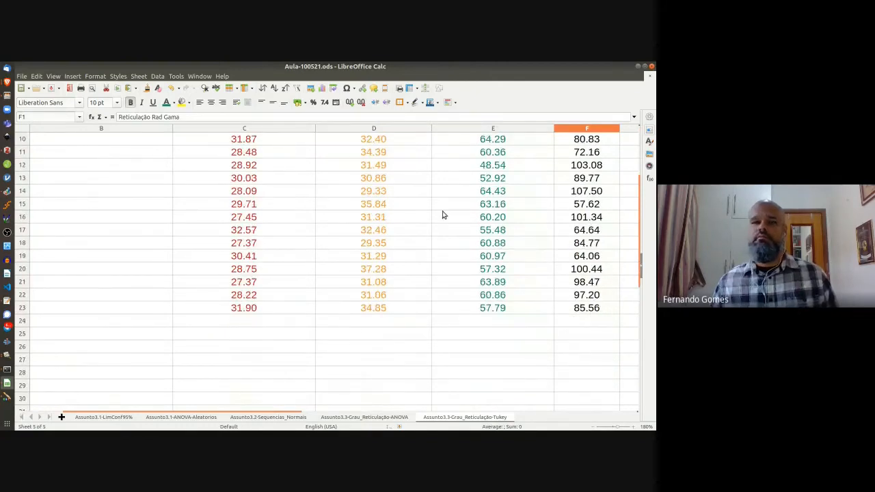
pyautogui.scroll(3, 438, 208)
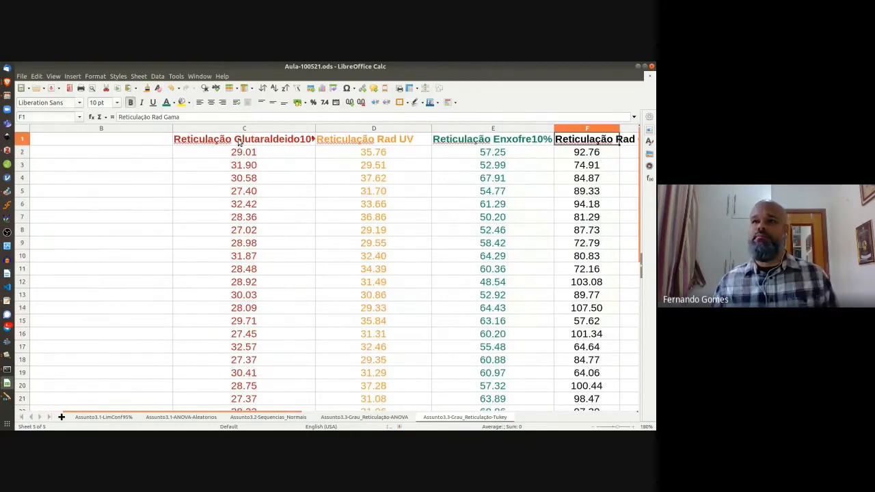
pyautogui.click(239, 141)
pyautogui.press('Left')
pyautogui.press('Left')
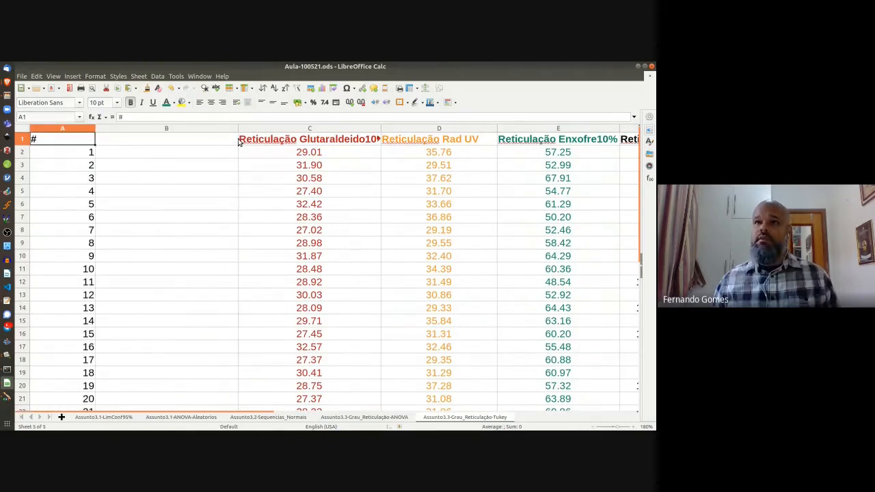
pyautogui.press('Down')
pyautogui.press('Up')
pyautogui.press('Right')
pyautogui.press('Right')
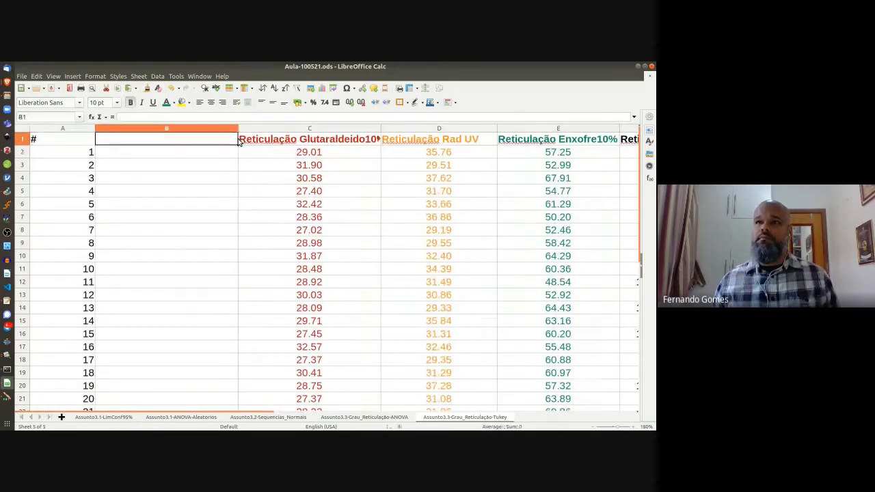
pyautogui.press('Right')
pyautogui.press('Right')
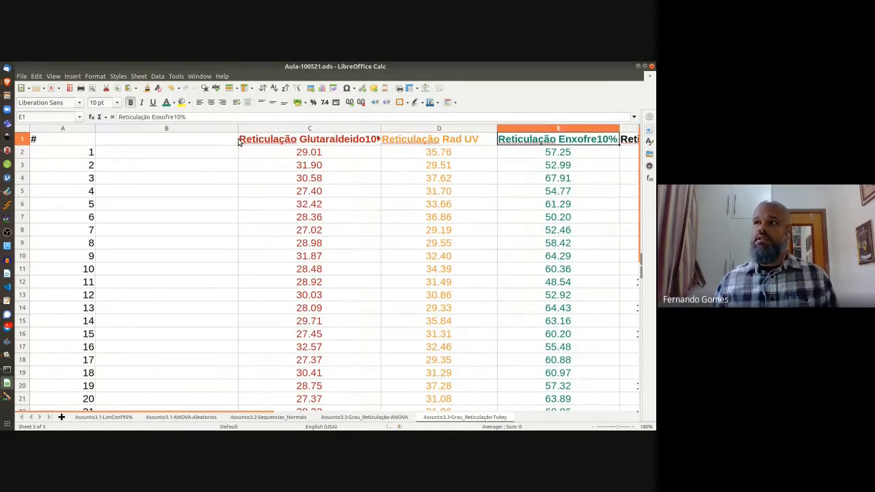
pyautogui.press('Right')
pyautogui.press('Home')
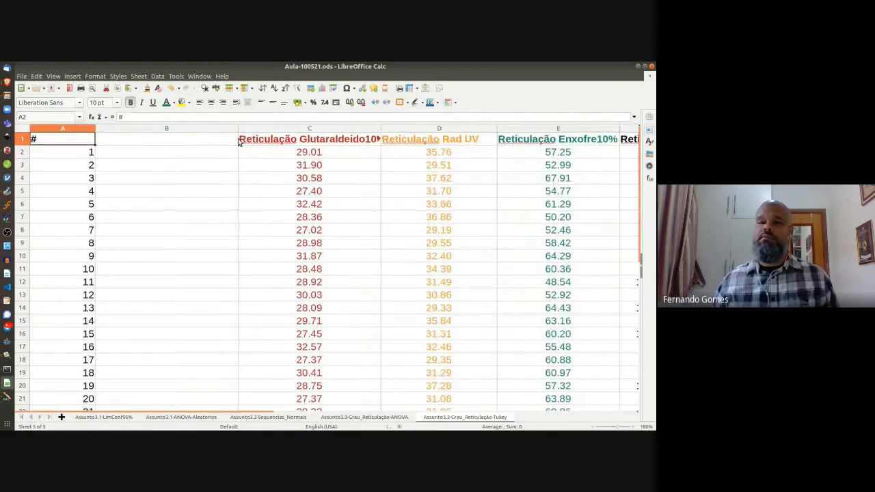
# Step: Copy the sample numbers 1 to 22 from cells A2:A23
pyautogui.press('Down')
pyautogui.hotkey('shift', 'Down')
pyautogui.hotkey('shift', 'Down')
pyautogui.hotkey('shift', 'Down')
pyautogui.hotkey('shift', 'Down')
pyautogui.hotkey('shift', 'Down')
pyautogui.hotkey('shift', 'Down')
pyautogui.hotkey('shift', 'Down')
pyautogui.hotkey('shift', 'Down')
pyautogui.hotkey('shift', 'Down')
pyautogui.hotkey('shift', 'Down')
pyautogui.hotkey('shift', 'Down')
pyautogui.hotkey('shift', 'Down')
pyautogui.hotkey('shift', 'Down')
pyautogui.hotkey('shift', 'Down')
pyautogui.hotkey('shift', 'Down')
pyautogui.hotkey('shift', 'Down')
pyautogui.hotkey('shift', 'Down')
pyautogui.hotkey('shift', 'Down')
pyautogui.hotkey('shift', 'Down')
pyautogui.hotkey('shift', 'Down')
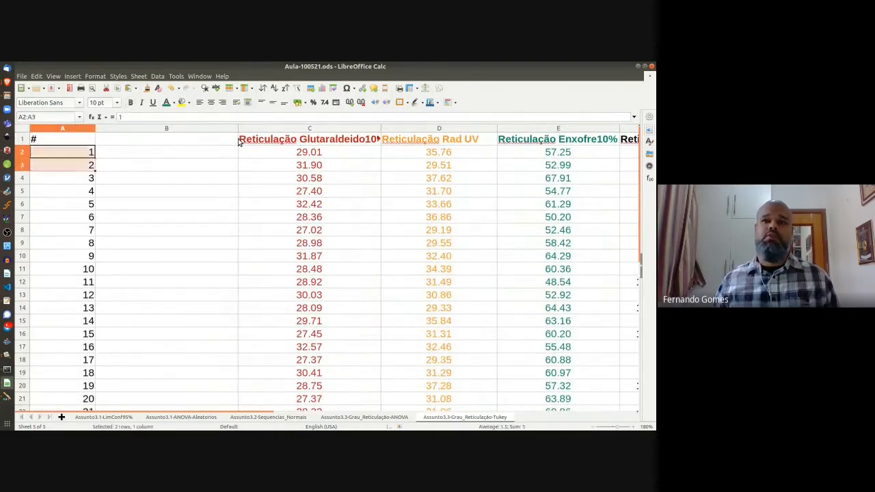
pyautogui.hotkey('shift', 'Up')
pyautogui.hotkey('shift', 'Up')
pyautogui.hotkey('ctrl', 'c')
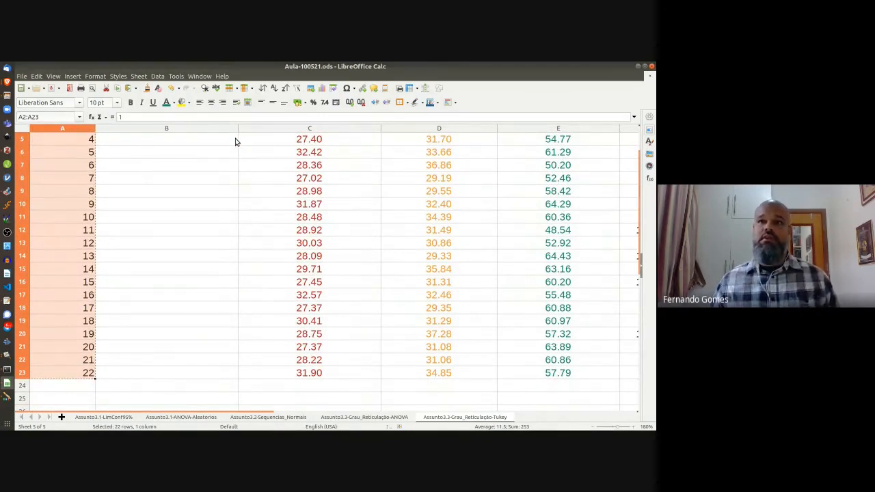
# Step: Paste the copied sample numbers directly below the originals, starting at cell A24
pyautogui.scroll(-3, 94, 204)
pyautogui.scroll(-3, 96, 209)
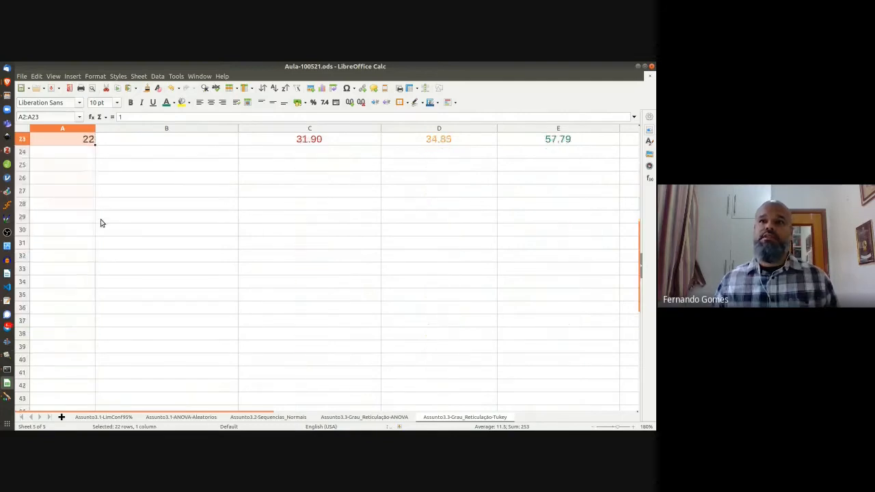
pyautogui.scroll(6, 100, 219)
pyautogui.scroll(1, 101, 214)
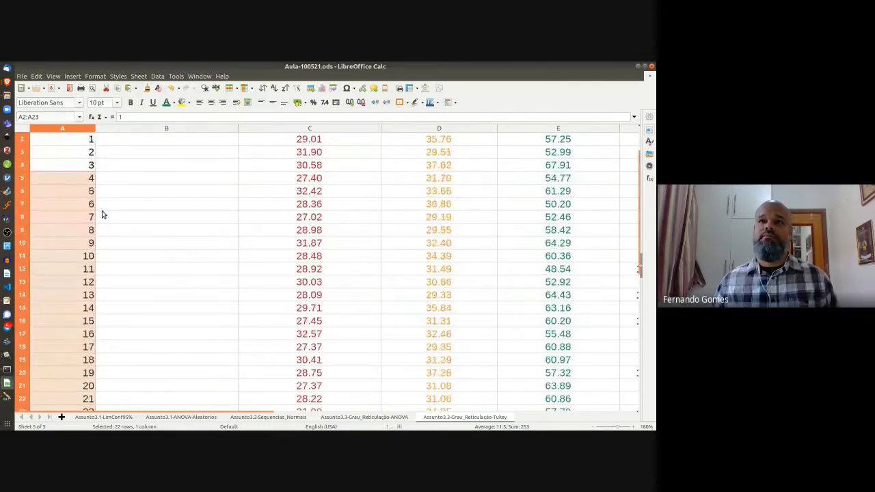
pyautogui.scroll(-7, 102, 214)
pyautogui.click(72, 172)
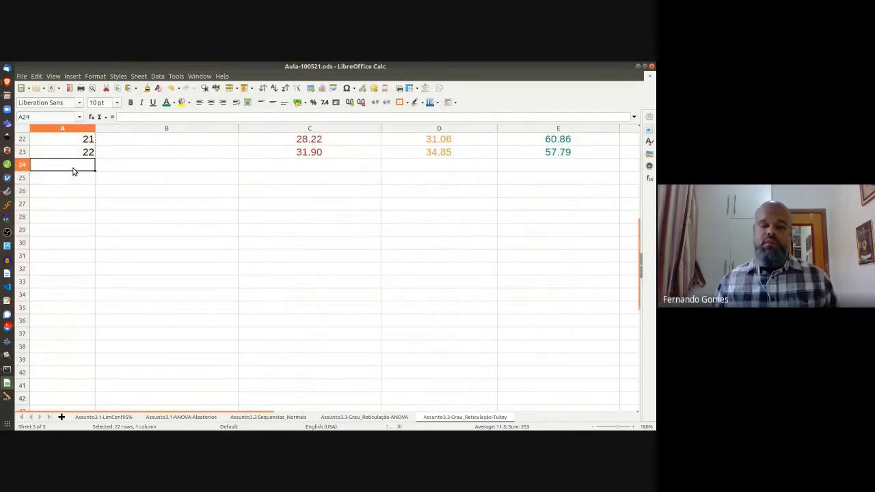
pyautogui.hotkey('ctrl', 'v')
# Step: Paste the sample numbers two more times in column A, starting at A46 and at A68
pyautogui.scroll(-2, 89, 206)
pyautogui.scroll(-2, 88, 205)
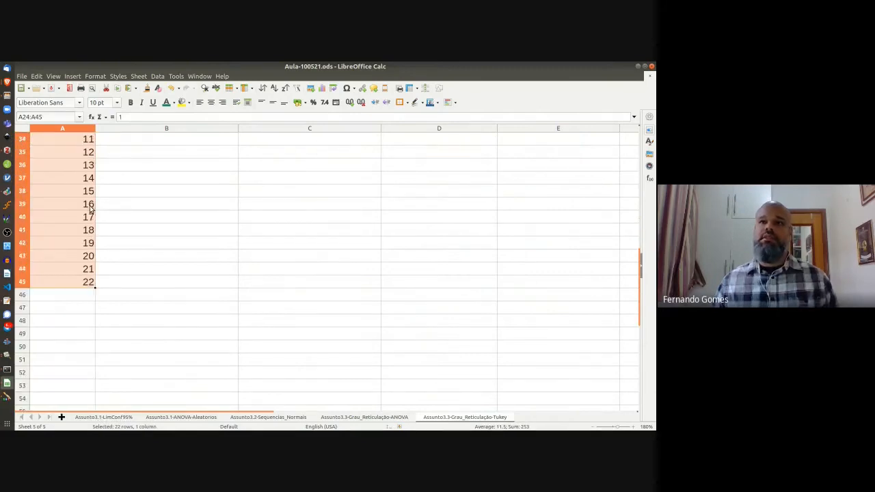
pyautogui.click(80, 292)
pyautogui.hotkey('ctrl', 'v')
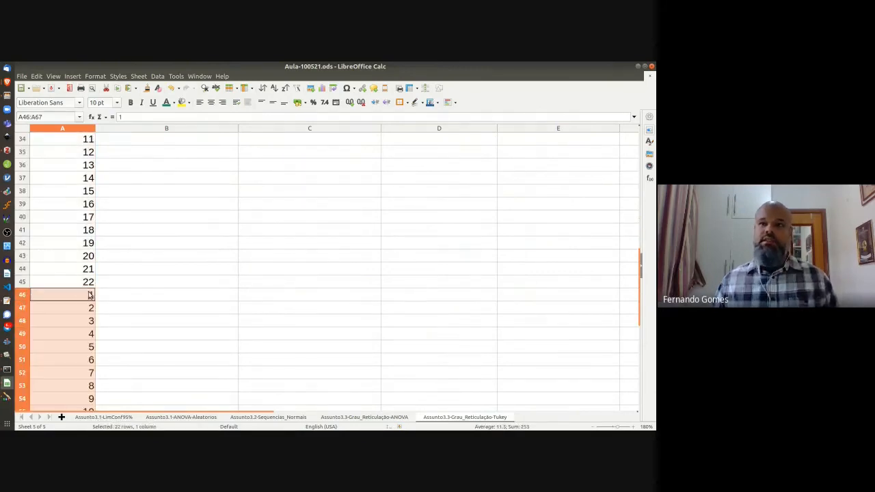
pyautogui.scroll(-6, 88, 287)
pyautogui.click(83, 350)
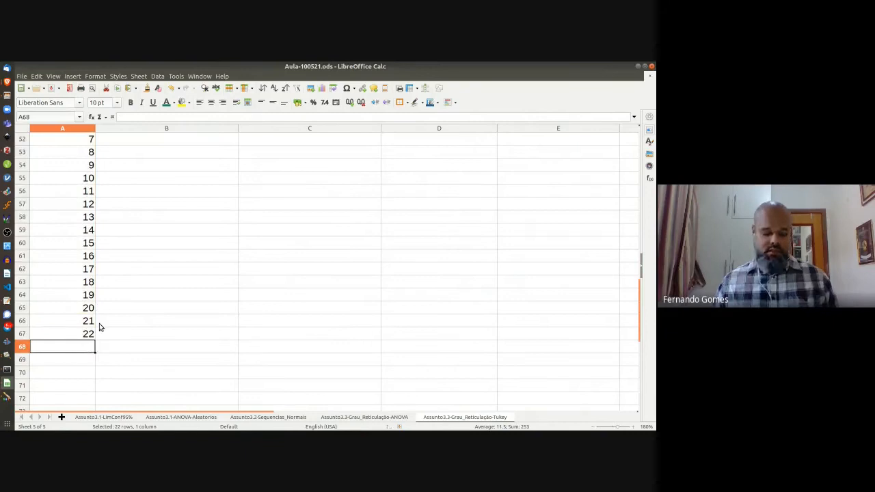
pyautogui.hotkey('ctrl', 'v')
# Step: Copy the Reticulação Glutaraldeido10% heading from C1 into every cell of B2:B23, keeping its red formatting
pyautogui.scroll(17, 131, 267)
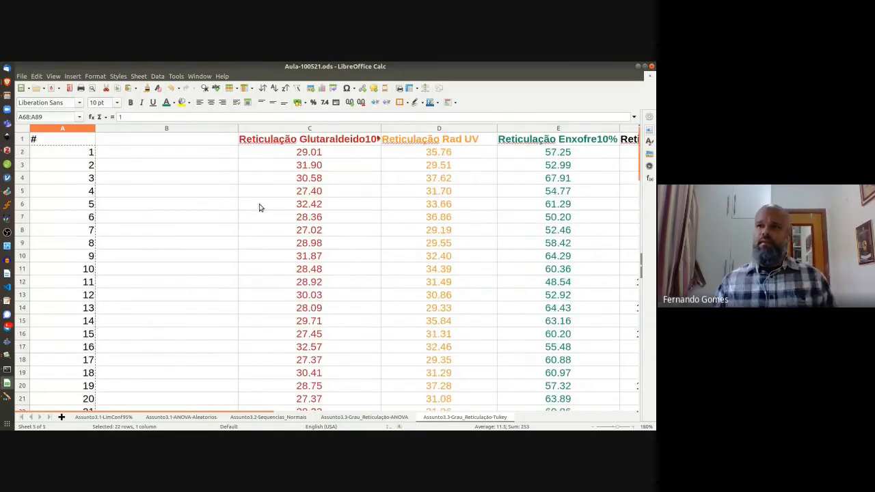
pyautogui.click(266, 142)
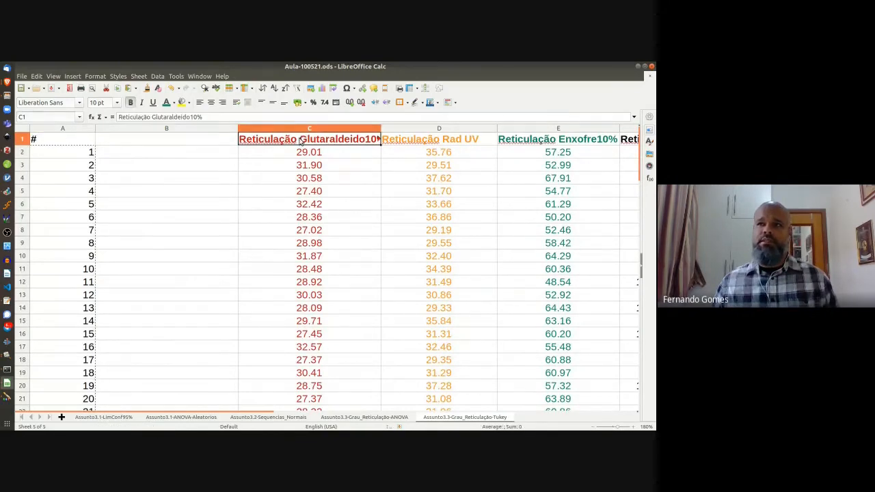
pyautogui.click(197, 154)
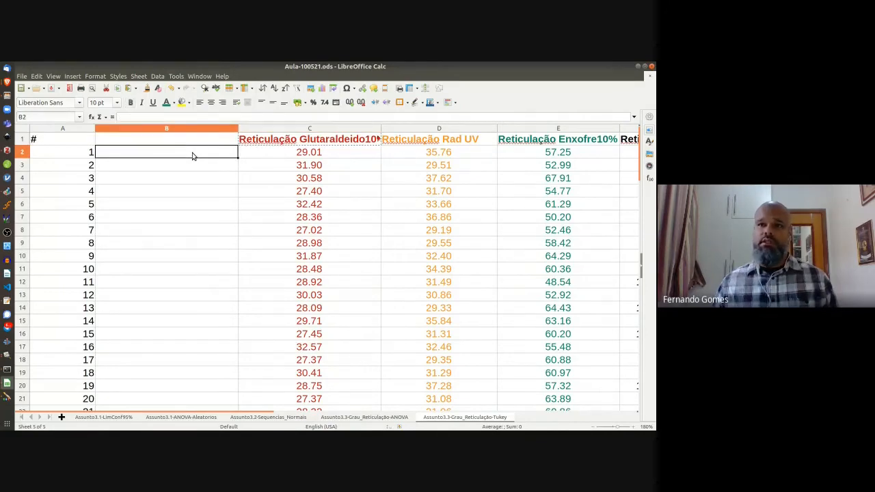
pyautogui.scroll(-4, 192, 155)
pyautogui.keyDown('shift'); pyautogui.click(146, 271); pyautogui.keyUp('shift')
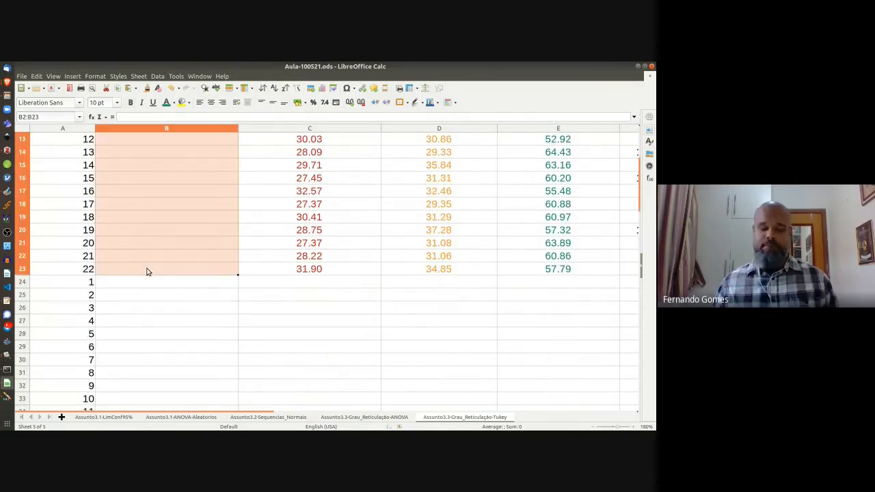
pyautogui.write('Reticulação Glutaraldeido10%')
# Step: Copy the Reticulação Rad UV heading from D1 into every cell of B24:B45, keeping its orange formatting
pyautogui.scroll(4, 324, 189)
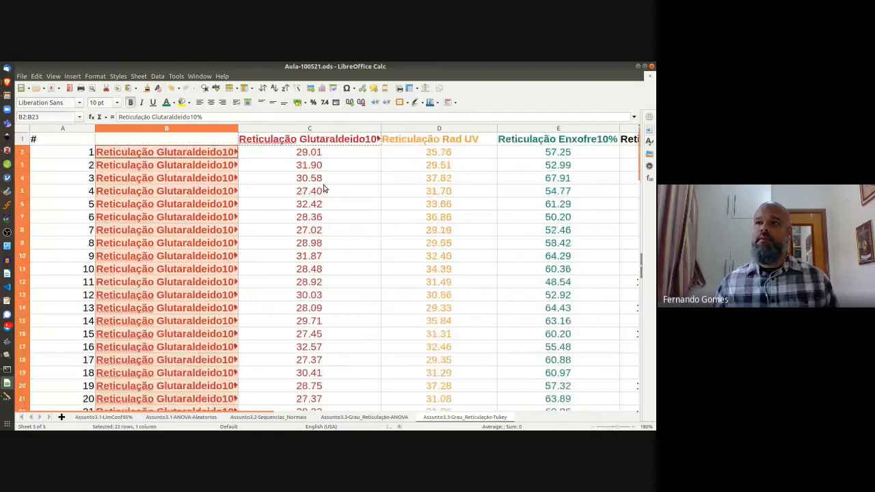
pyautogui.click(413, 143)
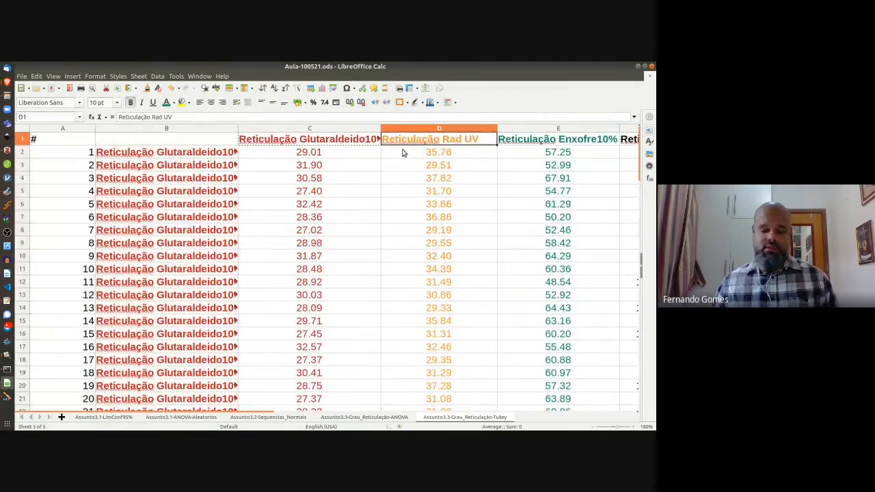
pyautogui.scroll(-1, 253, 179)
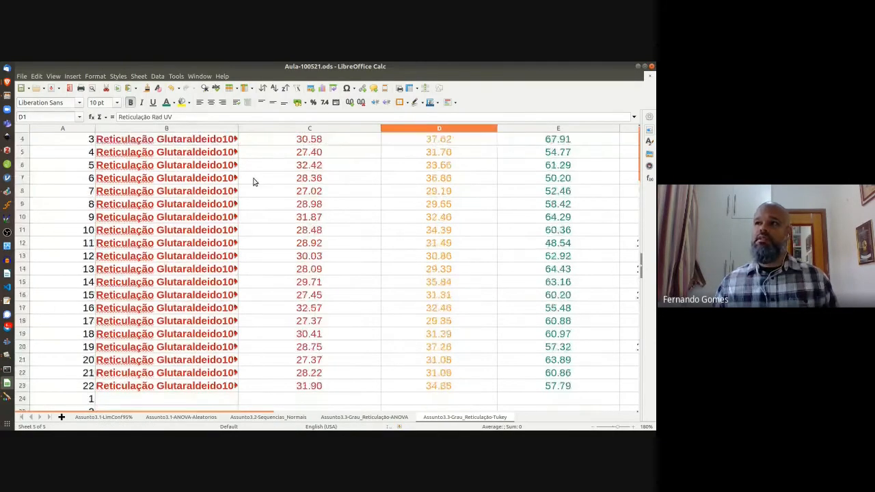
pyautogui.scroll(-4, 185, 247)
pyautogui.click(185, 248)
pyautogui.scroll(-4, 184, 250)
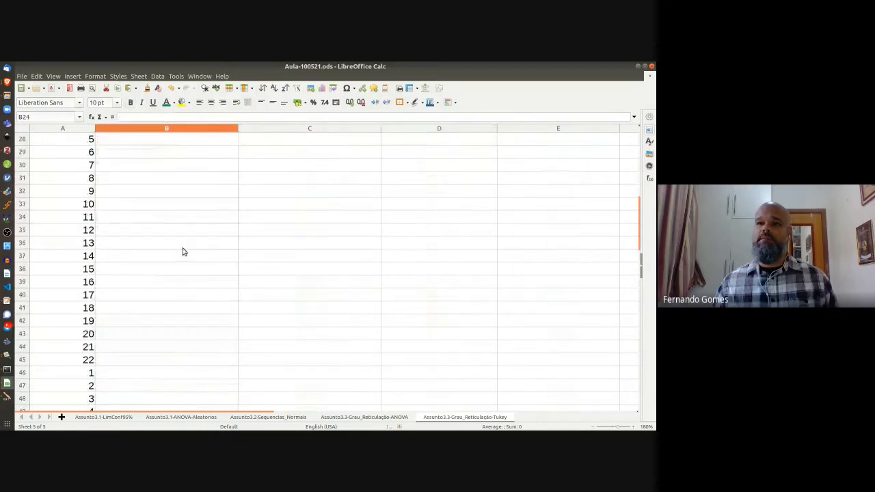
pyautogui.keyDown('shift'); pyautogui.click(134, 361); pyautogui.keyUp('shift')
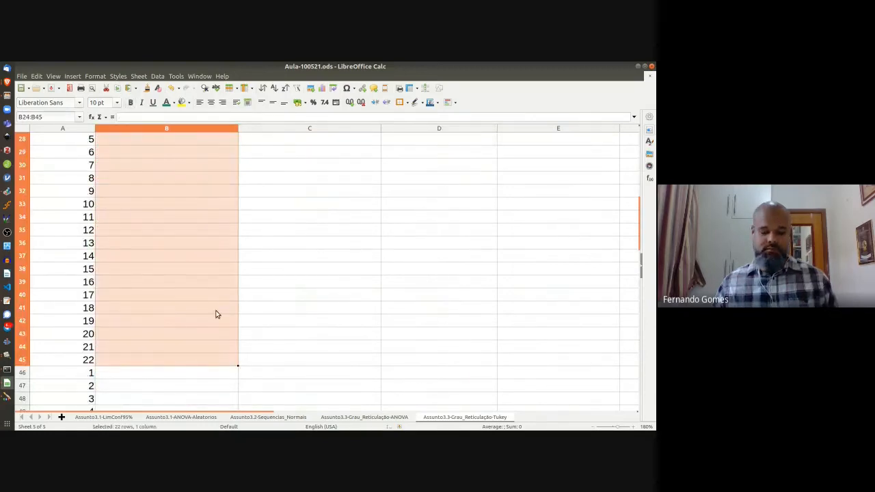
pyautogui.write('Reticulação Rad UV Reticulação Rad UV Reticulação Rad UV Reticulação Rad UV Reticulação Rad UV Reticulação Rad UV Reticulação Rad UV Reticulação Rad UV Reticulação Rad UV Reticulação Rad UV Reticulação Rad UV Reticulação Rad UV Reticulação Rad UV Reticulação Rad UV Reticulação Rad UV Reticulação Rad UV Reticulação Rad UV Reticulação Rad UV Reticulação Rad UV Reticulação Rad UV Reticulação Rad UV Reticulação Rad UV')
# Step: Copy the Reticulação Enxofre10% heading from E1 into every cell of B46:B67, keeping its green formatting
pyautogui.scroll(1, 350, 256)
pyautogui.scroll(8, 350, 256)
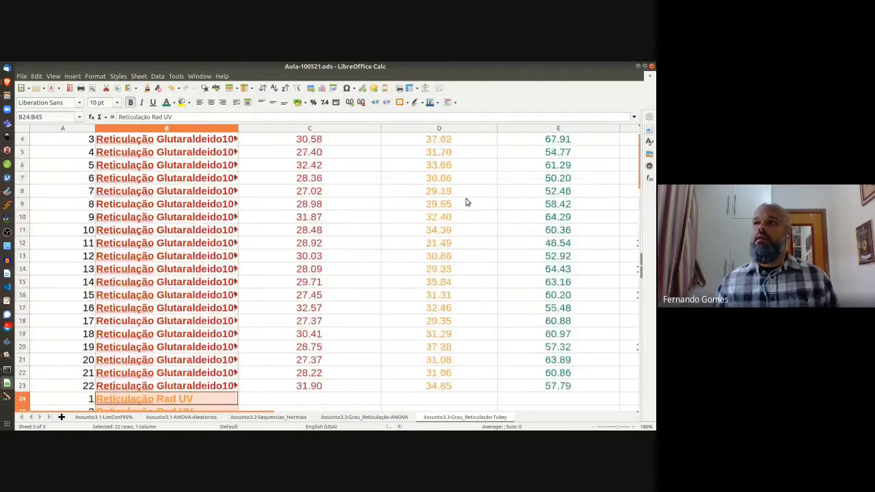
pyautogui.click(520, 144)
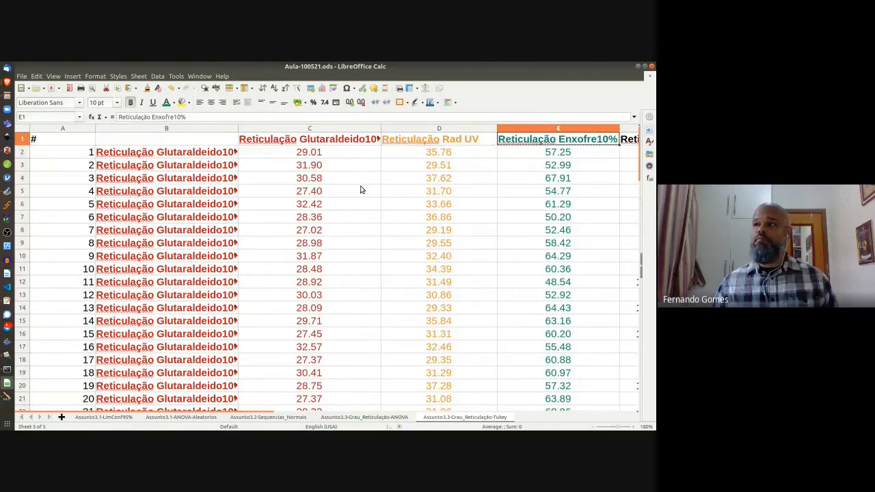
pyautogui.scroll(-7, 152, 226)
pyautogui.scroll(-3, 102, 287)
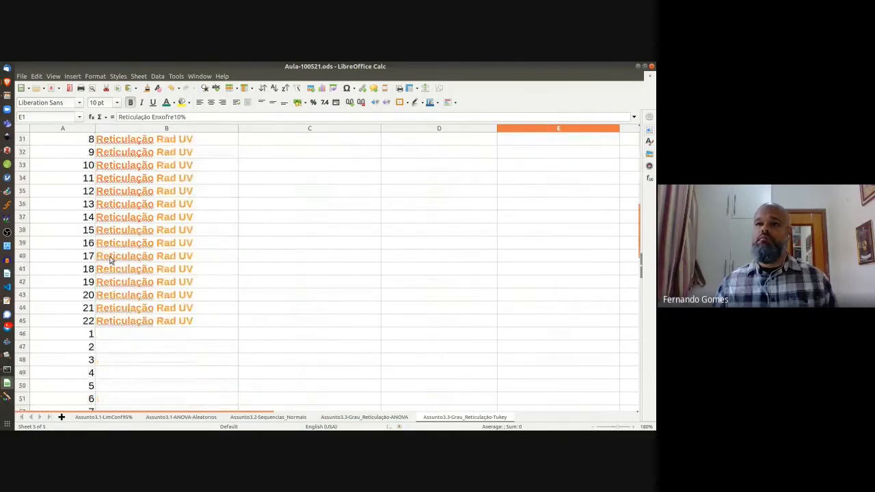
pyautogui.click(122, 334)
pyautogui.scroll(-3, 127, 334)
pyautogui.scroll(-2, 128, 332)
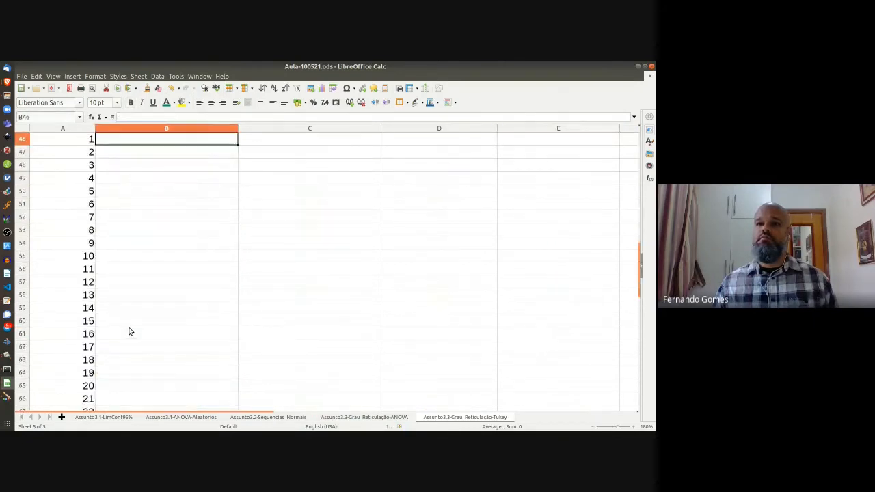
pyautogui.scroll(-1, 130, 376)
pyautogui.scroll(-1, 130, 376)
pyautogui.keyDown('shift'); pyautogui.click(130, 336); pyautogui.keyUp('shift')
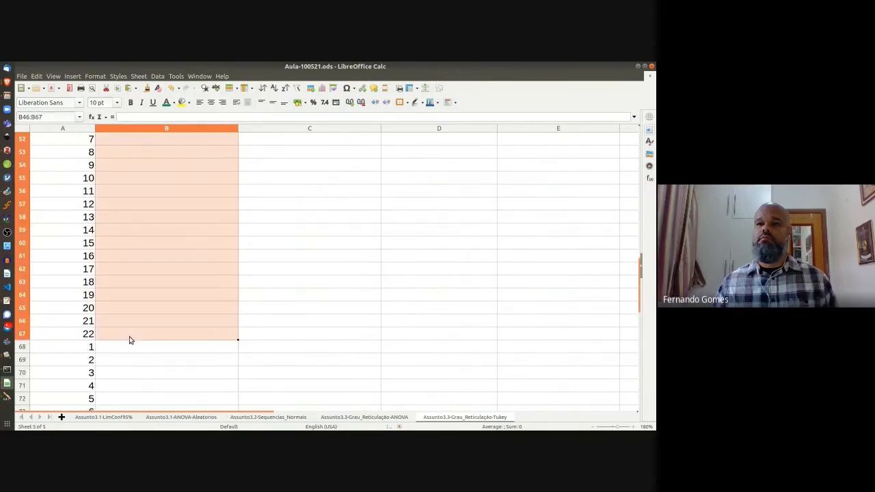
pyautogui.write('Reticulação Enxofre10%')
# Step: Copy the Reticulação Rad Gama heading from F1 into every cell of B68:B89, keeping its black bold formatting
pyautogui.scroll(15, 381, 255)
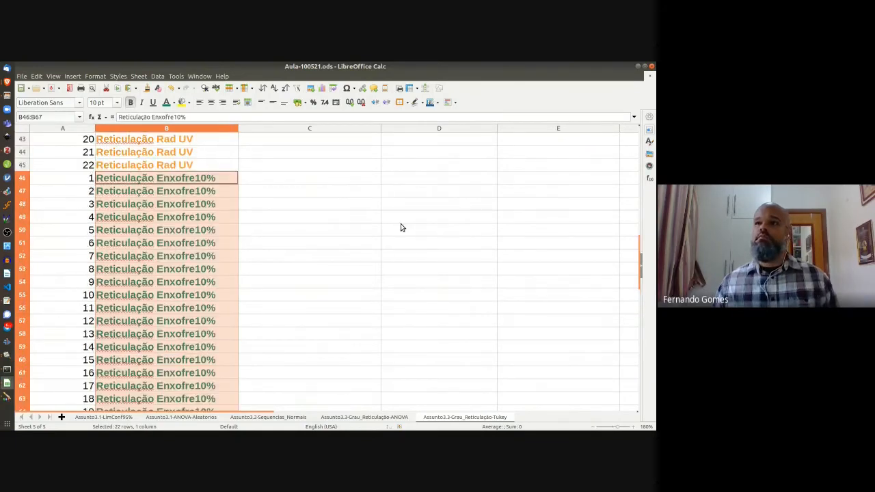
pyautogui.scroll(2, 536, 164)
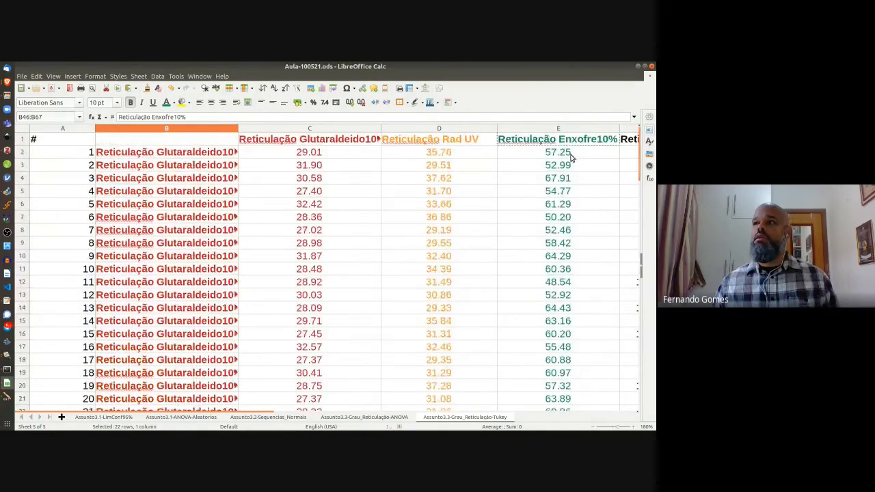
pyautogui.click(625, 140)
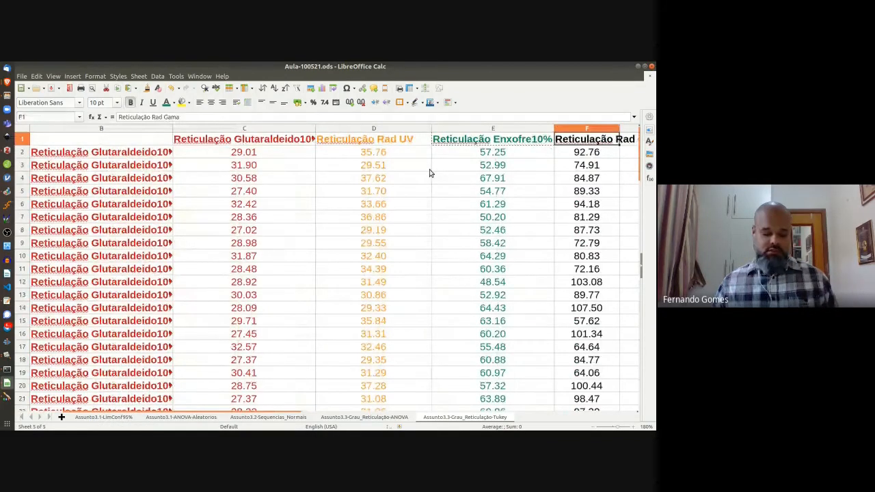
pyautogui.scroll(-17, 119, 255)
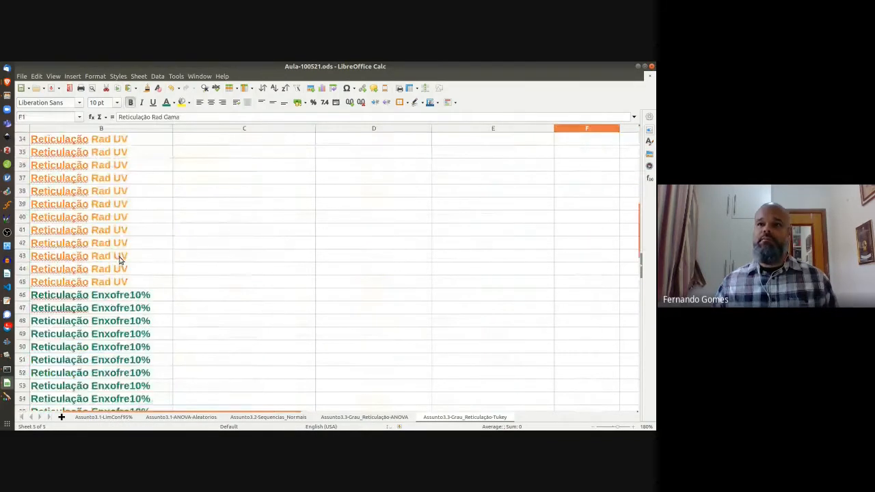
pyautogui.scroll(-4, 121, 258)
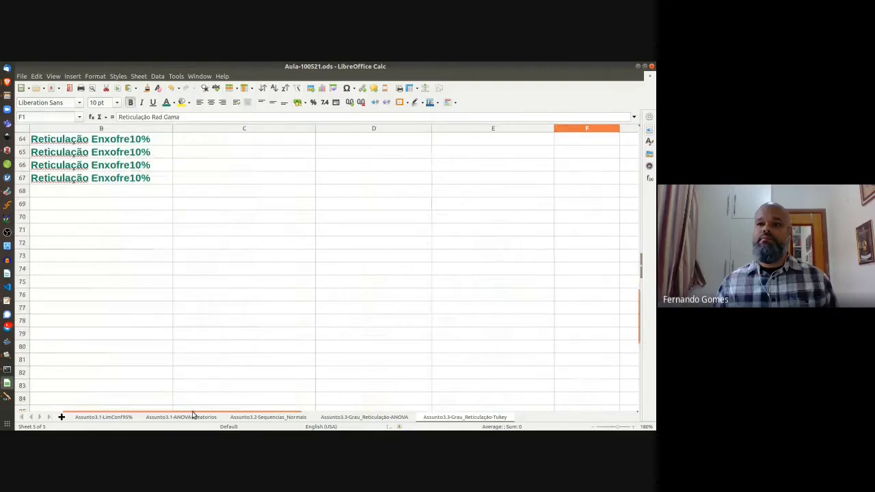
pyautogui.moveTo(191, 414); pyautogui.dragTo(143, 414)
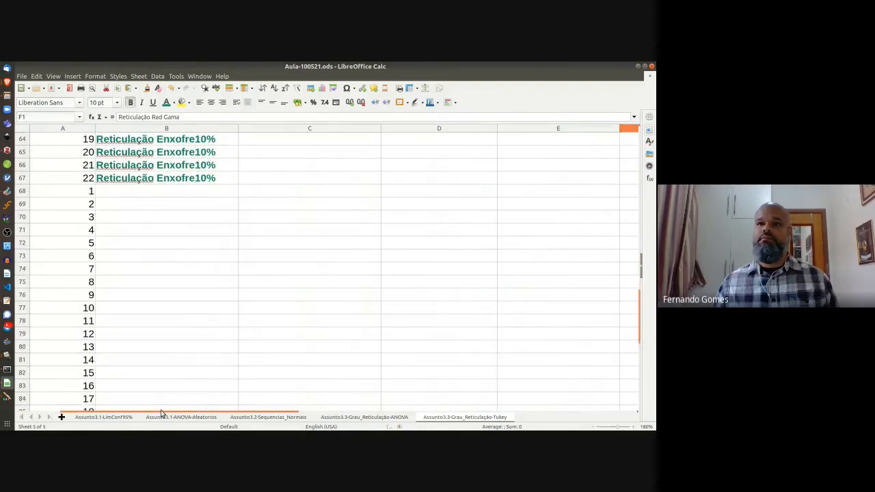
pyautogui.click(171, 191)
pyautogui.scroll(-4, 172, 219)
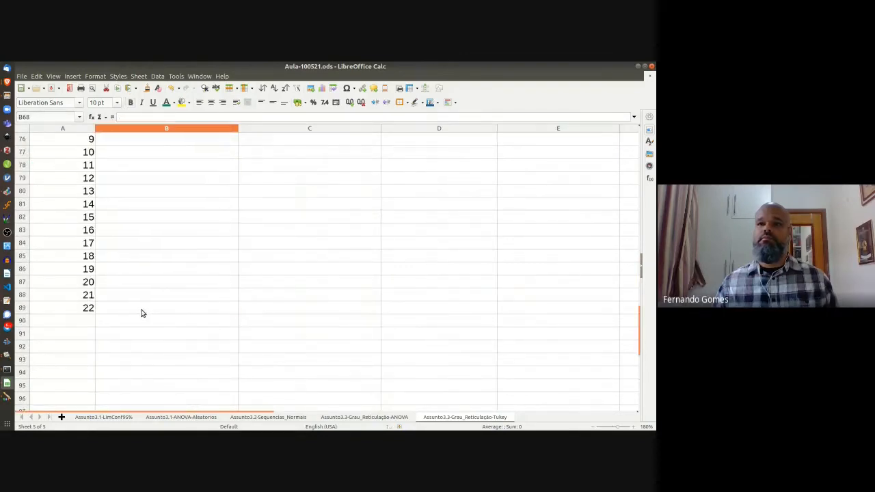
pyautogui.keyDown('shift'); pyautogui.click(142, 314); pyautogui.keyUp('shift')
pyautogui.write('Reticulação Rad Gama')
pyautogui.scroll(8, 269, 168)
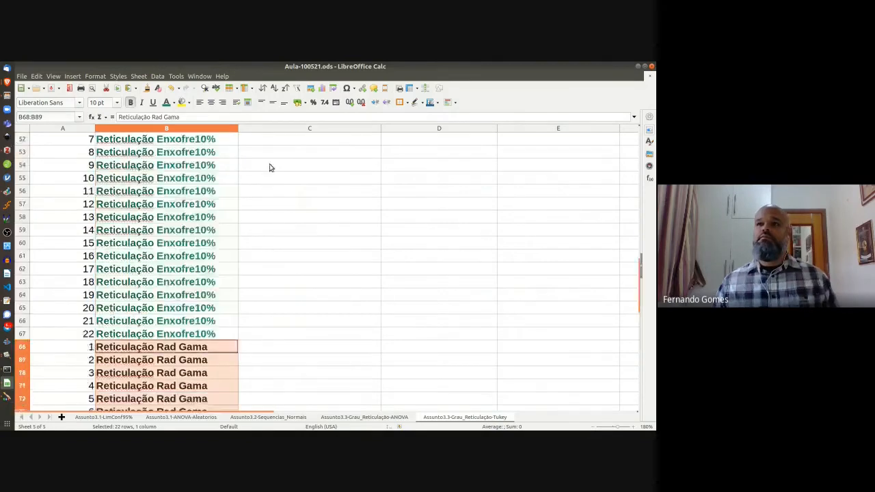
# Step: Move the Reticulação Rad UV values from D2:D23 into column C, starting at C24 beside their matching labels
pyautogui.scroll(17, 269, 168)
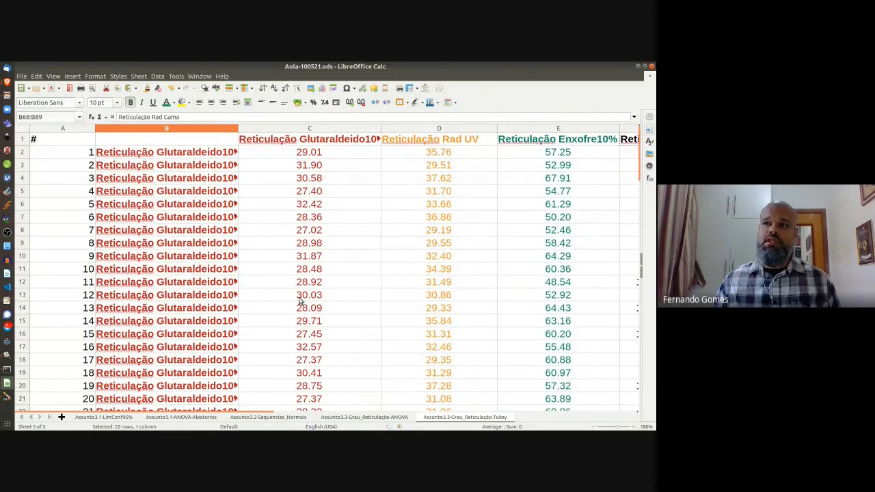
pyautogui.scroll(-2, 305, 324)
pyautogui.scroll(2, 305, 321)
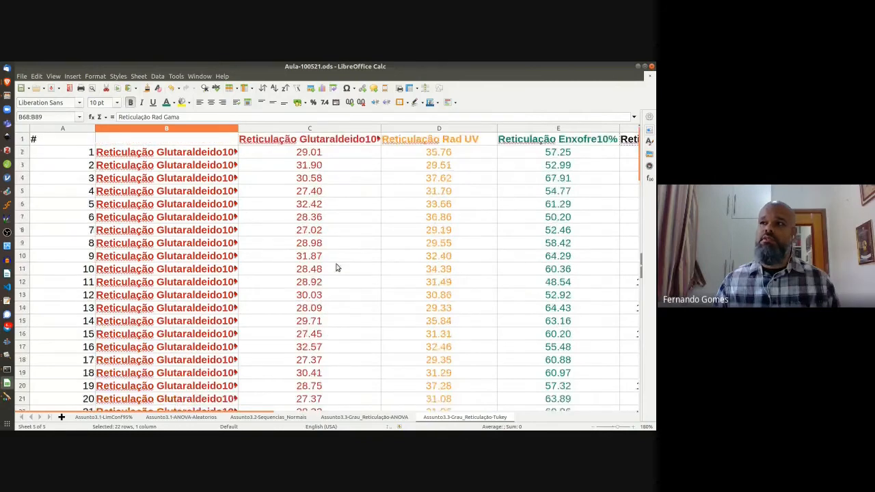
pyautogui.click(419, 156)
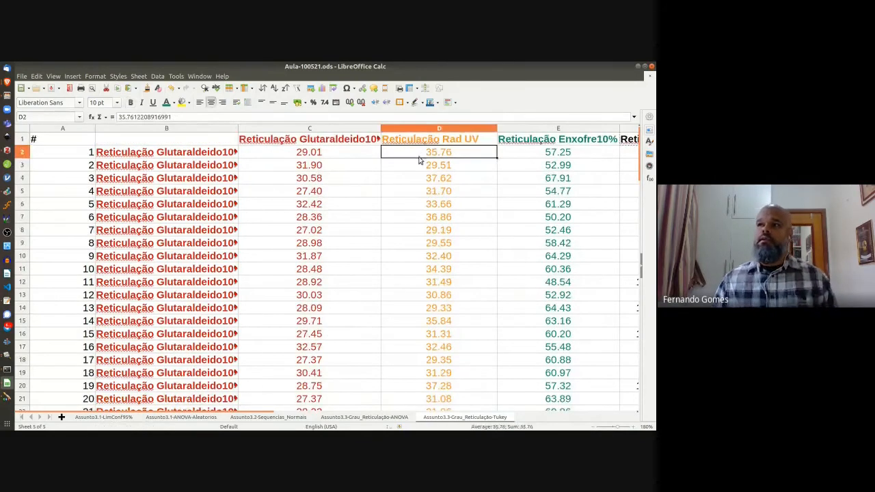
pyautogui.scroll(-1, 423, 162)
pyautogui.scroll(1, 425, 166)
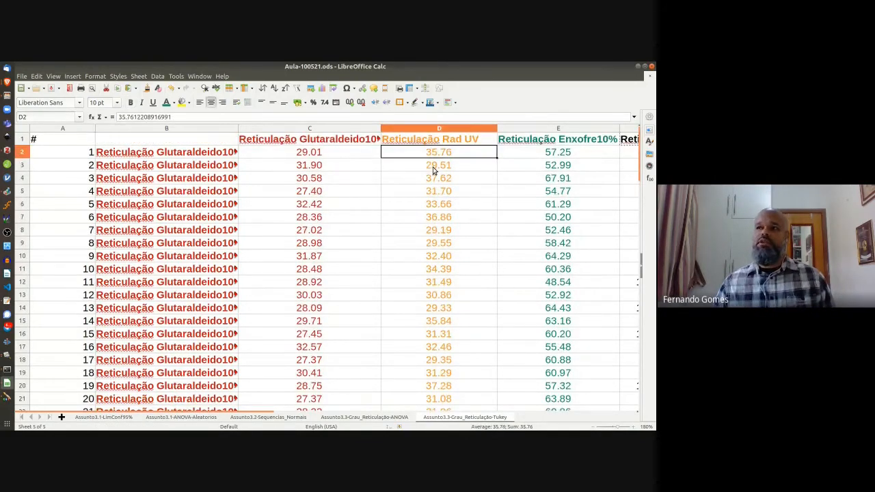
pyautogui.scroll(-3, 433, 170)
pyautogui.keyDown('shift'); pyautogui.click(428, 308); pyautogui.keyUp('shift')
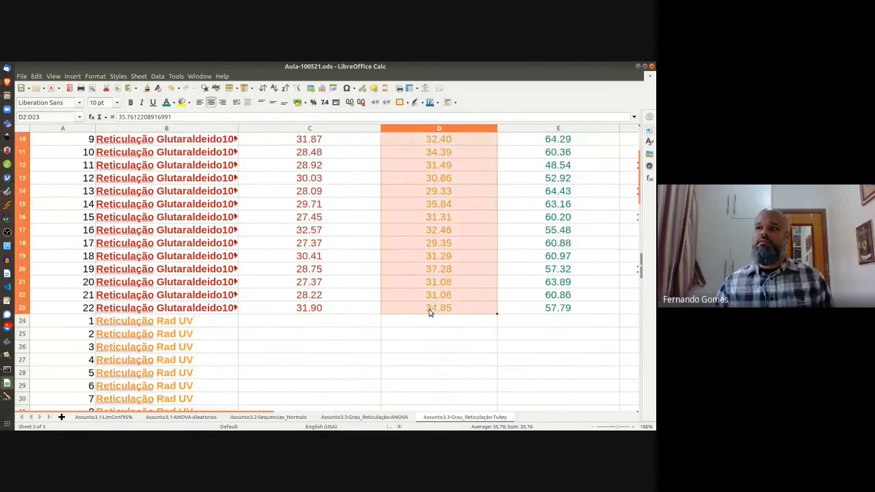
pyautogui.hotkey('ctrl', 'x')
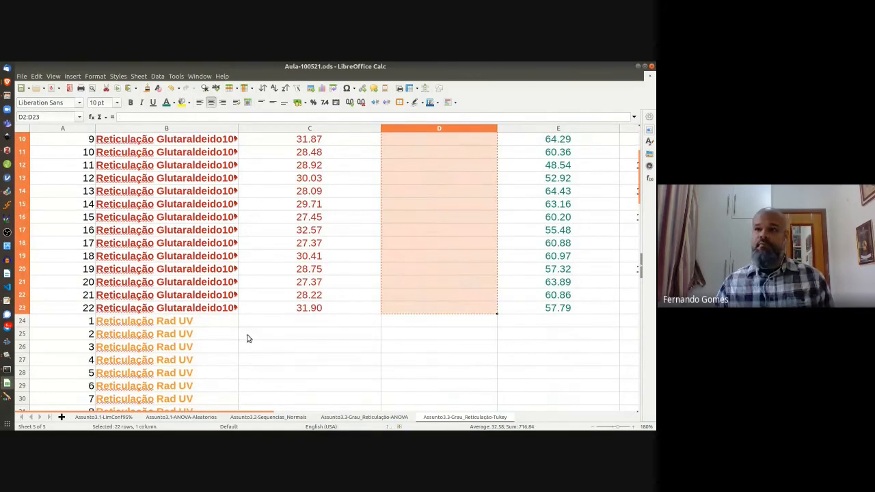
pyautogui.click(260, 324)
pyautogui.hotkey('ctrl', 'v')
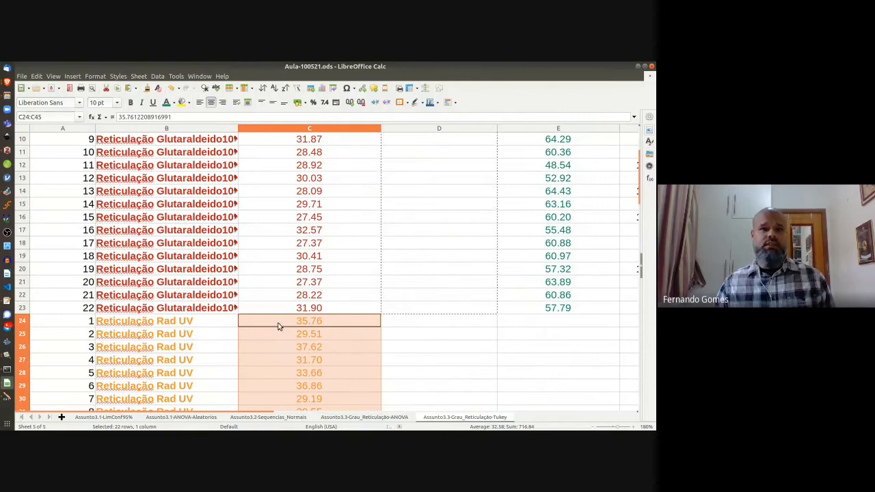
# Step: Move the Reticulação Enxofre10% values from E2:E23 into column C, starting at C46 beside their matching labels
pyautogui.click(553, 310)
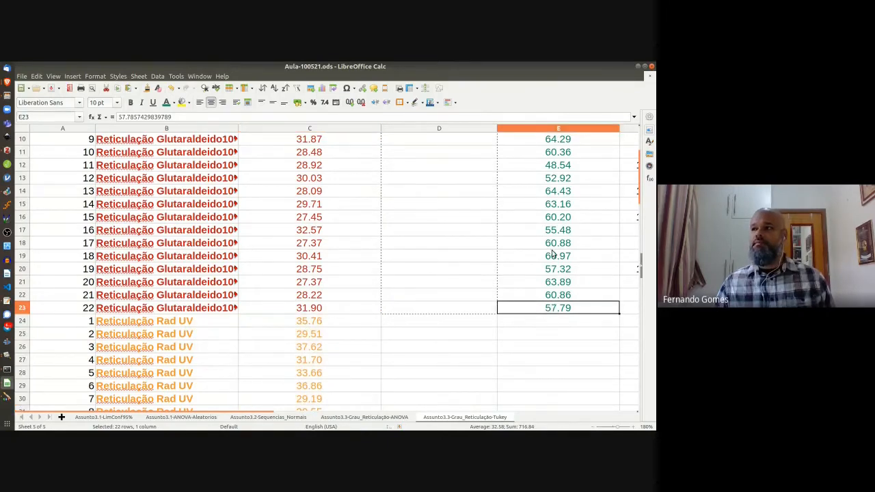
pyautogui.scroll(3, 553, 223)
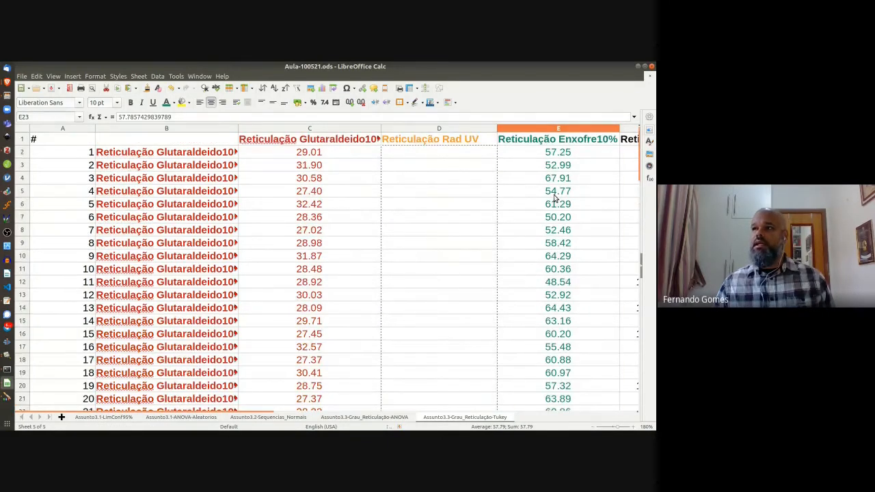
pyautogui.keyDown('shift'); pyautogui.click(557, 154); pyautogui.keyUp('shift')
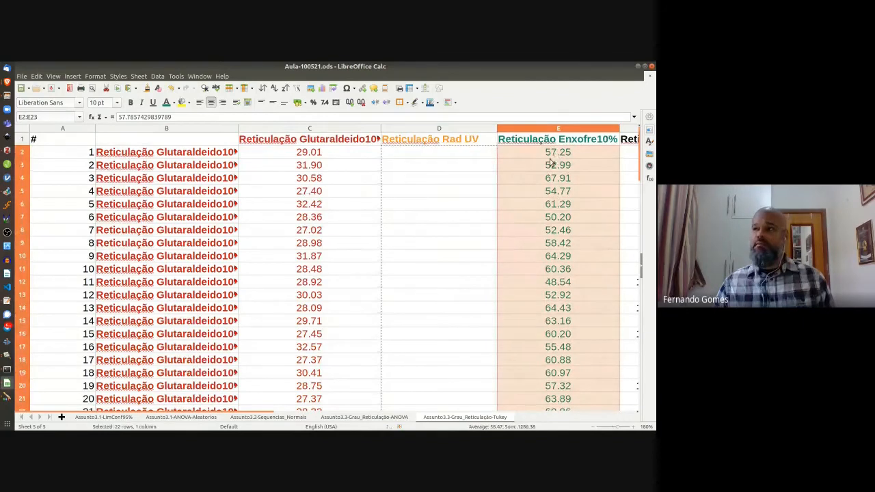
pyautogui.hotkey('ctrl', 'x')
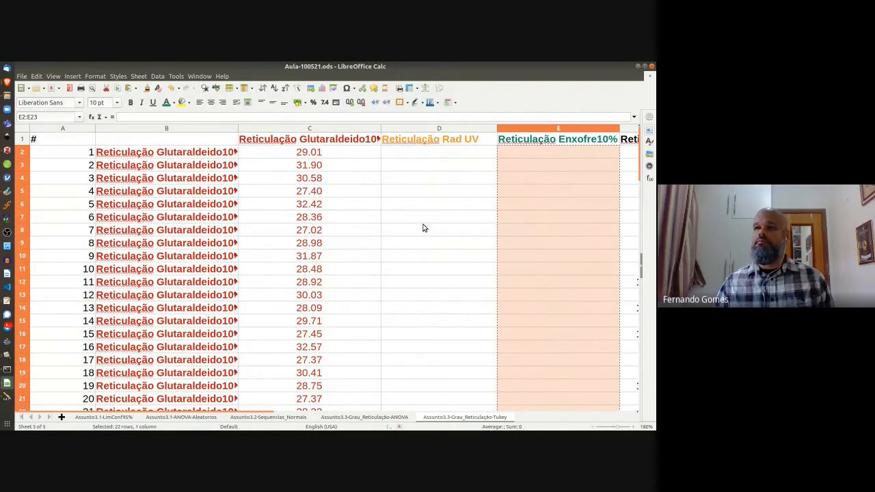
pyautogui.scroll(-11, 423, 229)
pyautogui.click(286, 302)
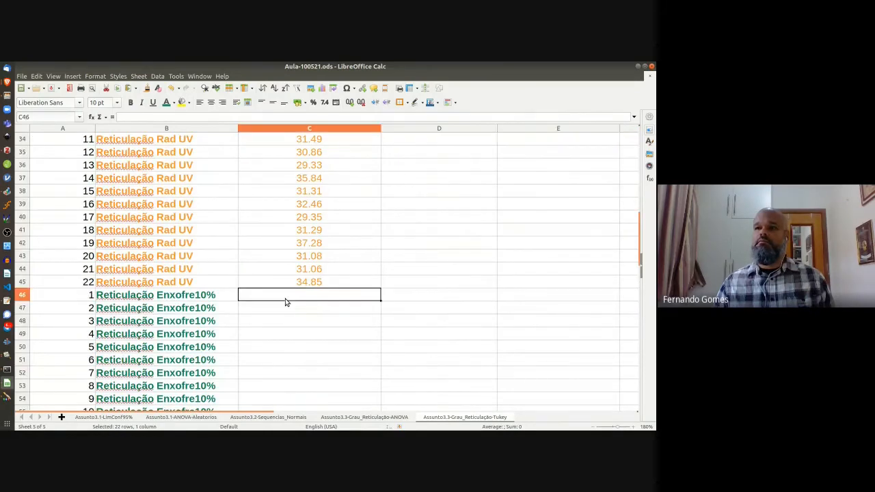
pyautogui.hotkey('ctrl', 'v')
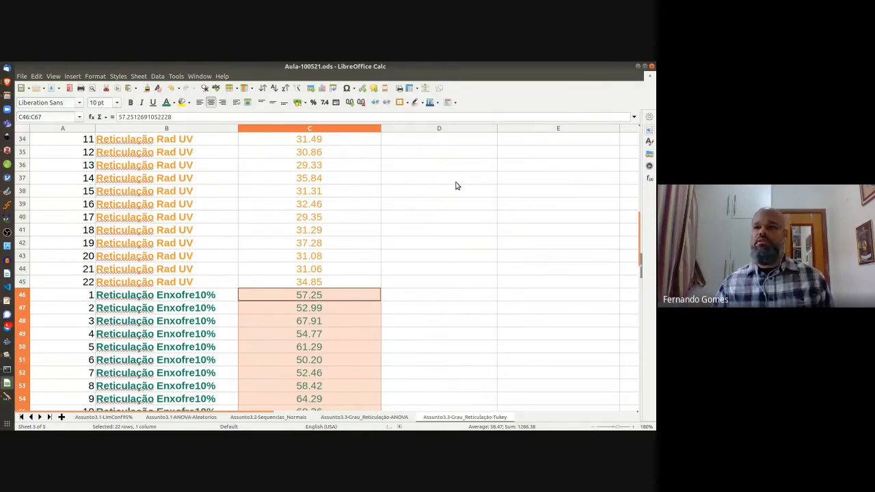
# Step: Move the Reticulação Rad Gama values from F2:F23 into column C, starting at C68 beside their matching labels
pyautogui.scroll(11, 529, 204)
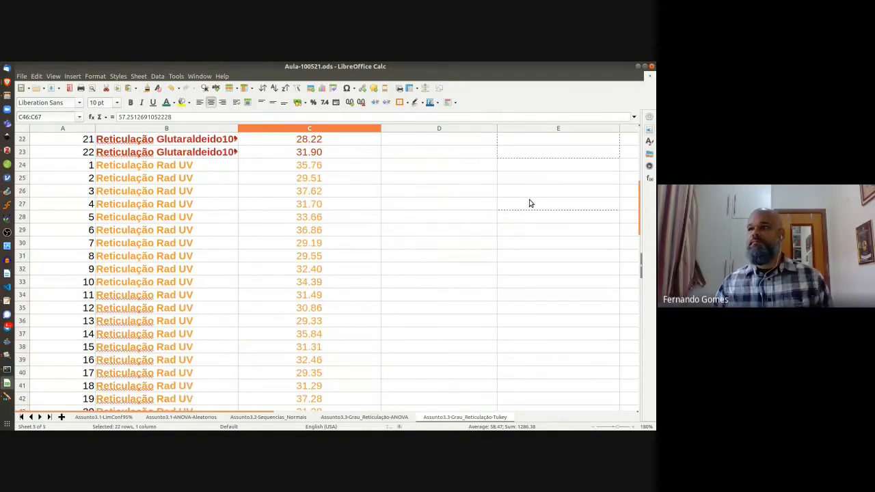
pyautogui.click(631, 155)
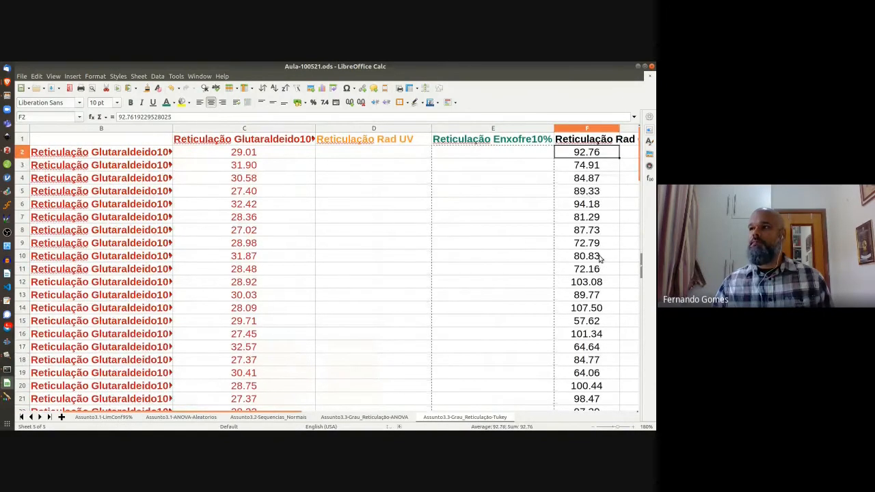
pyautogui.scroll(-2, 590, 301)
pyautogui.keyDown('shift'); pyautogui.click(586, 351); pyautogui.keyUp('shift')
pyautogui.hotkey('ctrl', 'x')
pyautogui.scroll(-17, 264, 289)
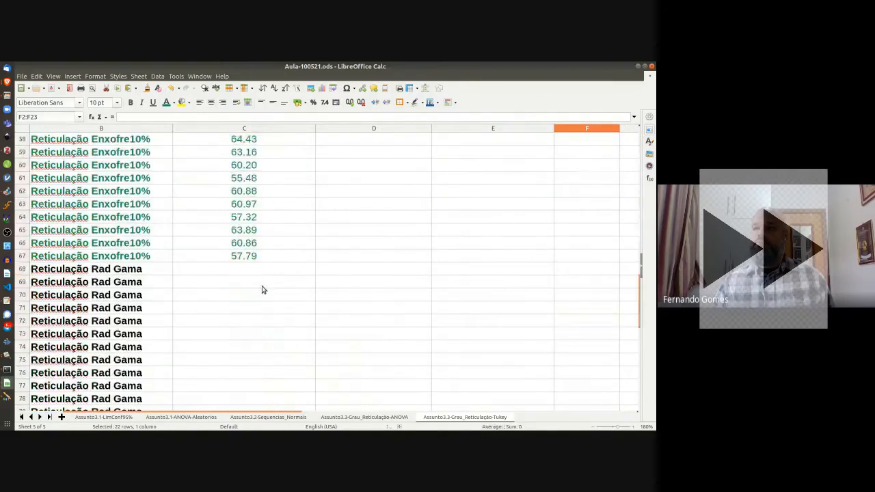
pyautogui.click(257, 270)
pyautogui.hotkey('ctrl', 'v')
# Step: Remove the leftover columns D to G and set black bold headings Condição in B1 and Reticulação (%) in C1
pyautogui.scroll(20, 257, 266)
pyautogui.hotkey('ctrl', 's')
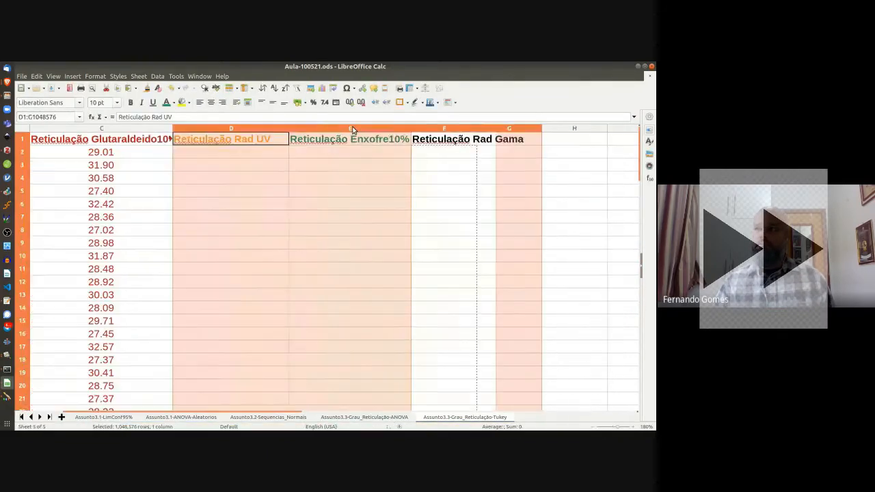
pyautogui.write('Condição')
pyautogui.press('Tab')
pyautogui.write('Reticulação (%)')
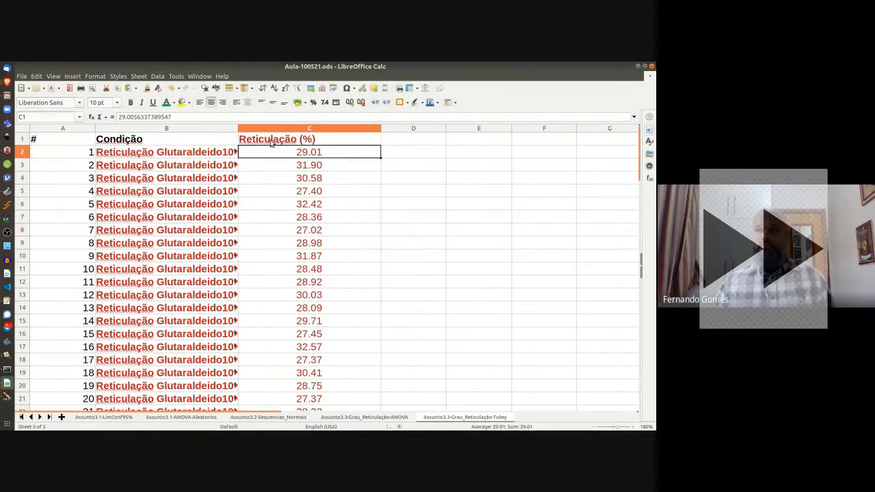
pyautogui.moveTo(315, 140); pyautogui.dragTo(71, 143)
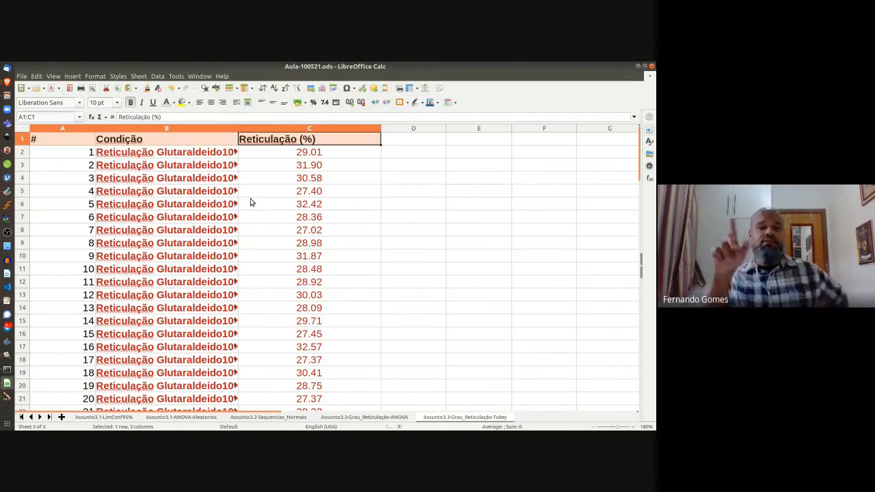
pyautogui.hotkey('ctrl', 'pageup')
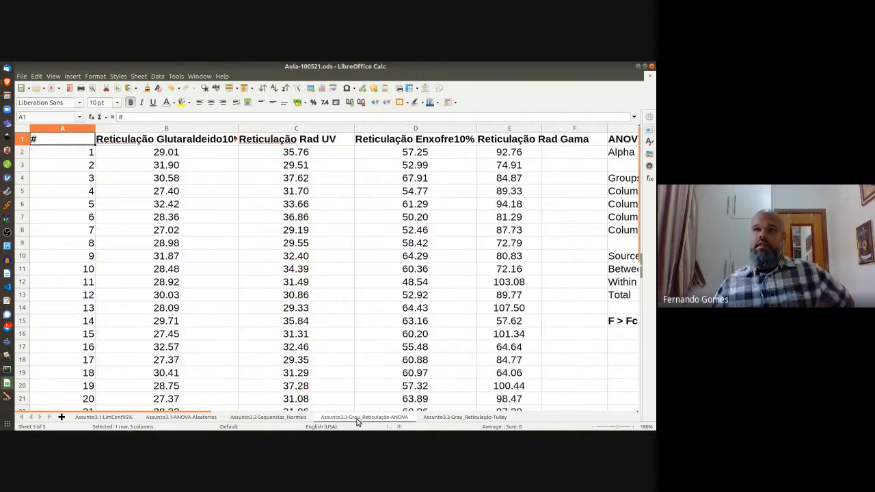
pyautogui.hotkey('ctrl', 'pagedown')
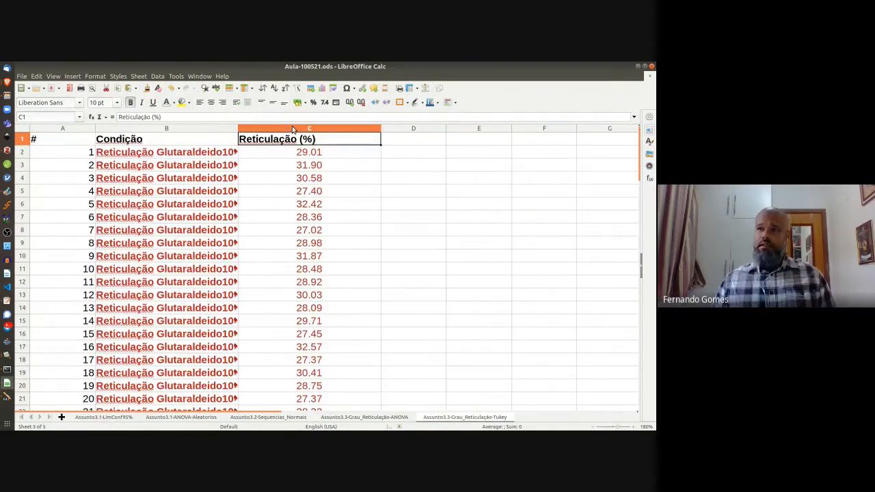
pyautogui.click(292, 128)
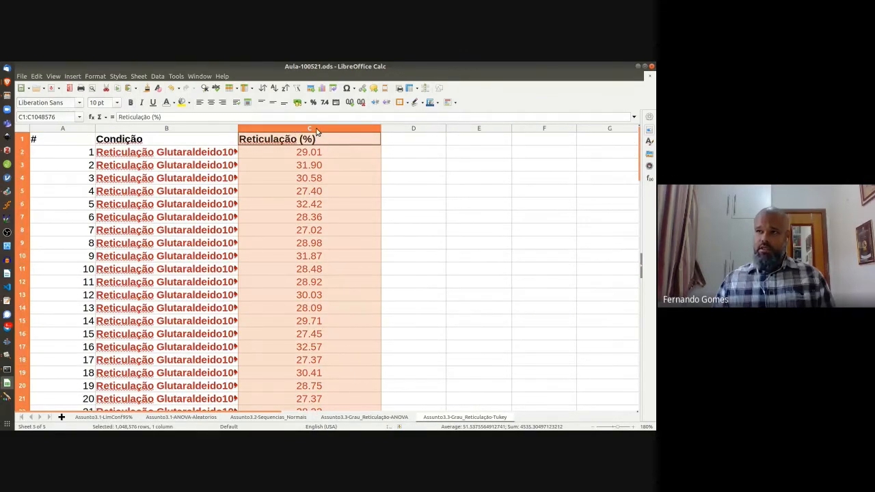
pyautogui.rightClick(316, 131)
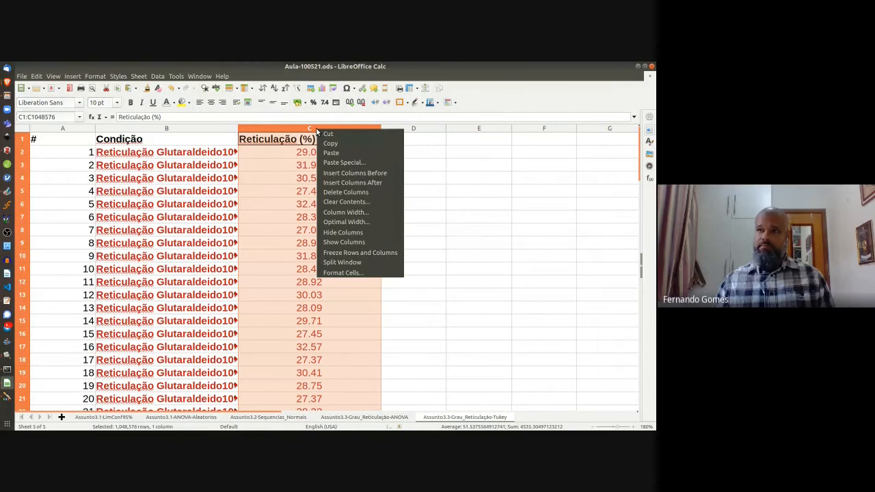
pyautogui.click(250, 126)
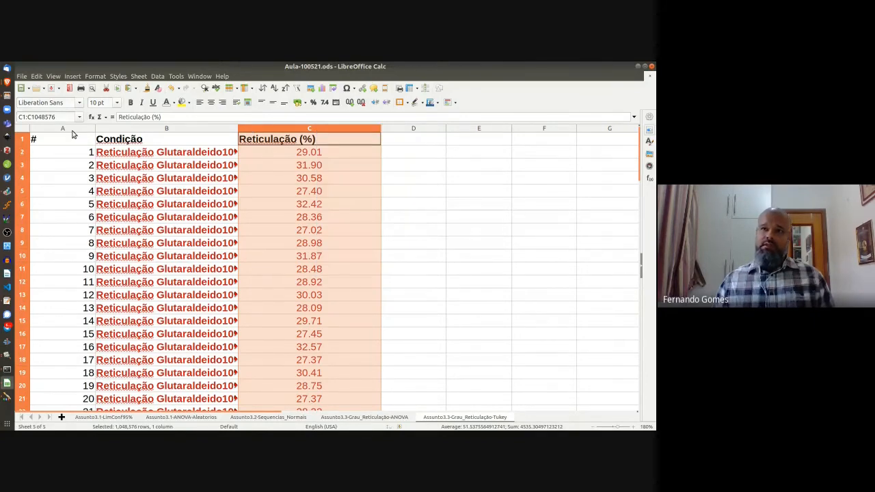
# Step: Move the sample number column from A to D and rename its heading Réplicas
pyautogui.click(70, 129)
pyautogui.moveTo(67, 140); pyautogui.dragTo(404, 143)
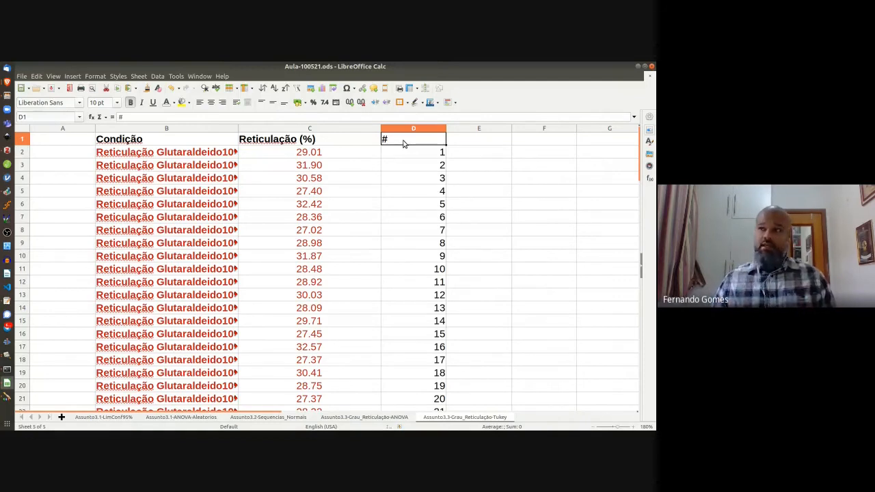
pyautogui.write('Réplicas')
pyautogui.press('Return')
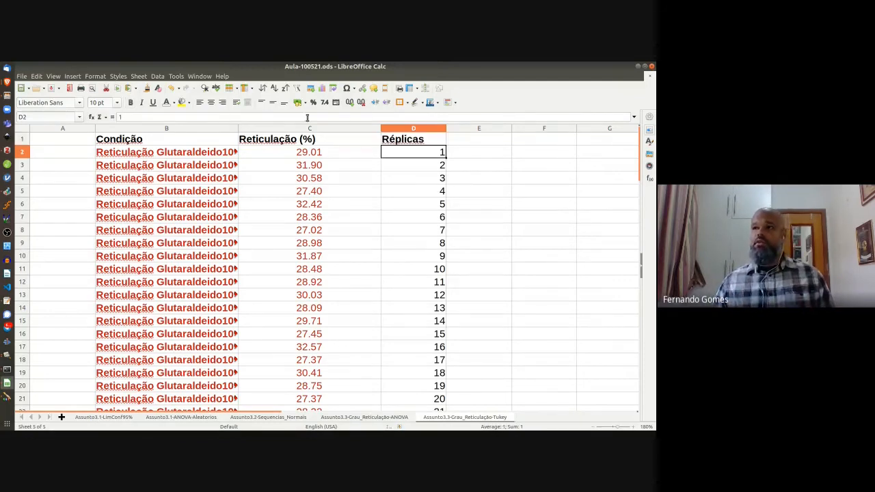
# Step: Move the Réplicas column from D to the empty column A, ahead of Condição, and check its numbering against the conditions
pyautogui.click(390, 129)
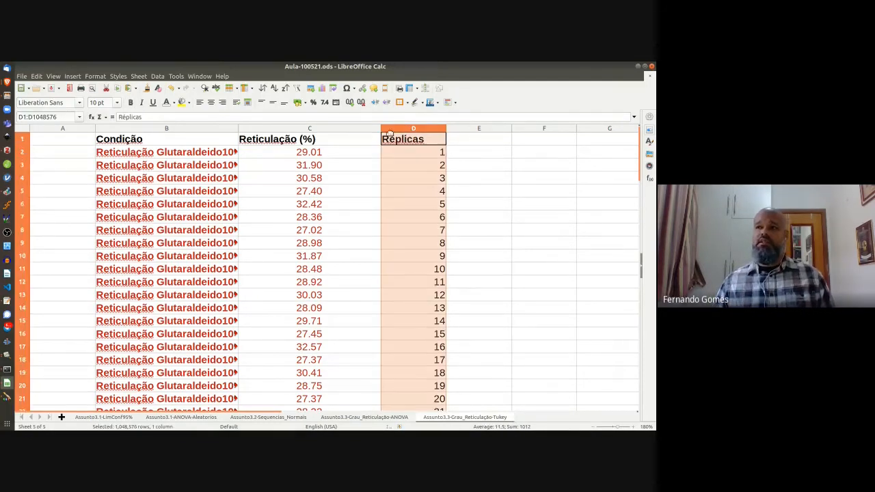
pyautogui.moveTo(389, 133); pyautogui.dragTo(48, 143)
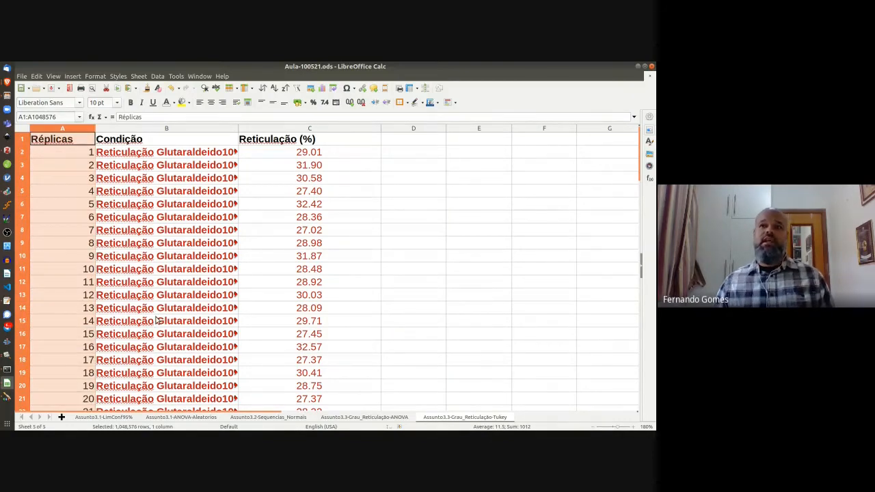
pyautogui.scroll(-7, 113, 232)
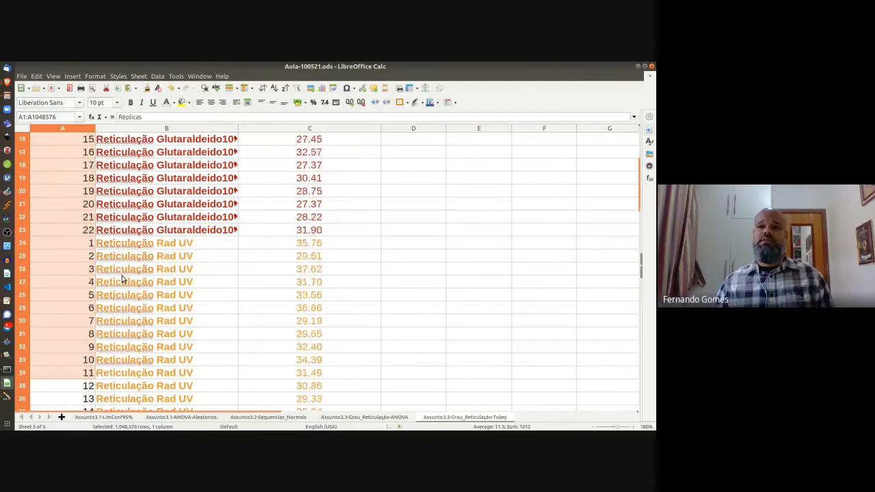
pyautogui.scroll(-16, 126, 285)
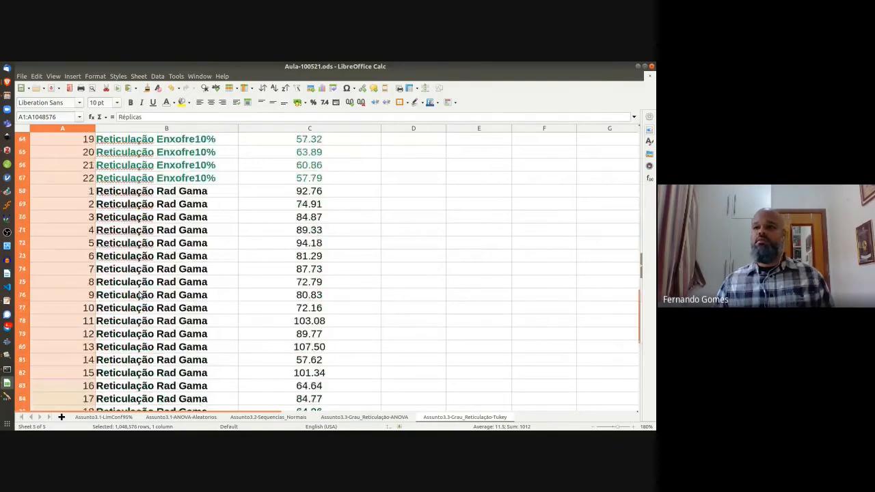
pyautogui.scroll(20, 146, 282)
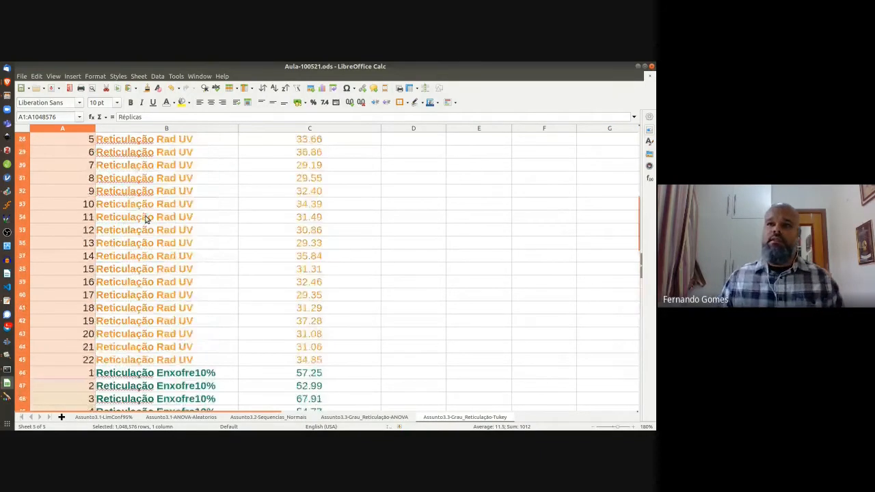
pyautogui.scroll(1, 156, 179)
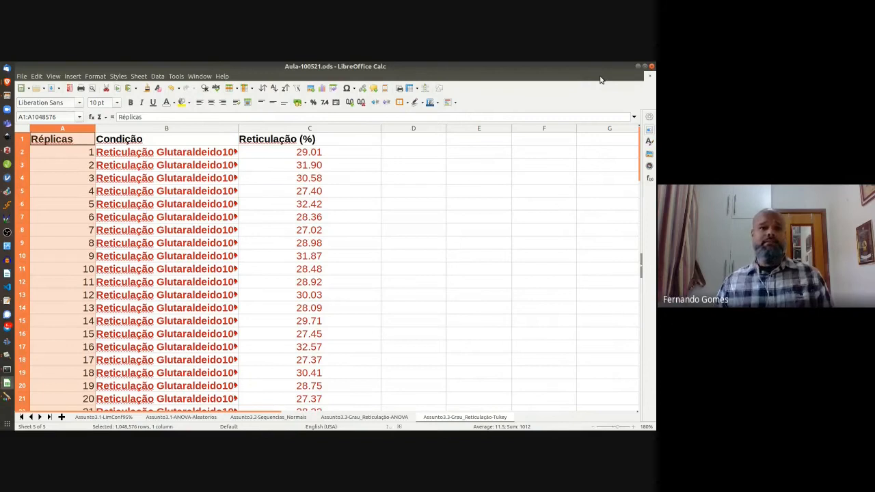
# Step: Switch to AgroEstat in the browser and start a new Randomized experiment from the analyses list
pyautogui.click(639, 68)
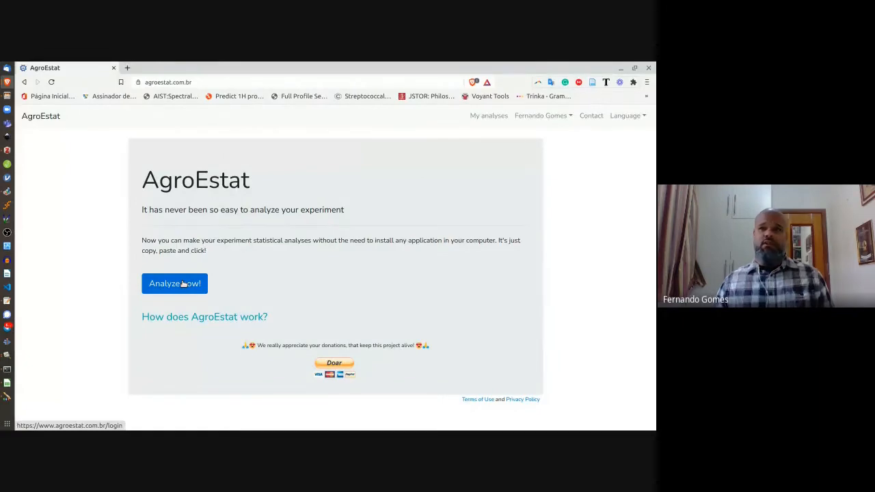
pyautogui.click(184, 283)
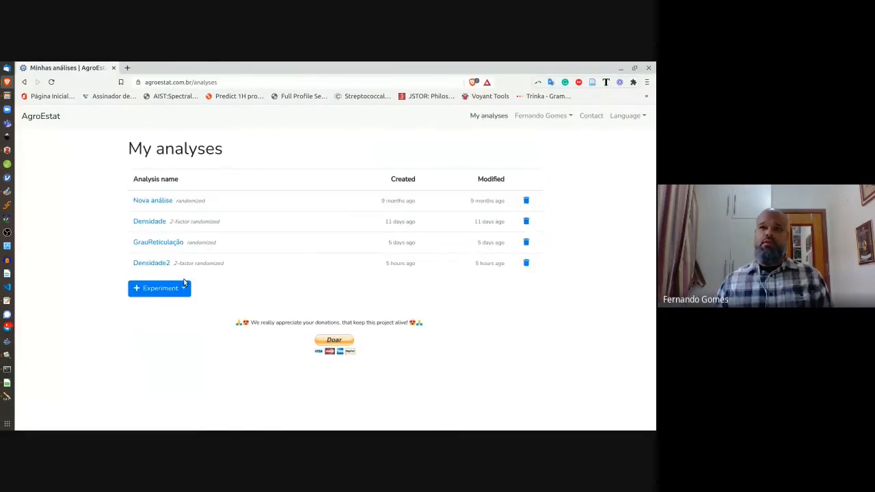
pyautogui.click(184, 288)
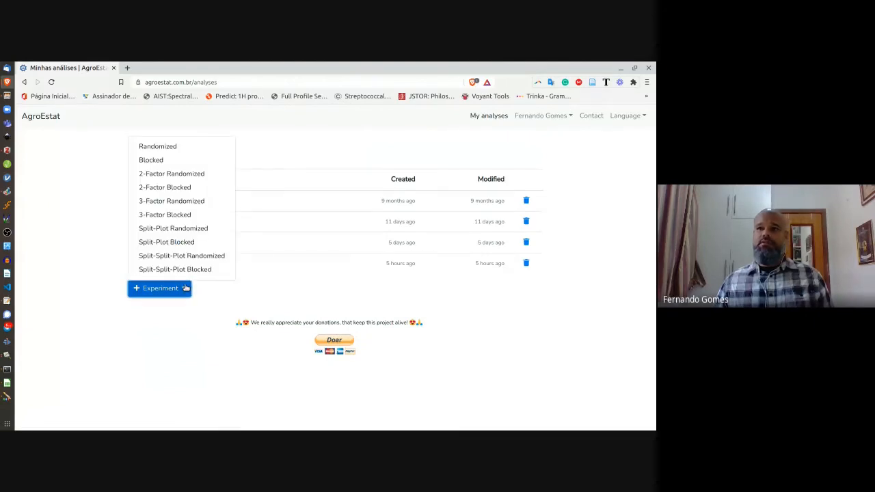
pyautogui.click(162, 147)
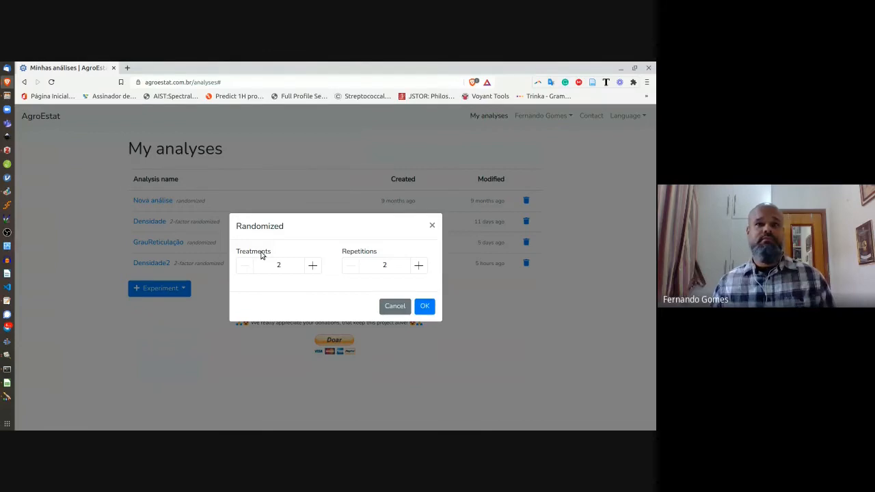
# Step: Switch to Calc and examine the Assunto3.3-Grau_Reticulação-ANOVA sheet for the number of conditions in row 1 and replicas in column A
pyautogui.hotkey('alt', 'Tab')
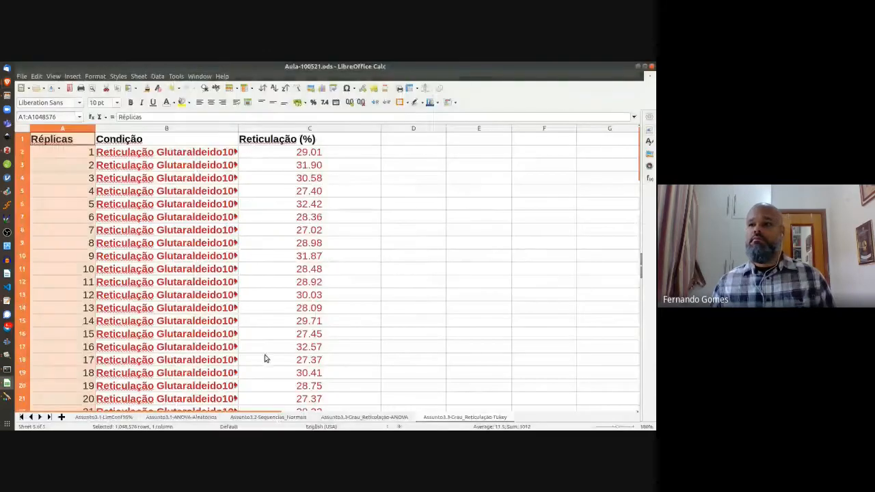
pyautogui.click(357, 417)
pyautogui.click(166, 141)
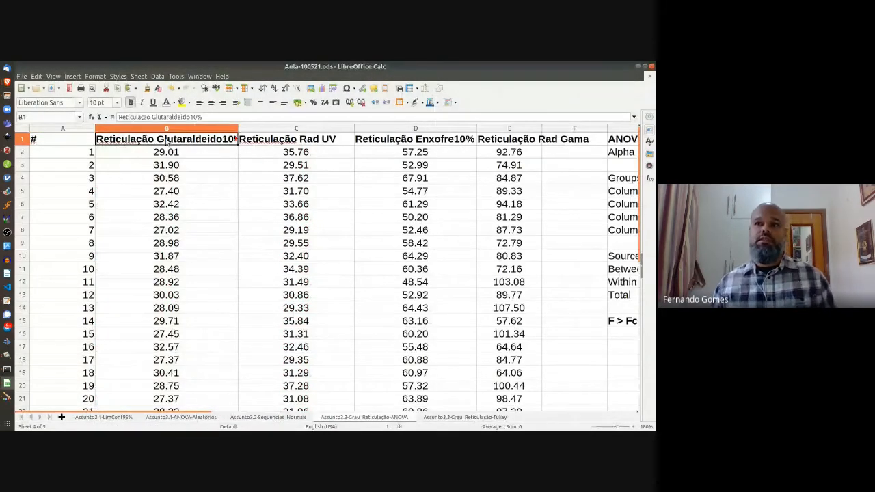
pyautogui.press('Right')
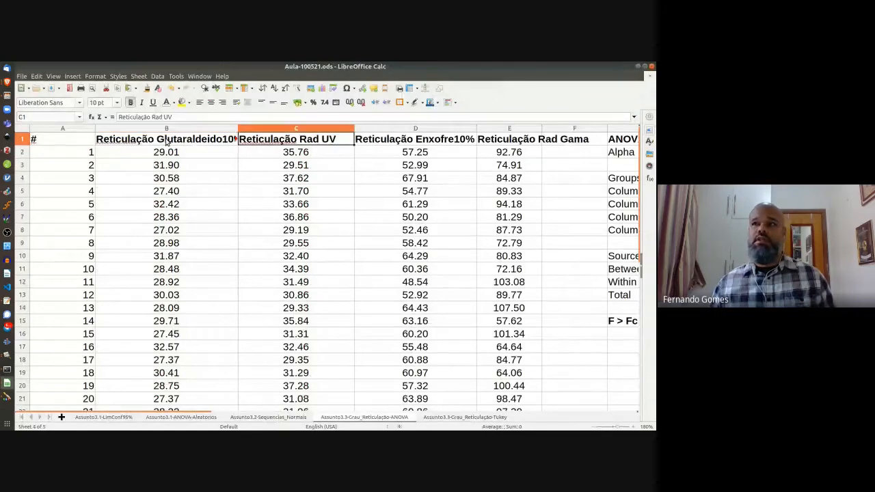
pyautogui.press('Right')
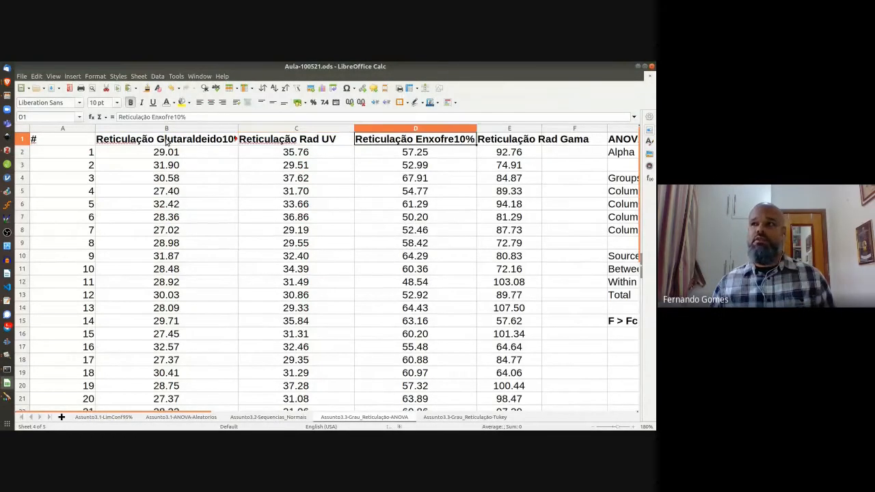
pyautogui.press('Right')
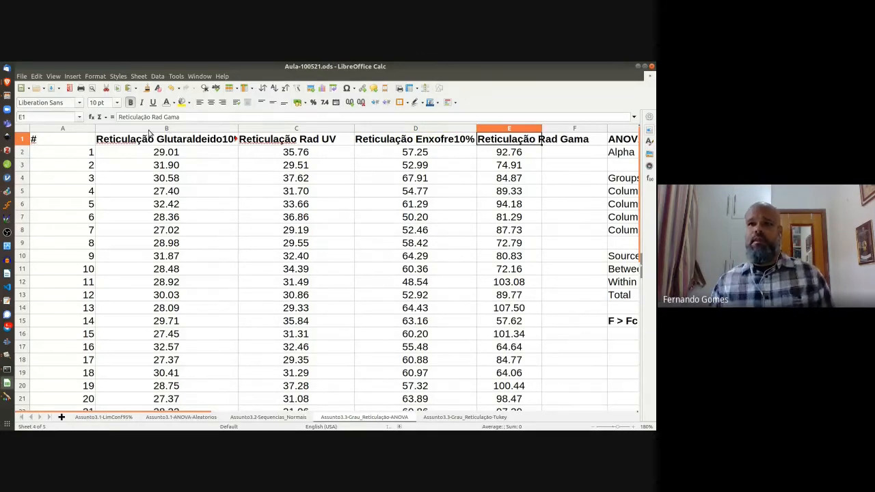
pyautogui.click(91, 156)
pyautogui.scroll(-3, 82, 191)
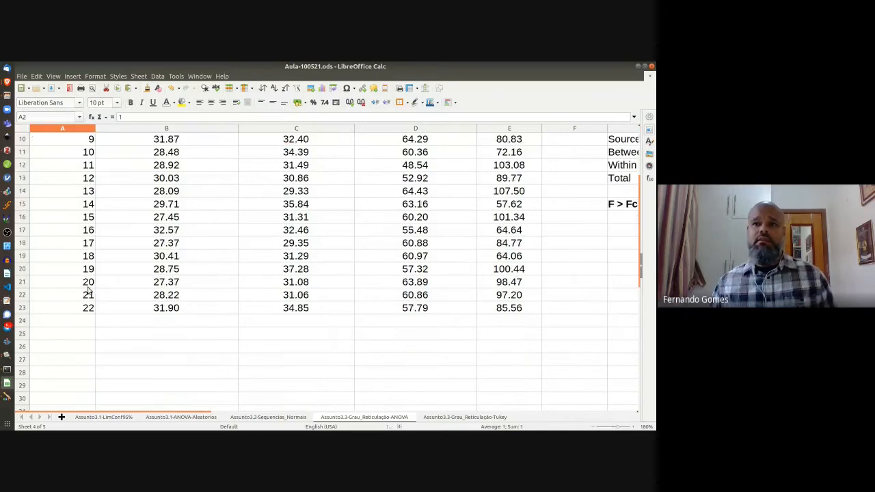
pyautogui.keyDown('shift'); pyautogui.click(80, 309); pyautogui.keyUp('shift')
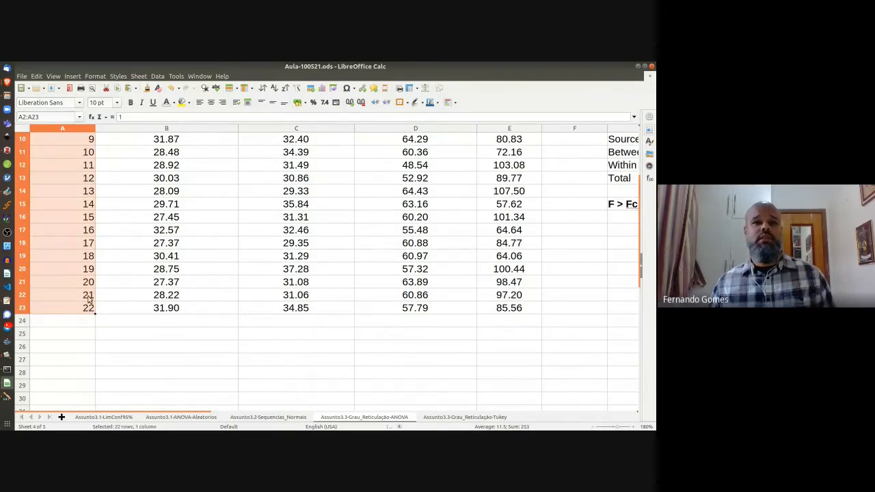
# Step: Return to AgroEstat and create the Randomized experiment with 4 treatments and 22 repetitions
pyautogui.click(637, 66)
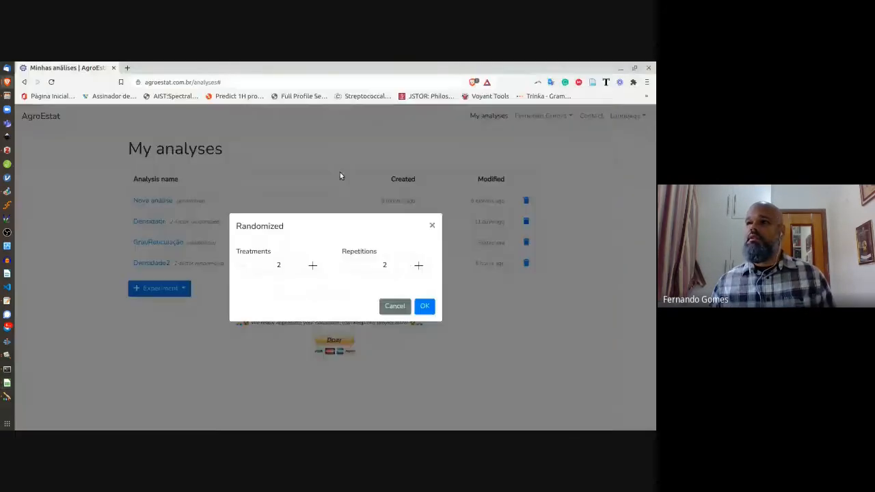
pyautogui.moveTo(291, 266); pyautogui.dragTo(264, 264)
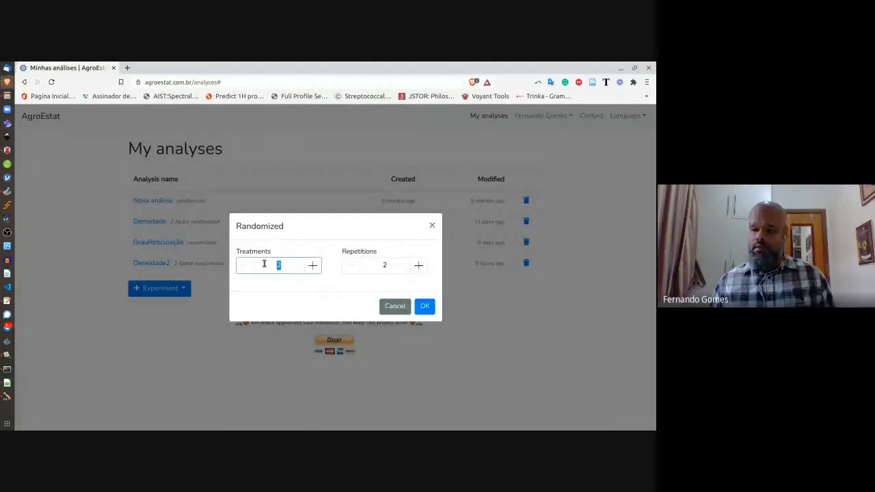
pyautogui.write('4')
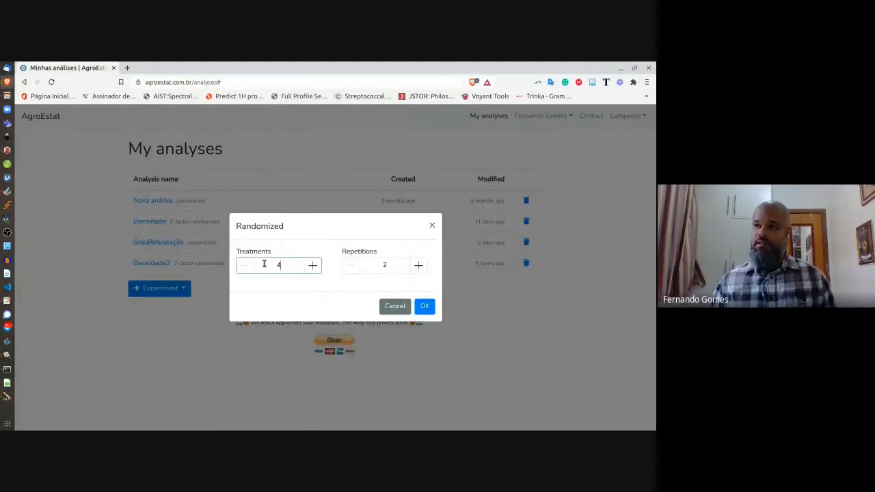
pyautogui.click(394, 265)
pyautogui.write('2')
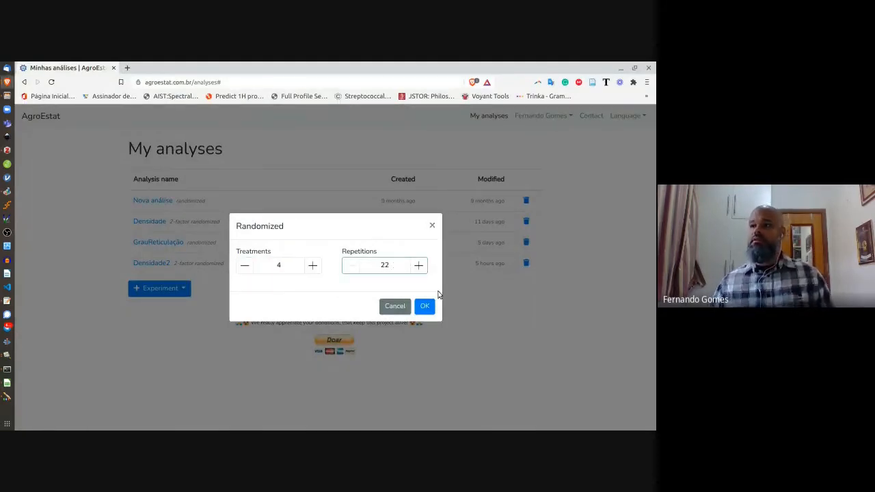
pyautogui.click(425, 306)
# Step: Name the new analysis Reticulação-Aula(10/05/21)
pyautogui.click(88, 216)
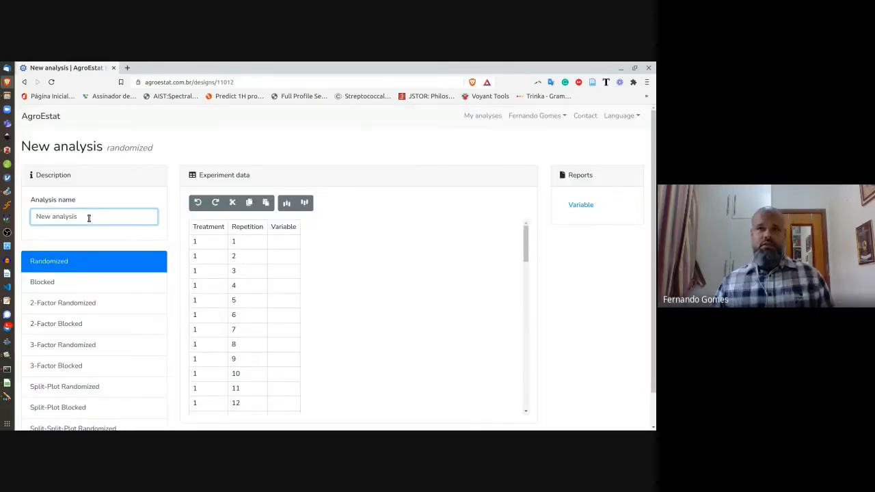
pyautogui.hotkey('ctrl', 'a')
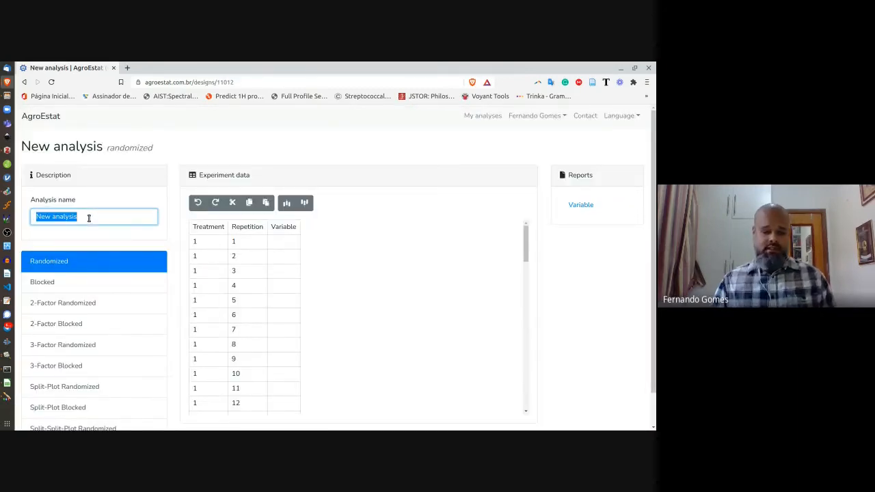
pyautogui.write('Reticu')
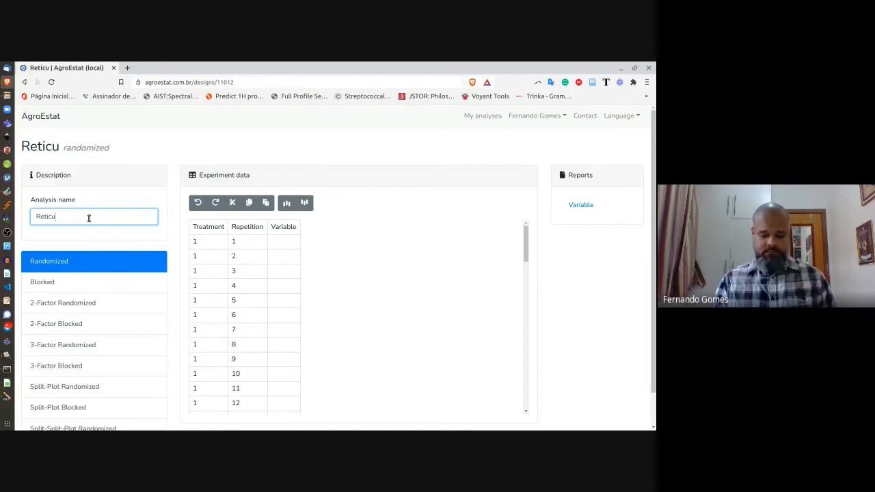
pyautogui.write('lação-A')
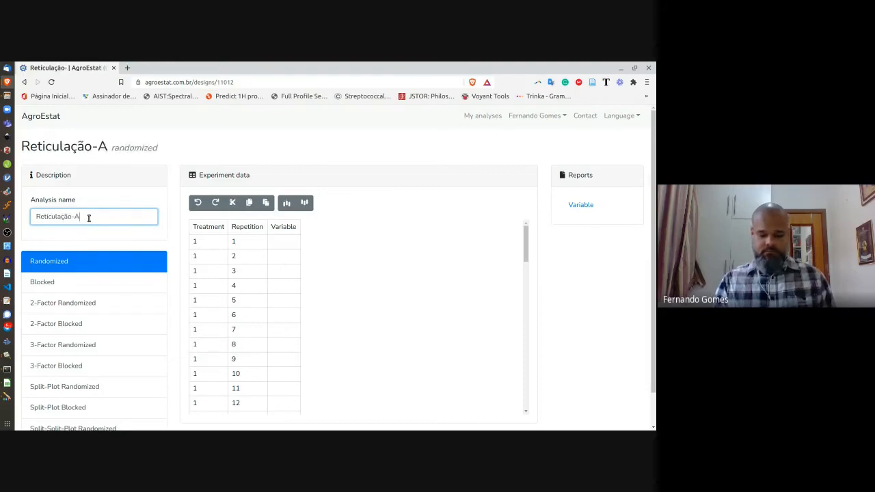
pyautogui.write('ula')
pyautogui.write('(')
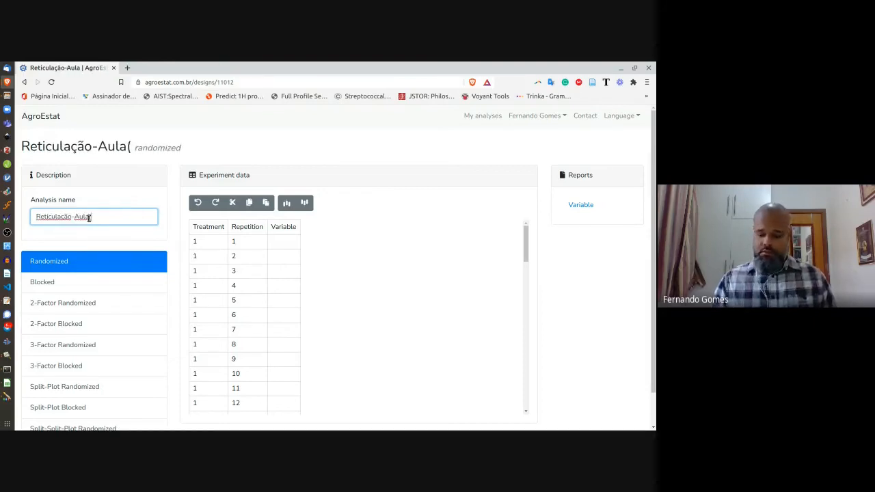
pyautogui.write('10/05/21)')
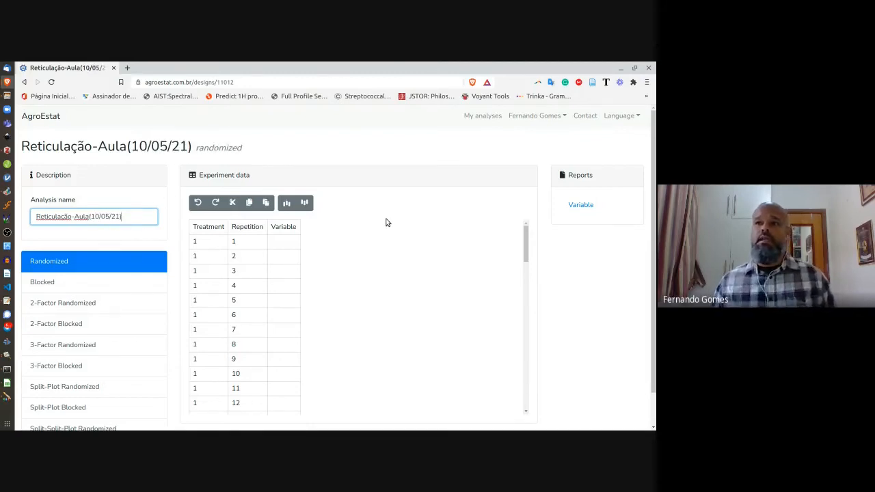
# Step: Examine the experiment data table to see how treatments and repetitions are arranged beside the empty Variable column
pyautogui.scroll(-1, 363, 228)
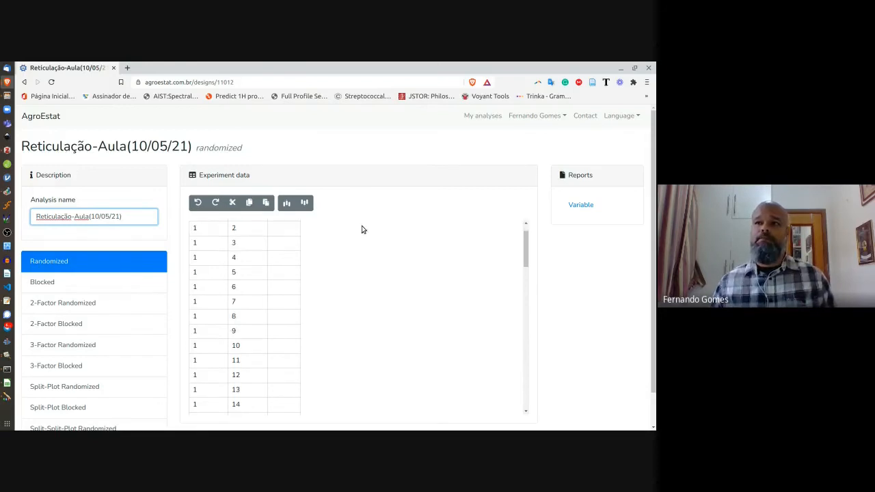
pyautogui.scroll(1, 363, 230)
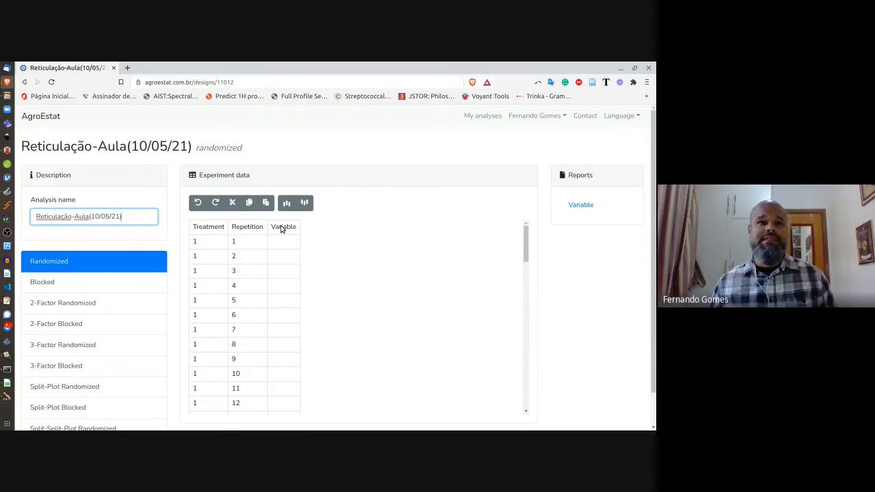
pyautogui.click(214, 232)
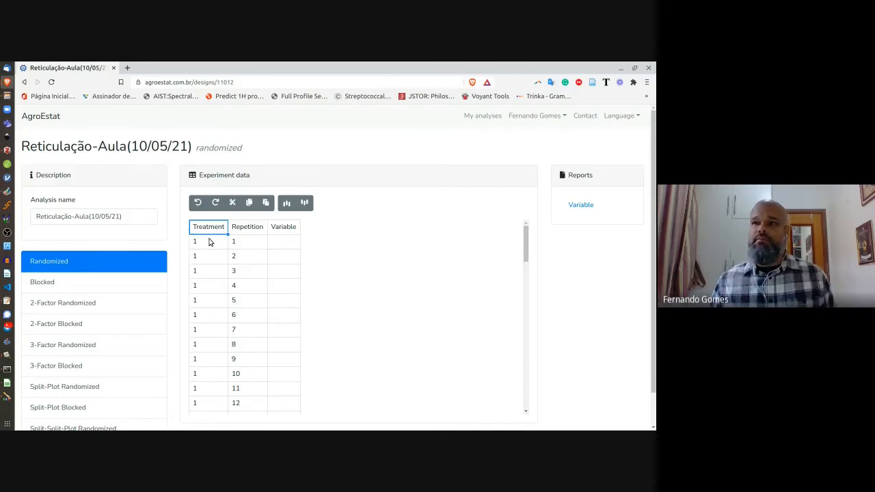
pyautogui.click(208, 242)
pyautogui.scroll(-3, 210, 261)
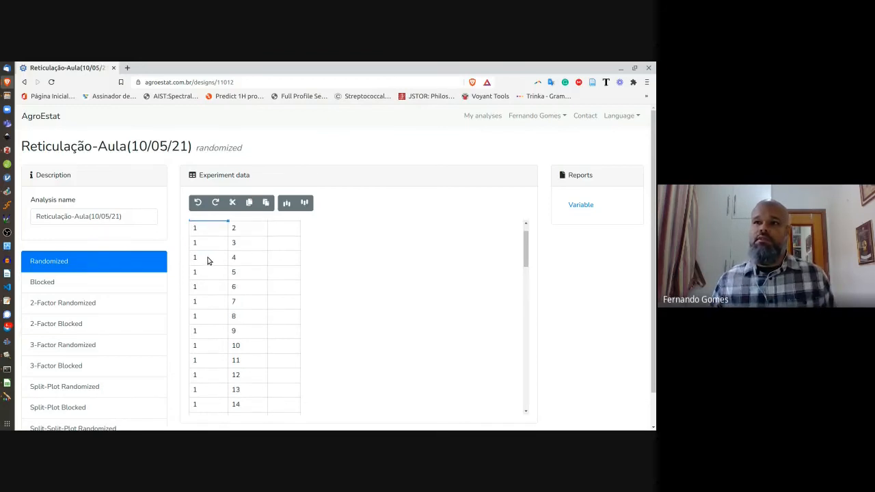
pyautogui.scroll(-3, 209, 264)
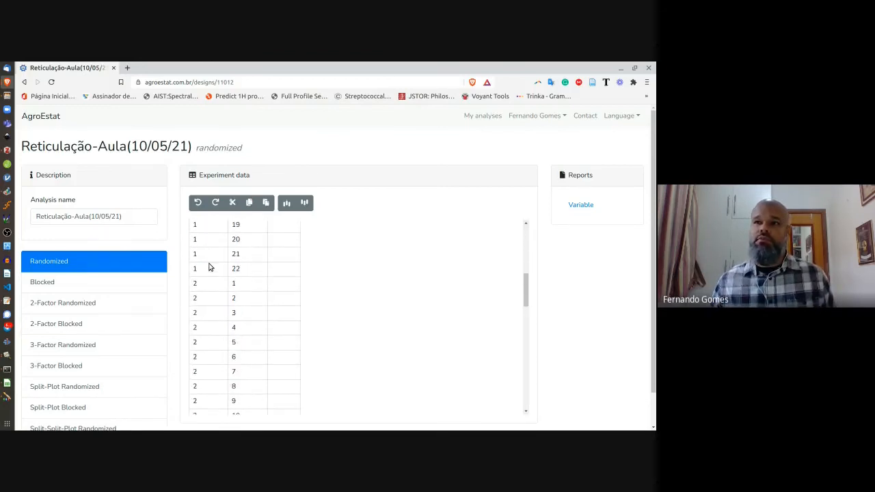
pyautogui.click(196, 285)
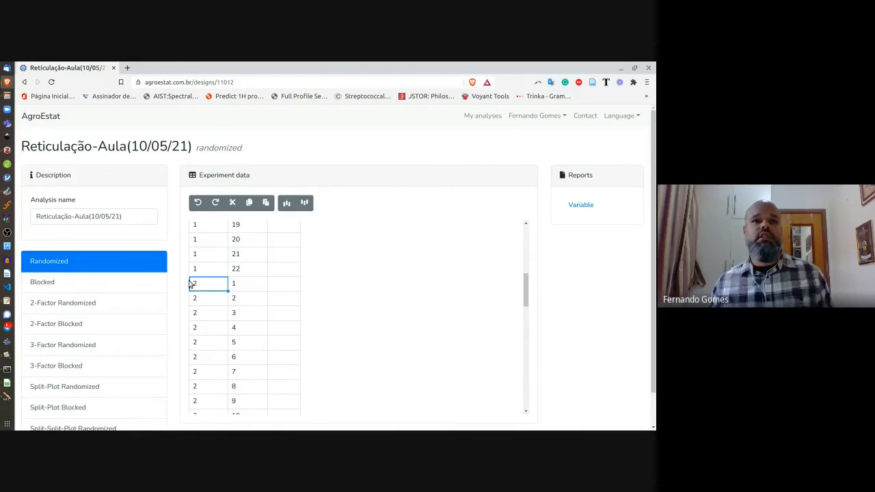
pyautogui.scroll(-4, 195, 290)
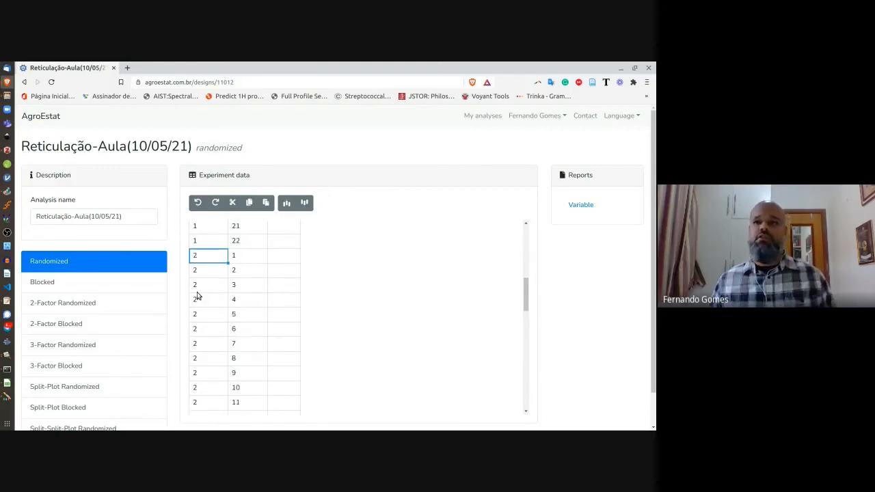
pyautogui.scroll(10, 204, 304)
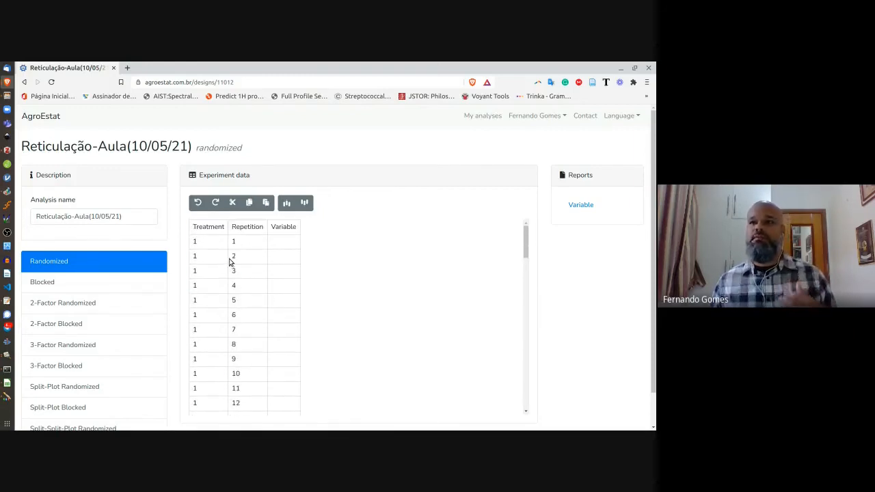
# Step: Examine the experiment data table to see how repetitions 1 to 22 repeat under each of the four treatments
pyautogui.click(240, 243)
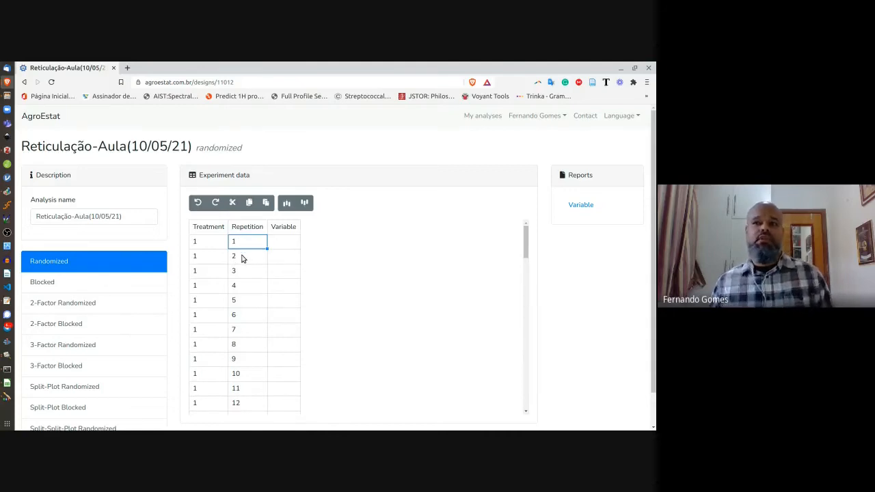
pyautogui.scroll(-5, 243, 263)
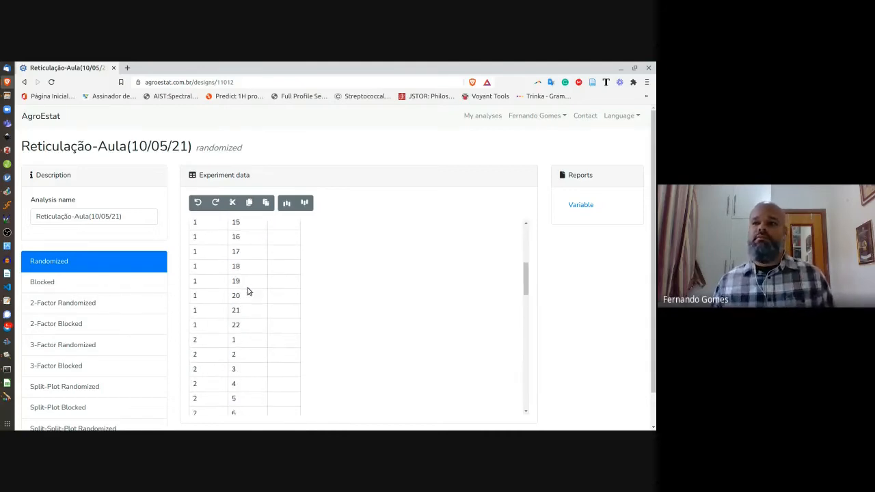
pyautogui.keyDown('shift'); pyautogui.click(246, 332); pyautogui.keyUp('shift')
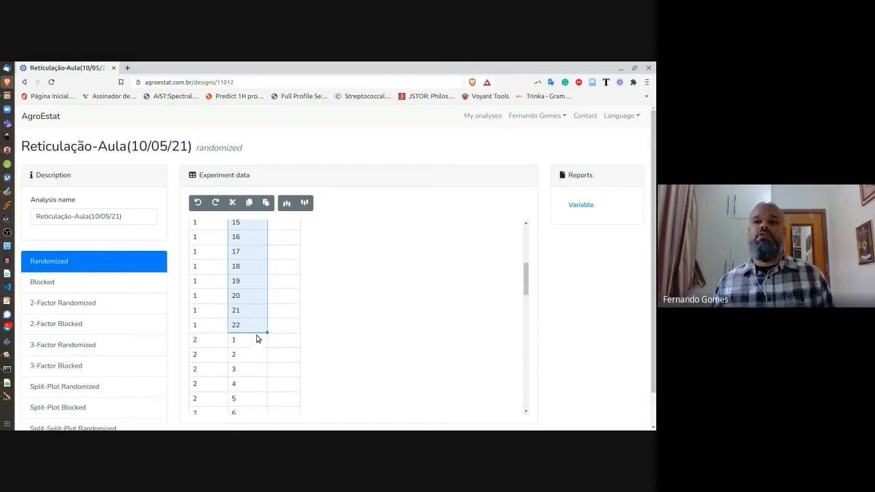
pyautogui.click(254, 342)
pyautogui.scroll(-7, 253, 345)
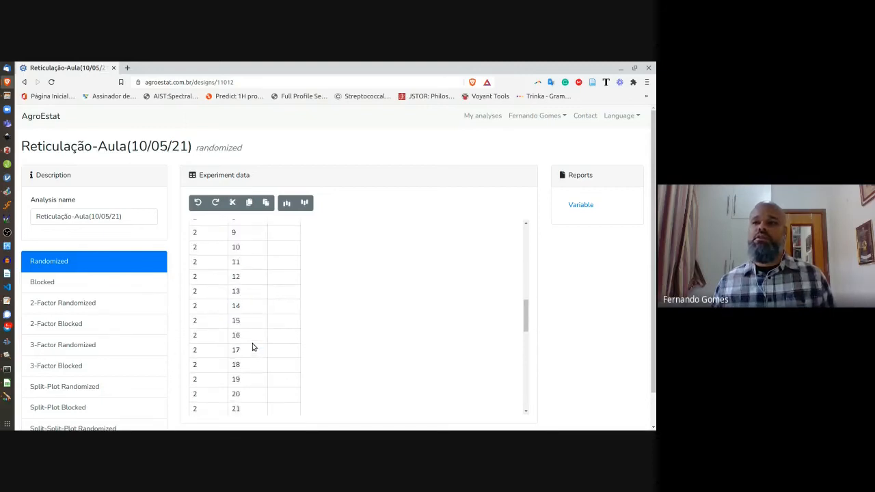
pyautogui.scroll(-2, 246, 342)
pyautogui.keyDown('shift'); pyautogui.click(238, 313); pyautogui.keyUp('shift')
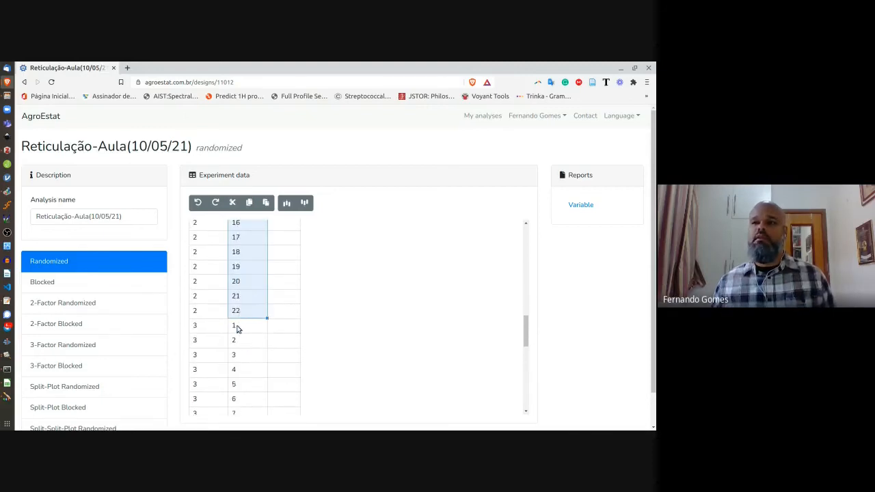
pyautogui.click(241, 328)
pyautogui.scroll(-9, 246, 337)
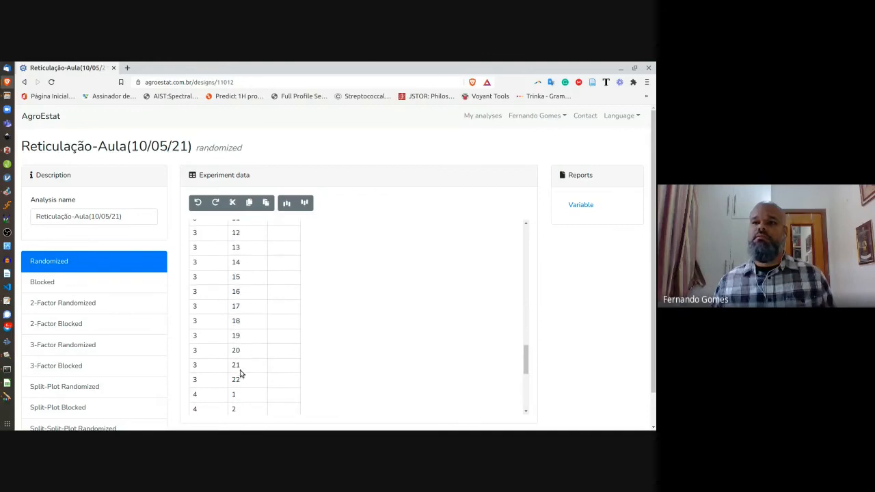
pyautogui.keyDown('shift'); pyautogui.click(241, 379); pyautogui.keyUp('shift')
pyautogui.click(236, 395)
pyautogui.scroll(-8, 239, 383)
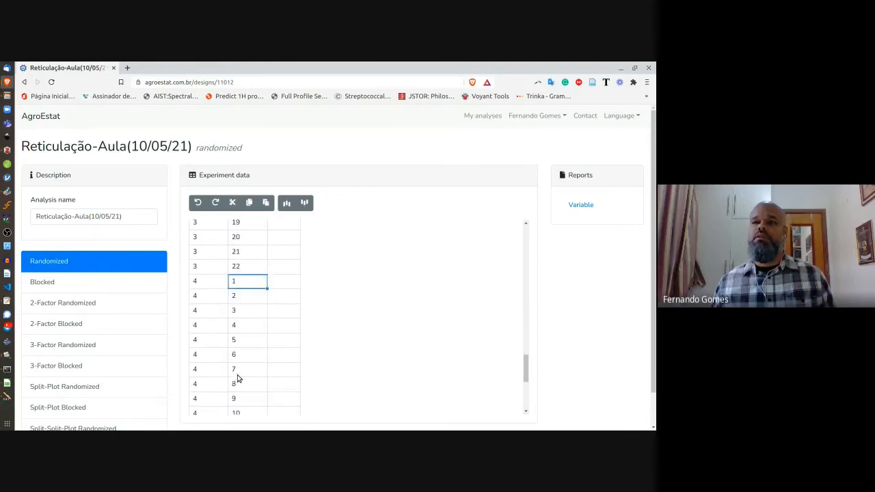
pyautogui.scroll(-5, 237, 377)
pyautogui.keyDown('shift'); pyautogui.click(236, 369); pyautogui.keyUp('shift')
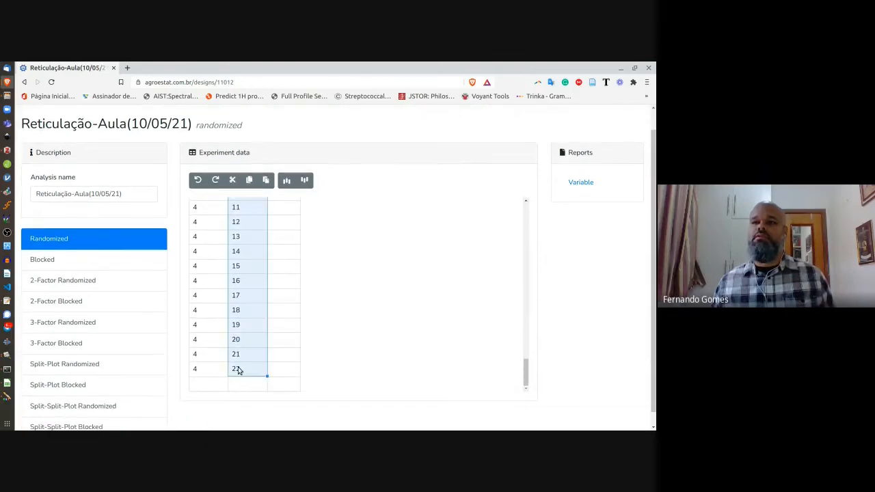
# Step: Rename the Variable column header of the experiment data table to GR%
pyautogui.scroll(20, 277, 240)
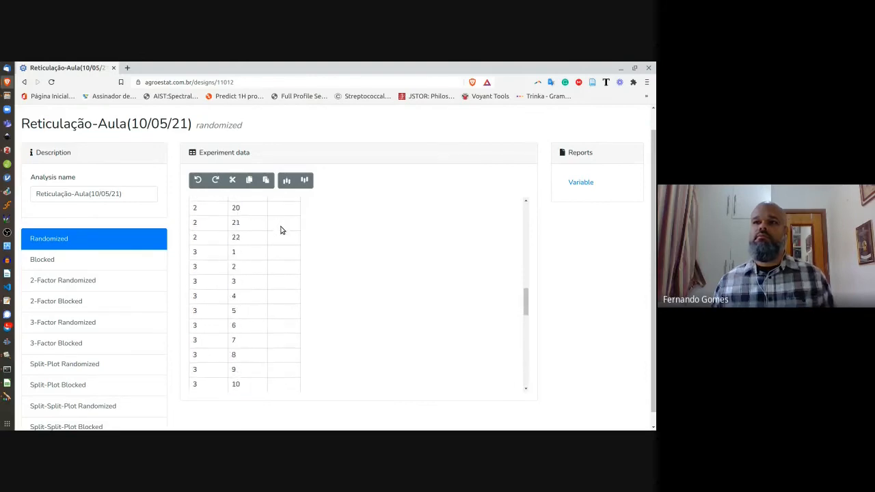
pyautogui.scroll(18, 281, 230)
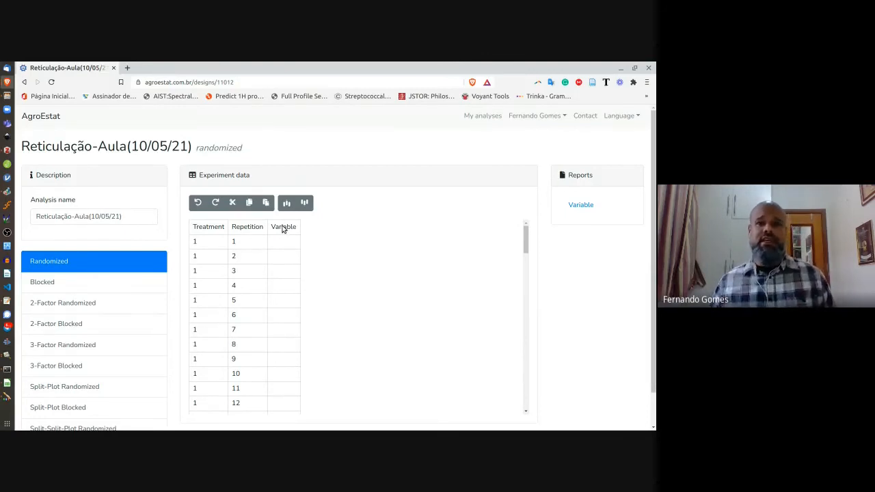
pyautogui.doubleClick(285, 227)
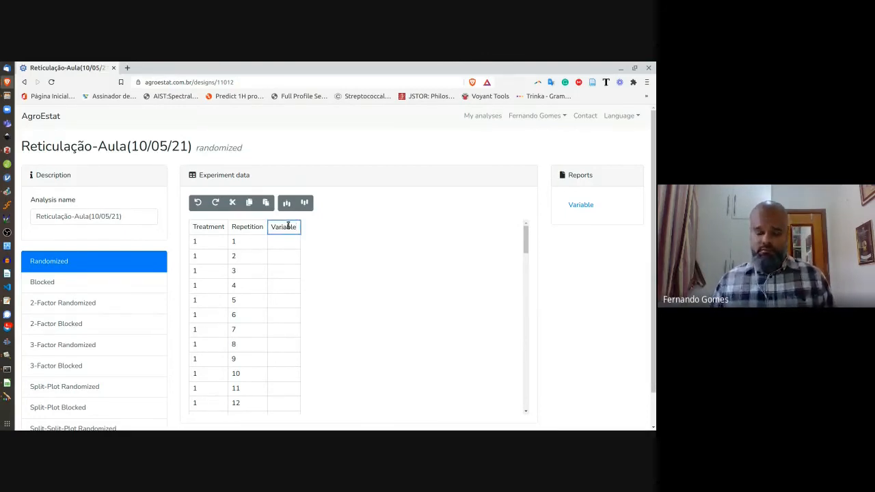
pyautogui.doubleClick(288, 226)
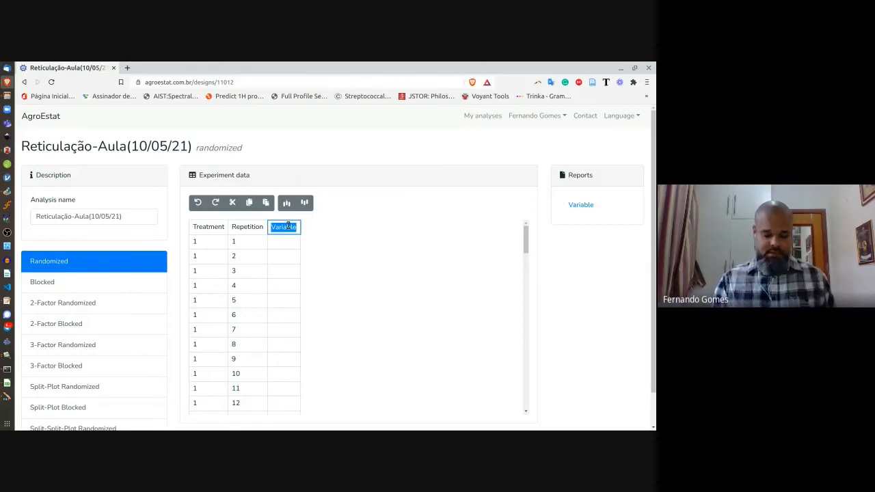
pyautogui.write('GR%')
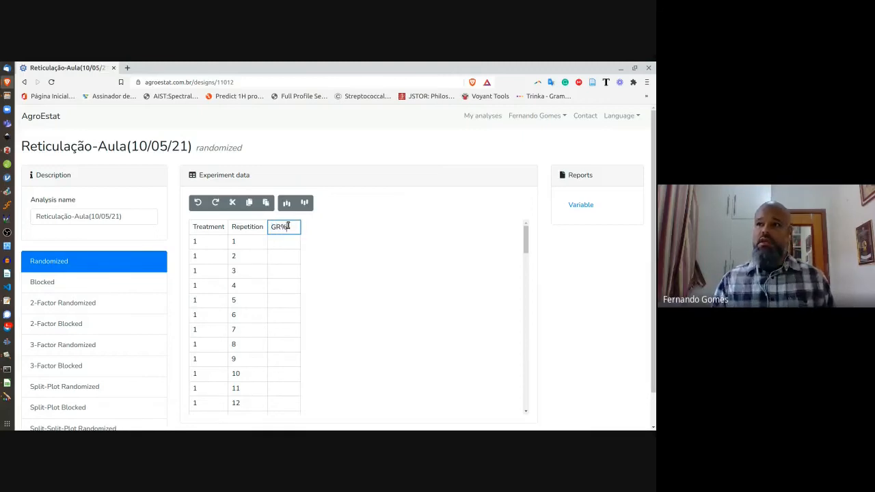
pyautogui.press('Return')
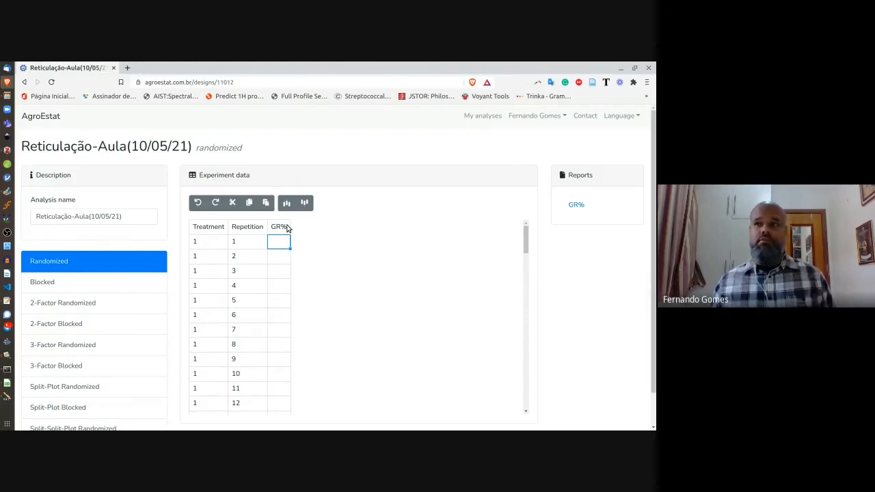
# Step: Switch to Calc and copy the Reticulação (%) values in C2:C89 of the Assunto3.3-Grau_Reticulação-Tukey sheet
pyautogui.hotkey('alt', 'Tab')
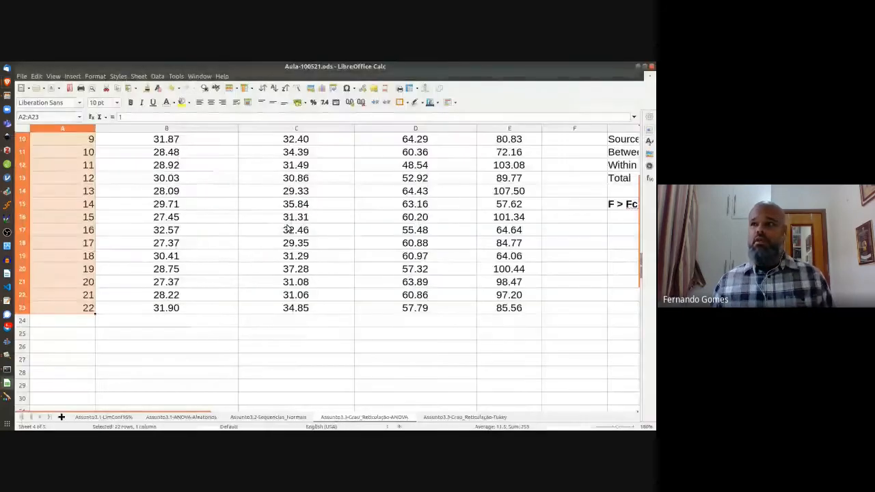
pyautogui.click(467, 418)
pyautogui.click(302, 154)
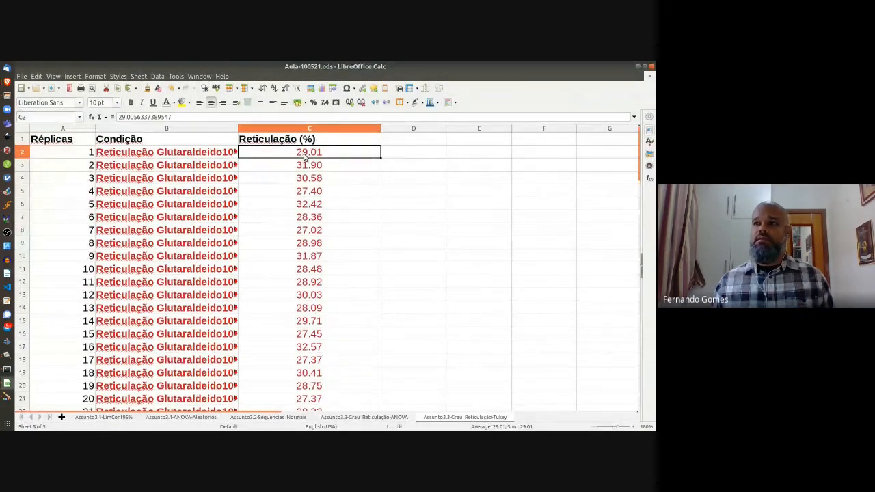
pyautogui.scroll(-15, 305, 155)
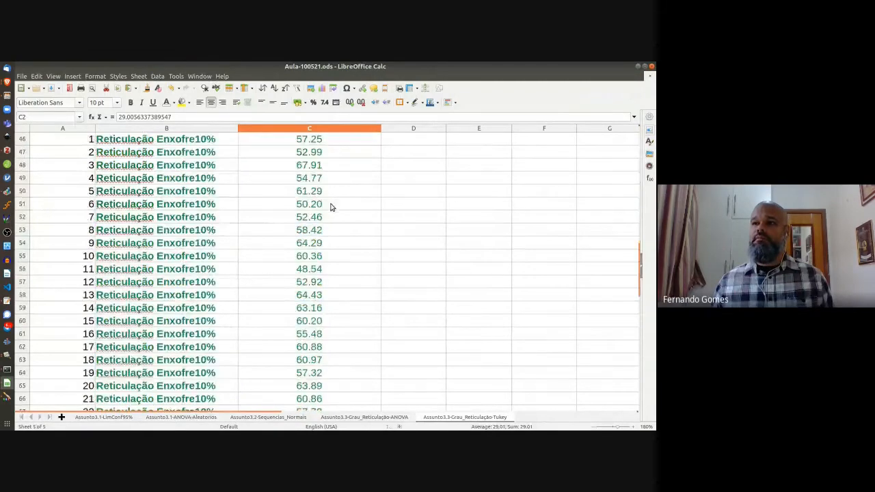
pyautogui.scroll(-10, 332, 205)
pyautogui.keyDown('shift'); pyautogui.click(317, 309); pyautogui.keyUp('shift')
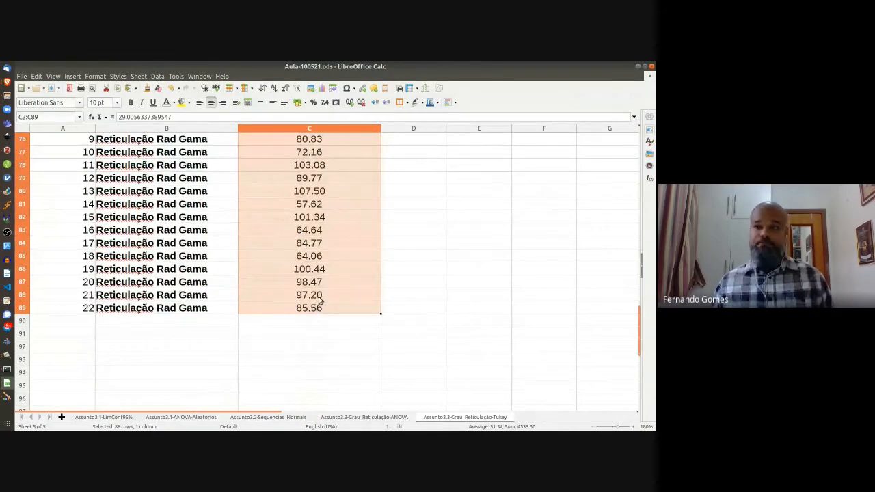
pyautogui.hotkey('ctrl', 'c')
# Step: Return to AgroEstat and paste the copied values into the GR% column, starting at treatment 1, repetition 1
pyautogui.click(637, 67)
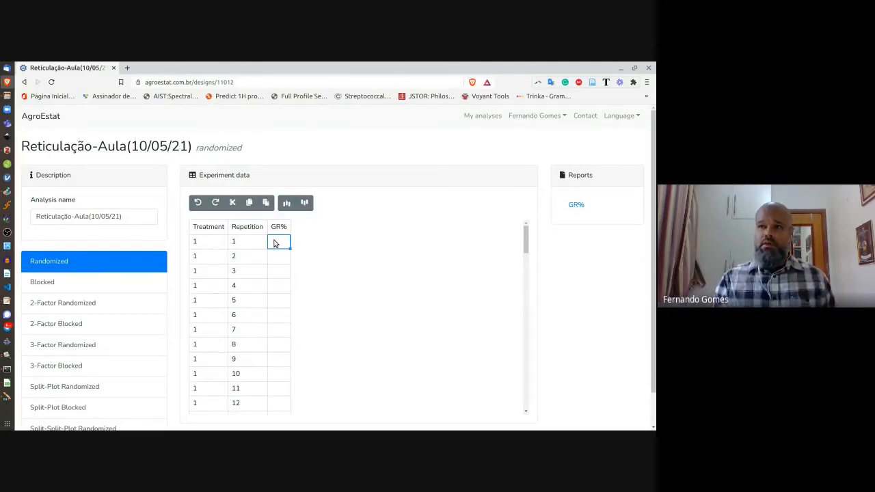
pyautogui.hotkey('ctrl', 'v')
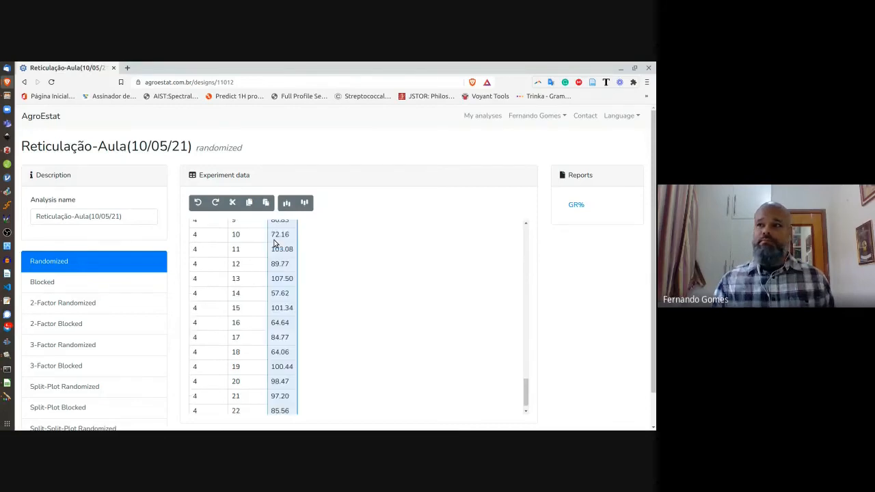
pyautogui.scroll(5, 373, 280)
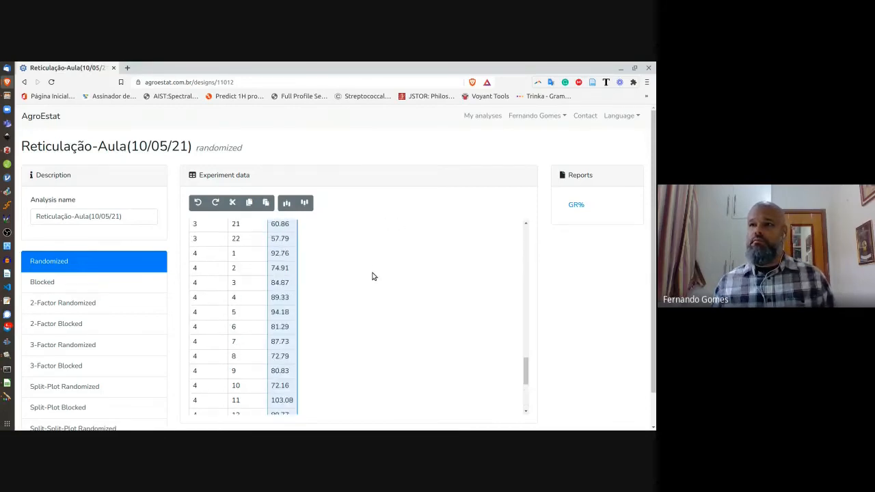
pyautogui.scroll(13, 373, 266)
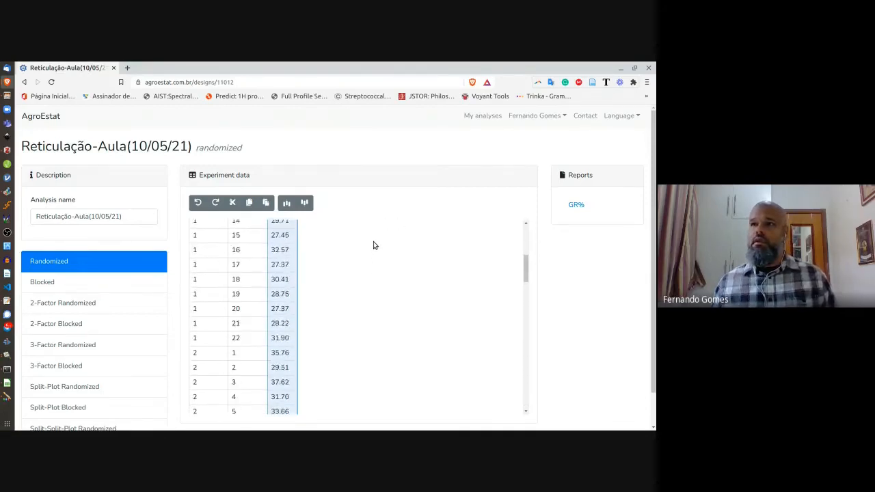
pyautogui.scroll(2, 376, 243)
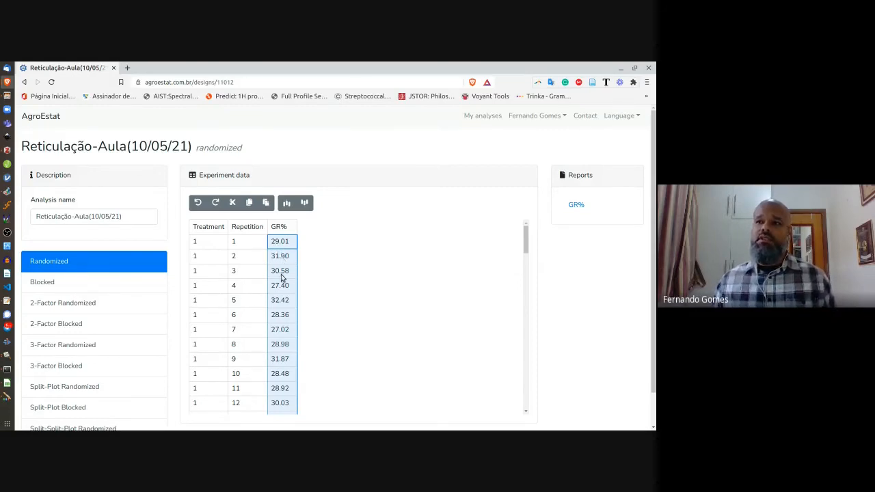
# Step: Switch to Calc and examine the Reticulação (%) values in column C of the Tukey sheet against the pasted data
pyautogui.click(621, 69)
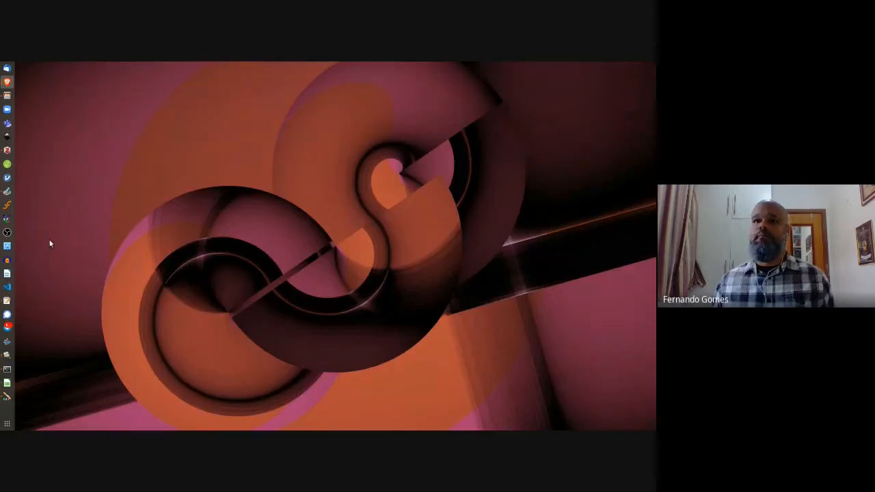
pyautogui.hotkey('alt', 'Tab')
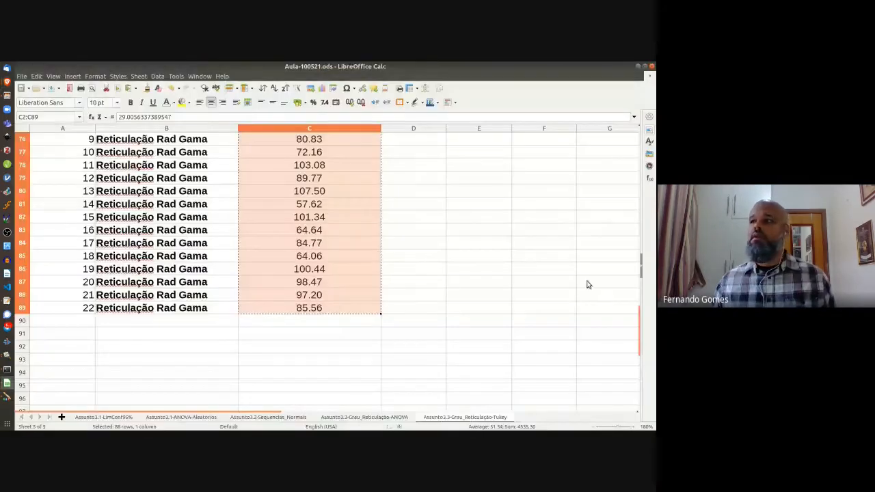
pyautogui.click(362, 257)
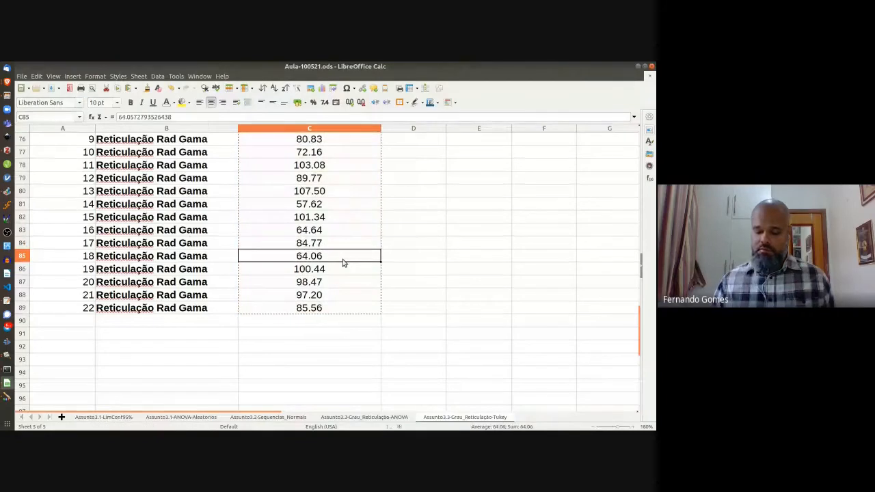
pyautogui.press('pageup')
pyautogui.press('pageup')
pyautogui.press('pageup')
pyautogui.press('pageup')
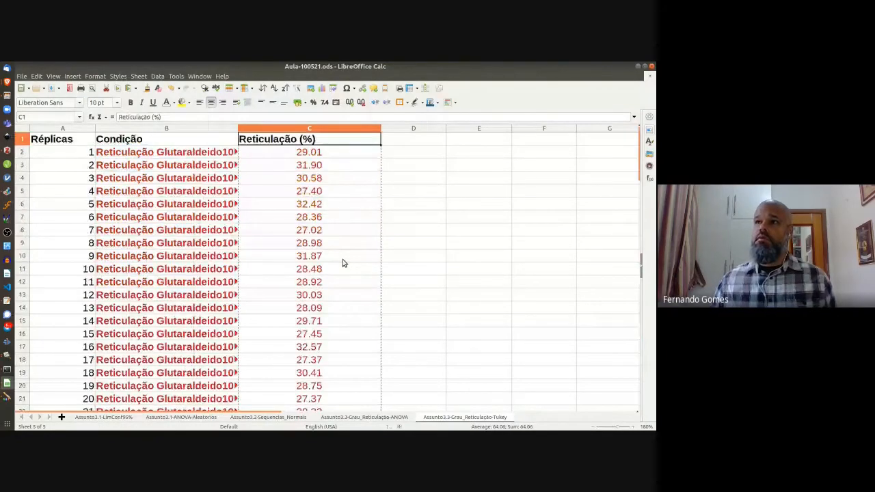
pyautogui.press('Down')
pyautogui.press('Down')
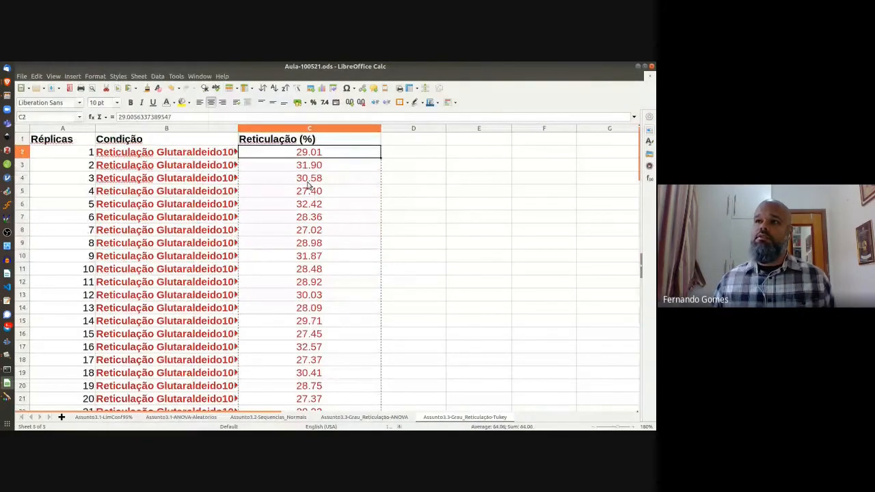
pyautogui.click(328, 196)
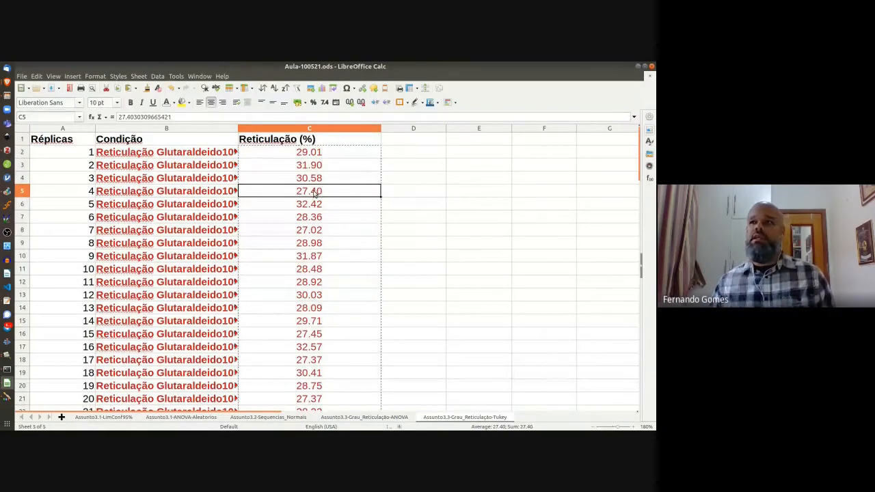
# Step: Return to AgroEstat and open the analysis report for the GR% variable
pyautogui.click(638, 67)
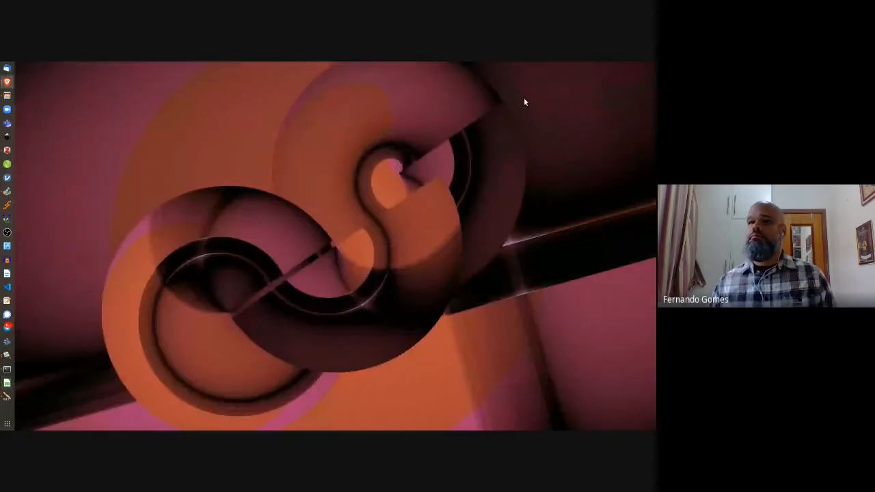
pyautogui.click(7, 84)
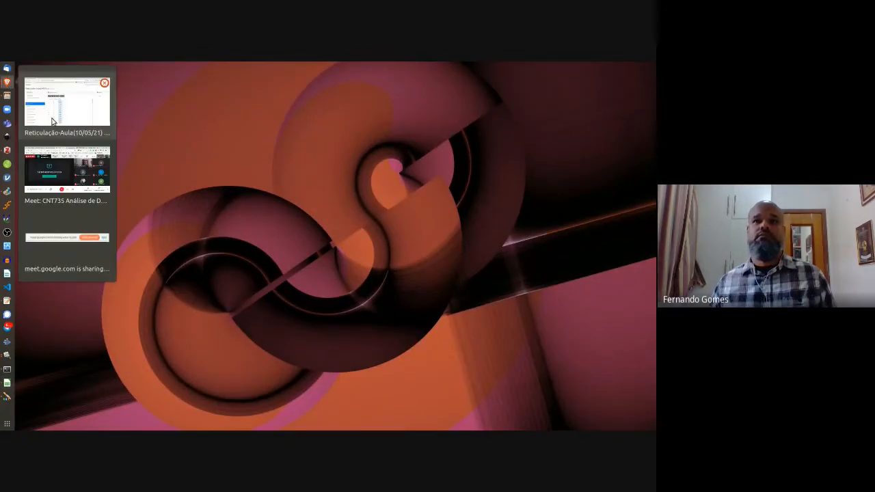
pyautogui.click(53, 122)
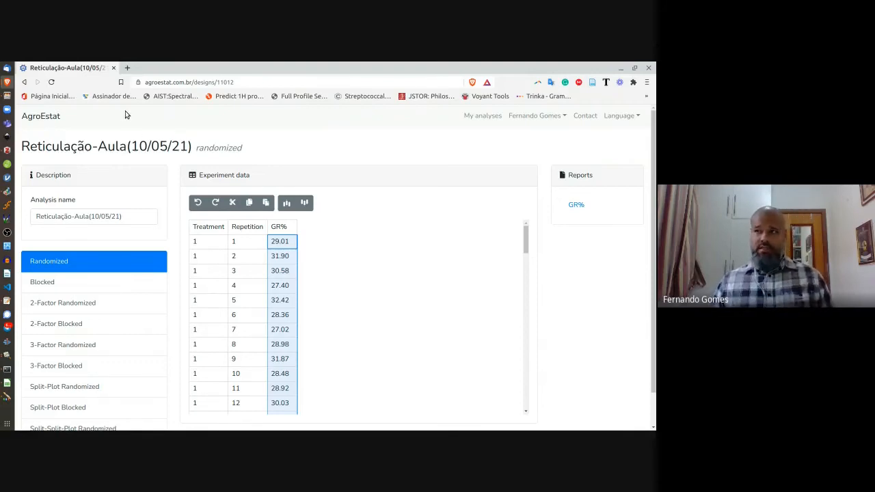
pyautogui.click(577, 205)
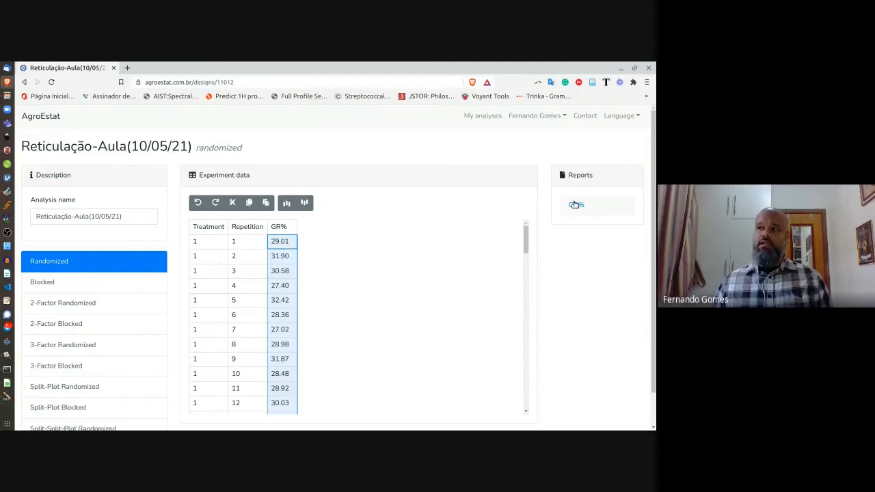
pyautogui.click(575, 204)
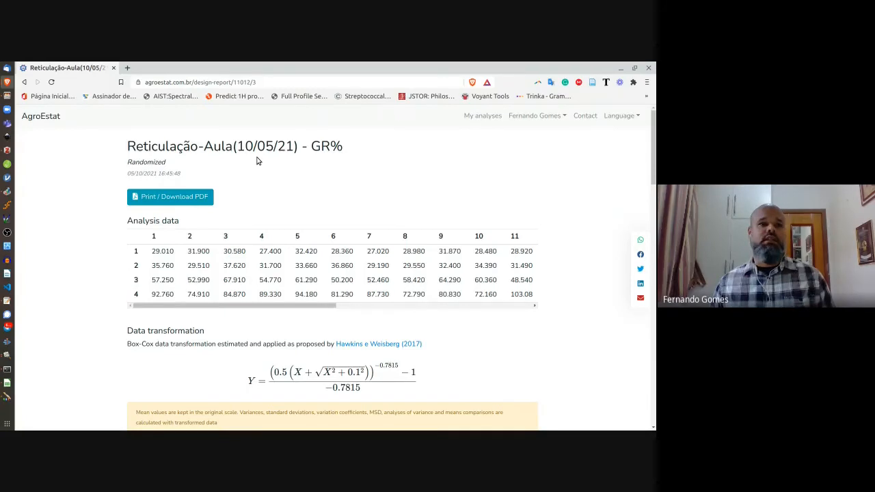
# Step: Switch to Calc and copy the four condition headers in B1:E1 of the Assunto3.3-Grau_Reticulação-ANOVA sheet
pyautogui.hotkey('alt', 'Tab')
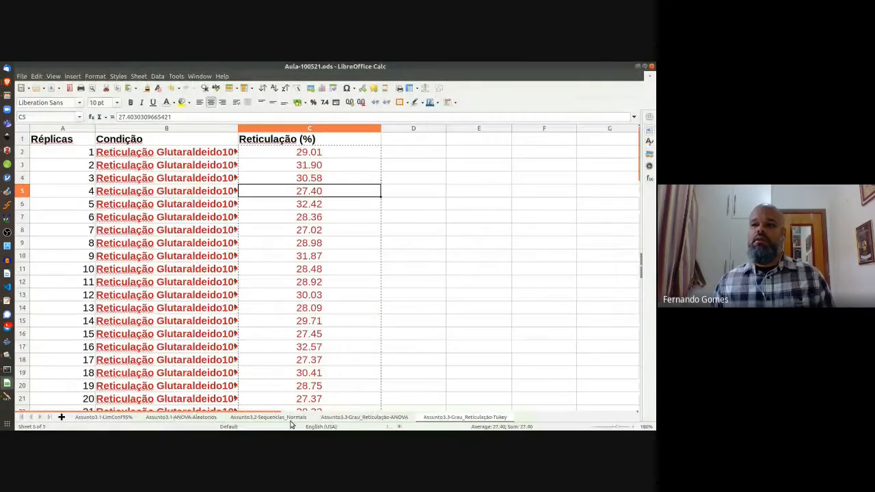
pyautogui.click(364, 418)
pyautogui.scroll(3, 219, 205)
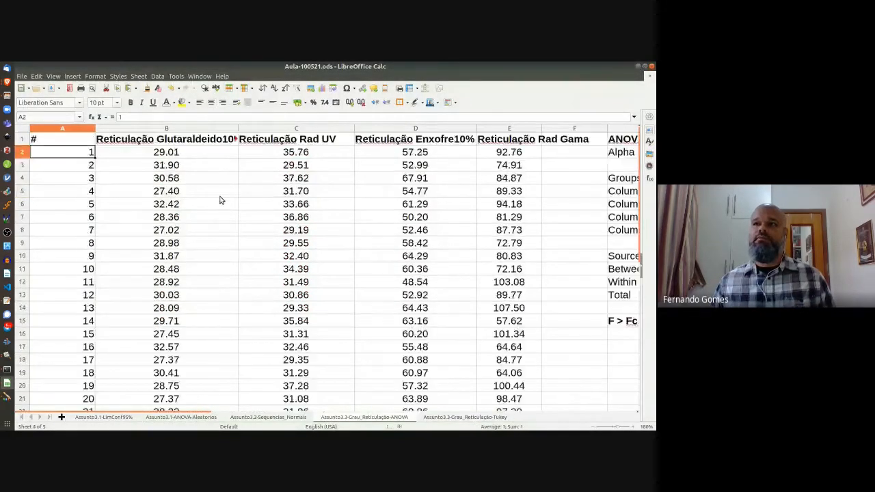
pyautogui.click(171, 140)
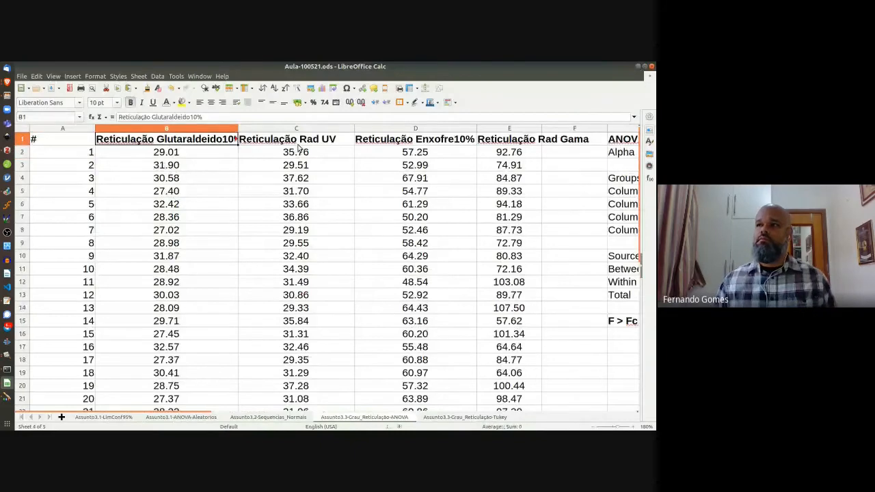
pyautogui.hotkey('shift', 'Right')
pyautogui.hotkey('shift', 'Right')
pyautogui.hotkey('shift', 'Right')
pyautogui.hotkey('ctrl', 'c')
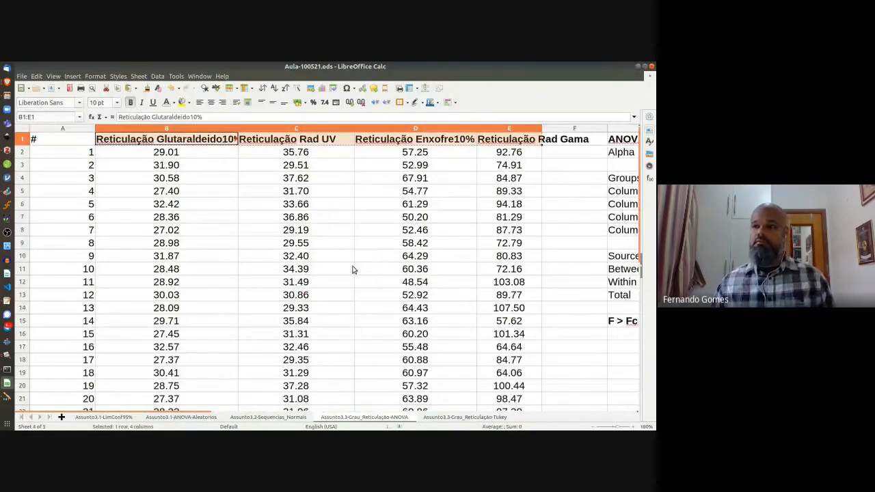
# Step: Paste the copied headers transposed as text into a column starting at E1 of the Assunto3.3-Grau_Reticulação-Tukey sheet
pyautogui.click(432, 416)
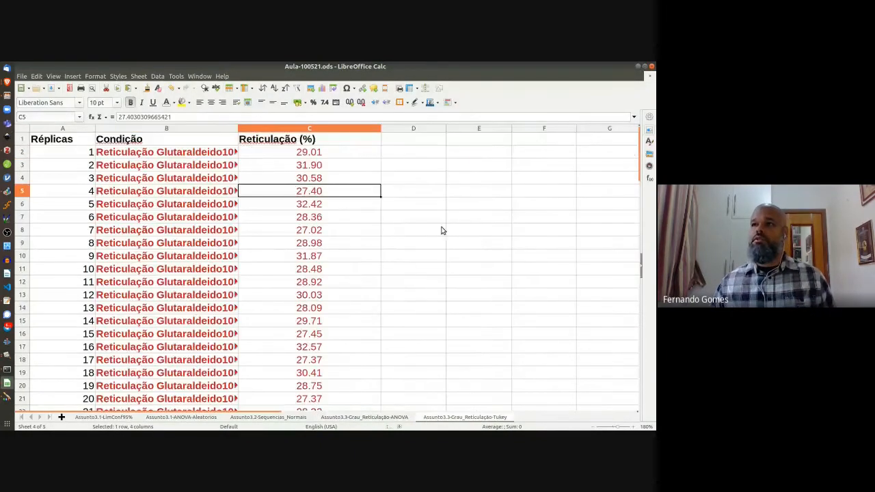
pyautogui.click(455, 141)
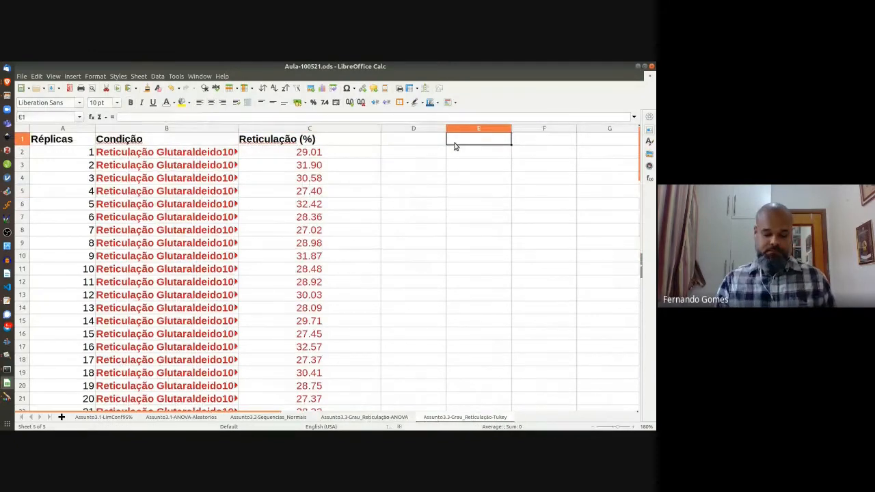
pyautogui.hotkey('ctrl', 'shift', 'v')
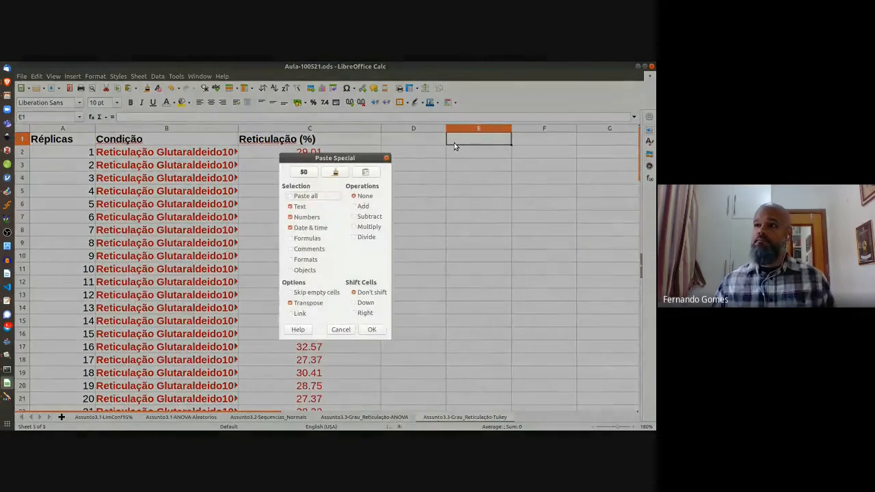
pyautogui.click(371, 330)
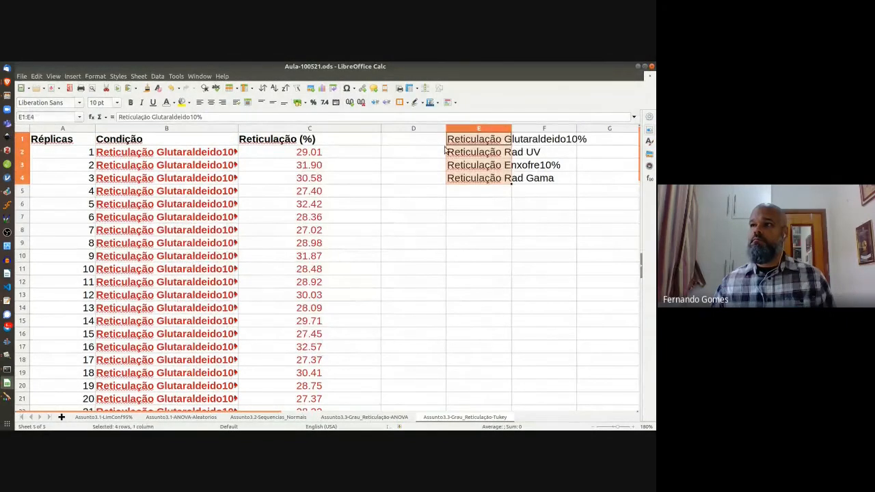
# Step: Move the pasted condition names down one row to E2:E5 and enter the header Condição in E1
pyautogui.moveTo(476, 180); pyautogui.dragTo(477, 194)
pyautogui.click(466, 141)
pyautogui.write('C')
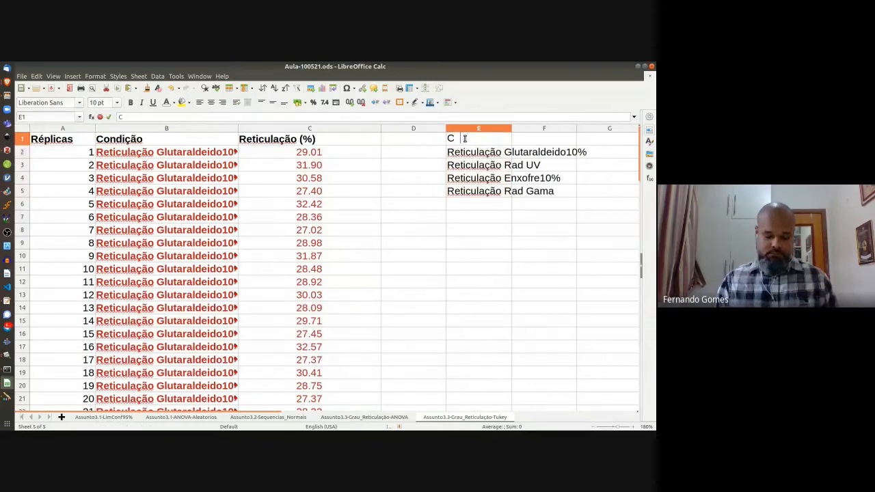
pyautogui.write('ondição')
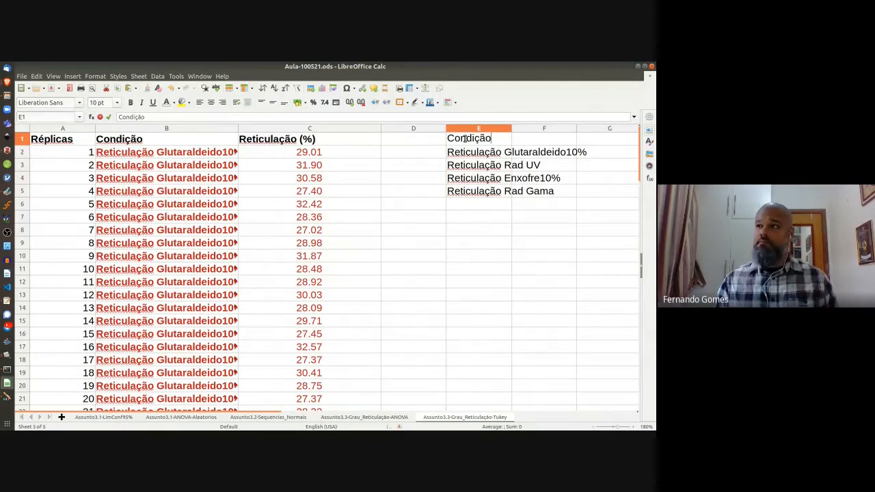
pyautogui.press('Return')
# Step: Enter the header # in D1 and number the conditions 1, 2, 3 and 4 in D2:D5
pyautogui.press('Up')
pyautogui.press('Left')
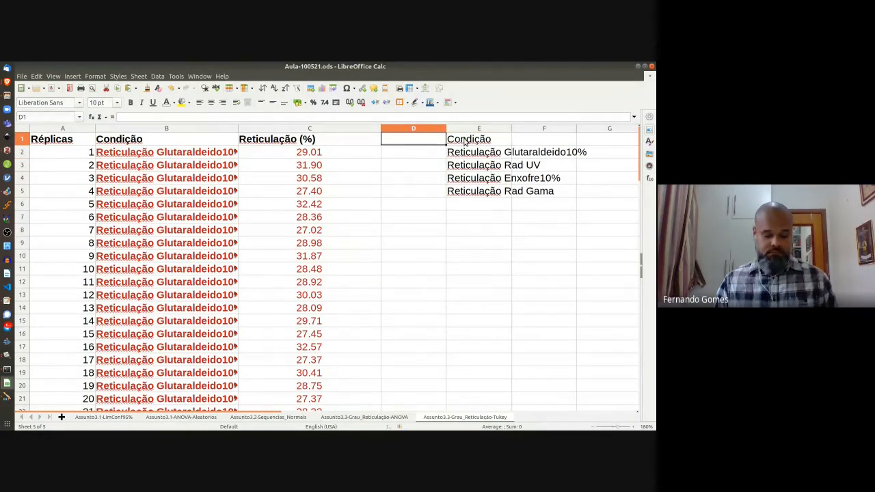
pyautogui.write('#')
pyautogui.press('Return')
pyautogui.write('1')
pyautogui.press('Return')
pyautogui.write('2')
pyautogui.press('Return')
pyautogui.write('3 4')
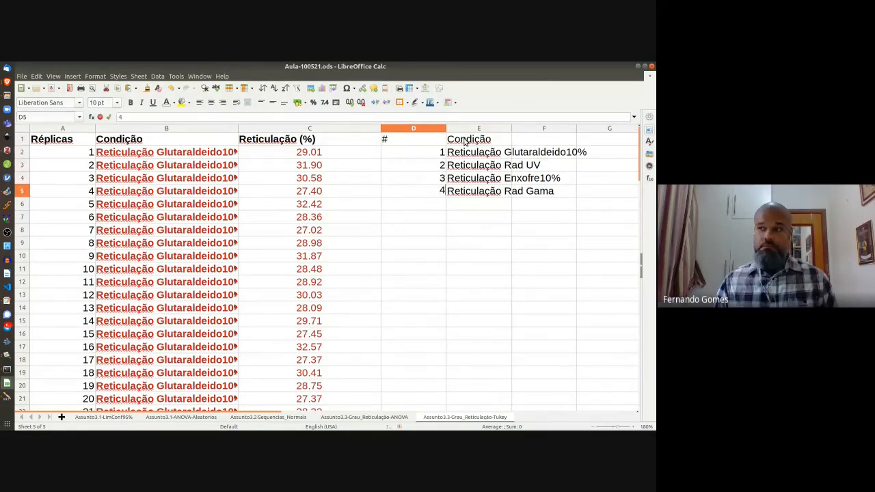
pyautogui.press('Return')
# Step: Make the # and Condição headers in D1:E1 bold
pyautogui.press('Up')
pyautogui.press('Up')
pyautogui.press('Up')
pyautogui.press('Up')
pyautogui.press('Up')
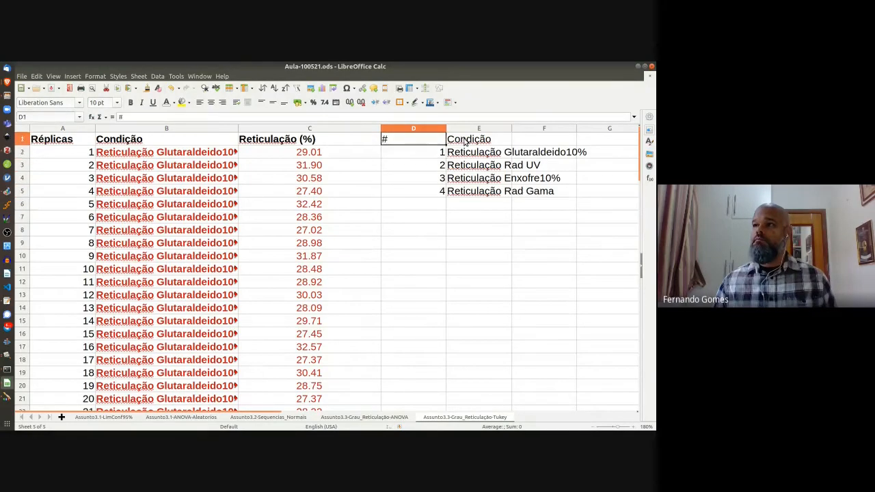
pyautogui.hotkey('shift', 'Right')
pyautogui.hotkey('shift', 'Down')
pyautogui.hotkey('shift', 'Up')
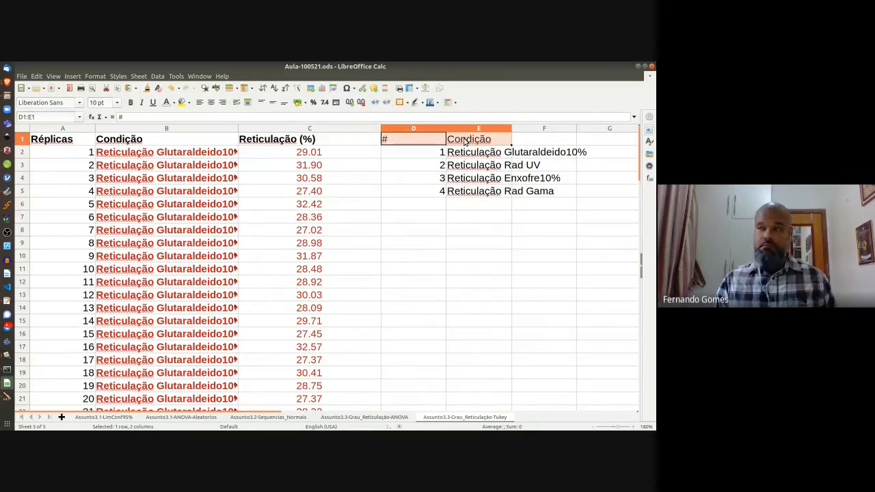
pyautogui.hotkey('ctrl', 'b')
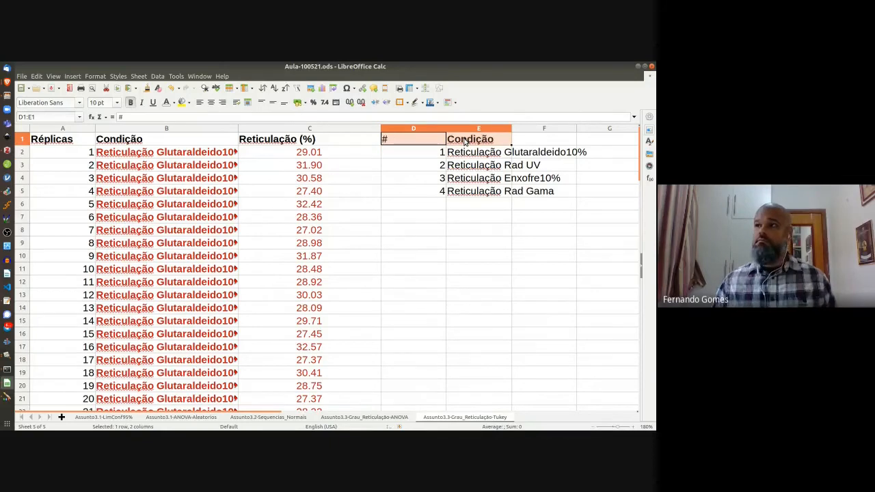
# Step: Center the # header and the condition numbers in D1:D5 horizontally
pyautogui.keyDown('shift'); pyautogui.click(472, 192); pyautogui.keyUp('shift')
pyautogui.click(423, 140)
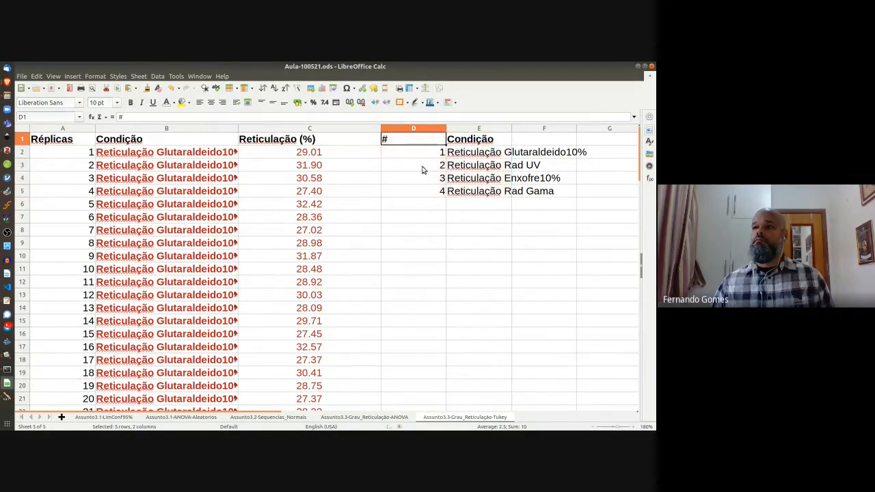
pyautogui.keyDown('shift'); pyautogui.click(426, 193); pyautogui.keyUp('shift')
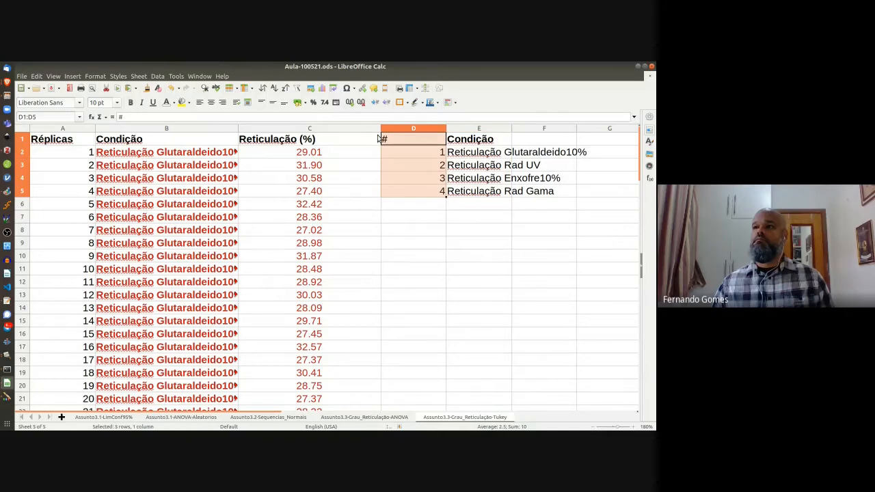
pyautogui.click(211, 102)
pyautogui.click(455, 155)
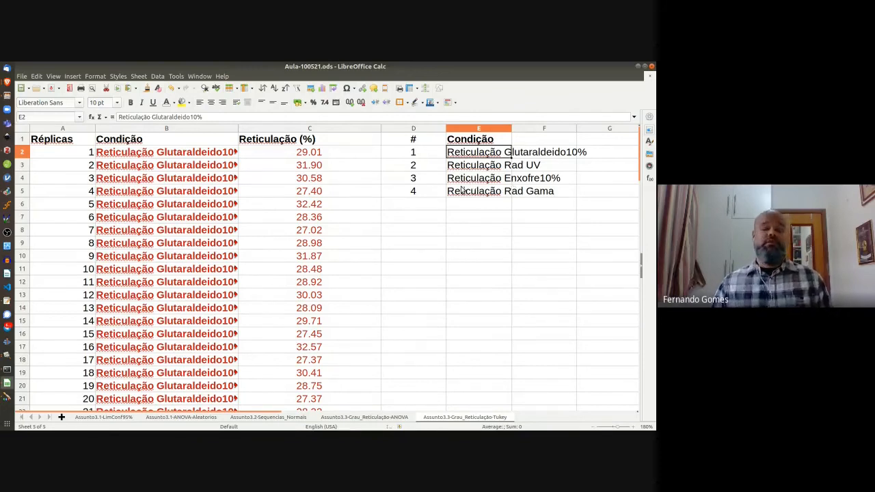
# Step: Return to the AgroEstat report and examine the transformation, normality, homoscedasticity, variance analysis and Tukey means comparison sections
pyautogui.click(638, 66)
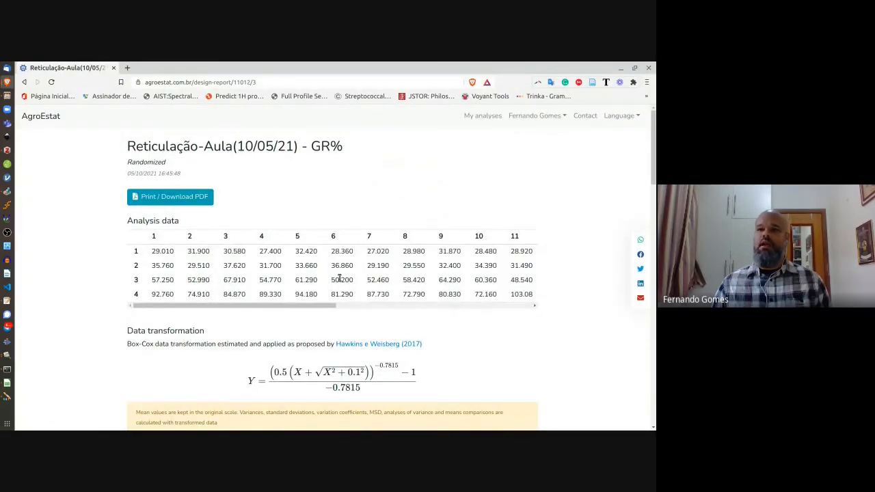
pyautogui.scroll(-2, 465, 278)
pyautogui.scroll(-3, 465, 279)
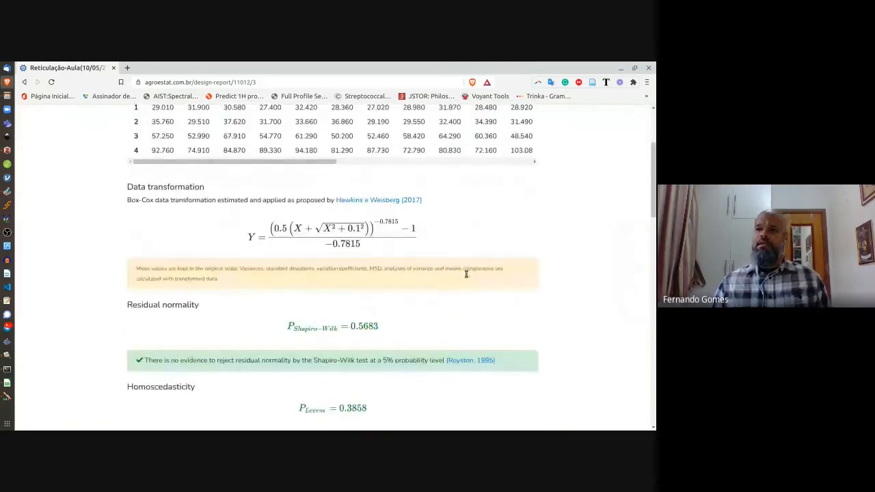
pyautogui.scroll(-2, 431, 284)
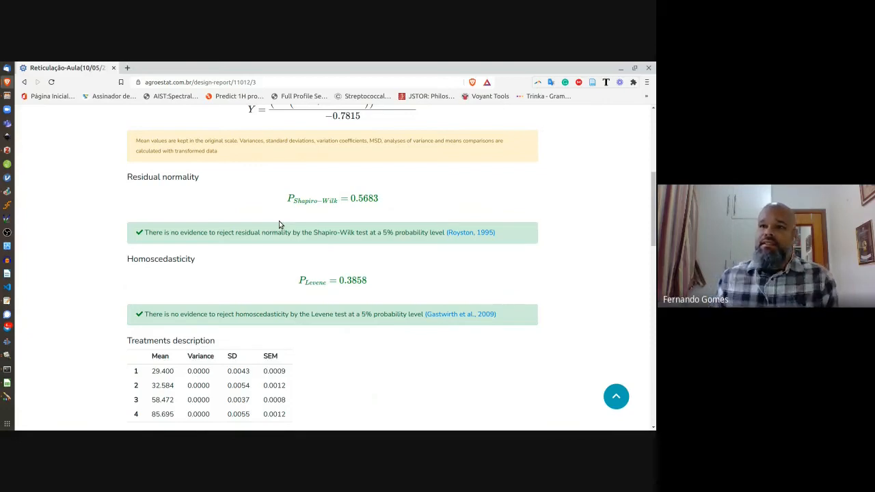
pyautogui.scroll(-1, 290, 263)
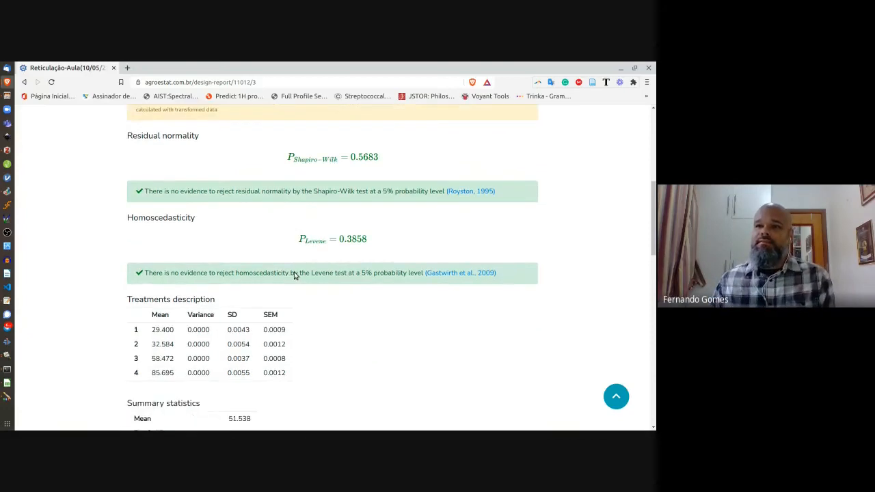
pyautogui.scroll(-3, 294, 276)
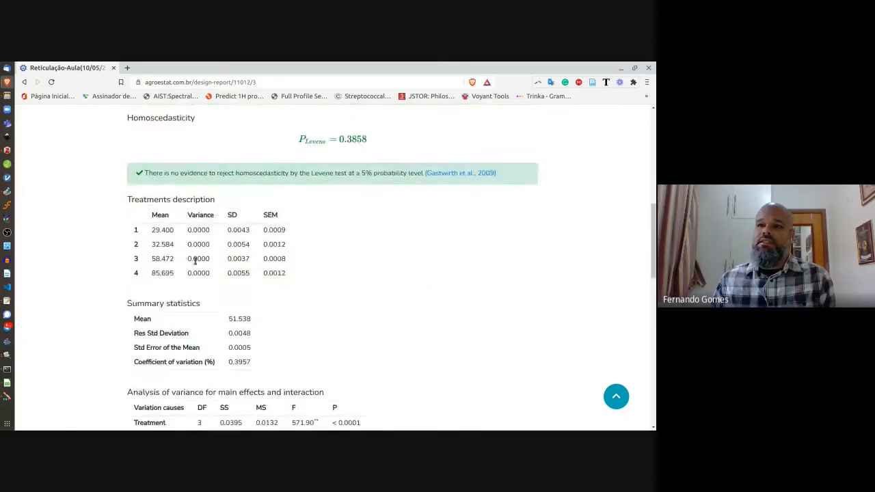
pyautogui.scroll(-2, 256, 266)
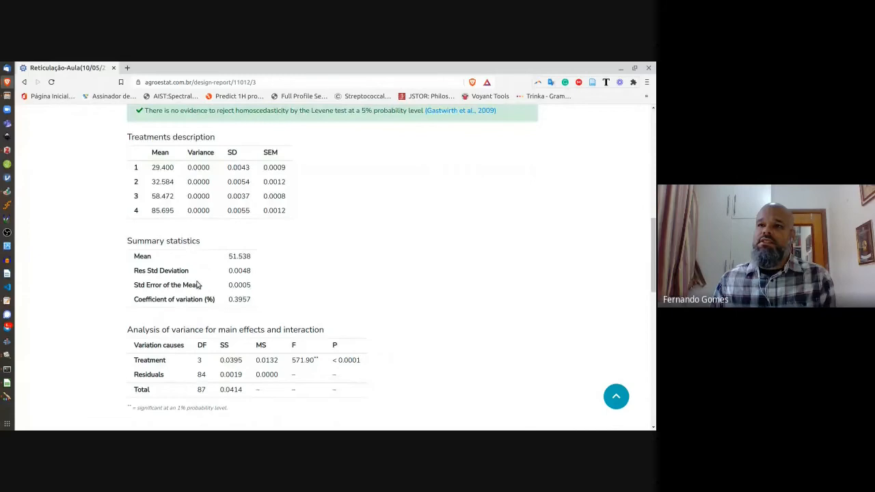
pyautogui.scroll(-3, 273, 297)
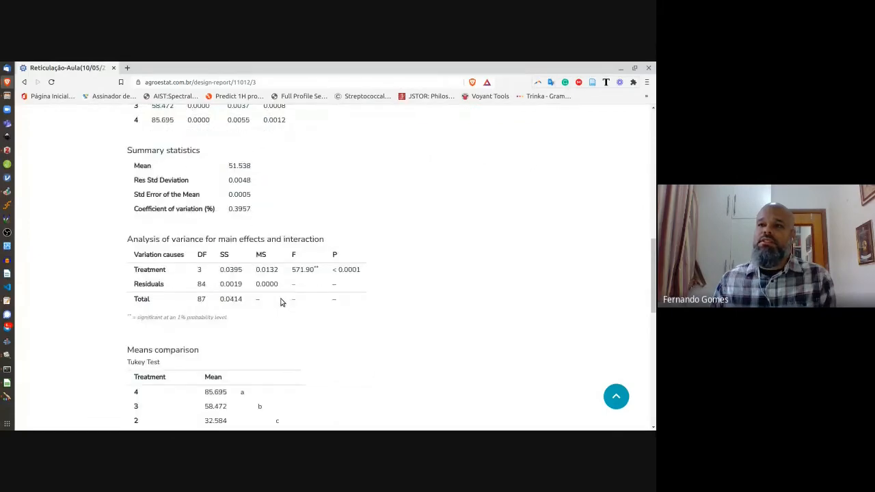
pyautogui.scroll(-1, 281, 303)
pyautogui.scroll(-1, 280, 302)
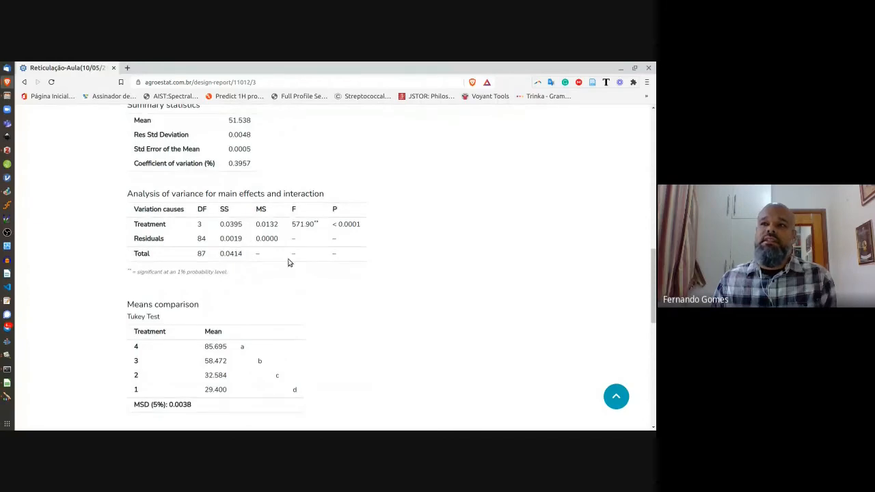
pyautogui.scroll(-4, 323, 283)
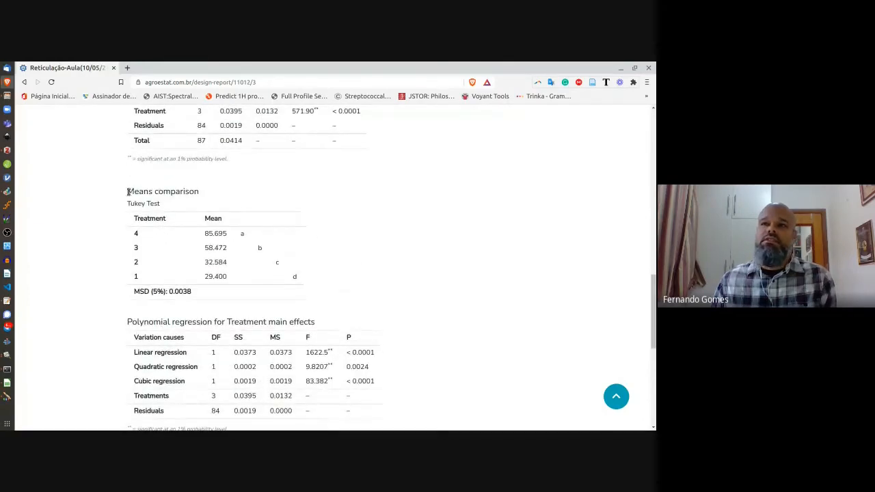
pyautogui.moveTo(128, 191); pyautogui.dragTo(165, 209)
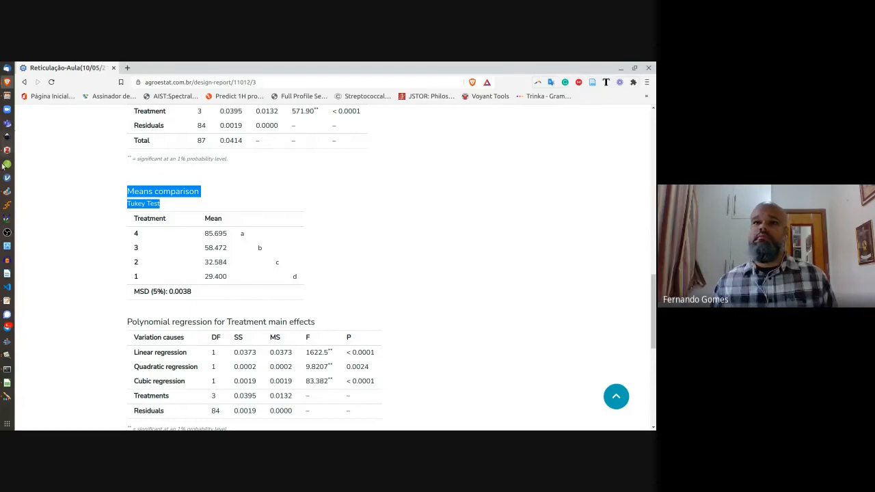
# Step: Bring Calc back in a reduced window beside the Tukey means comparison, showing the # and Condição key in columns D and E
pyautogui.click(9, 385)
pyautogui.click(645, 67)
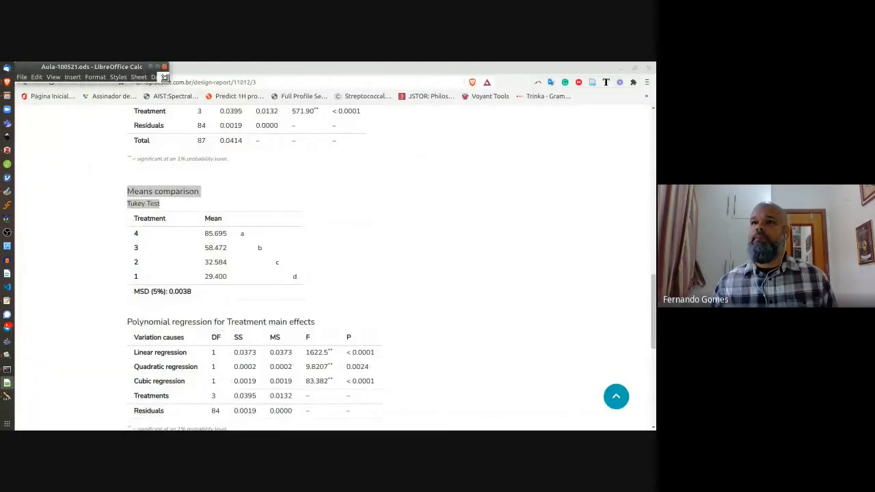
pyautogui.moveTo(169, 82); pyautogui.dragTo(253, 389)
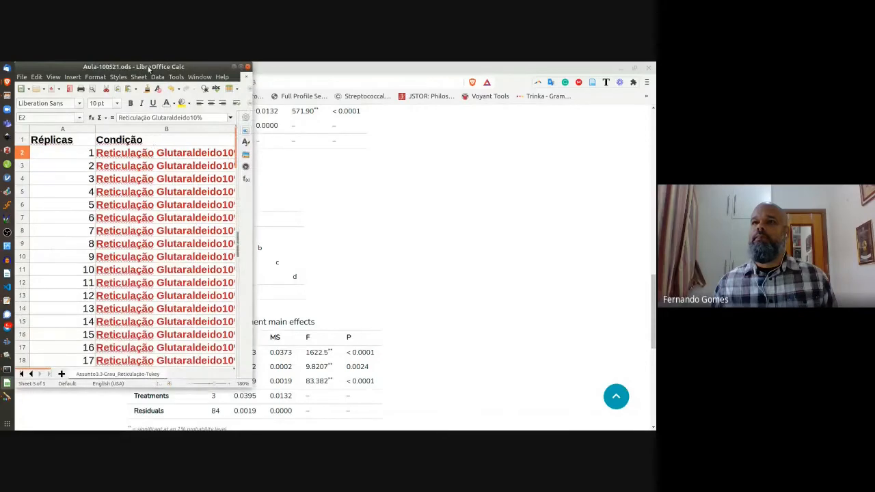
pyautogui.moveTo(147, 68); pyautogui.dragTo(498, 71)
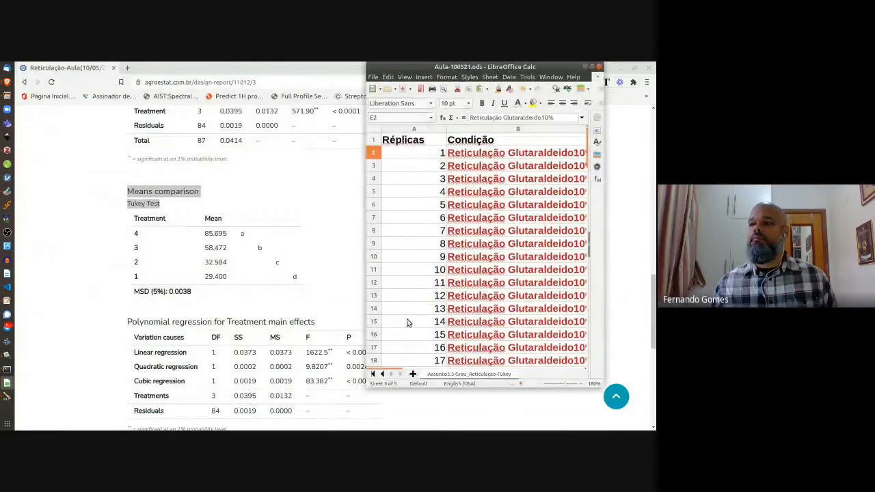
pyautogui.moveTo(414, 371); pyautogui.dragTo(537, 359)
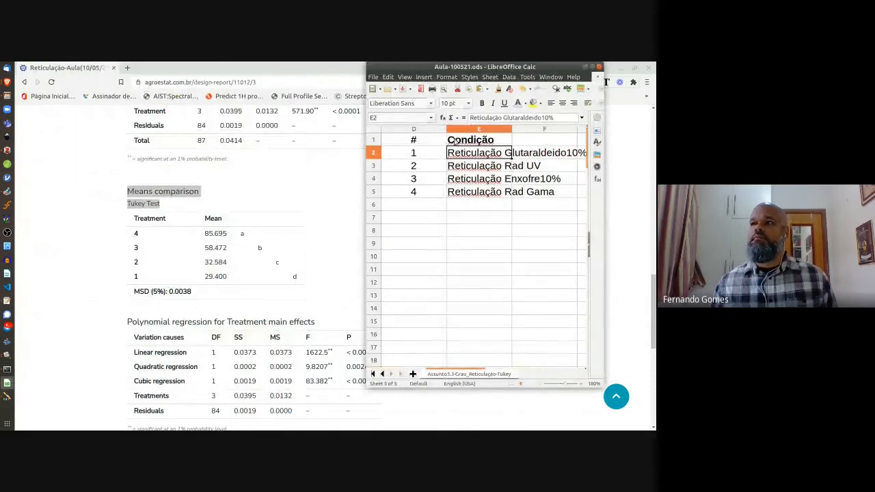
pyautogui.click(456, 140)
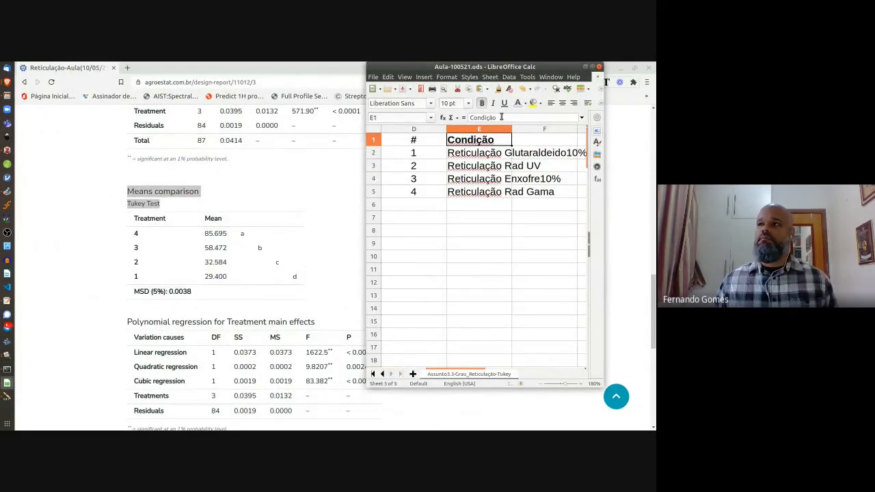
pyautogui.doubleClick(471, 140)
pyautogui.doubleClick(471, 139)
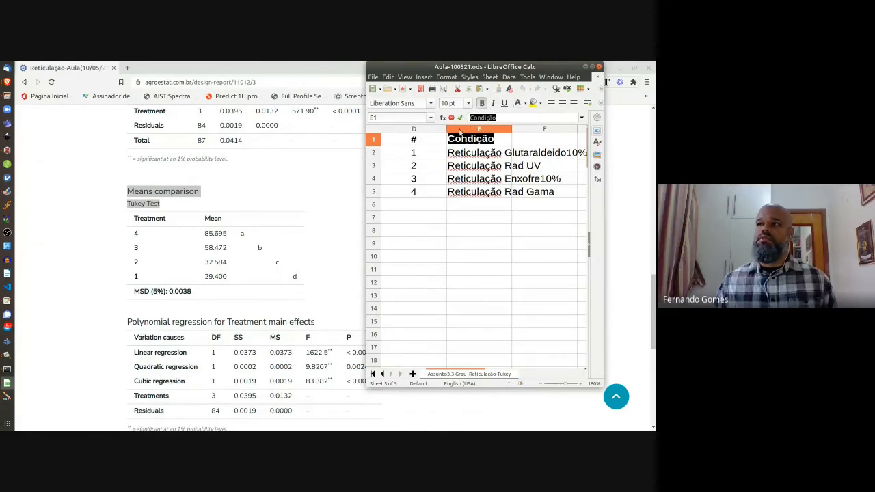
pyautogui.press('Escape')
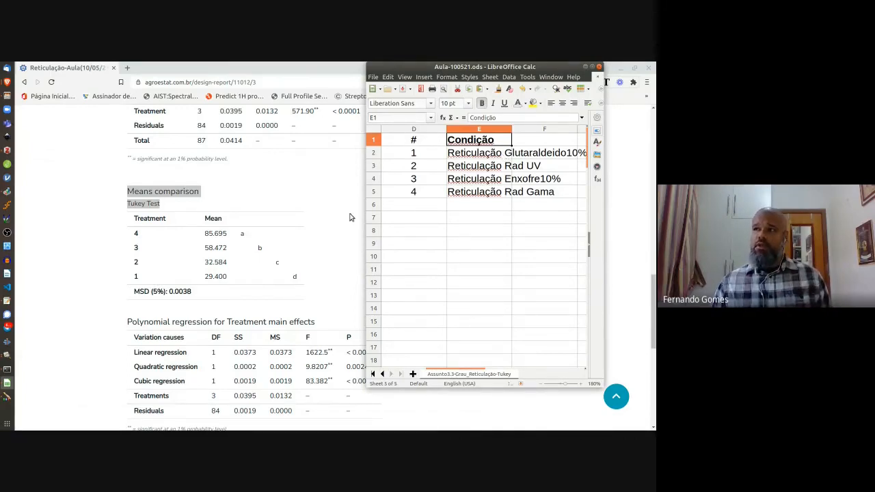
# Step: Compare each treatment's mean and letter in the Tukey means comparison with its numbered condition in the Calc key
pyautogui.doubleClick(136, 276)
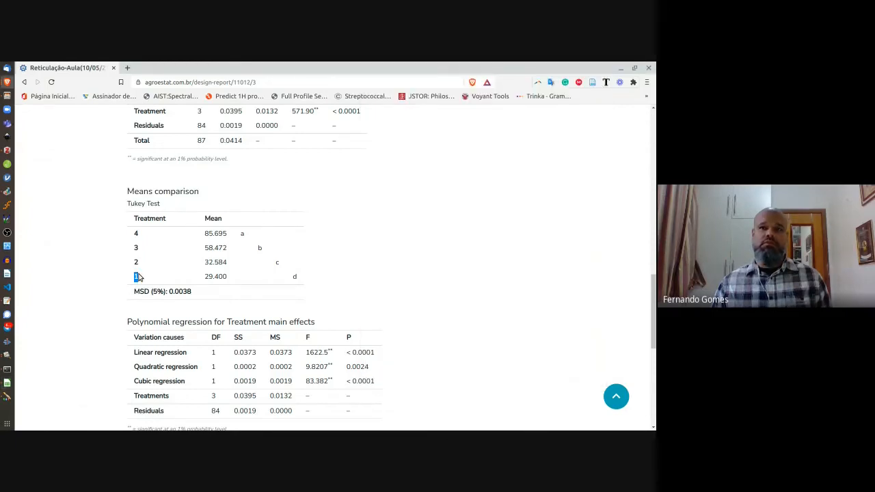
pyautogui.hotkey('alt', 'Tab')
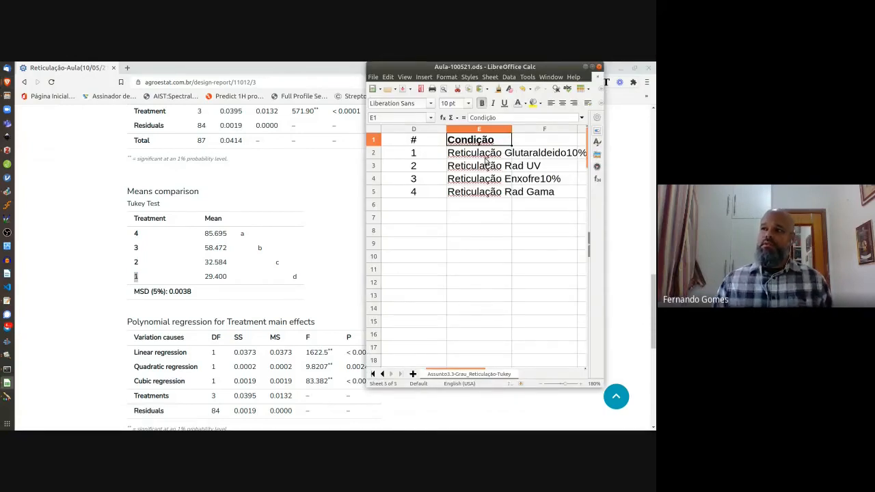
pyautogui.click(486, 160)
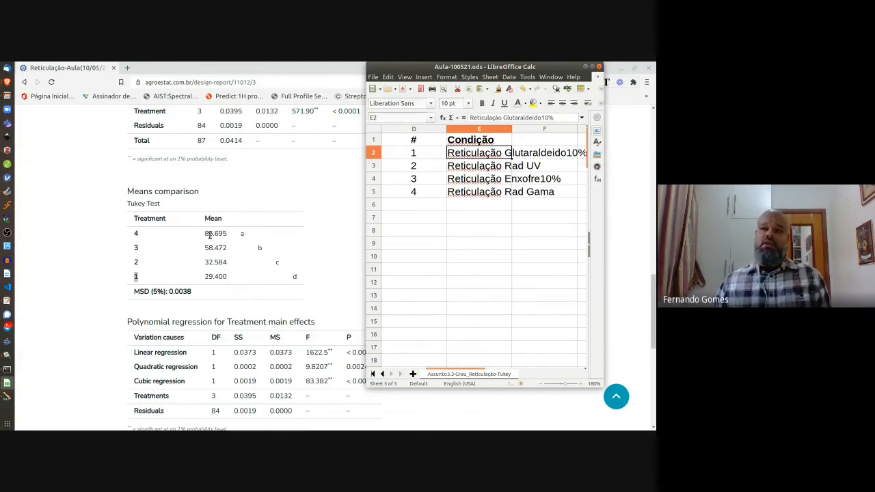
pyautogui.moveTo(209, 234); pyautogui.dragTo(260, 247)
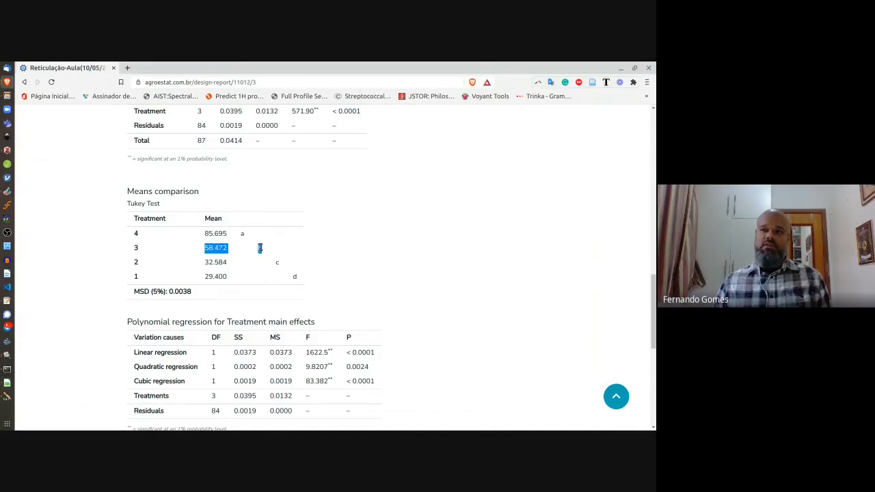
pyautogui.moveTo(208, 263); pyautogui.dragTo(277, 263)
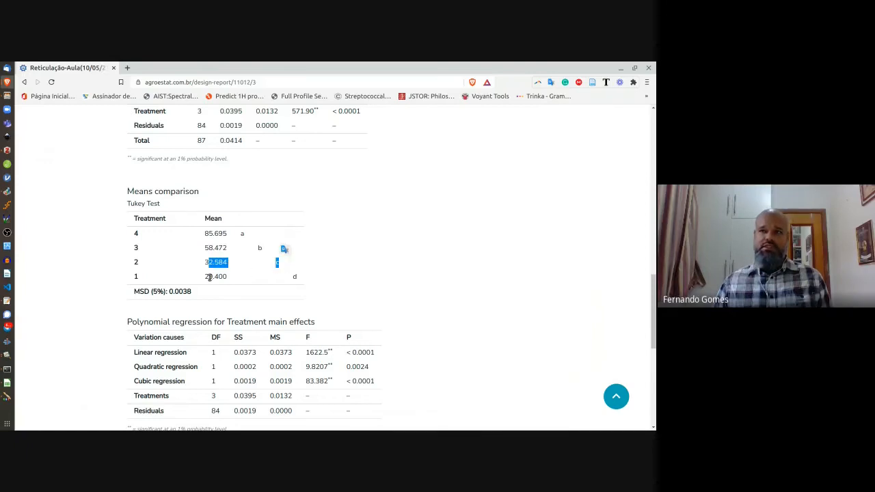
pyautogui.moveTo(210, 277); pyautogui.dragTo(298, 277)
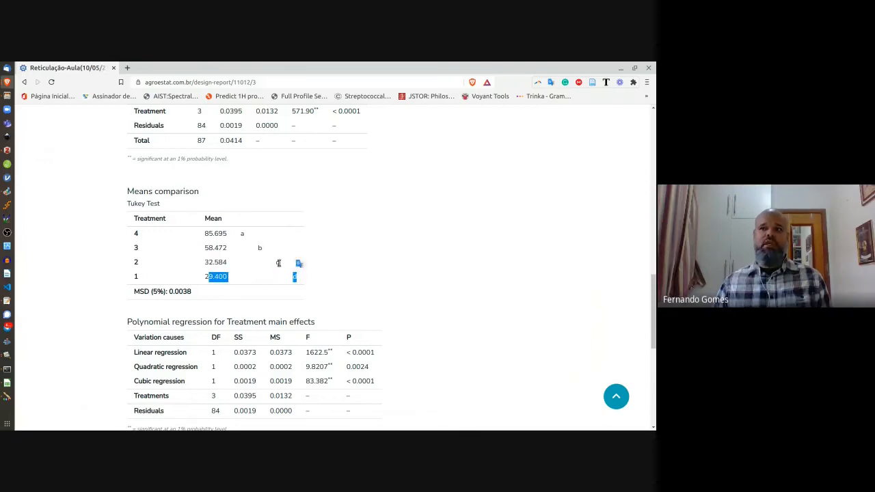
pyautogui.click(325, 245)
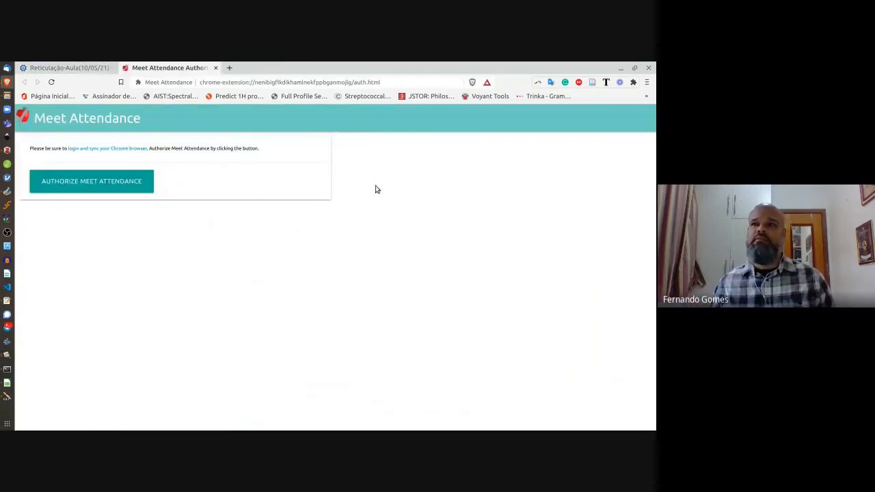
# Step: Close the Meet Attendance page and save the AgroEstat reticulation report as a PDF on the Desktop, keeping the suggested file name
pyautogui.click(216, 69)
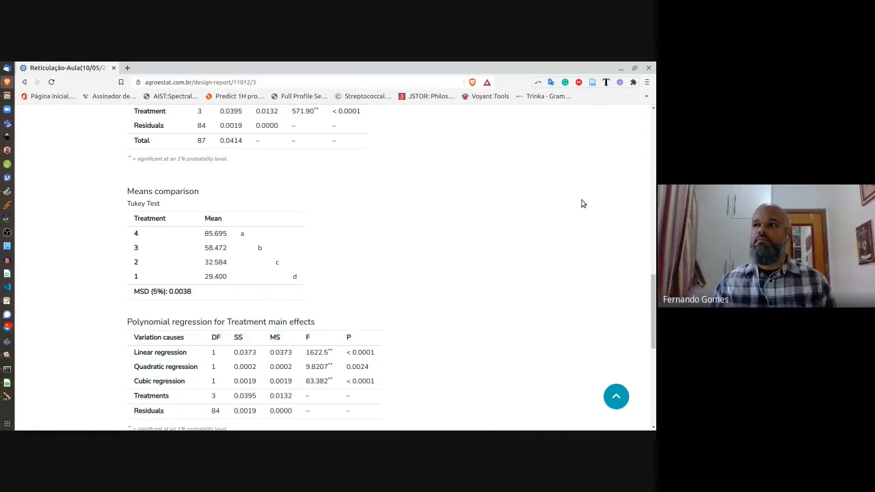
pyautogui.scroll(2, 583, 203)
pyautogui.scroll(3, 584, 201)
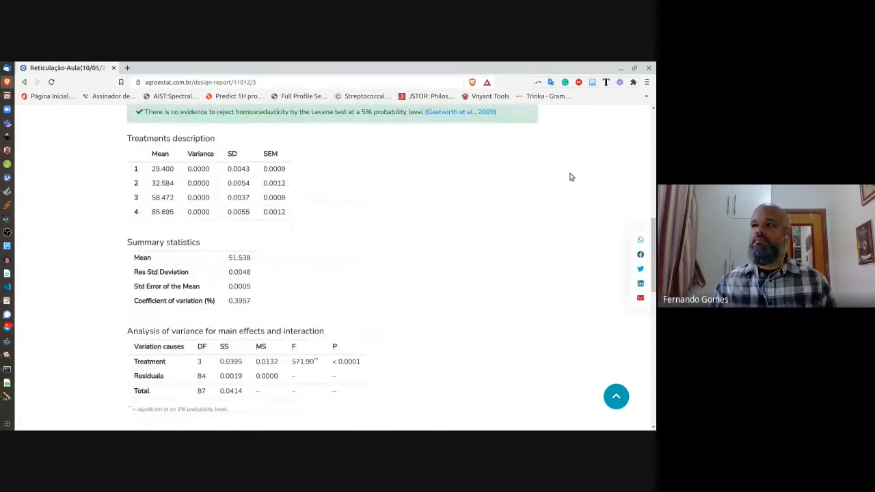
pyautogui.scroll(1, 571, 176)
pyautogui.scroll(4, 571, 177)
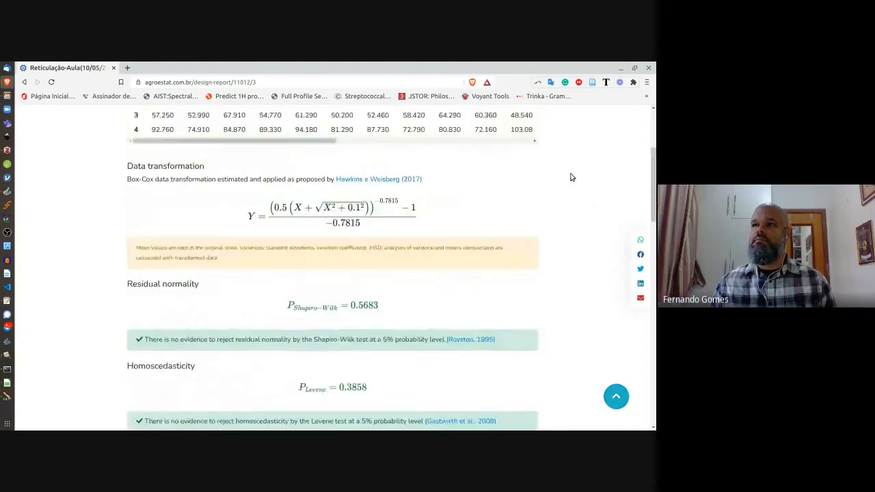
pyautogui.scroll(2, 571, 177)
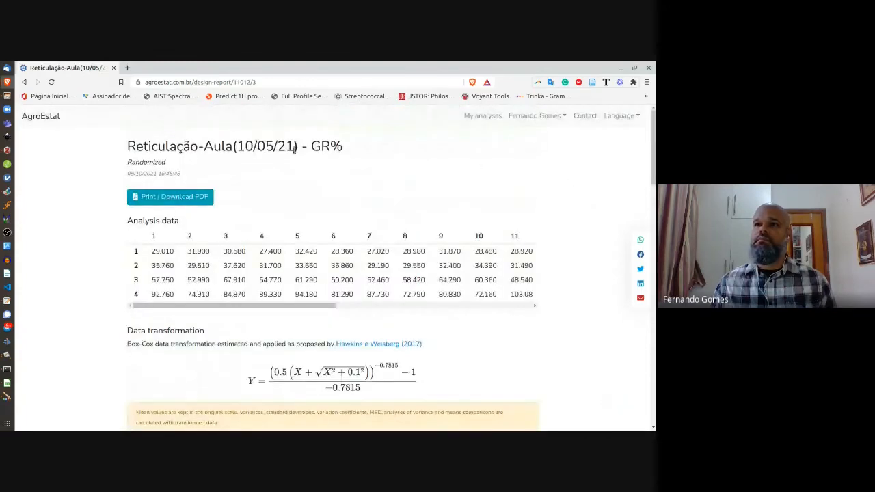
pyautogui.click(172, 199)
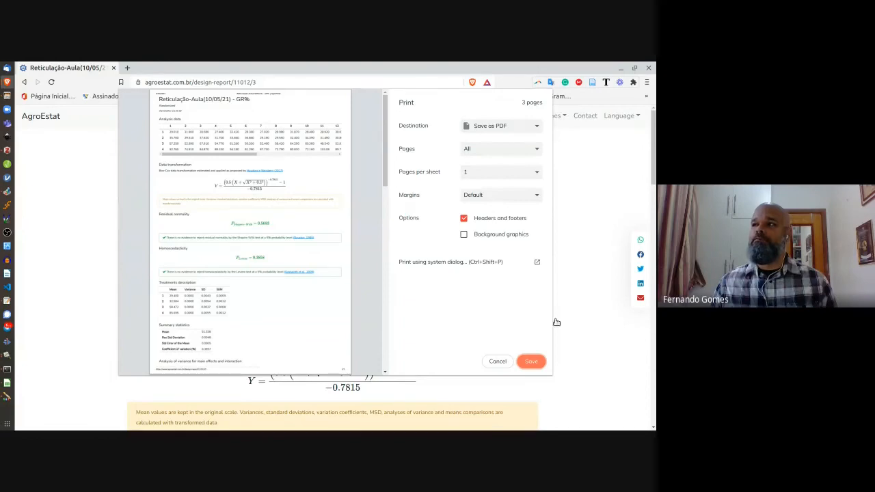
pyautogui.click(532, 362)
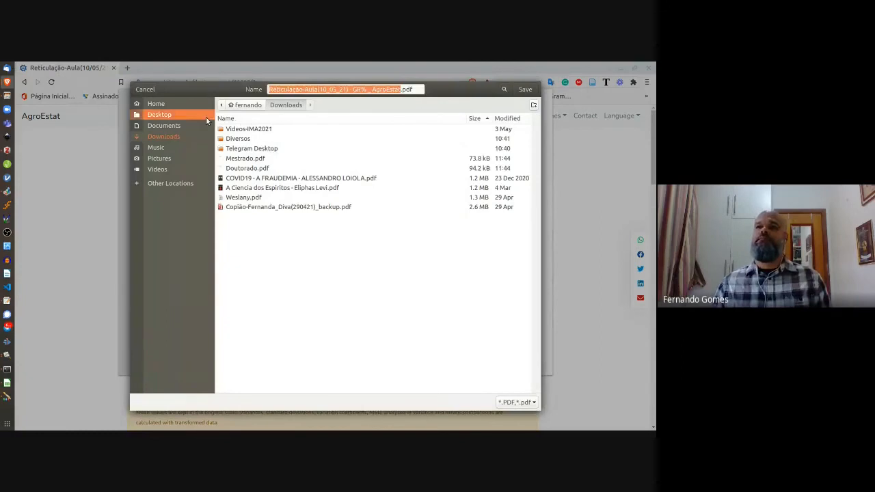
pyautogui.click(177, 125)
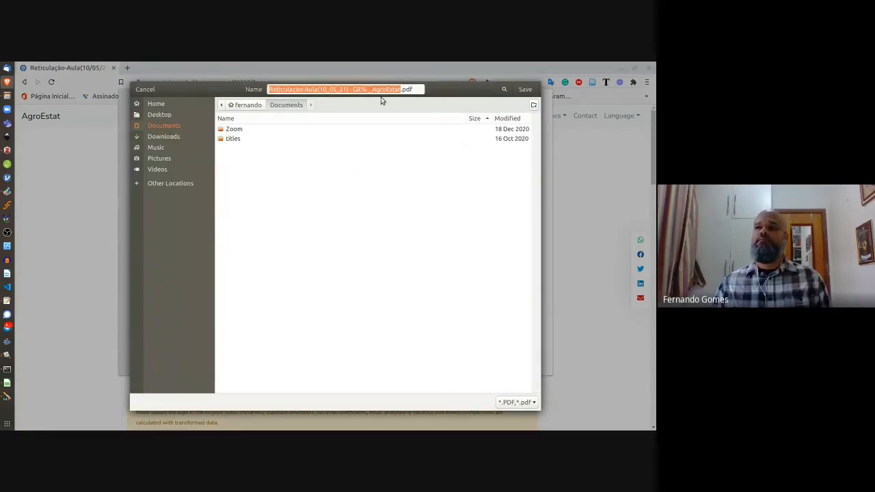
pyautogui.click(164, 115)
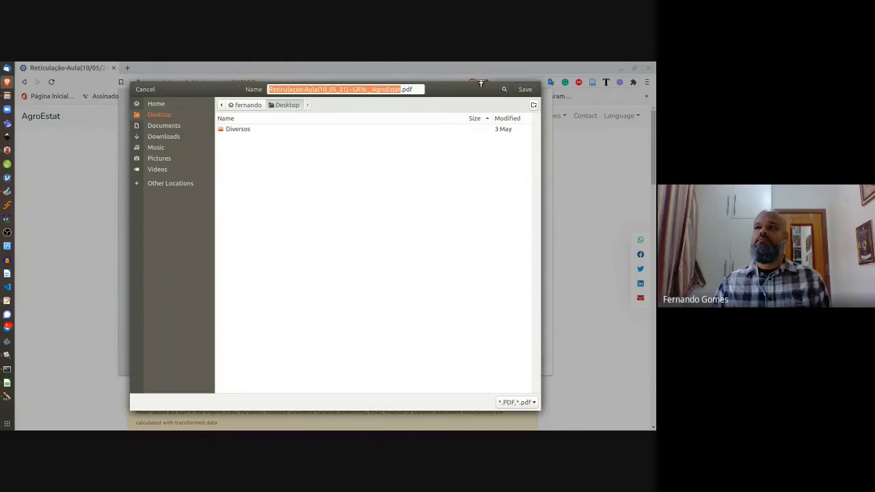
pyautogui.click(524, 89)
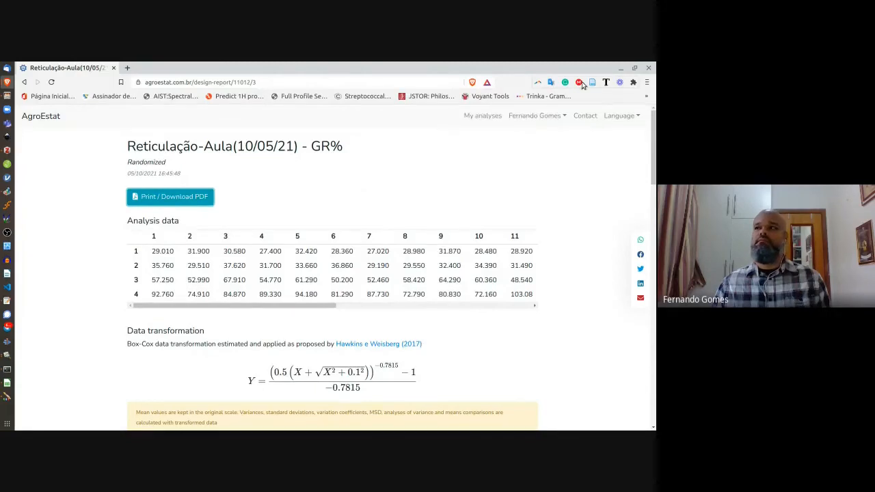
# Step: Close the browser and maximize the Calc window with the condition key
pyautogui.click(650, 69)
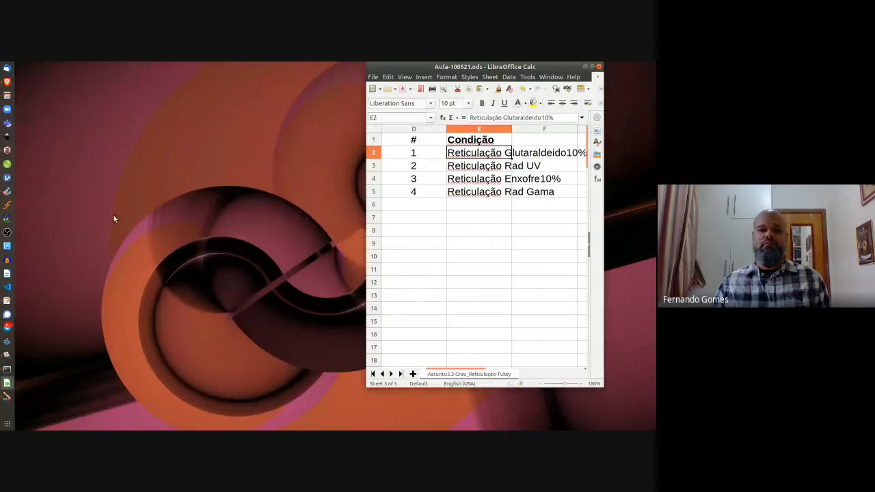
pyautogui.click(592, 67)
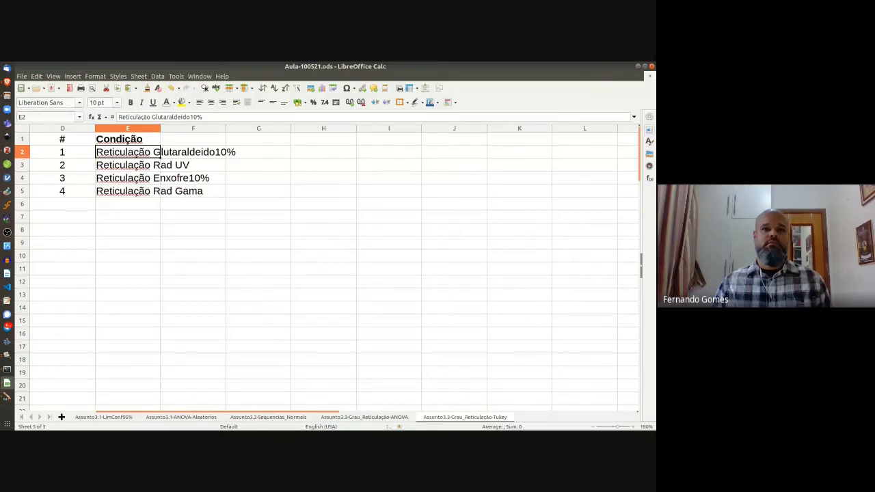
pyautogui.hotkey('alt', 'Tab')
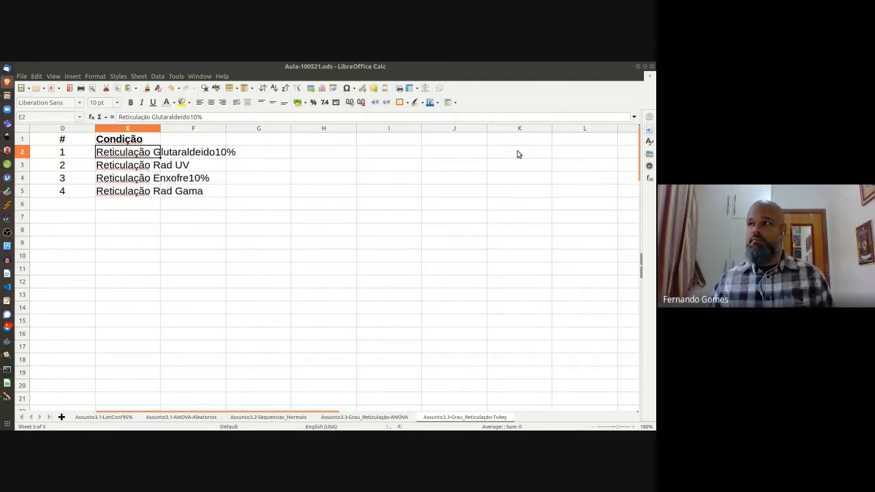
# Step: Minimize Calc, bring up the Notas_direcionamento(DA&DoE-100521).txt notes maximized in the text editor, and highlight all three lines of item 3.4
pyautogui.click(638, 67)
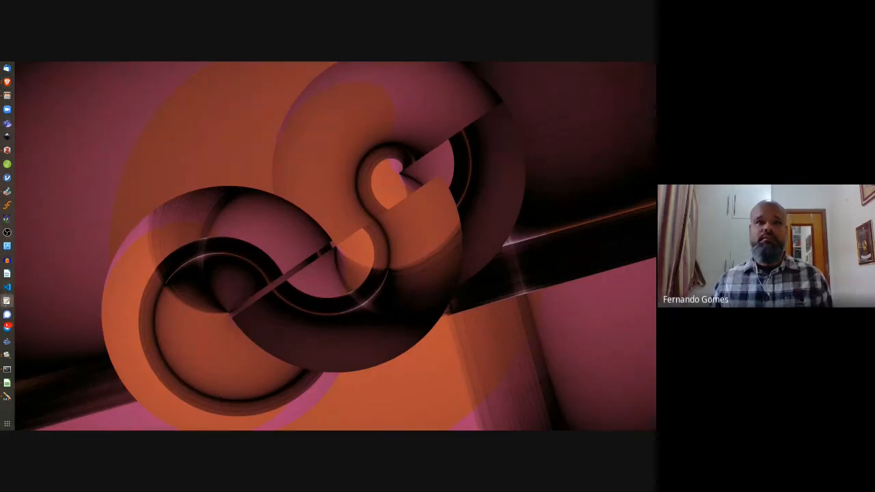
pyautogui.click(7, 302)
pyautogui.moveTo(177, 131); pyautogui.dragTo(410, 95)
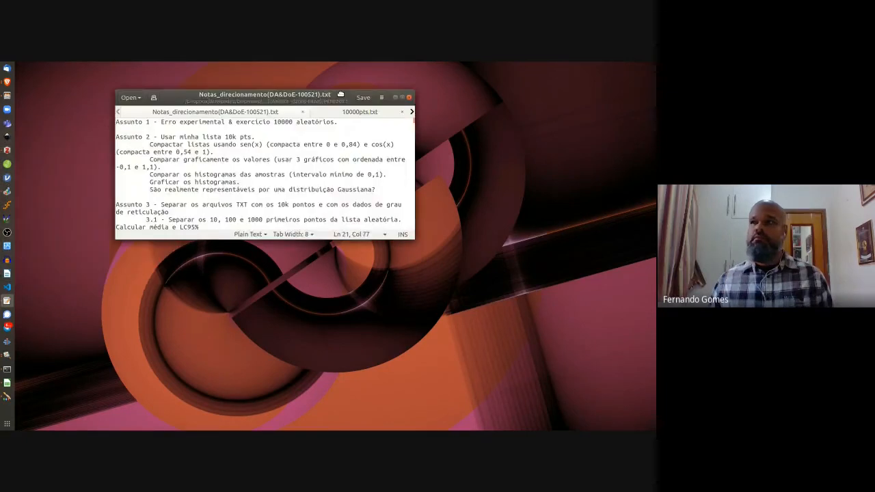
pyautogui.click(402, 96)
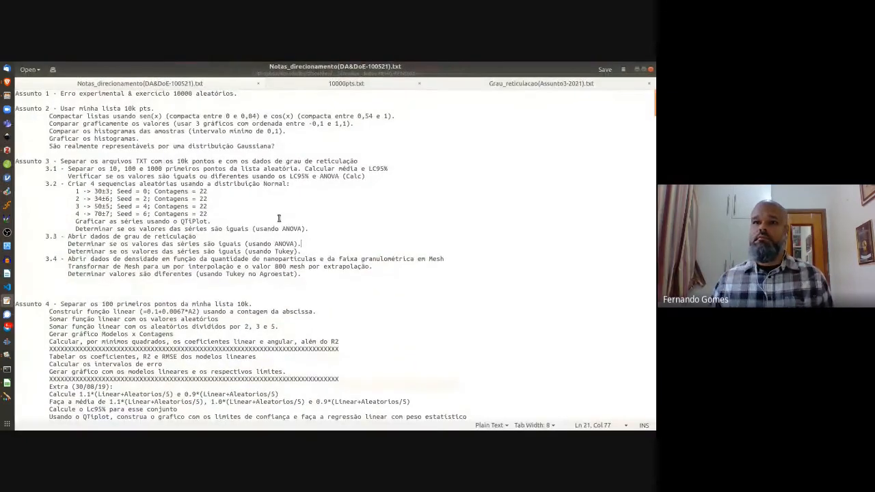
pyautogui.click(344, 275)
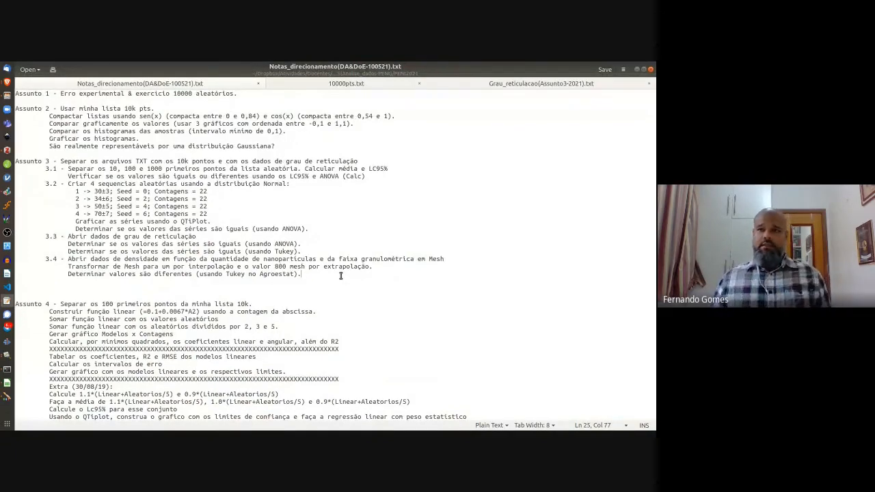
pyautogui.keyDown('shift'); pyautogui.click(18, 260); pyautogui.keyUp('shift')
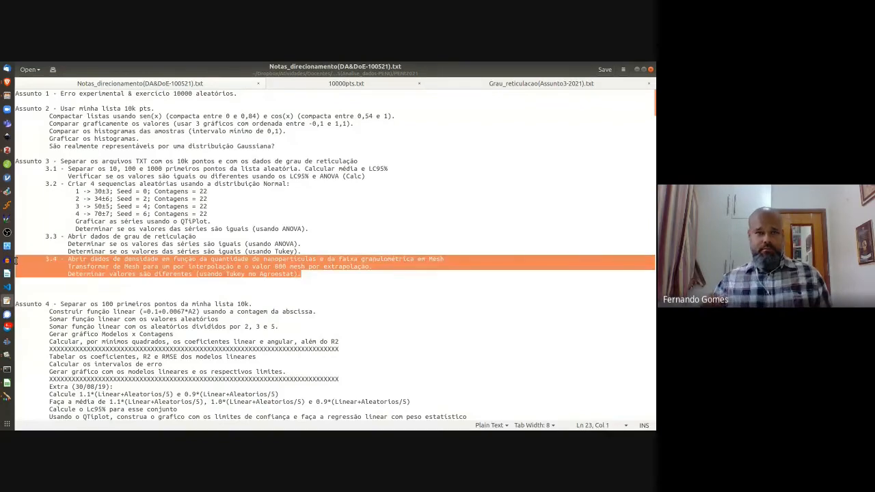